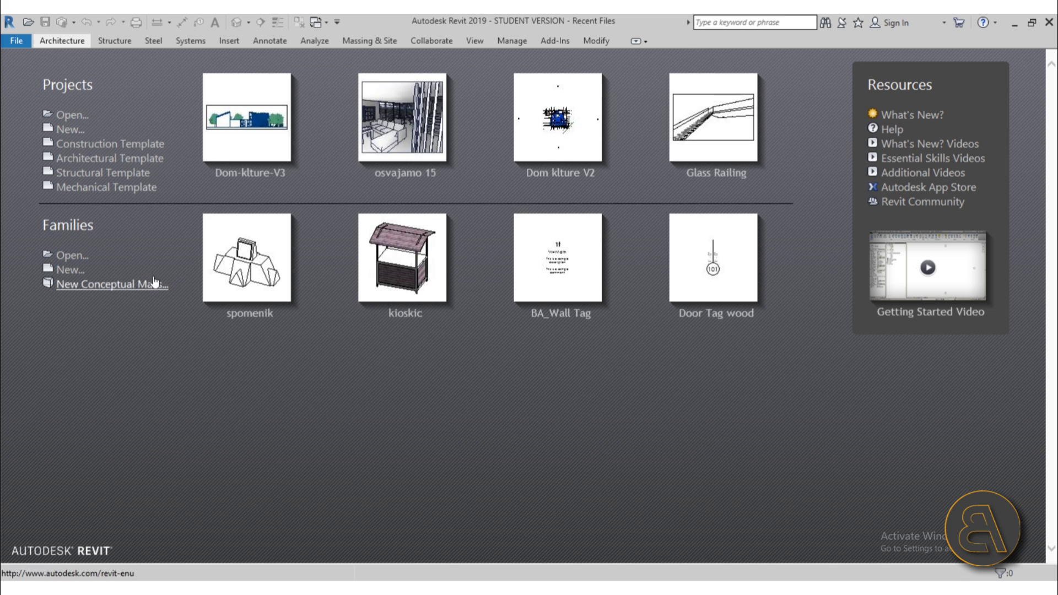
- Create a new family from the Metric Door.rft template
left_click(69, 271)
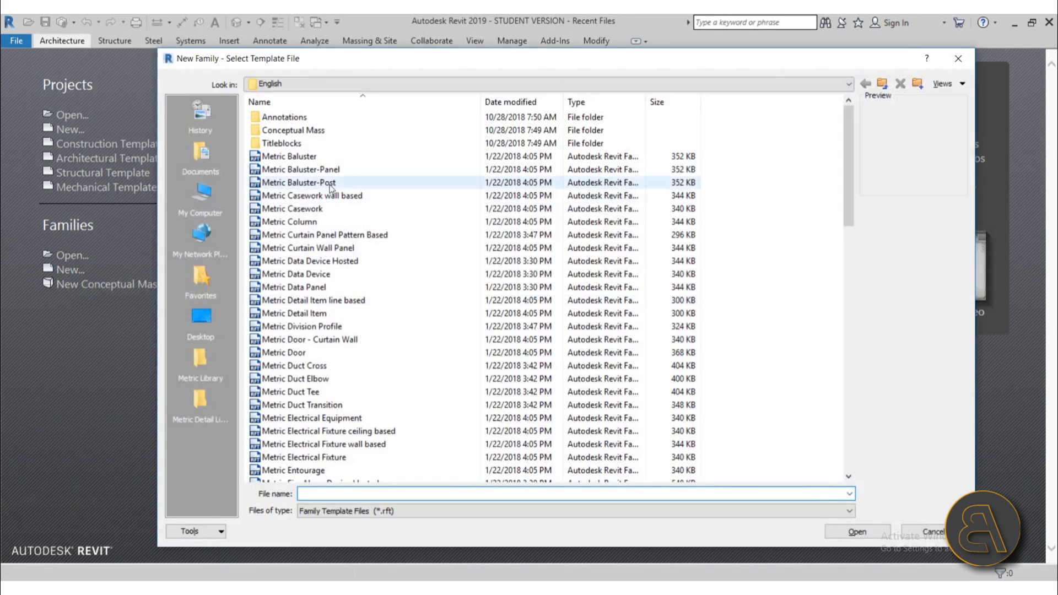
scroll(343, 246, "down", 18)
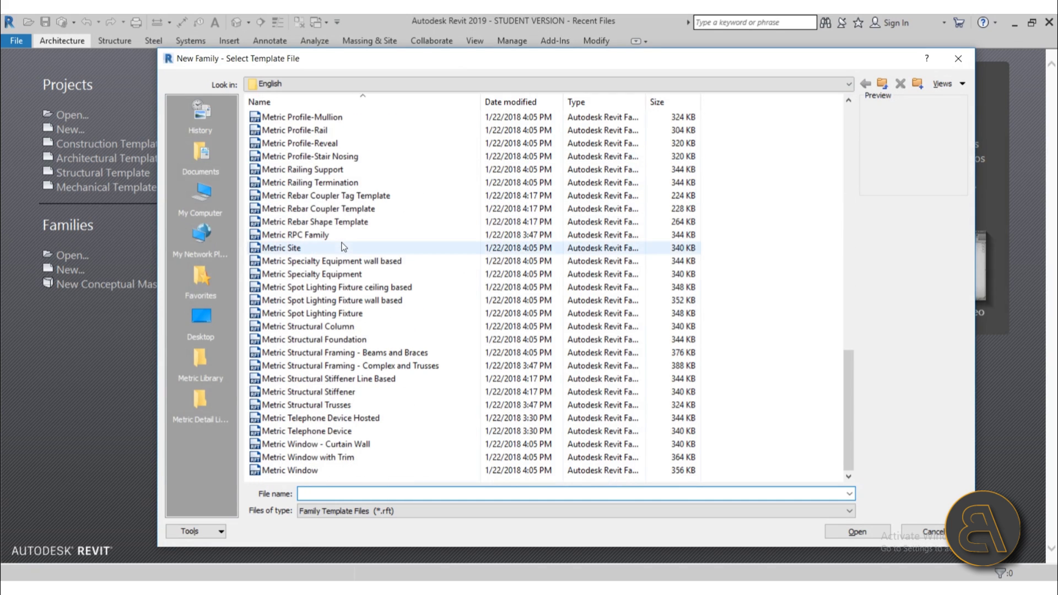
scroll(343, 246, "up", 20)
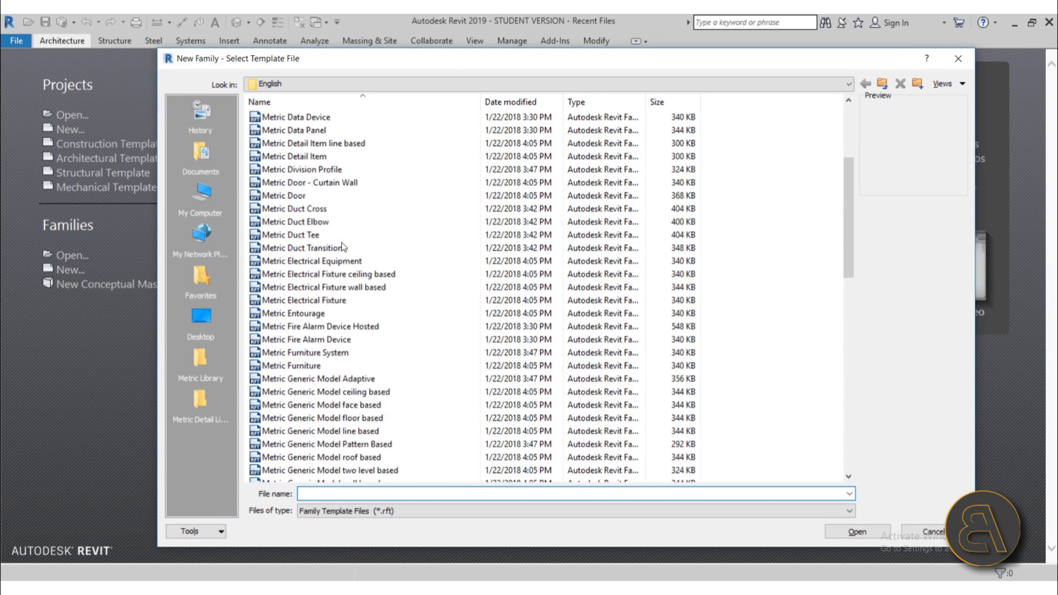
left_click(296, 197)
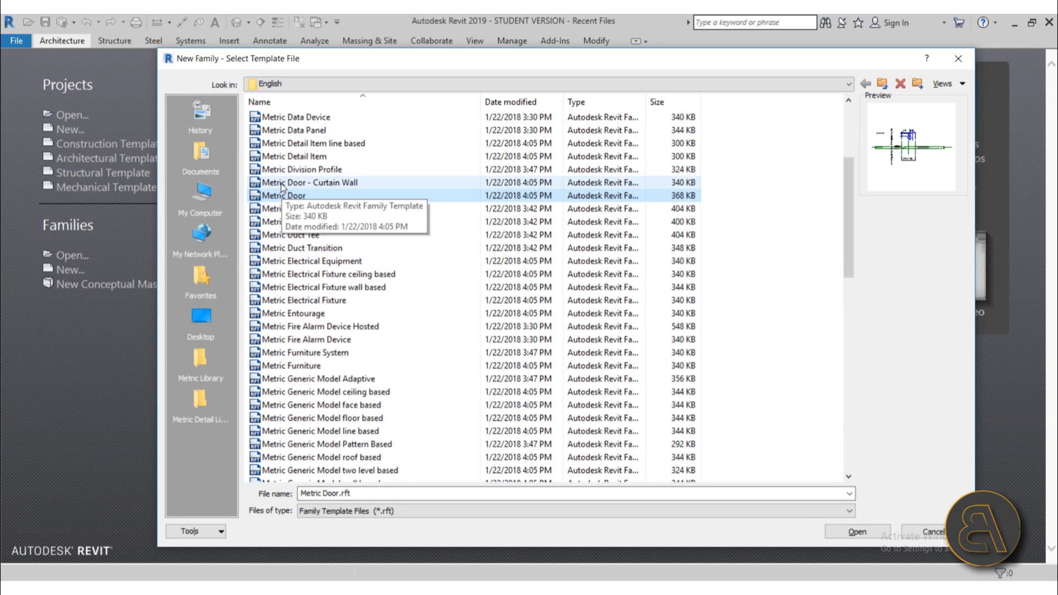
left_click(283, 186)
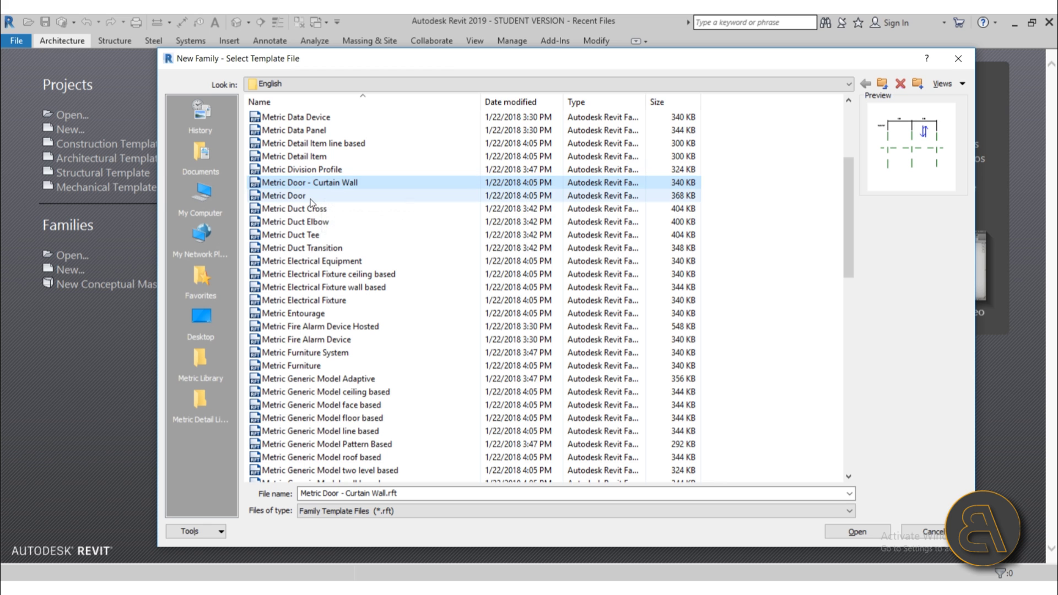
left_click(309, 197)
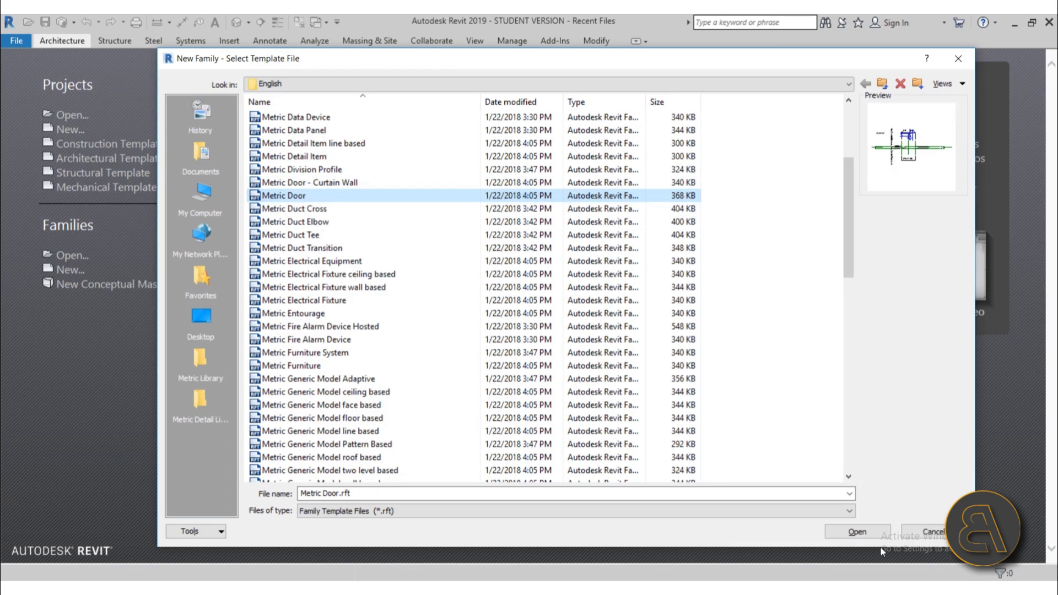
left_click(853, 534)
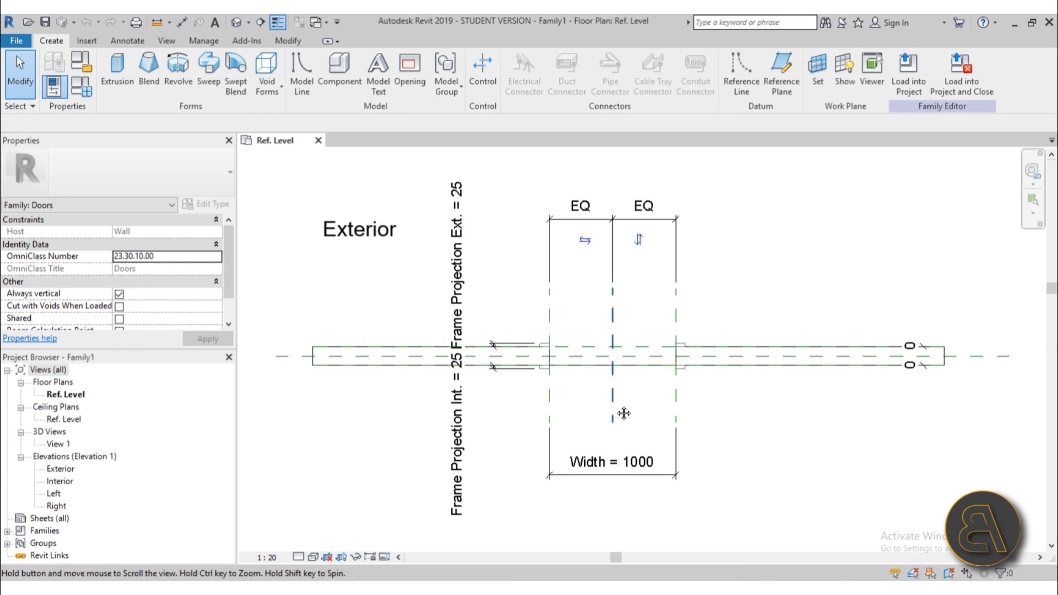
- Delete the interior and exterior frame extrusions on both sides of the door opening in the Ref. Level plan
scroll(622, 413, "up", 4)
left_click(553, 367)
scroll(553, 367, "down", 2)
scroll(524, 336, "up", 1)
scroll(490, 304, "down", 1)
scroll(493, 304, "up", 1)
scroll(566, 435, "up", 1)
scroll(524, 316, "down", 1)
left_click(527, 316, "ctrl")
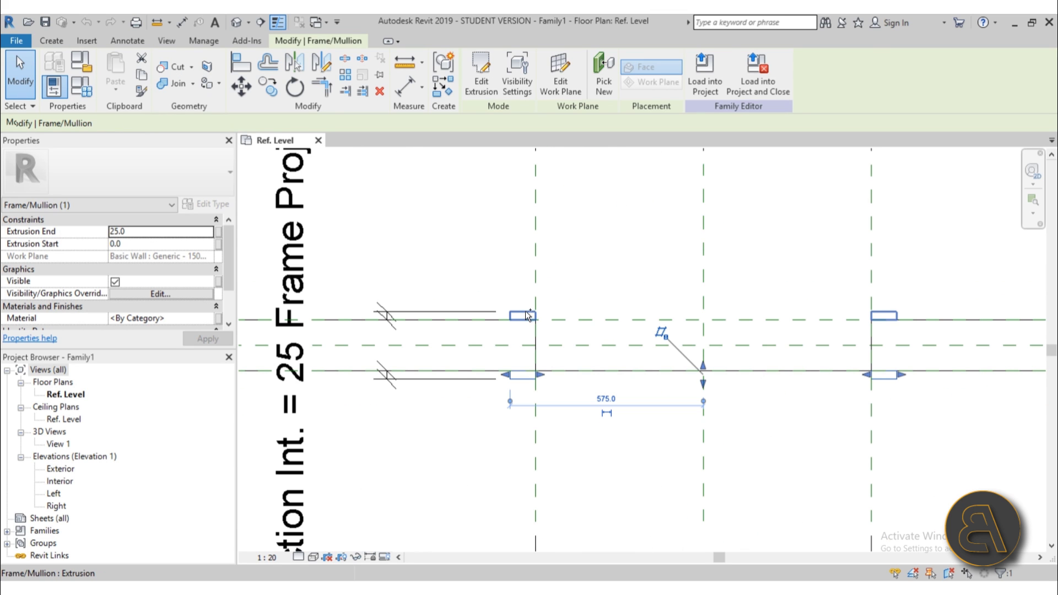
left_click(498, 279)
scroll(498, 278, "down", 2)
scroll(606, 454, "up", 1)
middle_click_drag(605, 454, 559, 448)
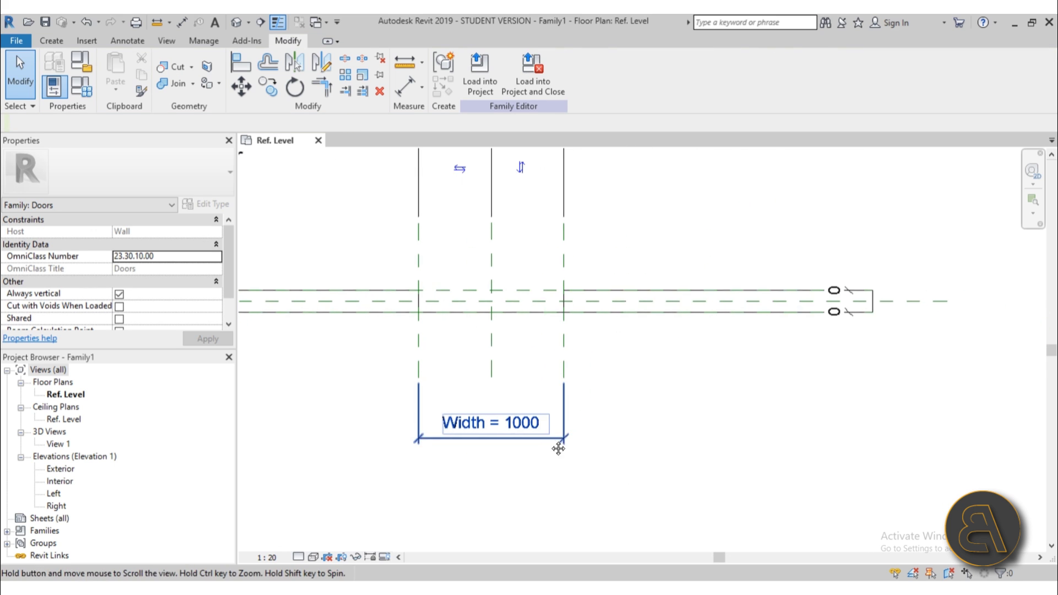
- Change the host wall's type to Generic - 300mm
left_click(371, 312)
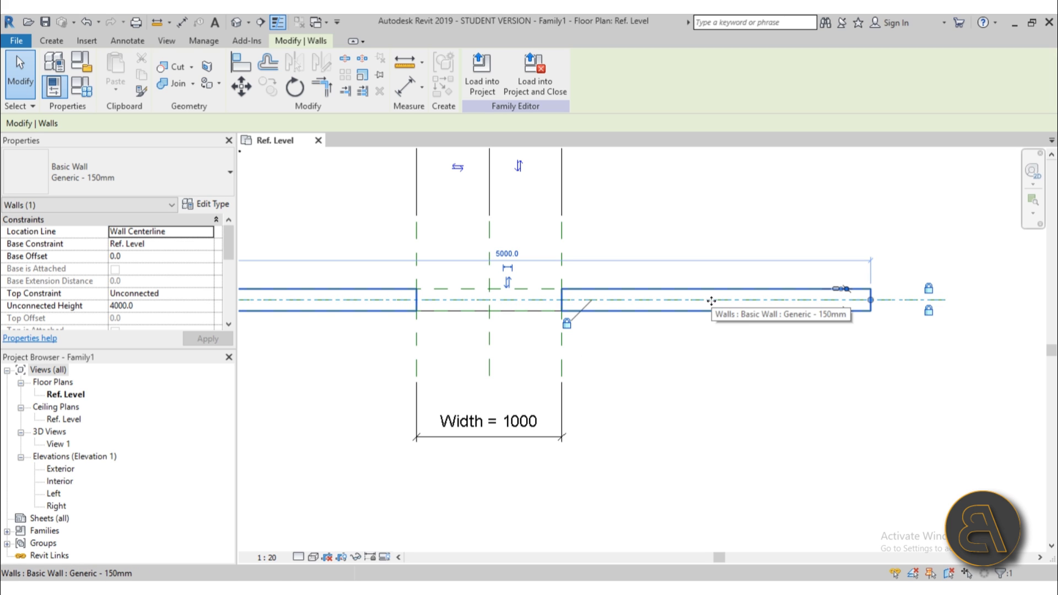
middle_click_drag(712, 301, 721, 315)
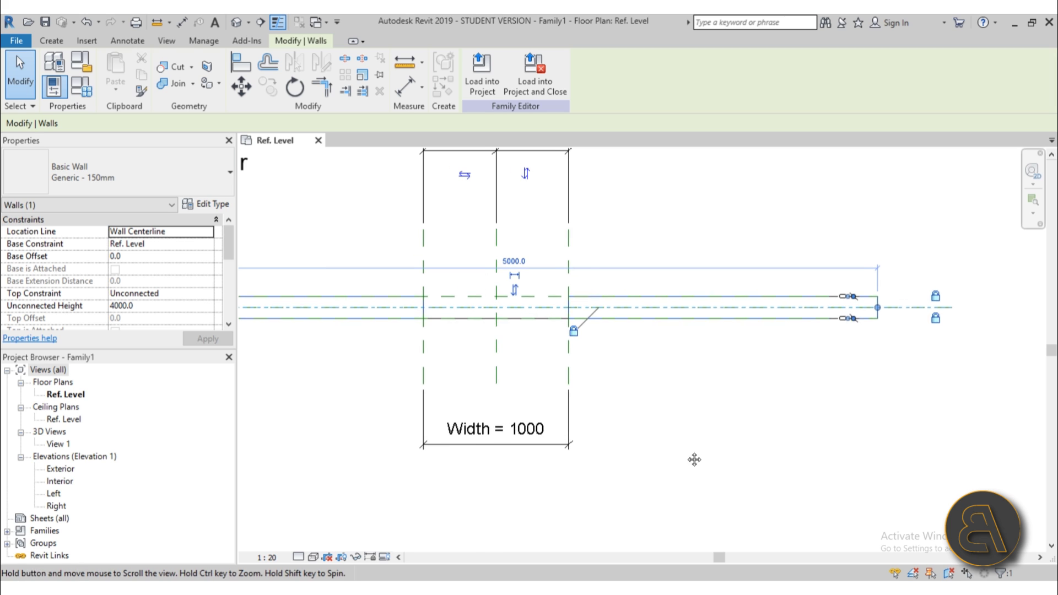
left_click(94, 178)
left_click(33, 277)
left_click(624, 349)
left_click(616, 346)
scroll(646, 379, "down", 1)
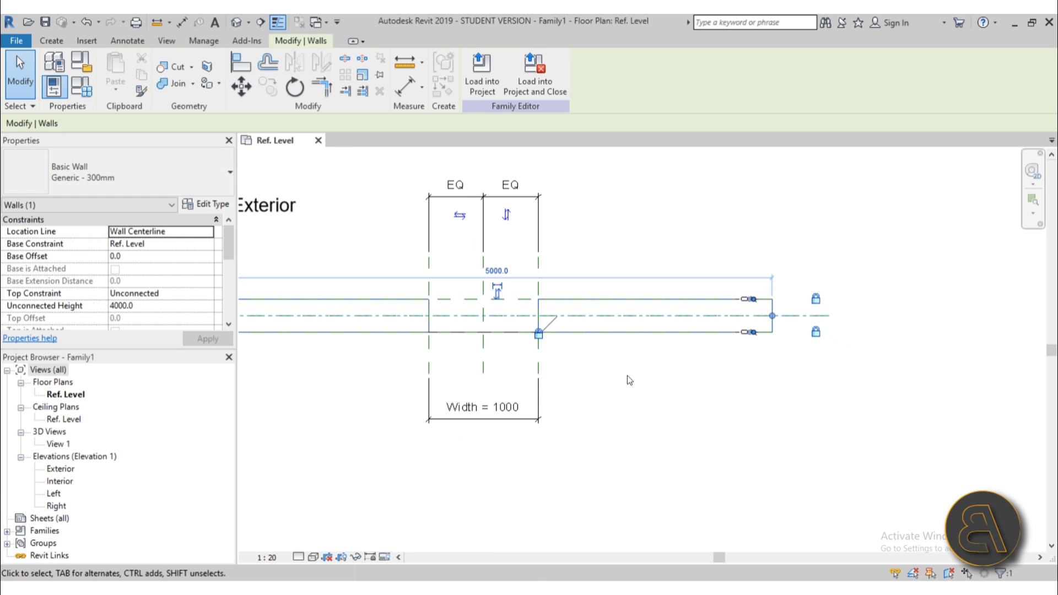
left_click(631, 375)
scroll(632, 358, "up", 2)
middle_click_drag(593, 374, 609, 377)
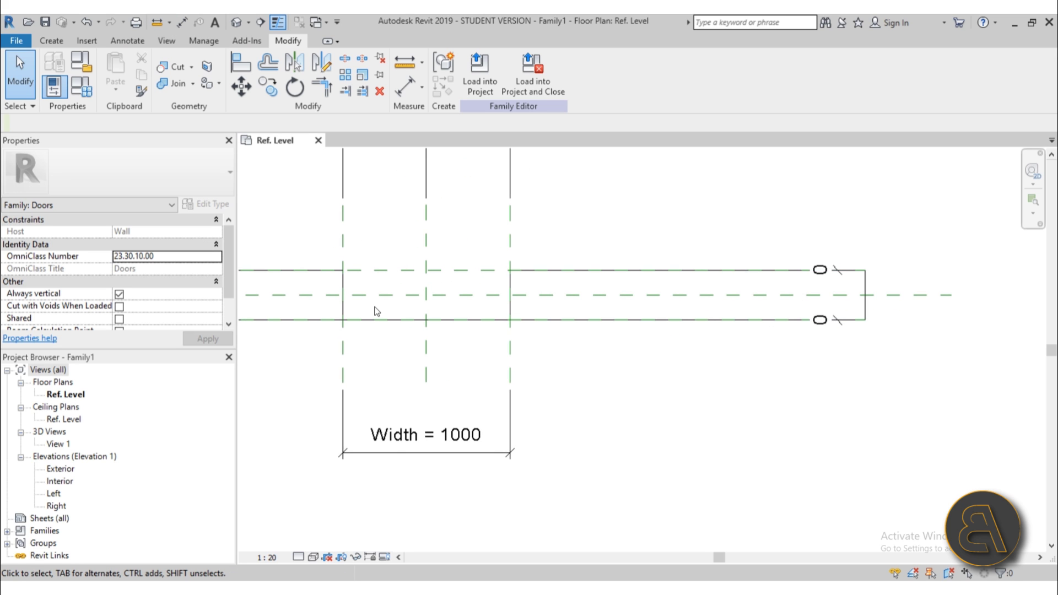
- Examine the template's opening cut in the wall in the default 3D view
left_click(237, 22)
middle_click_drag(637, 480, 511, 422)
scroll(511, 422, "up", 2)
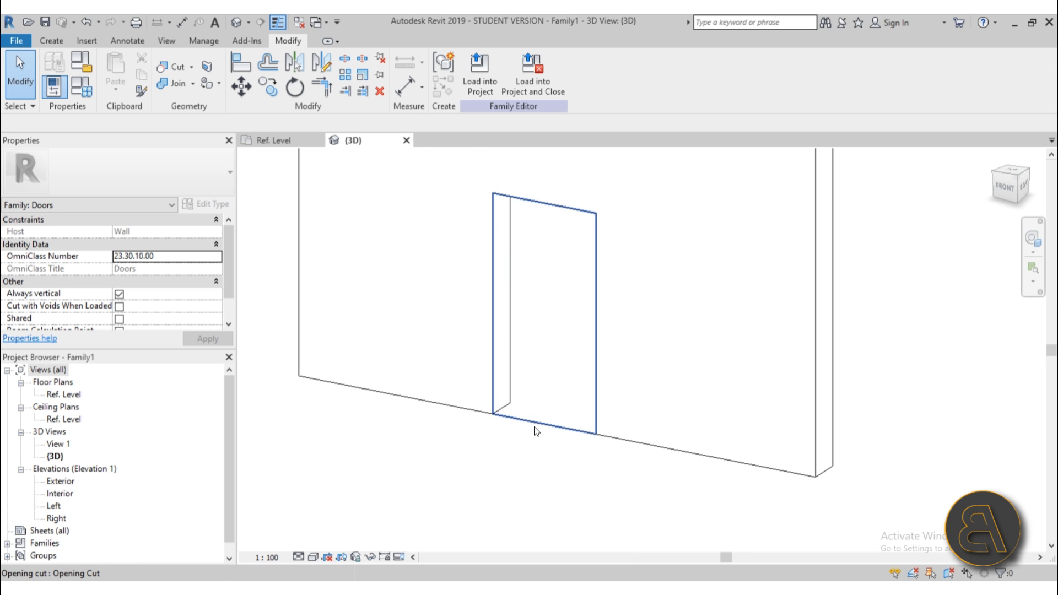
left_click(534, 426)
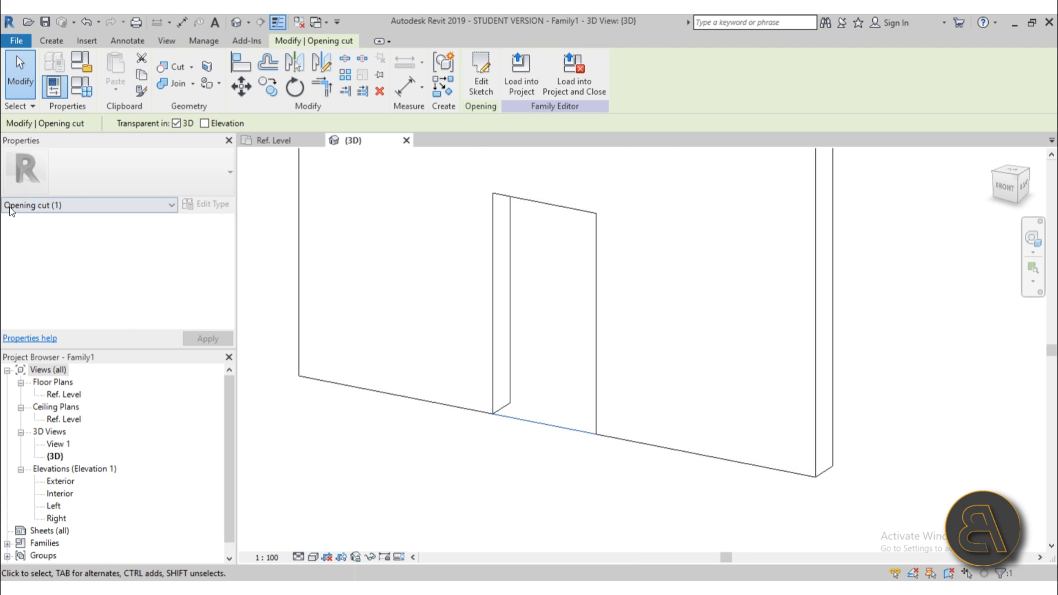
left_click(552, 444)
left_click(548, 428)
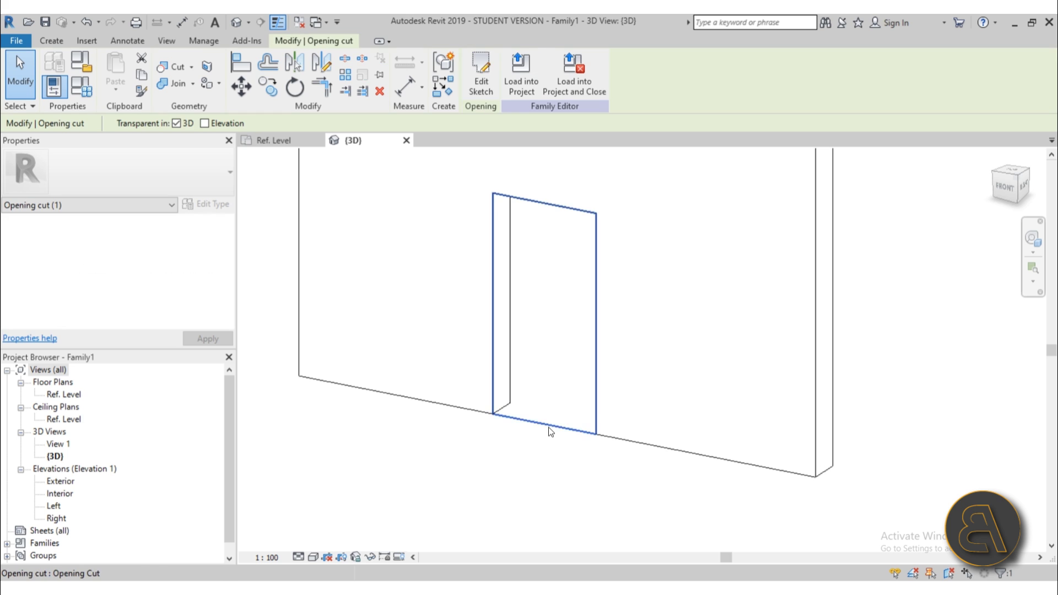
left_click(564, 455)
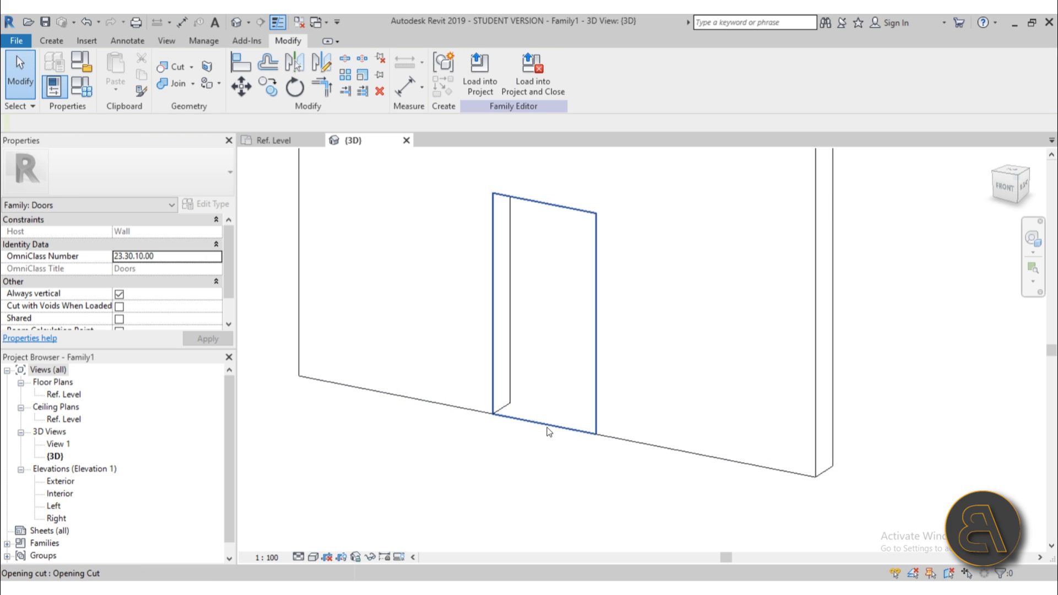
- In the Ref. Level plan, create a void extrusion from a rectangle about 840 by 40 mm inside the wall beside the opening
double_click(64, 395)
scroll(587, 296, "up", 4)
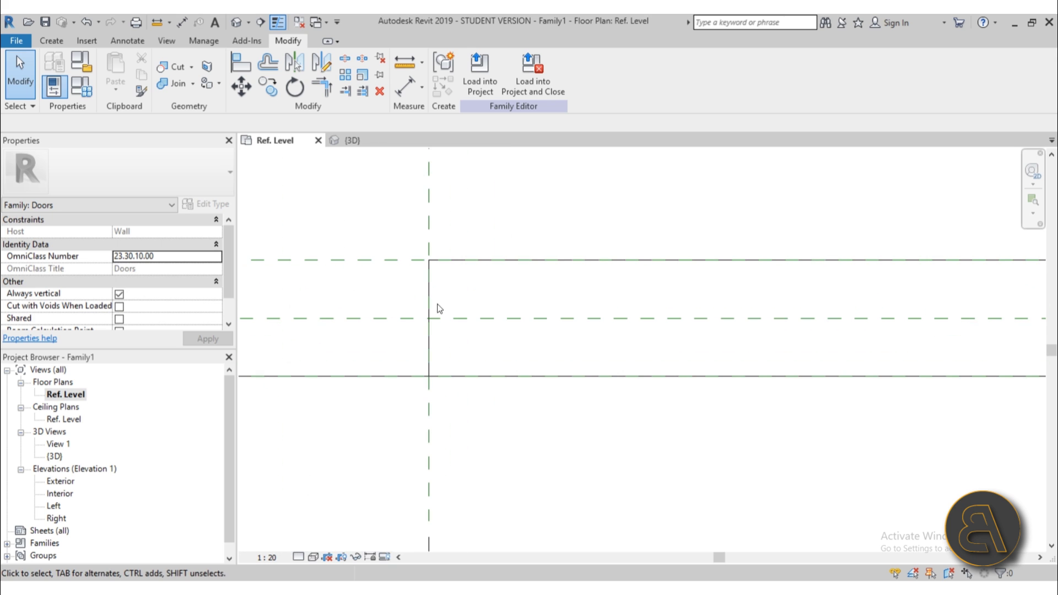
left_click(52, 41)
left_click(268, 71)
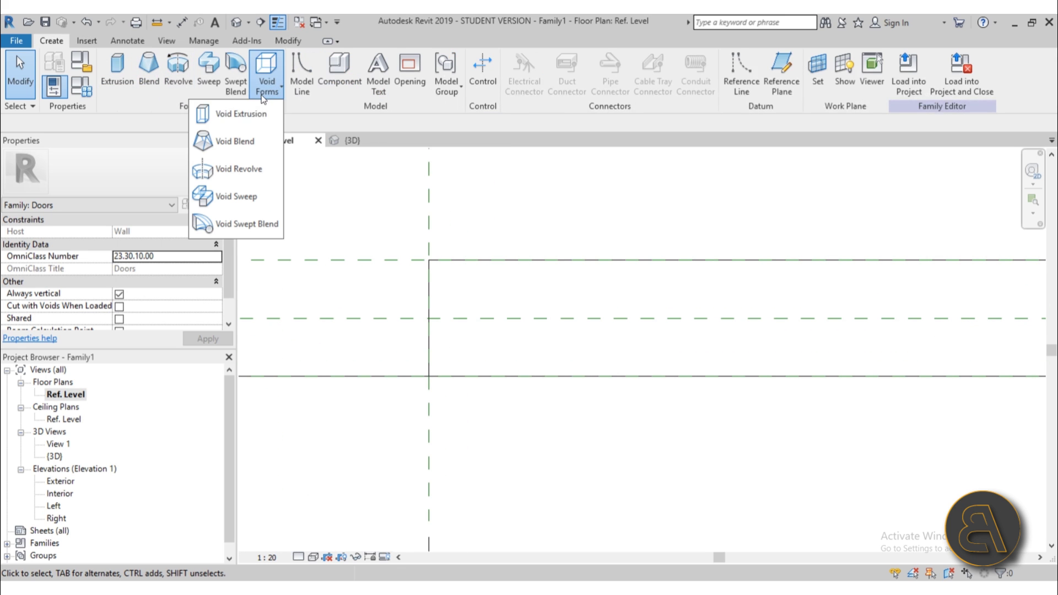
left_click(236, 111)
left_click(521, 65)
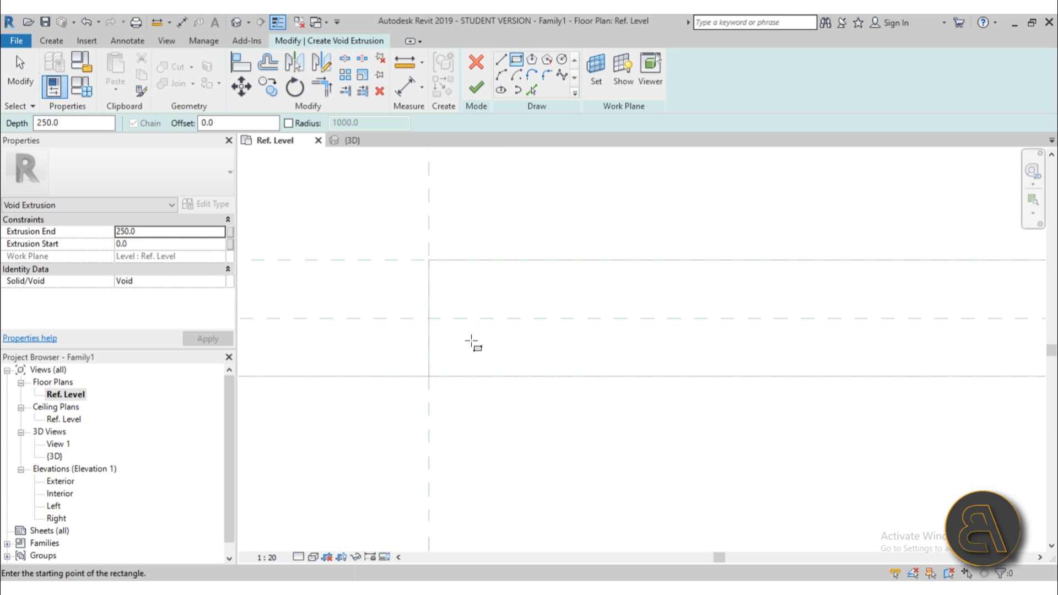
left_click(429, 356)
left_click(755, 340)
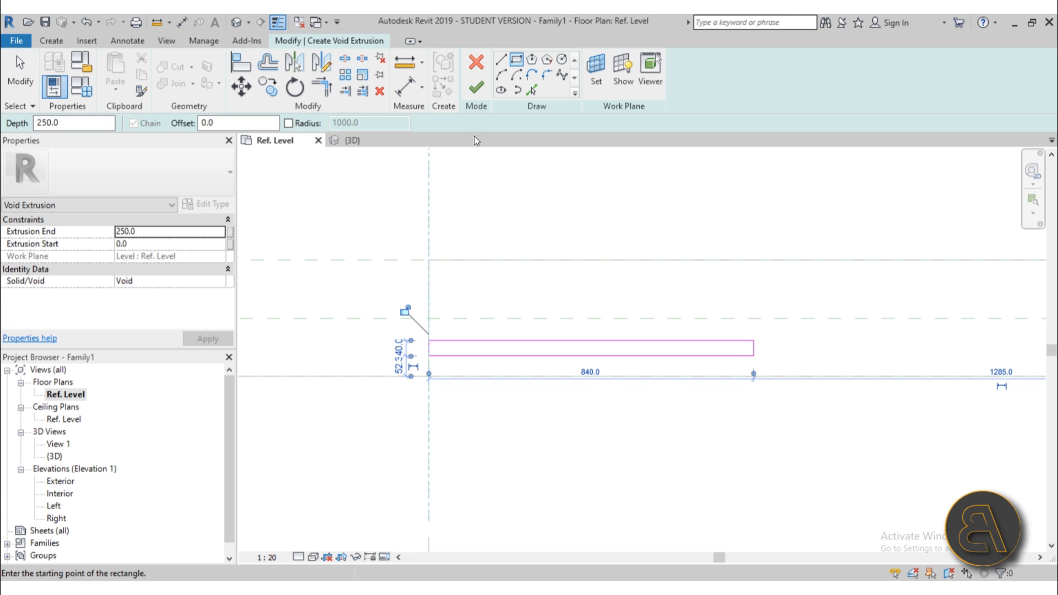
left_click(477, 86)
left_click(500, 494)
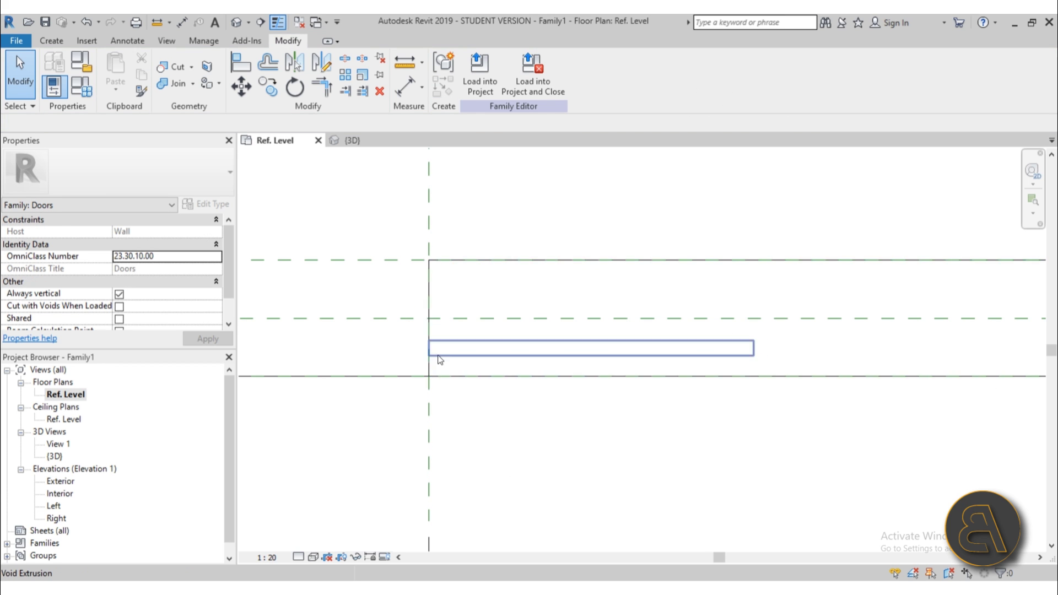
- Try to cut the wall with the thin void extrusion, and delete that void
left_click(174, 69)
left_click(466, 280)
left_click(466, 343)
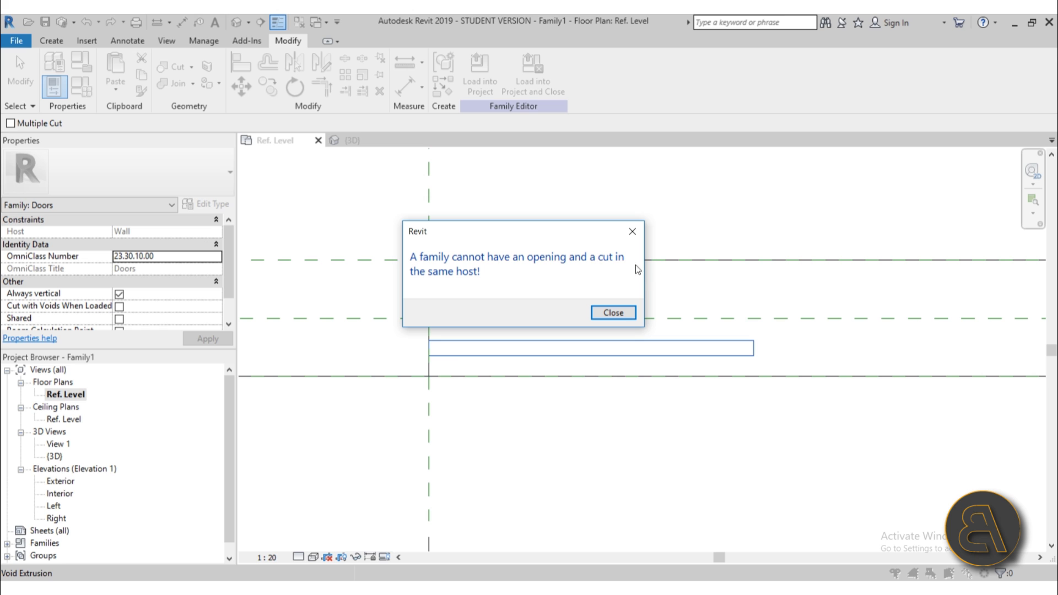
key("Escape")
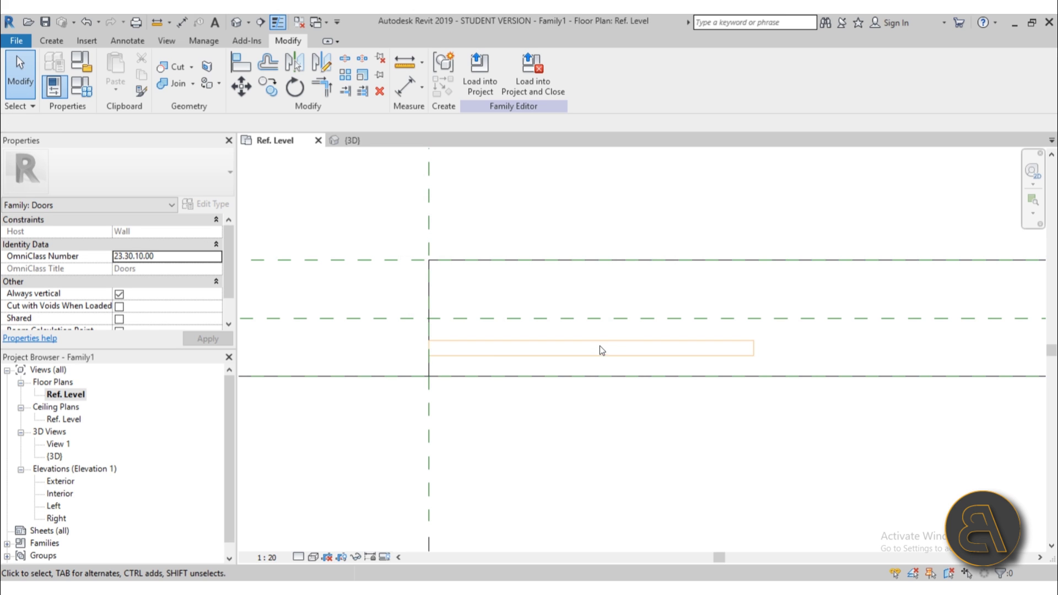
left_click(593, 342)
key("Delete")
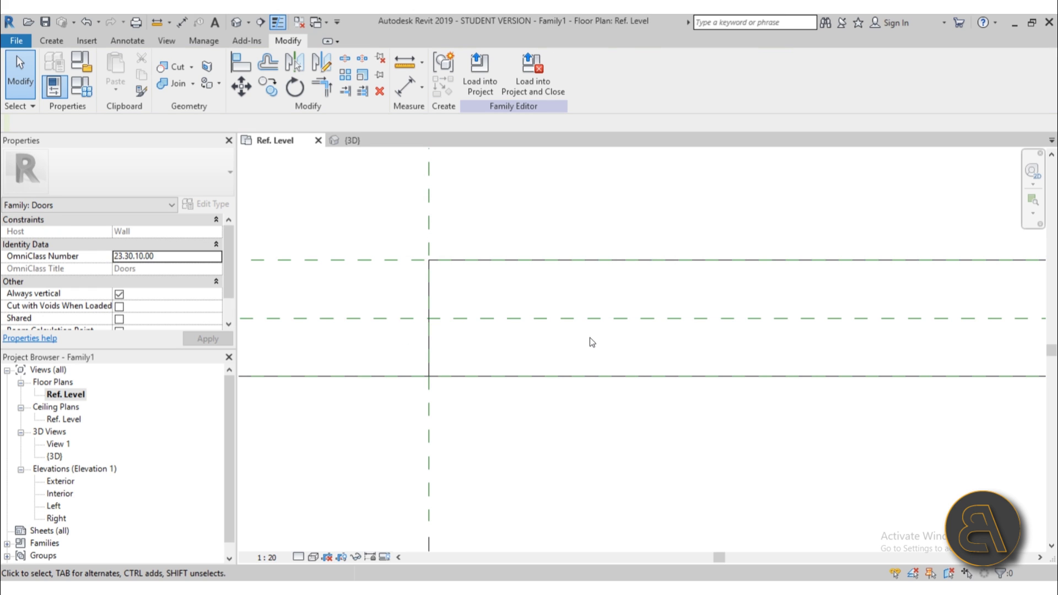
- Delete the template's opening cut from the wall in the 3D view
scroll(496, 267, "down", 3)
left_click(235, 22)
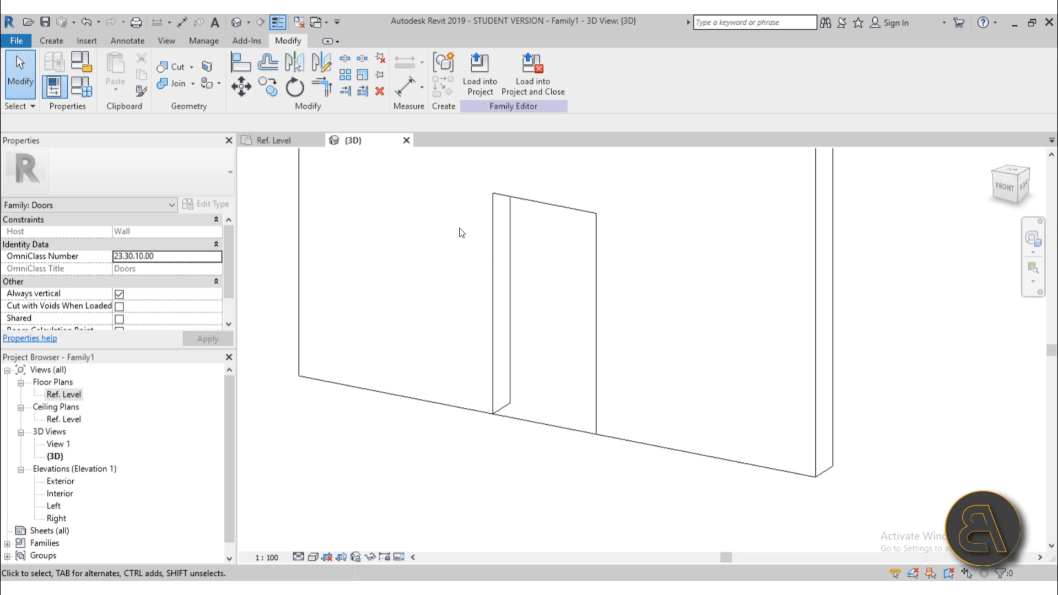
left_click(560, 420)
left_click(535, 471)
left_click(531, 424)
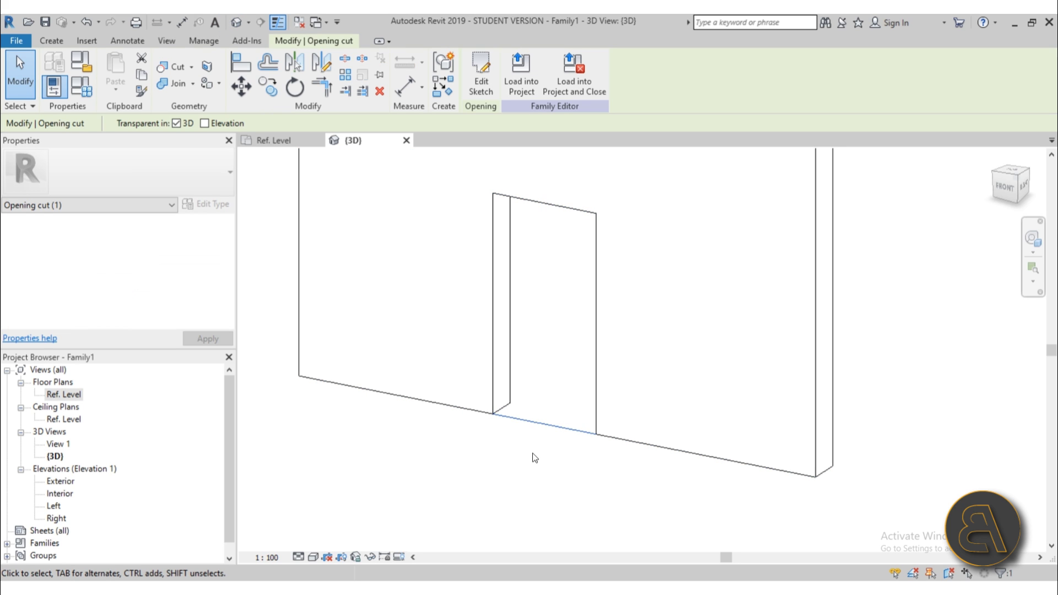
key("Delete")
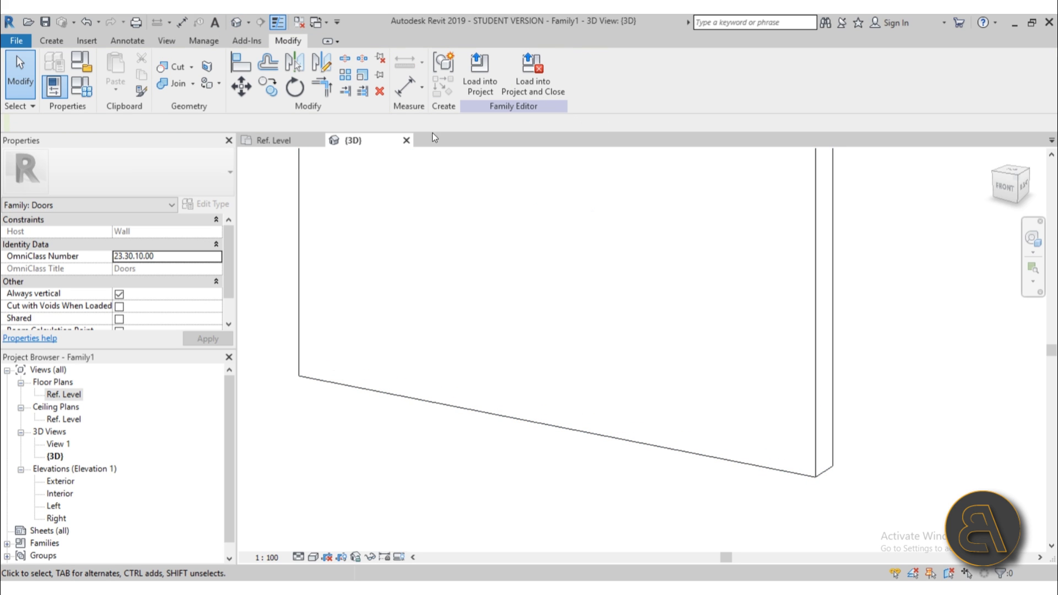
- In the Interior elevation, create a 250 mm void extrusion from a 1000 by 2000 mm rectangle locked to the door's reference planes
double_click(59, 493)
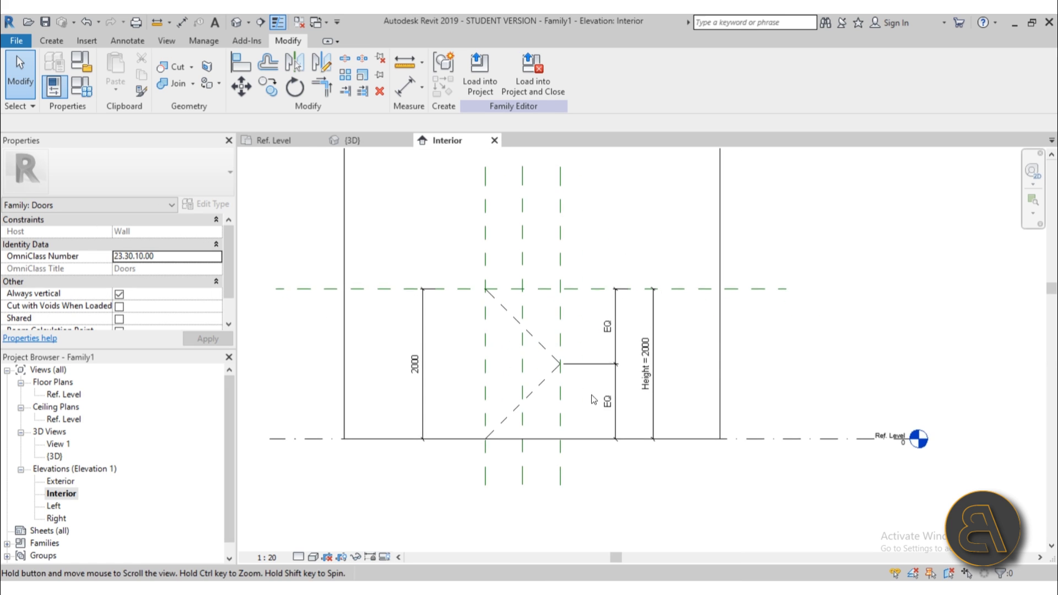
scroll(591, 395, "up", 3)
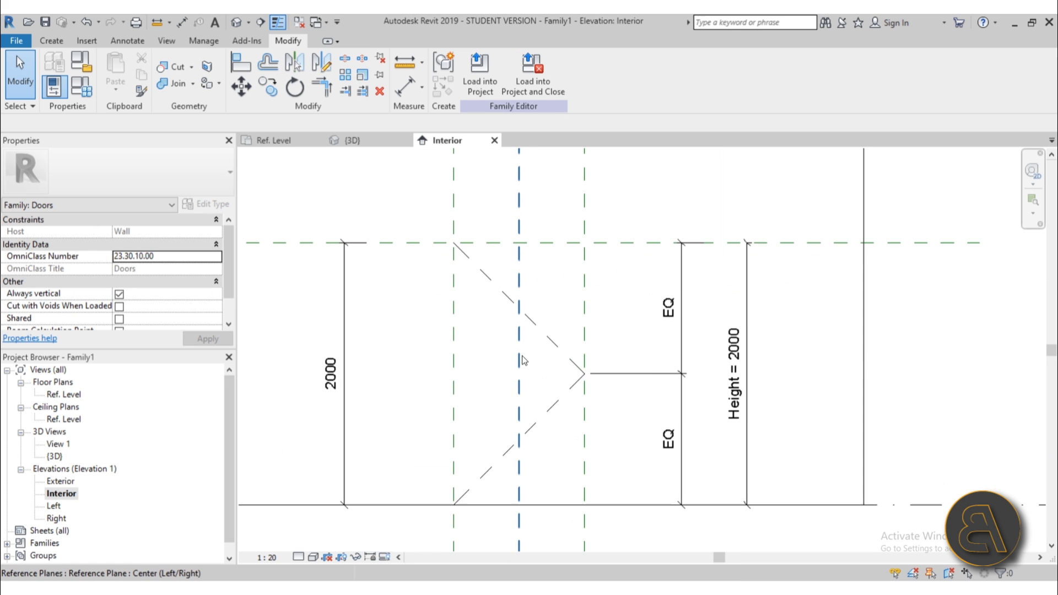
left_click(58, 43)
left_click(277, 94)
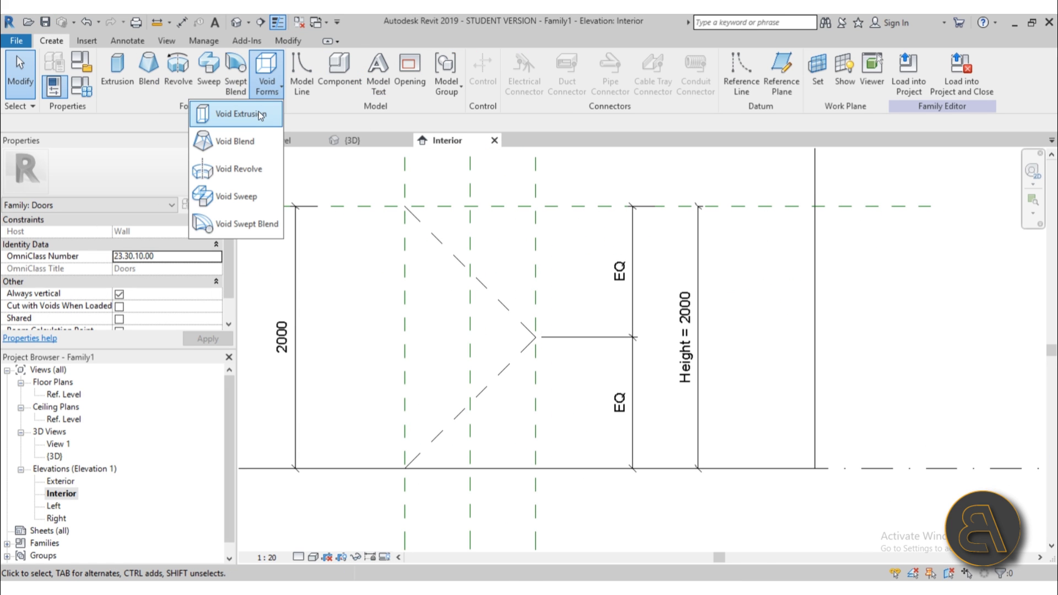
left_click(237, 114)
left_click(516, 61)
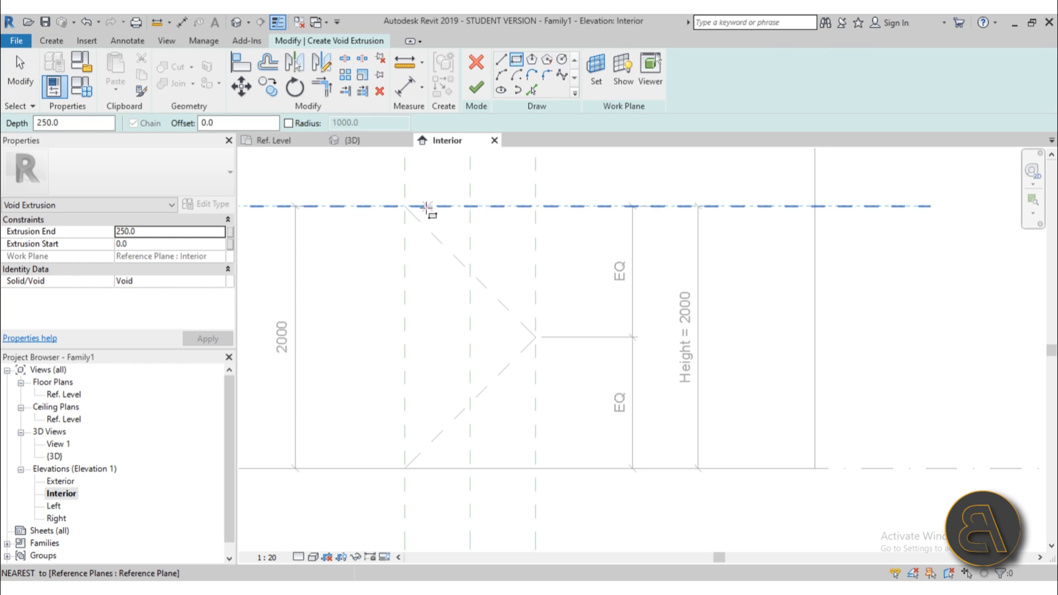
left_click(405, 206)
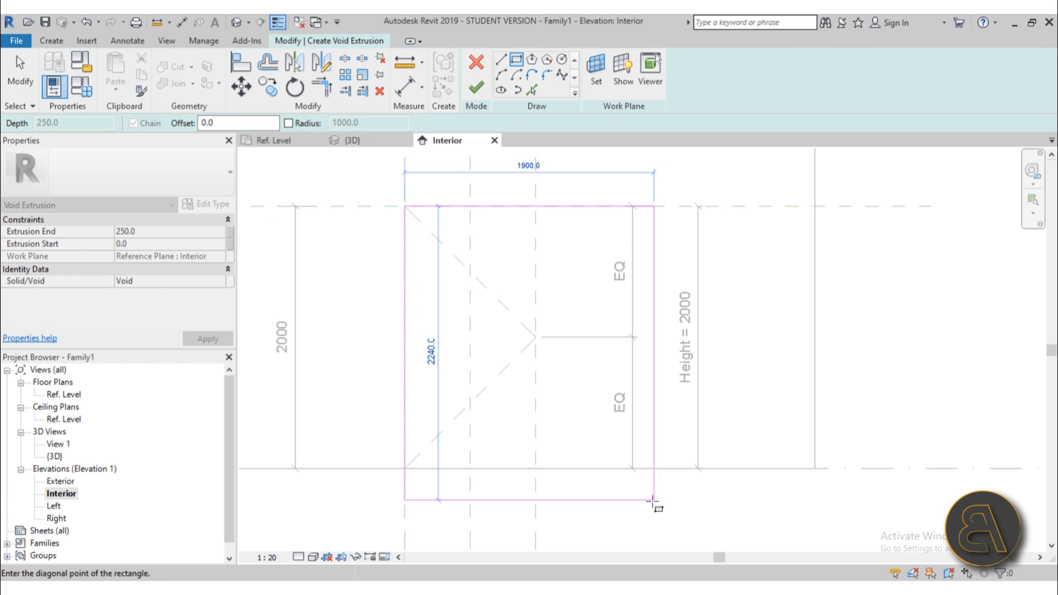
left_click(536, 468)
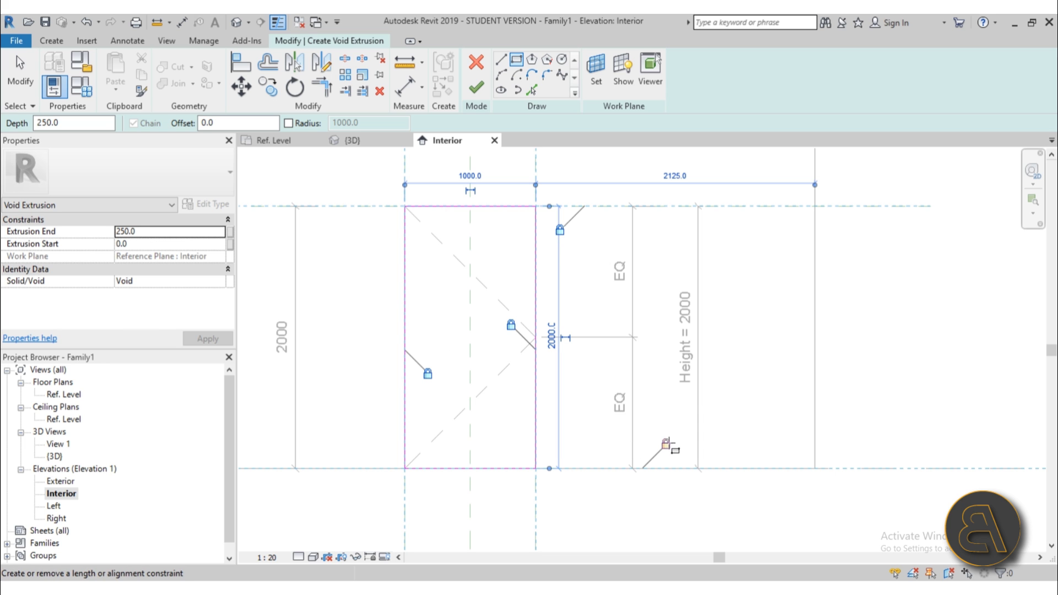
left_click(476, 87)
- In the Ref. Level plan, stretch the void extrusion across the wall's full 300 mm thickness and lock it to both wall faces
double_click(74, 395)
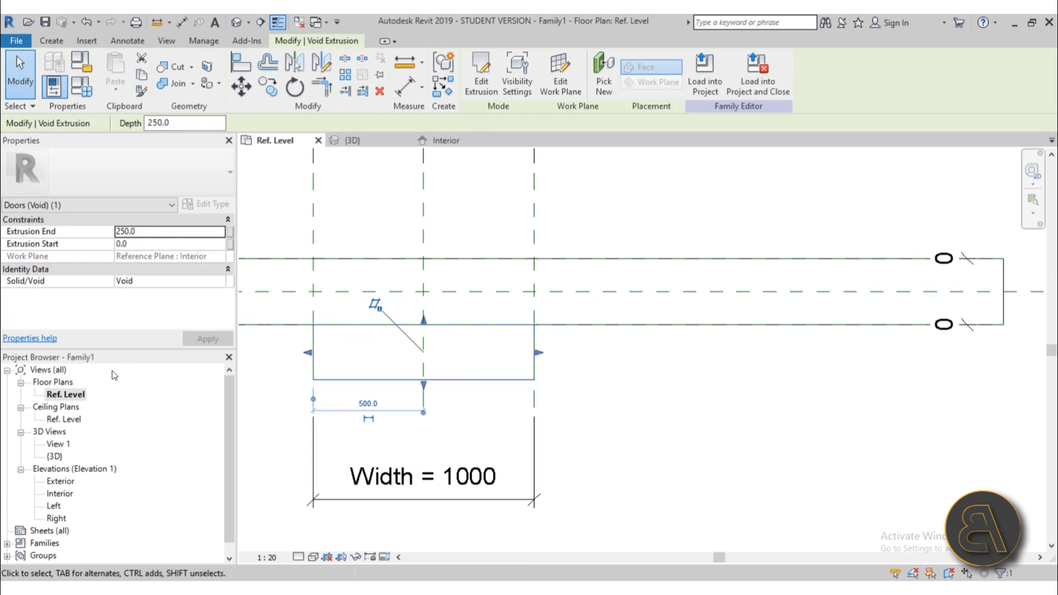
left_click_drag(424, 319, 423, 254)
left_click(638, 235)
left_click_drag(435, 382, 424, 326)
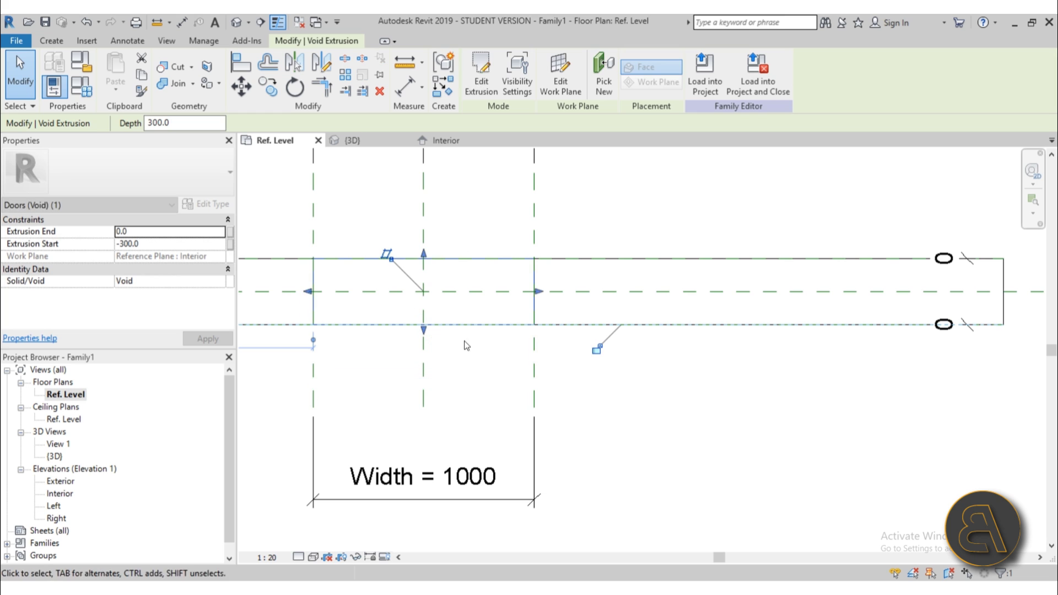
left_click(597, 349)
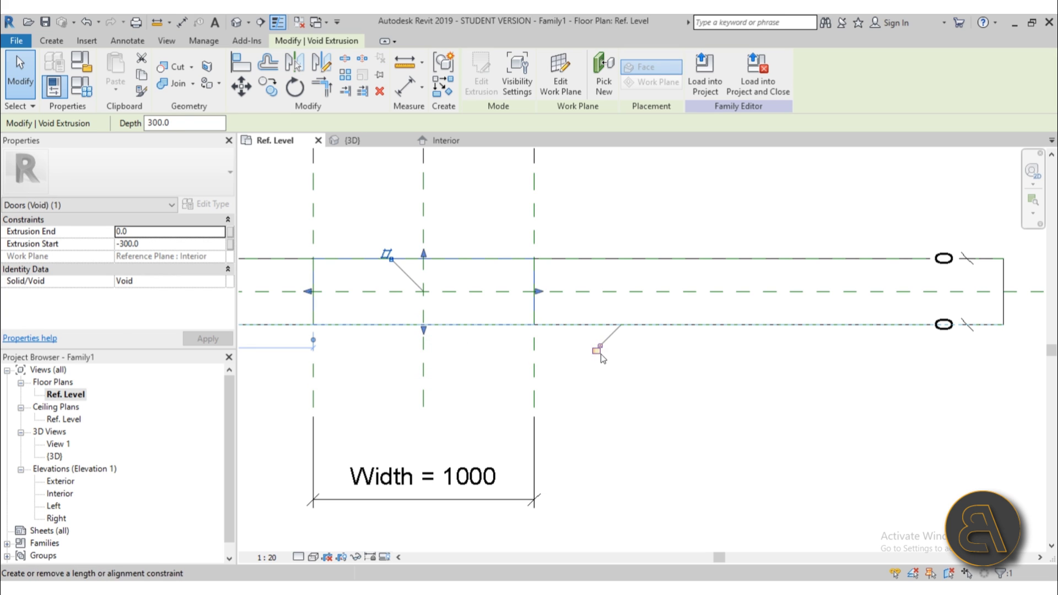
left_click(616, 394)
scroll(323, 286, "up", 2)
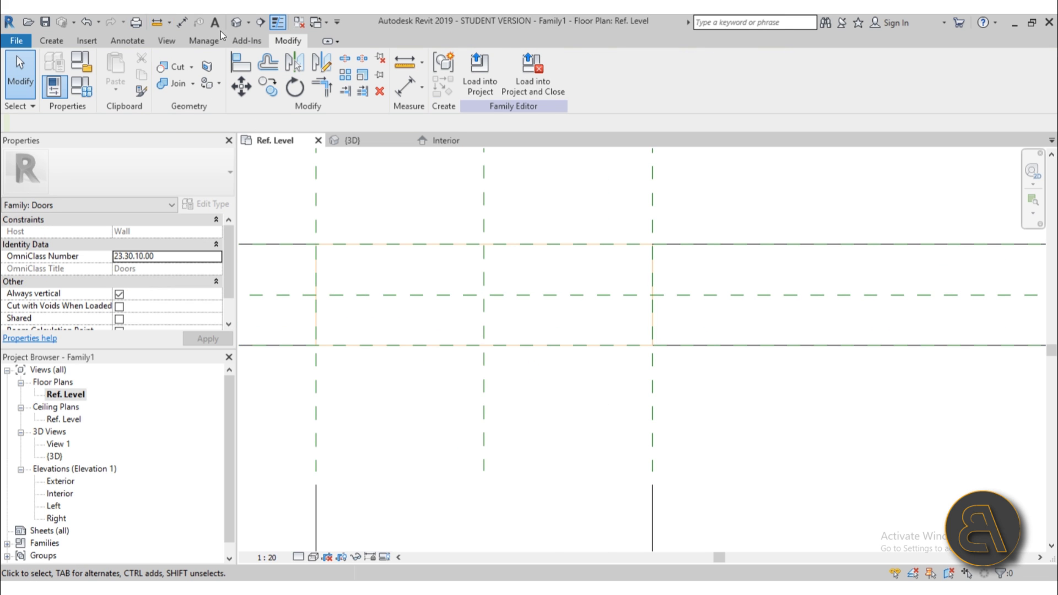
- In the 3D view, cut the host wall with the door-sized void extrusion
left_click(236, 22)
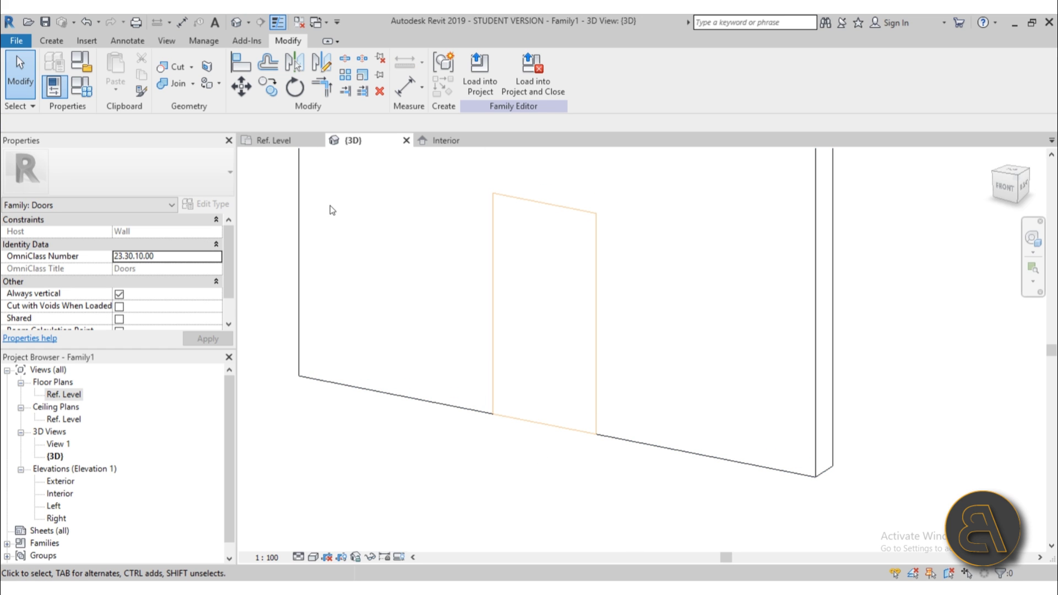
left_click(181, 72)
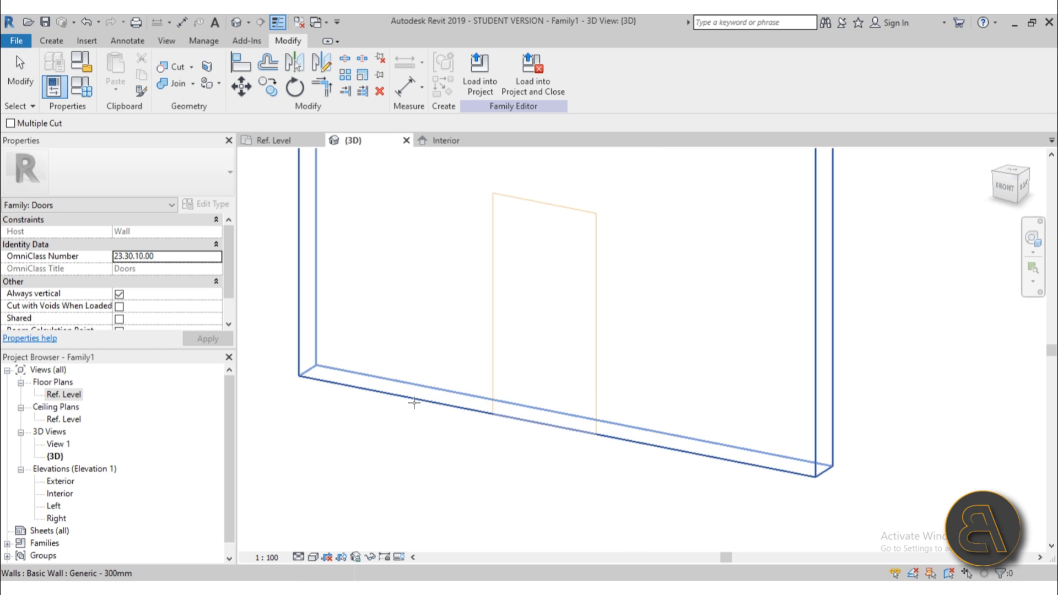
left_click(438, 440)
left_click(490, 375)
key("Escape")
middle_click_drag(505, 463, 489, 402, "shift")
scroll(489, 402, "up", 4)
- In the Ref. Level plan, draw a vertical reference plane across the wall about 980 mm to the right of the opening
left_click(56, 395)
double_click(55, 395)
middle_click_drag(544, 355, 374, 359)
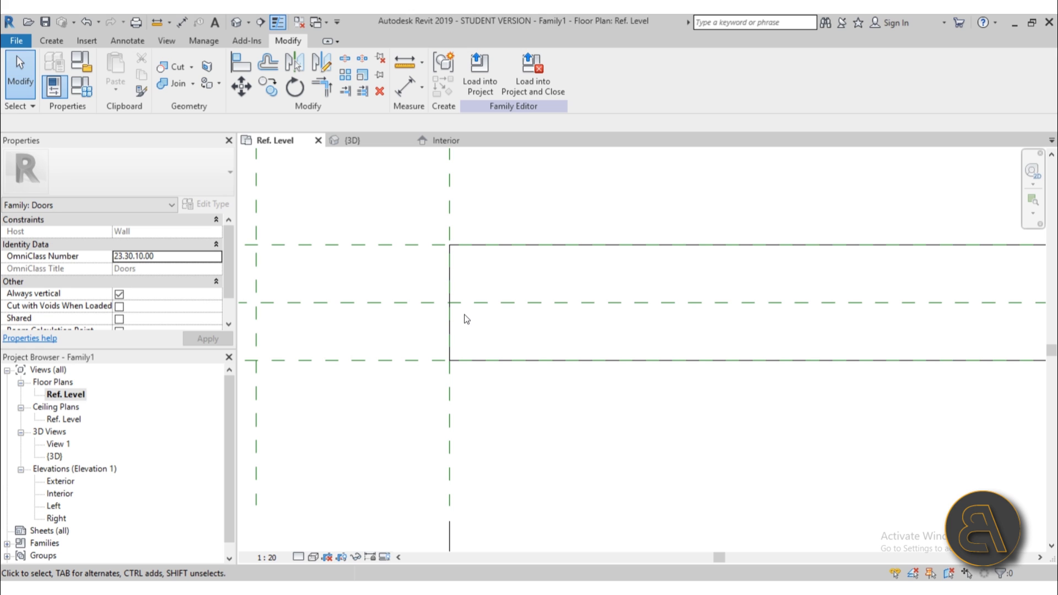
scroll(467, 319, "down", 5)
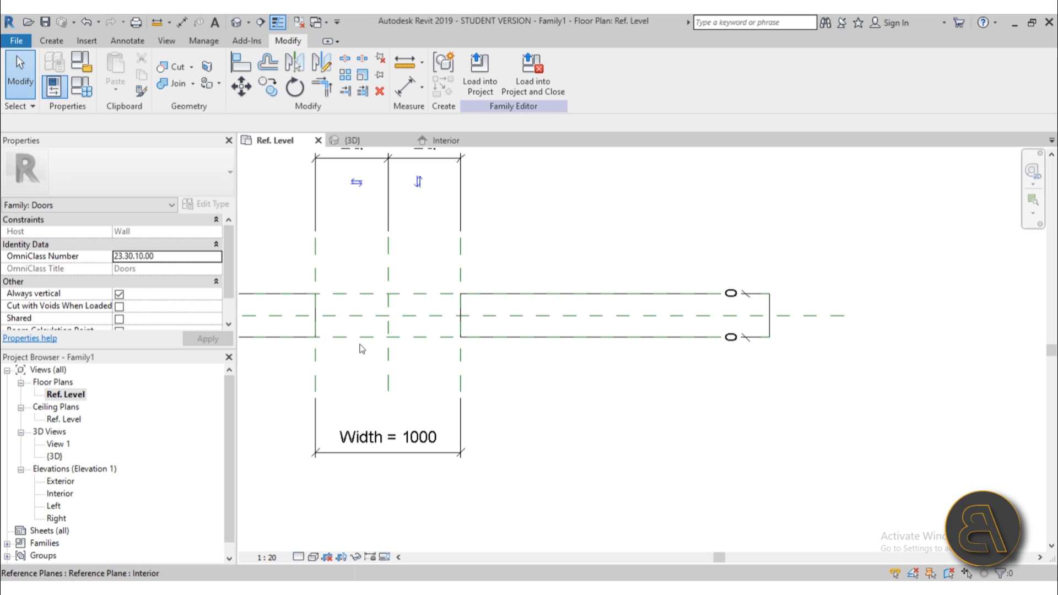
middle_click_drag(498, 367, 499, 369)
left_click(50, 41)
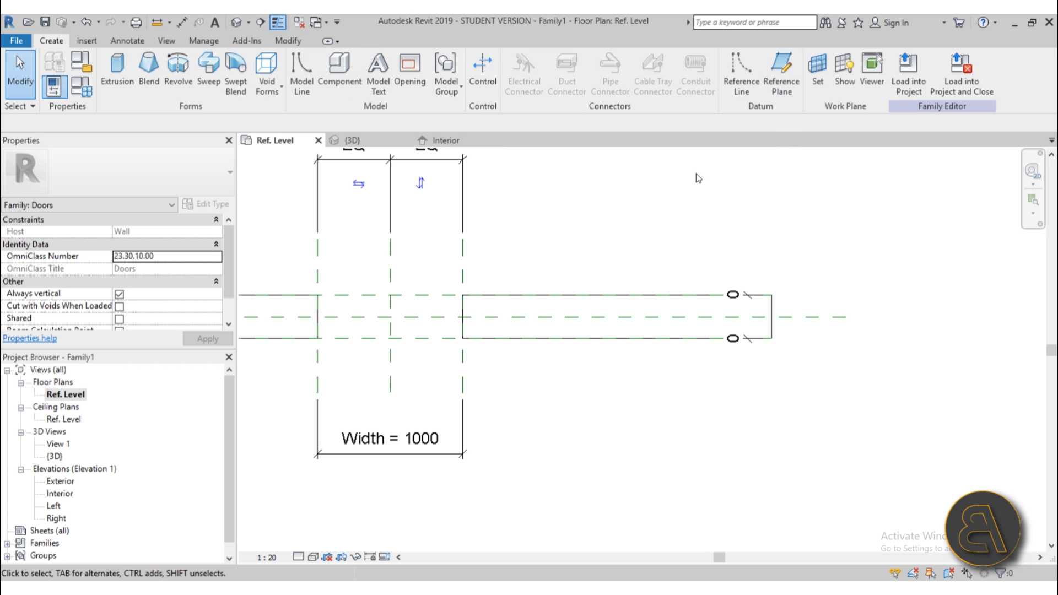
key("r")
key("p")
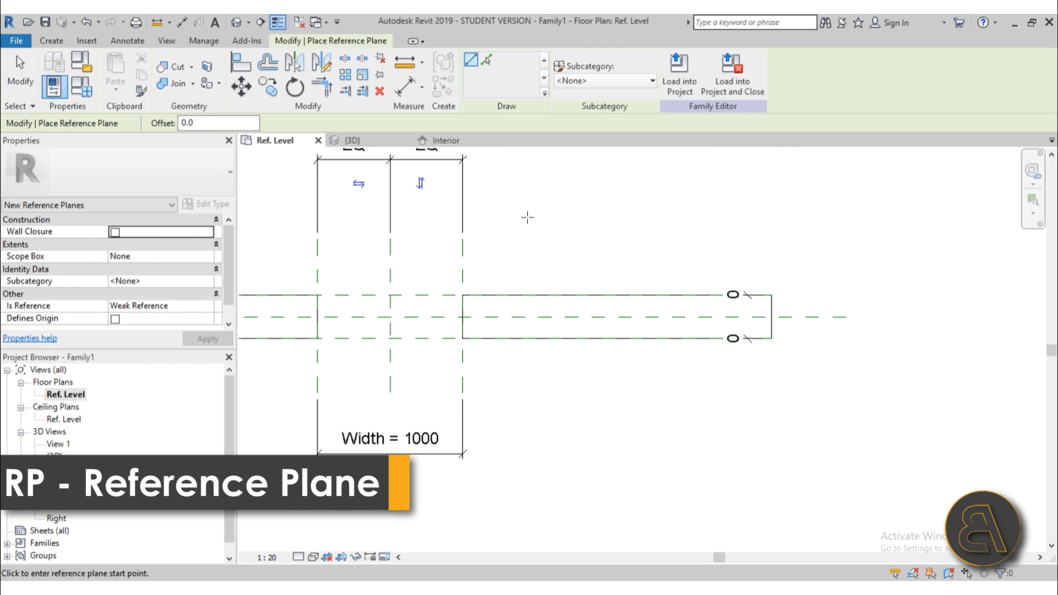
left_click(606, 238)
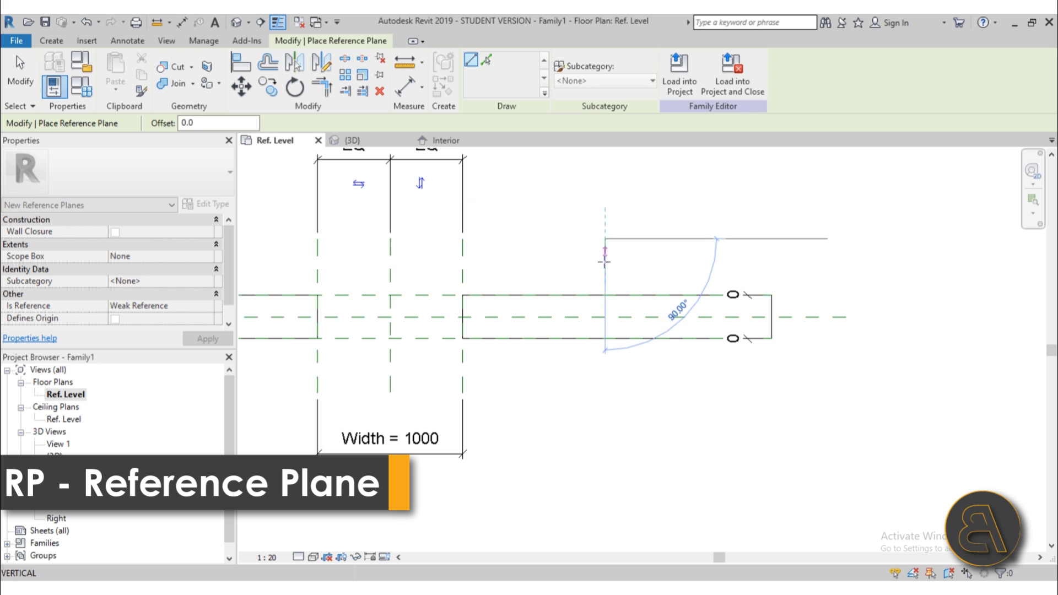
left_click(609, 401)
key("Escape")
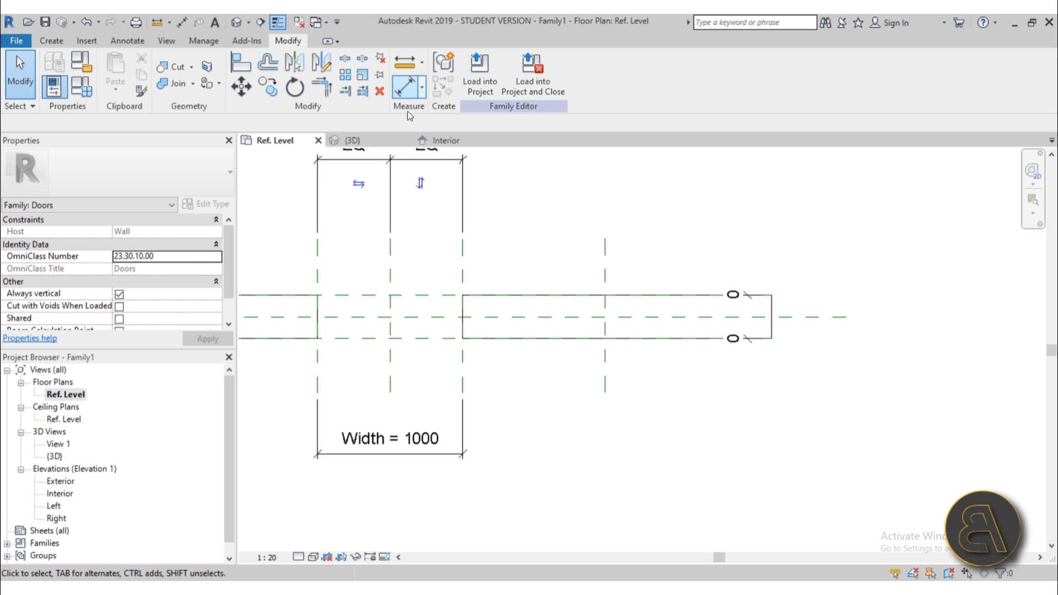
- Dimension from the opening's right edge plane to the new vertical reference plane and label the dimension with the Width parameter
left_click(183, 24)
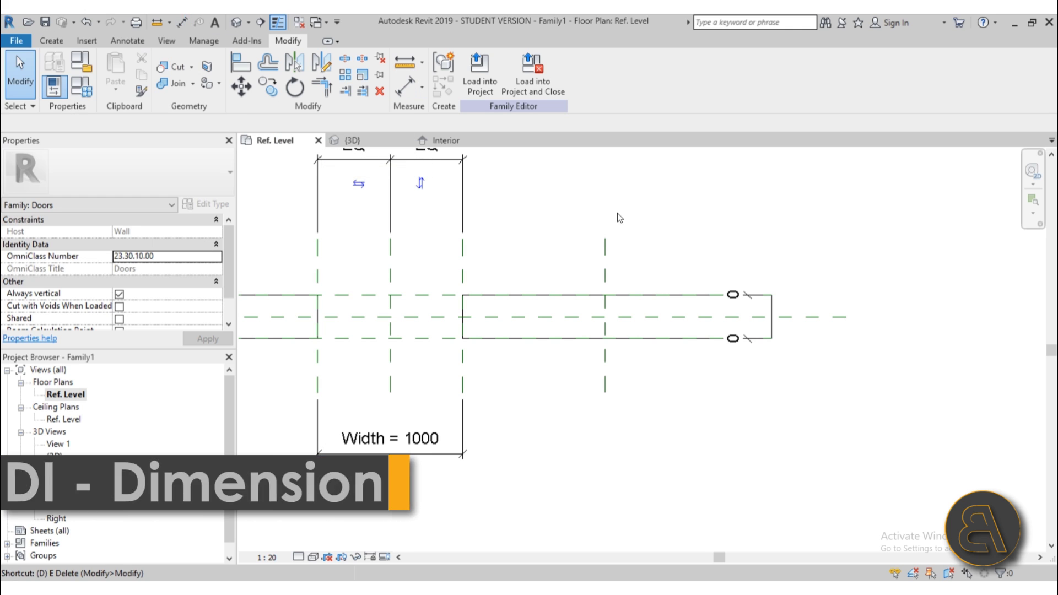
left_click(461, 368)
left_click(606, 367)
left_click(708, 451)
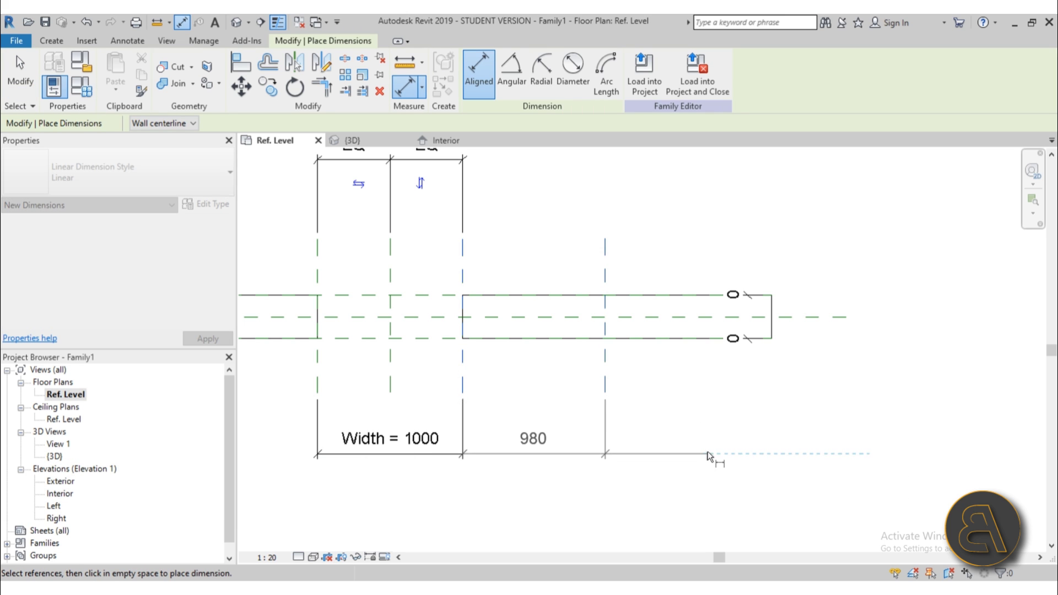
key("Escape")
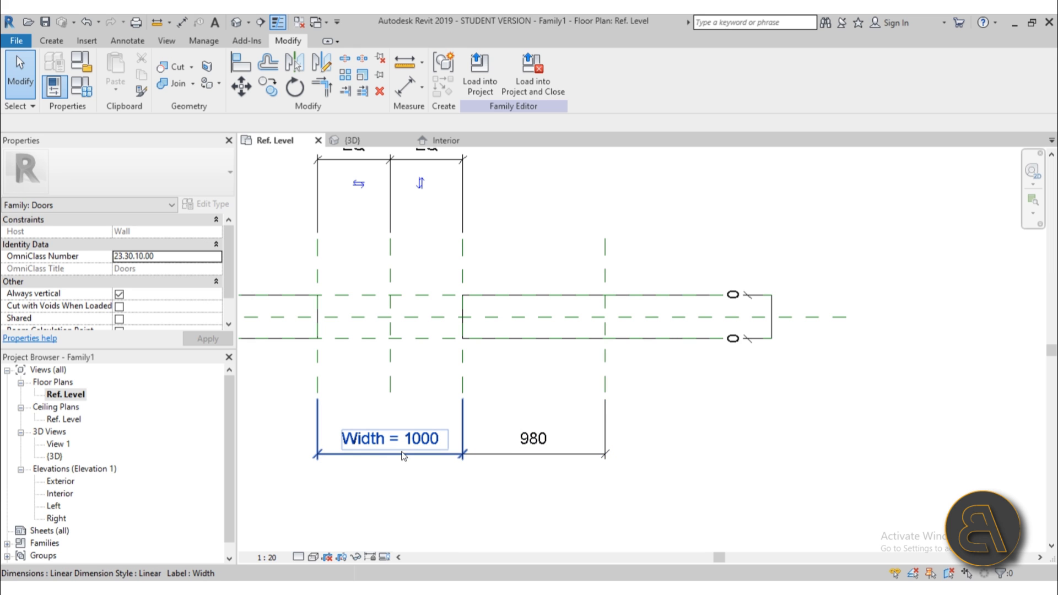
left_click(540, 456)
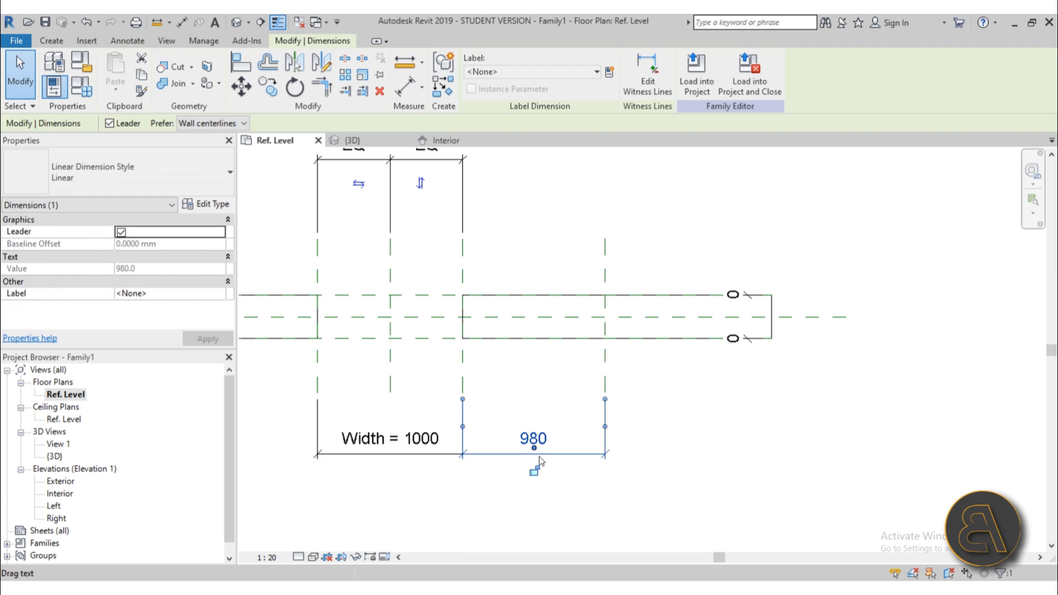
left_click(580, 74)
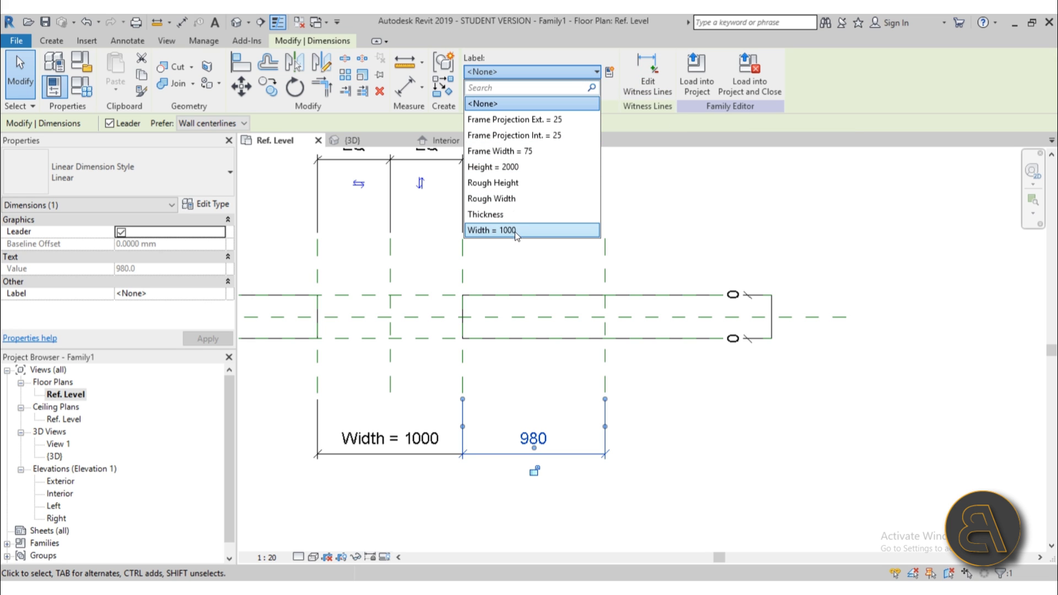
left_click(494, 231)
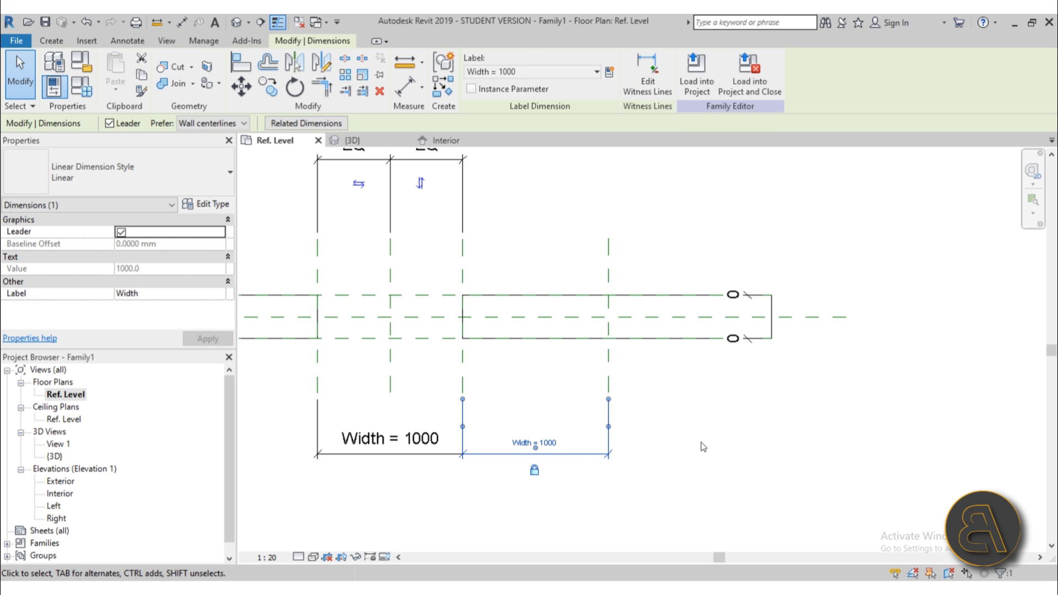
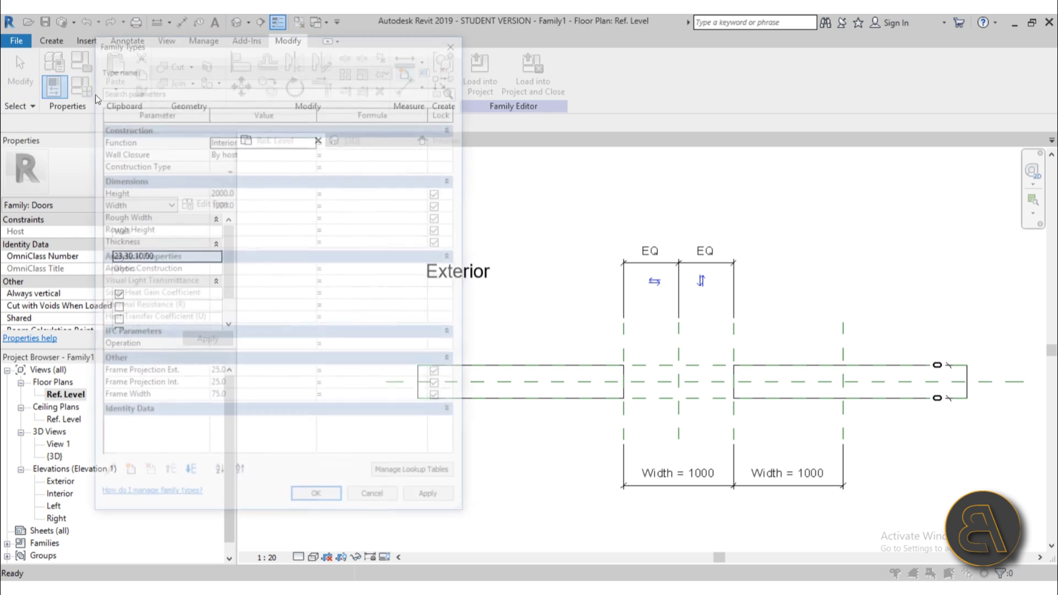
- Set the family's Width parameter to 900 in the family types and apply it
left_click_drag(289, 46, 259, 59)
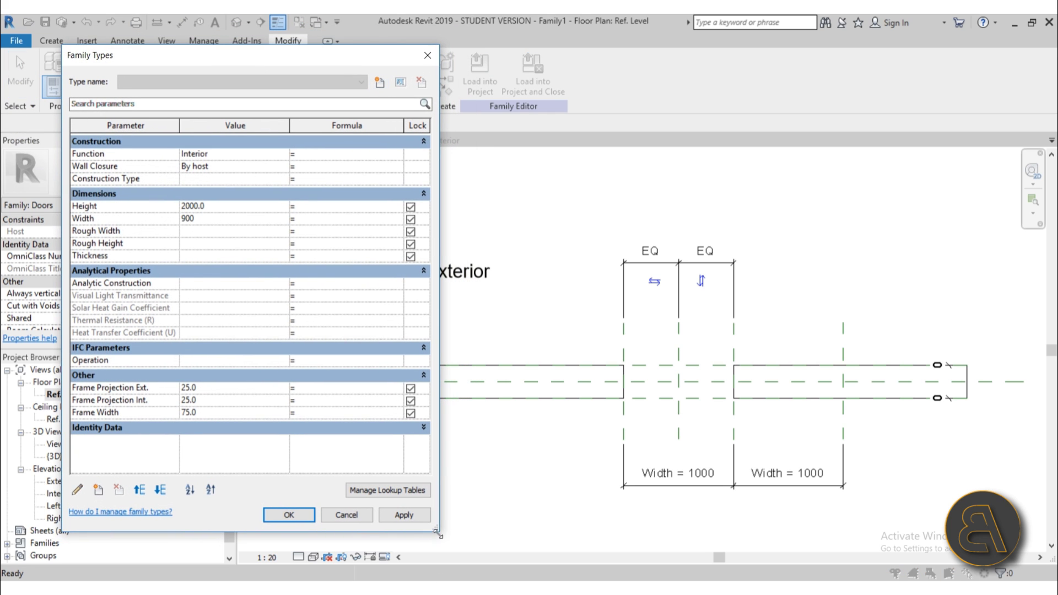
left_click(404, 515)
left_click(289, 515)
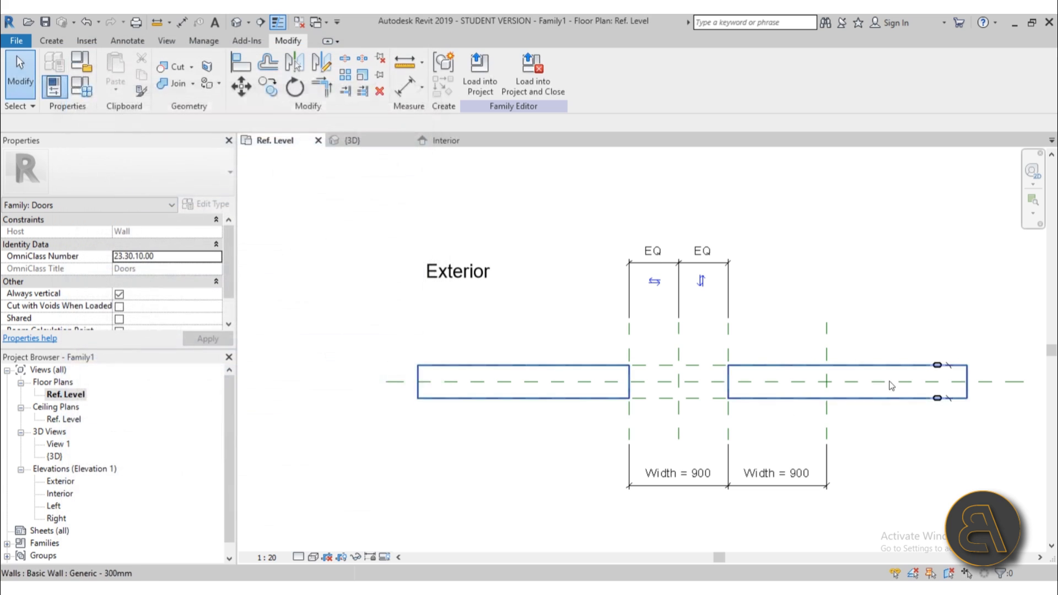
- Draw a horizontal reference plane inside the wall, about 50 mm from its interior face, spanning the opening and the right-hand plane
scroll(815, 430, "up", 3)
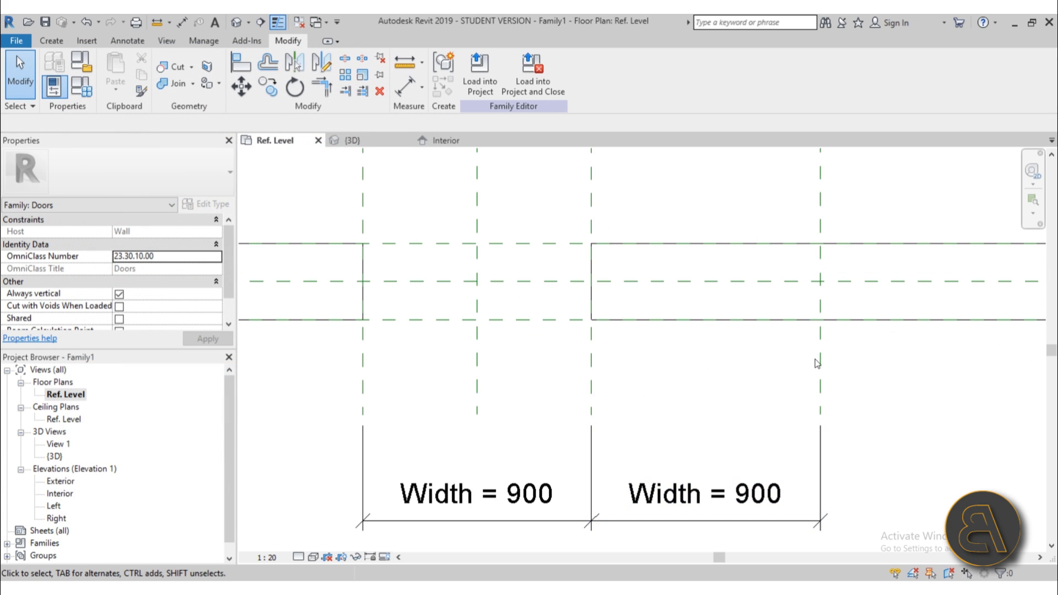
middle_click_drag(651, 411, 585, 388)
scroll(598, 410, "down", 1)
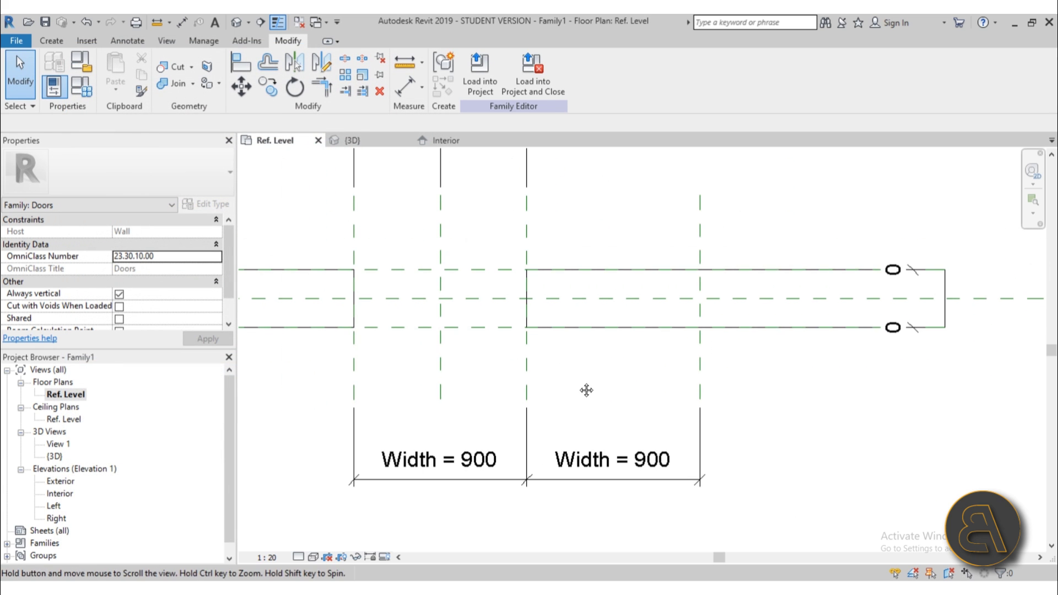
scroll(458, 318, "up", 2)
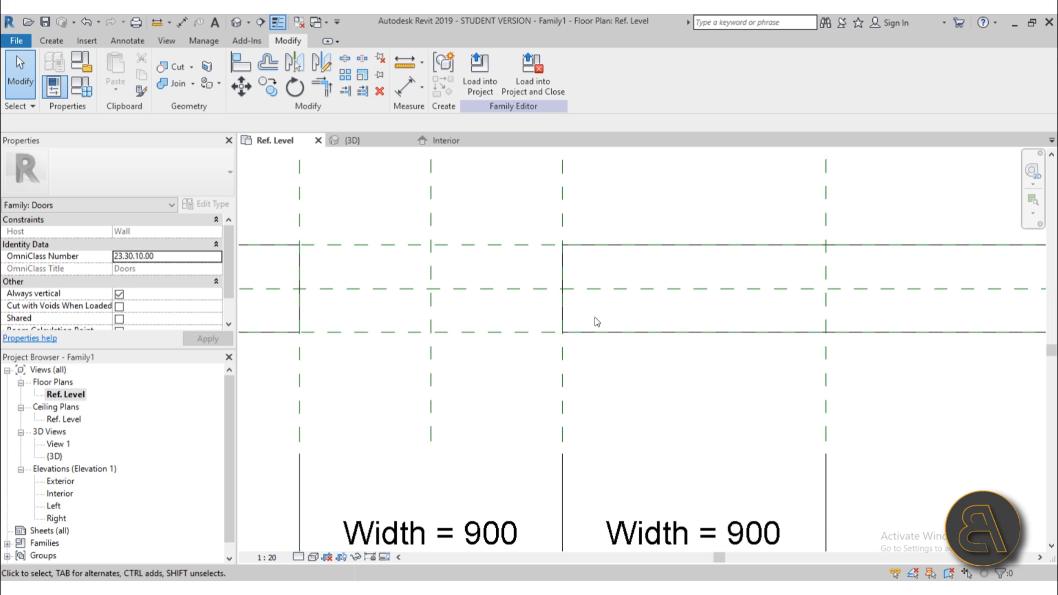
middle_click_drag(623, 332, 589, 320)
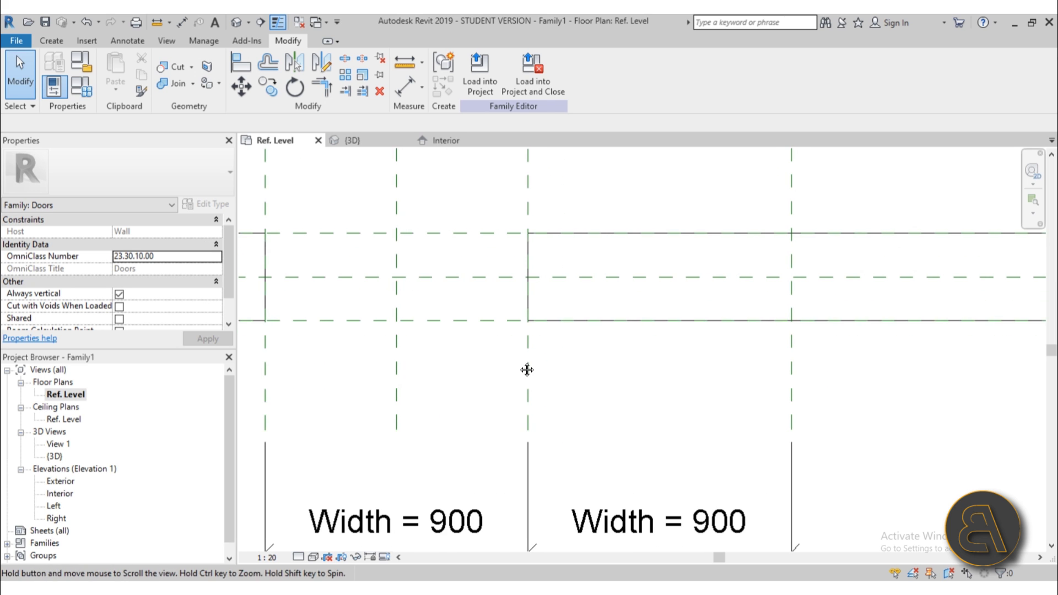
left_click(43, 45)
left_click(781, 72)
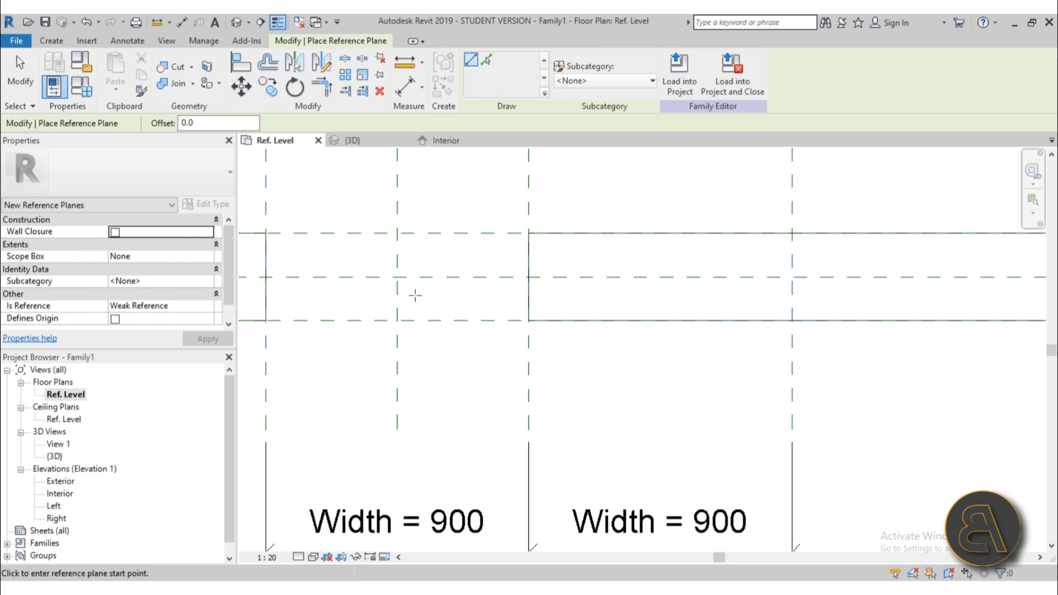
scroll(328, 309, "down", 1)
middle_click_drag(439, 310, 572, 309)
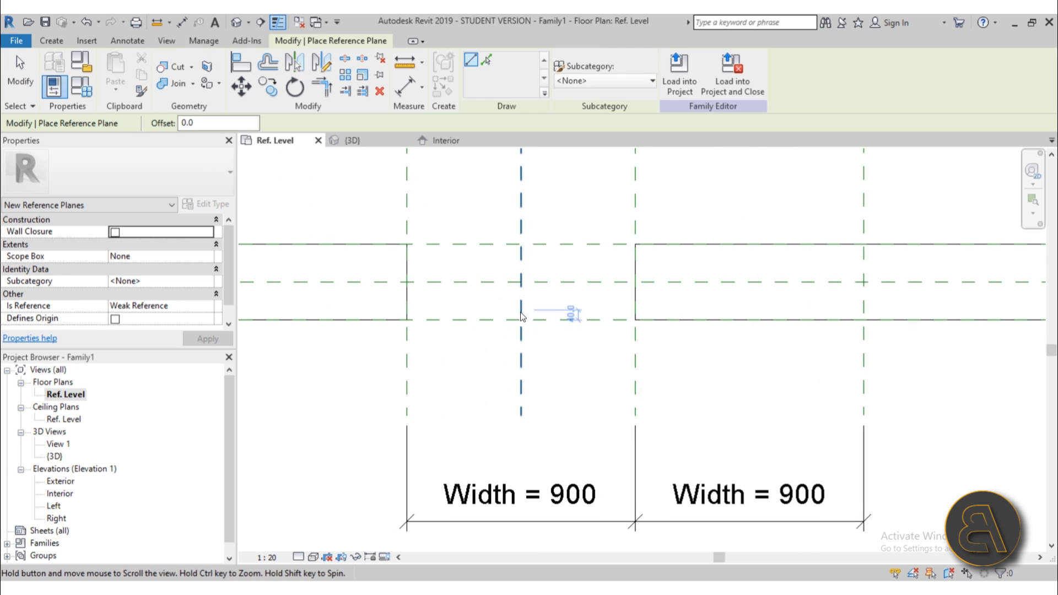
left_click(343, 307)
left_click(987, 306)
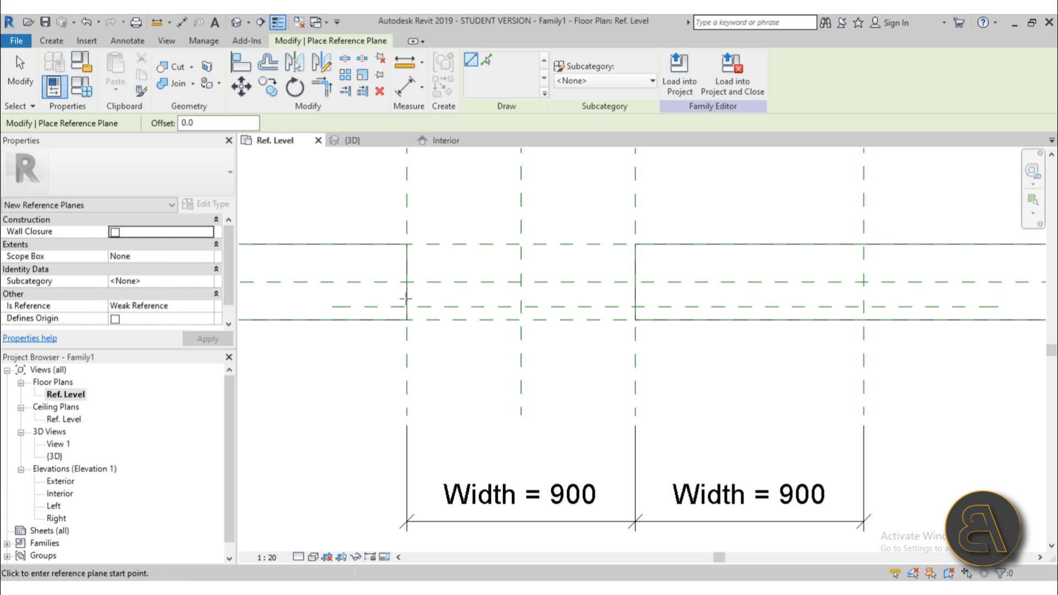
- Draw a second horizontal reference plane parallel to the first, about 40 mm further into the wall
left_click(335, 297)
left_click(997, 297)
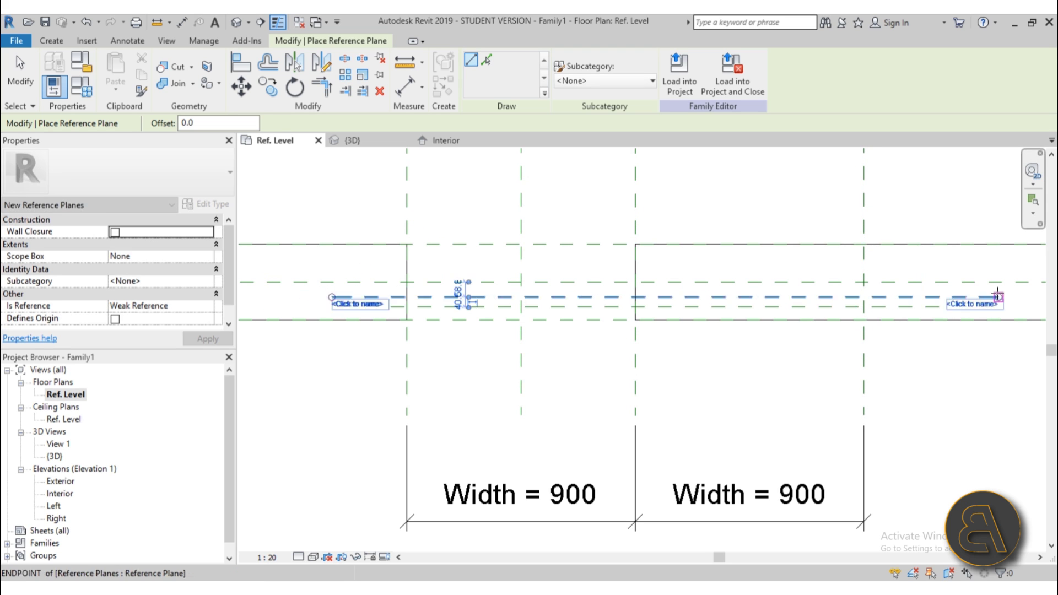
key("Escape")
key("Escape")
middle_click_drag(469, 319, 462, 316)
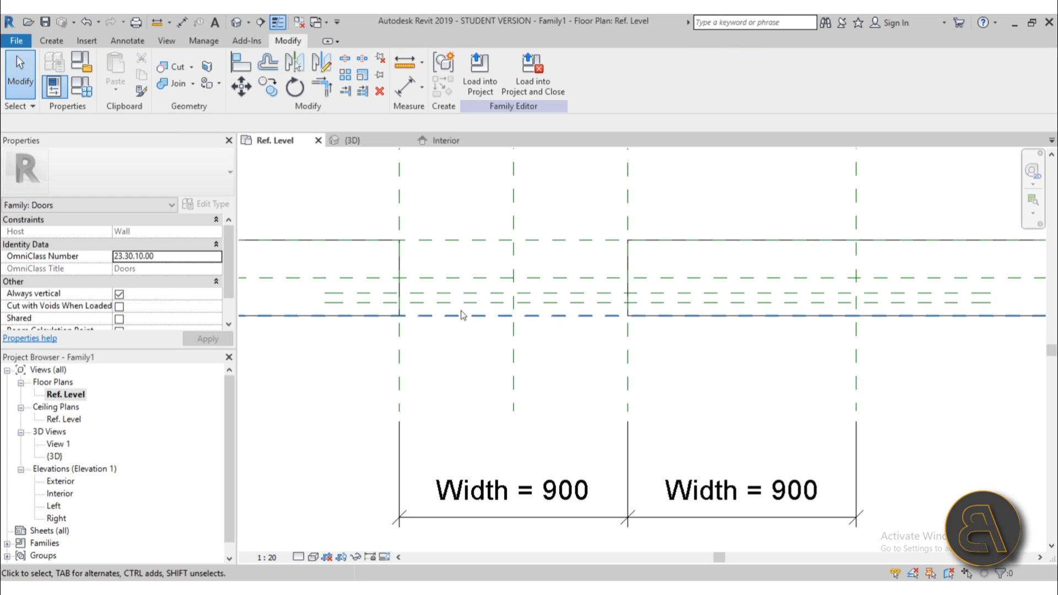
- Dimension both new horizontal reference planes from the Interior reference plane
left_click(406, 86)
scroll(607, 320, "down", 2)
middle_click_drag(607, 320, 730, 362)
scroll(636, 339, "up", 2)
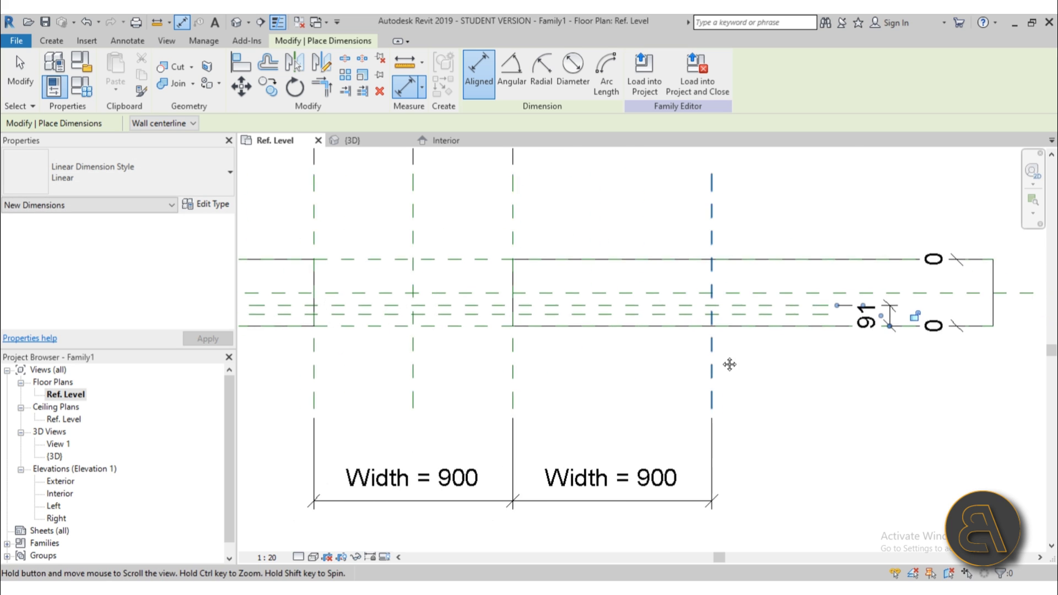
left_click(446, 330)
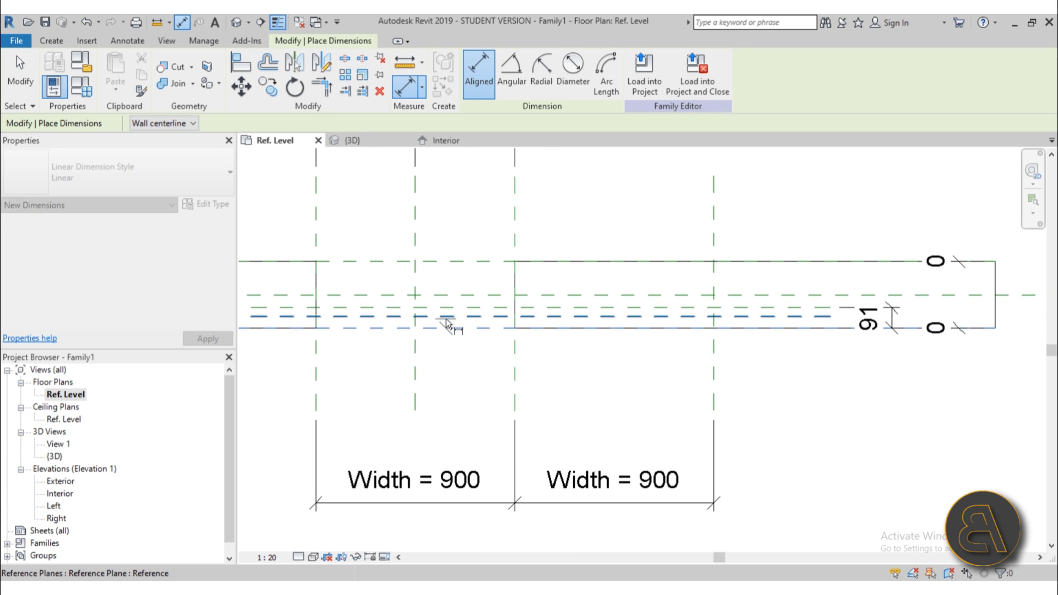
left_click(841, 425)
key("Escape")
key("Escape")
- Select the Interior reference plane along the wall face to check its alignment locks
scroll(456, 333, "up", 2)
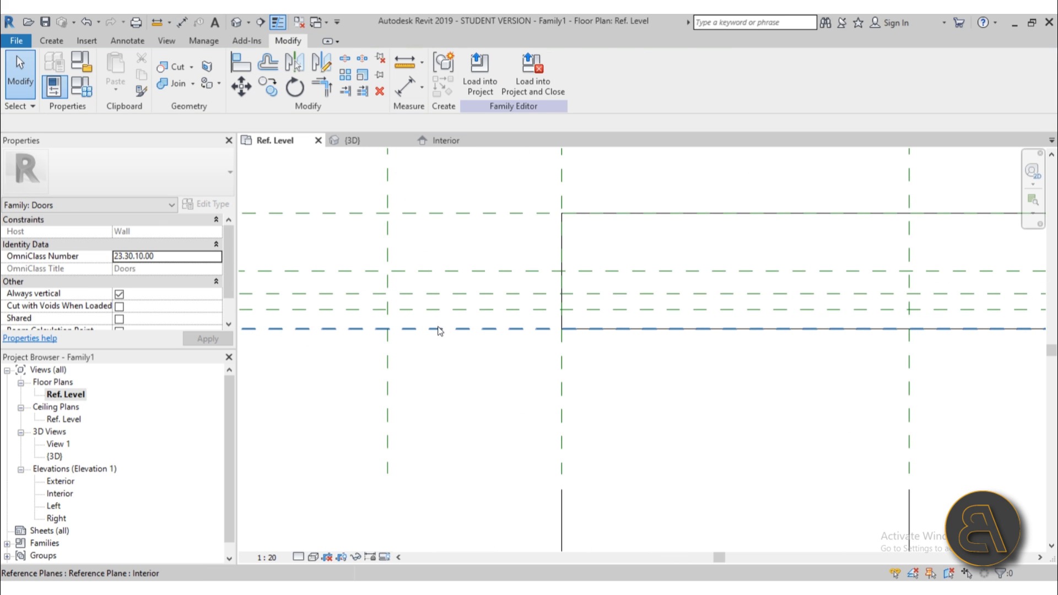
left_click(631, 330)
left_click(634, 362)
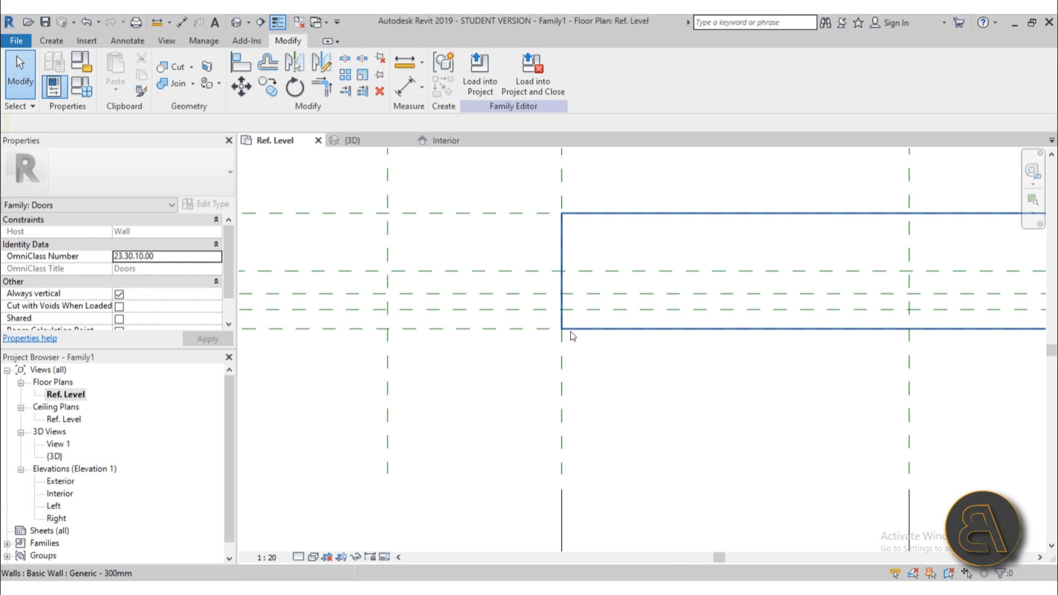
left_click(568, 330)
scroll(636, 340, "down", 4)
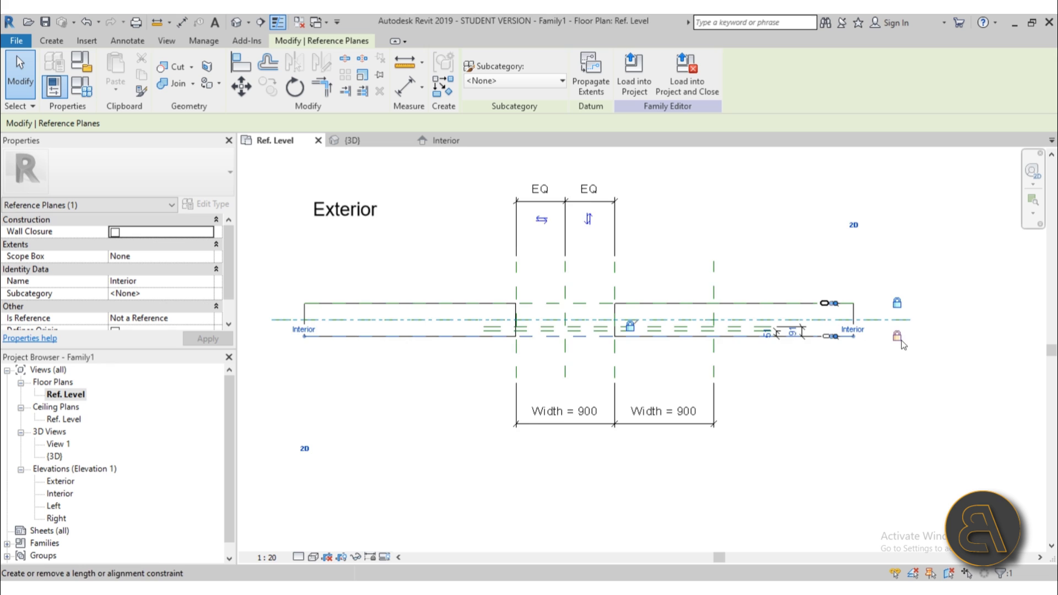
- Set the upper horizontal reference plane's distance from the Interior reference plane to 100 mm
scroll(815, 341, "up", 5)
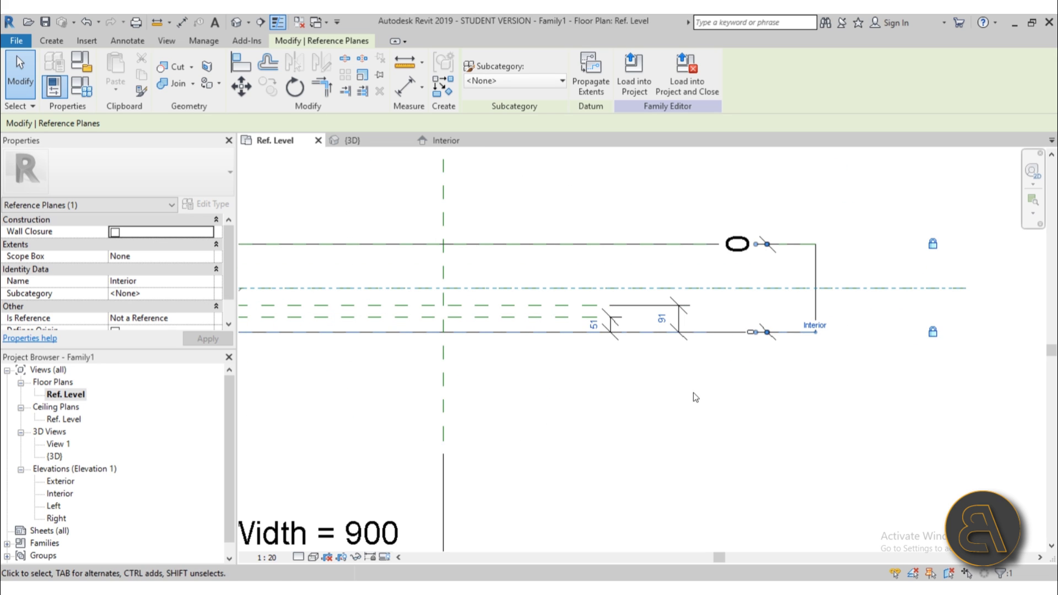
middle_click_drag(693, 392, 851, 419)
left_click(850, 419)
left_click(366, 293)
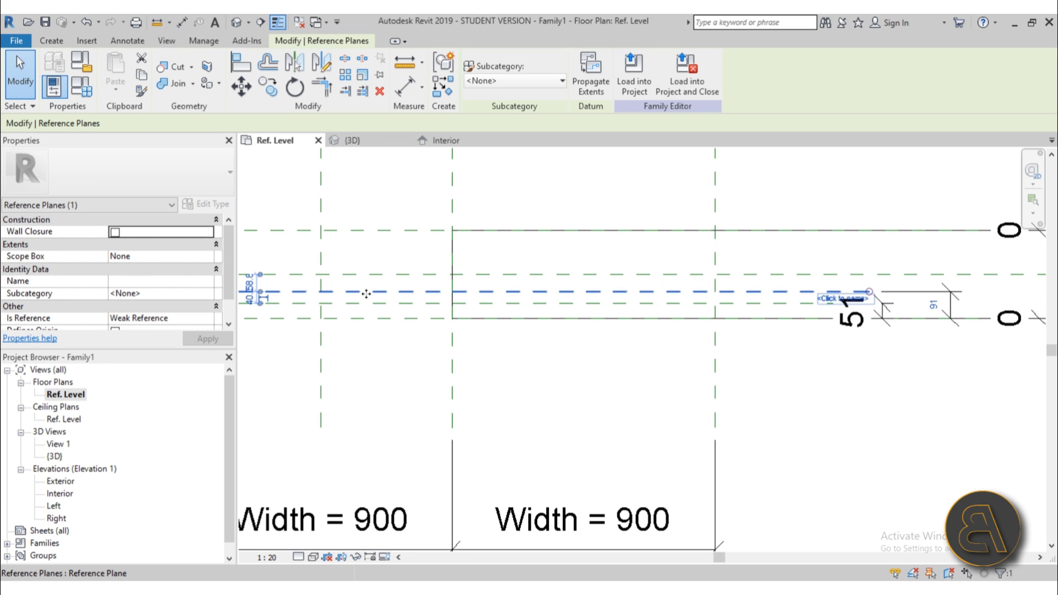
left_click(934, 304)
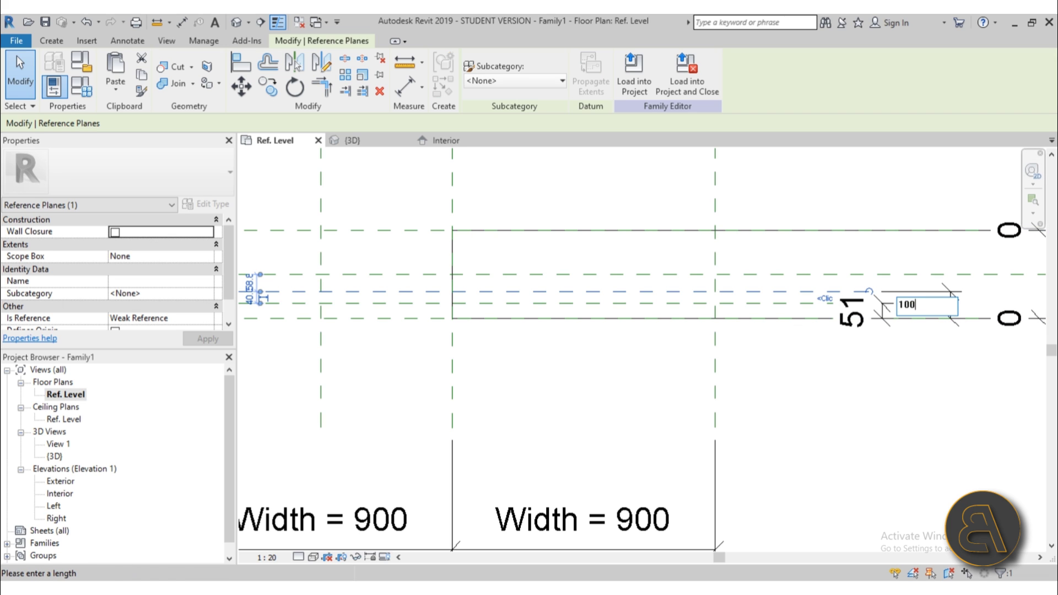
key("Return")
left_click(898, 422)
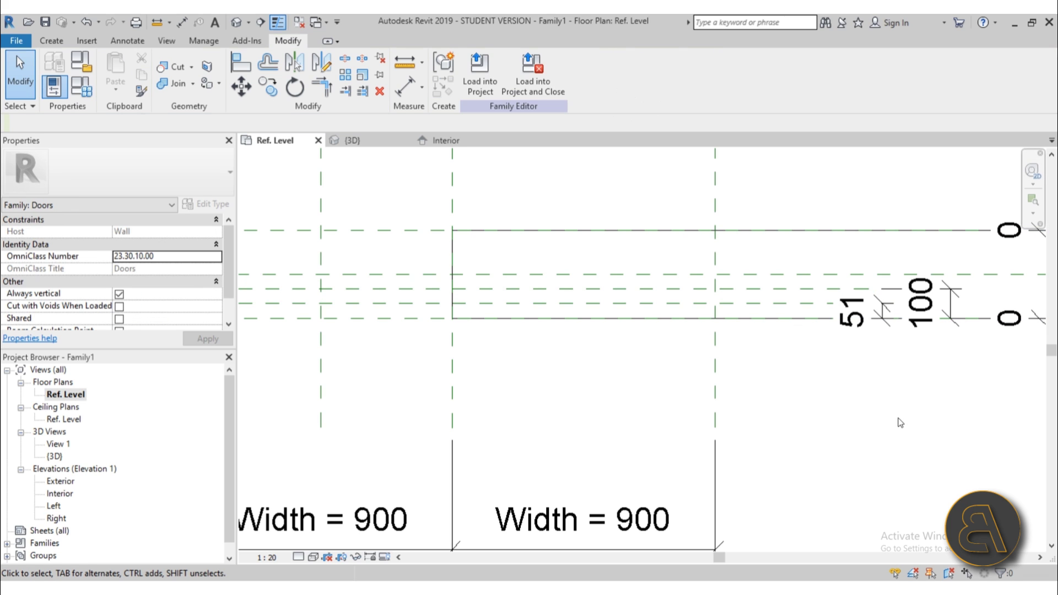
- Set the lower horizontal reference plane's distance from the Interior reference plane to 50 mm
left_click(351, 304)
scroll(871, 314, "up", 4)
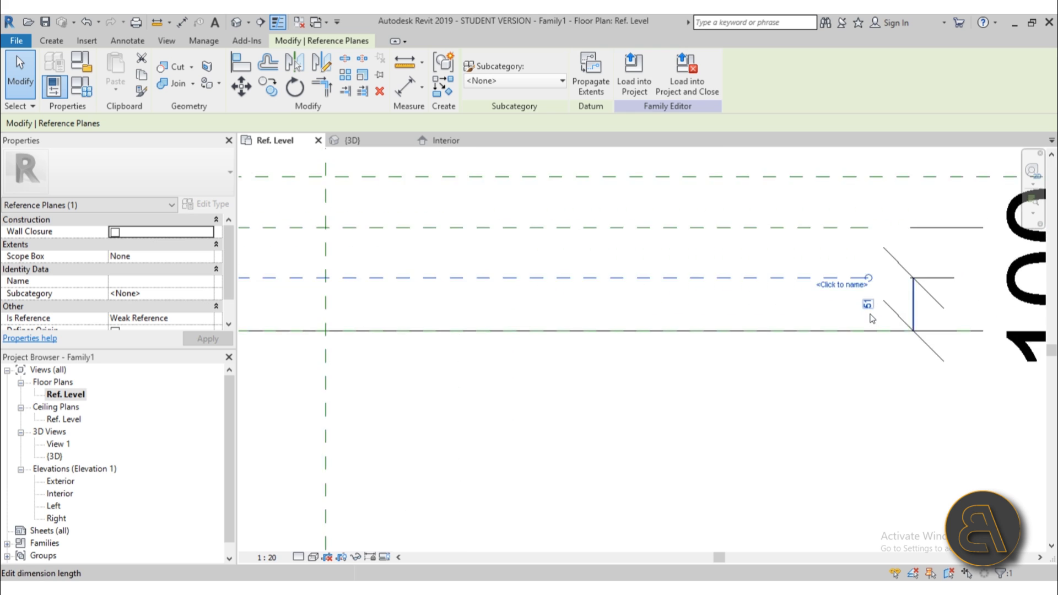
left_click(870, 301)
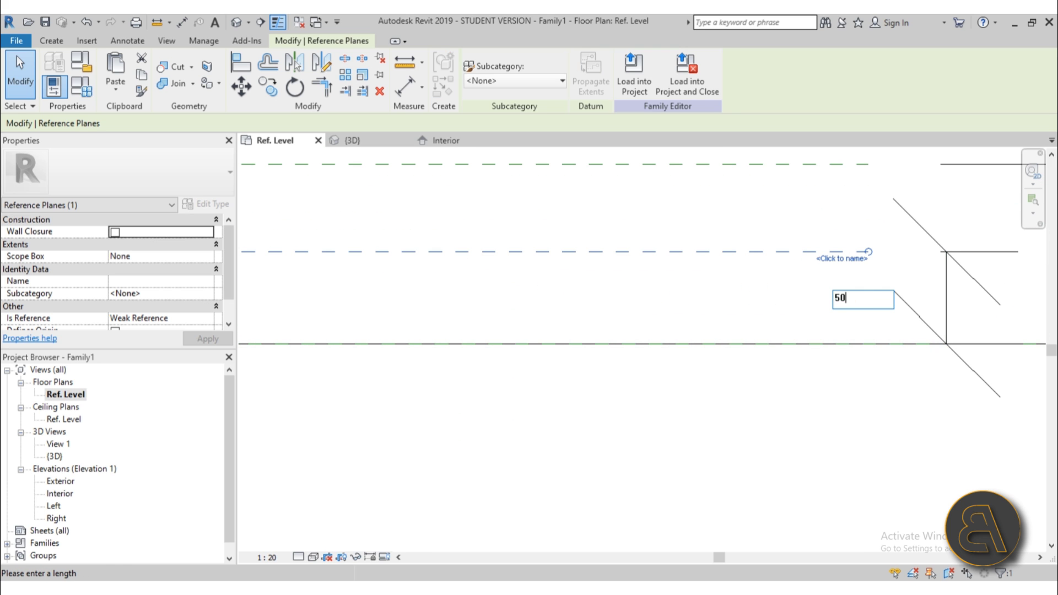
key("Return")
key("Escape")
scroll(740, 398, "up", 3)
scroll(644, 406, "down", 3)
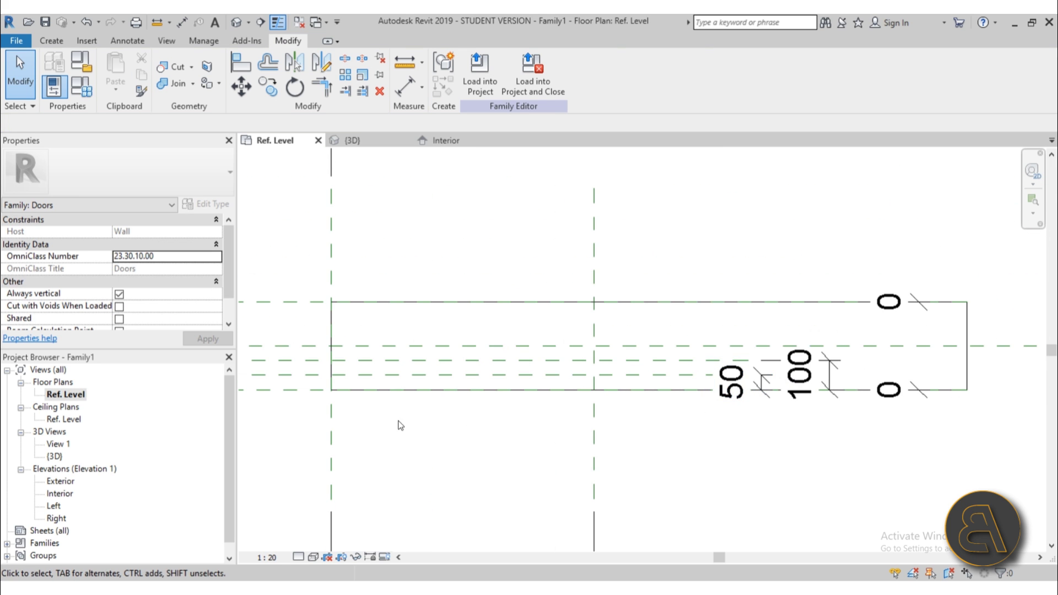
- Lock the 50 mm and 100 mm dimensions that tie the two horizontal reference planes to the Interior plane
scroll(430, 353, "up", 1)
scroll(440, 347, "up", 2)
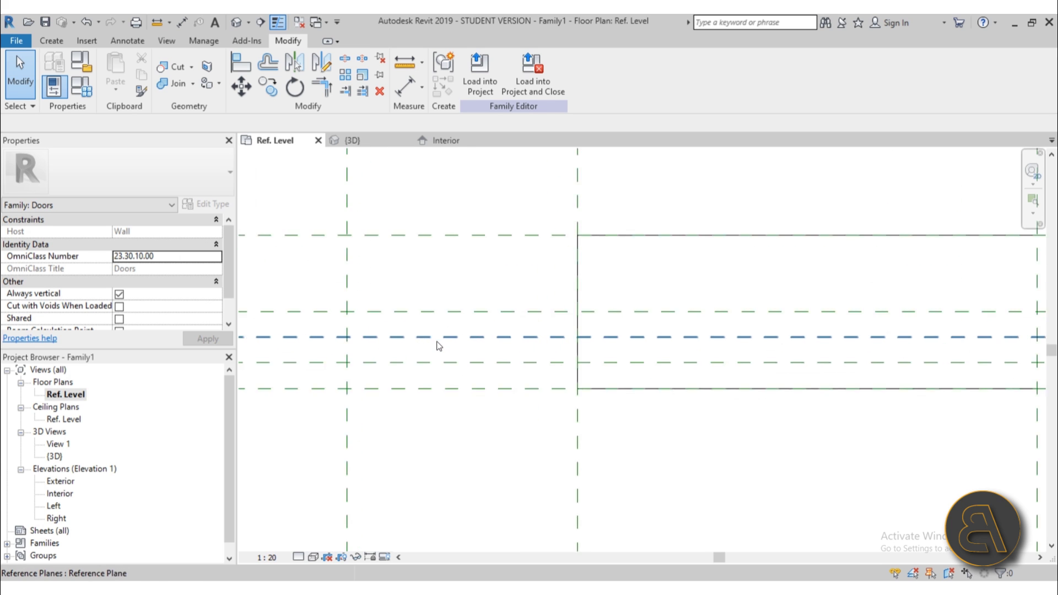
scroll(439, 346, "up", 1)
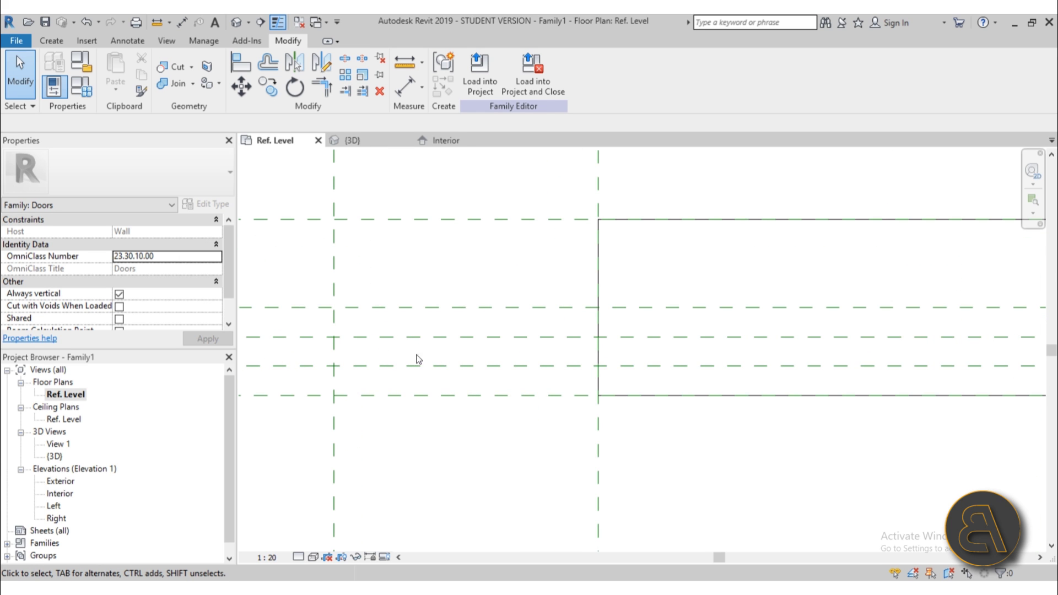
scroll(460, 363, "down", 2)
scroll(505, 384, "right", 2)
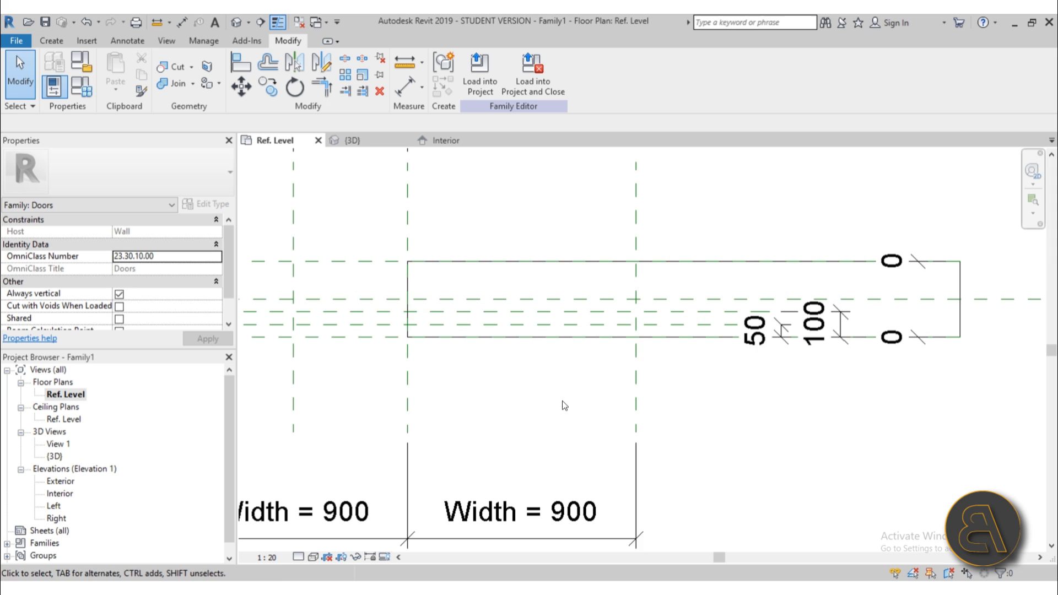
left_click(759, 341)
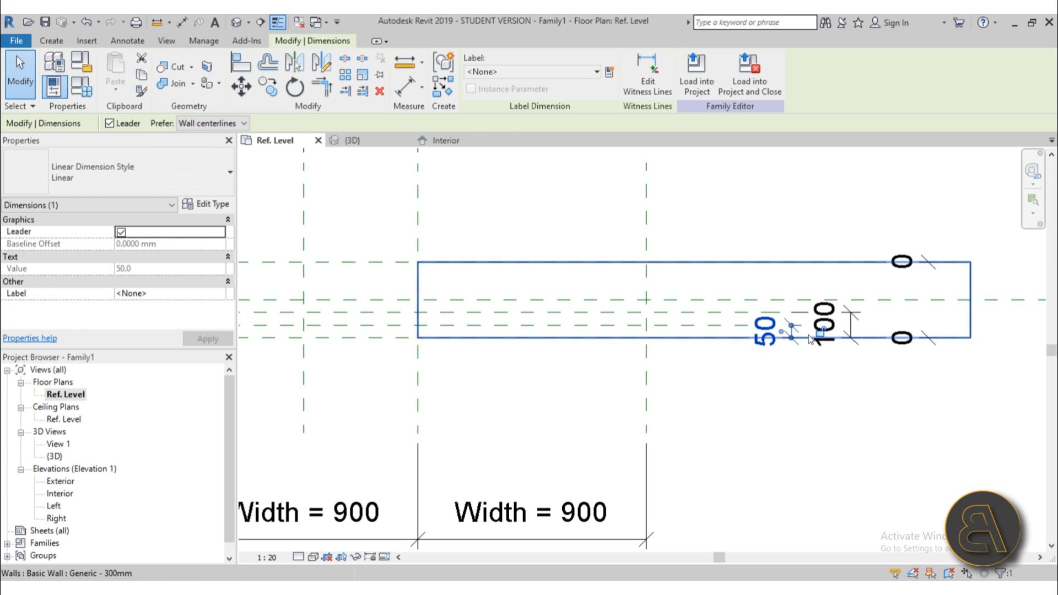
left_click(852, 330)
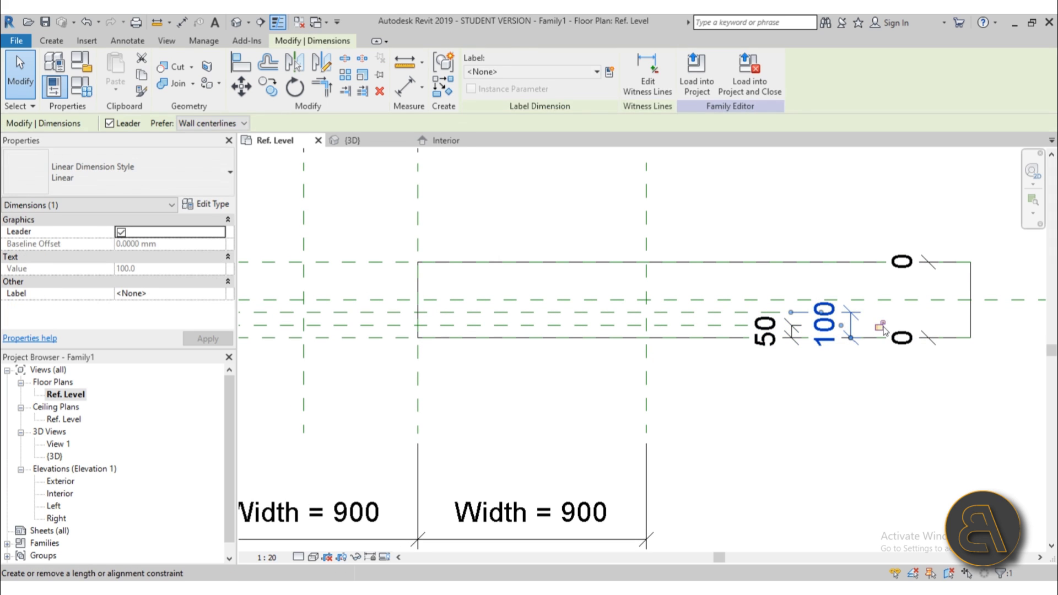
key("Escape")
scroll(858, 345, "down", 3)
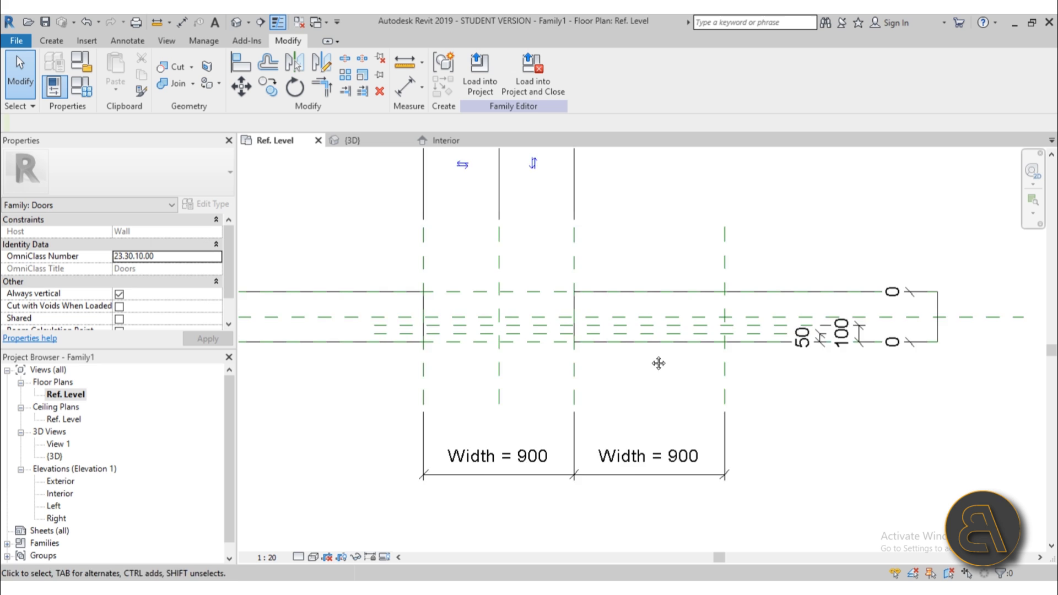
- Flex the host wall by switching its type to Generic - 200mm, Generic - 150mm, and back to Generic - 300mm
left_click(415, 309)
left_click(138, 172)
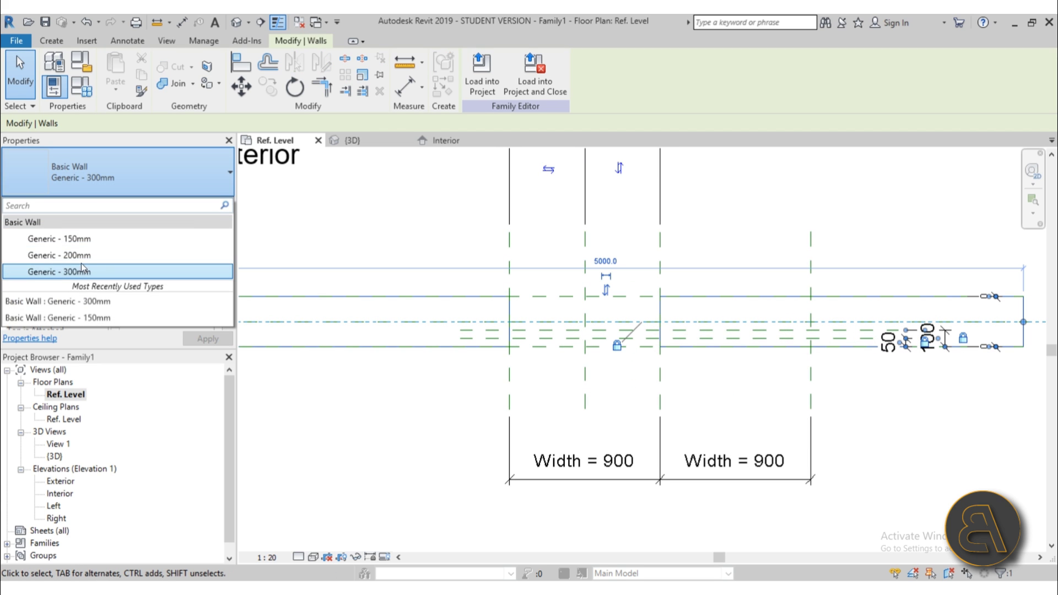
left_click(78, 256)
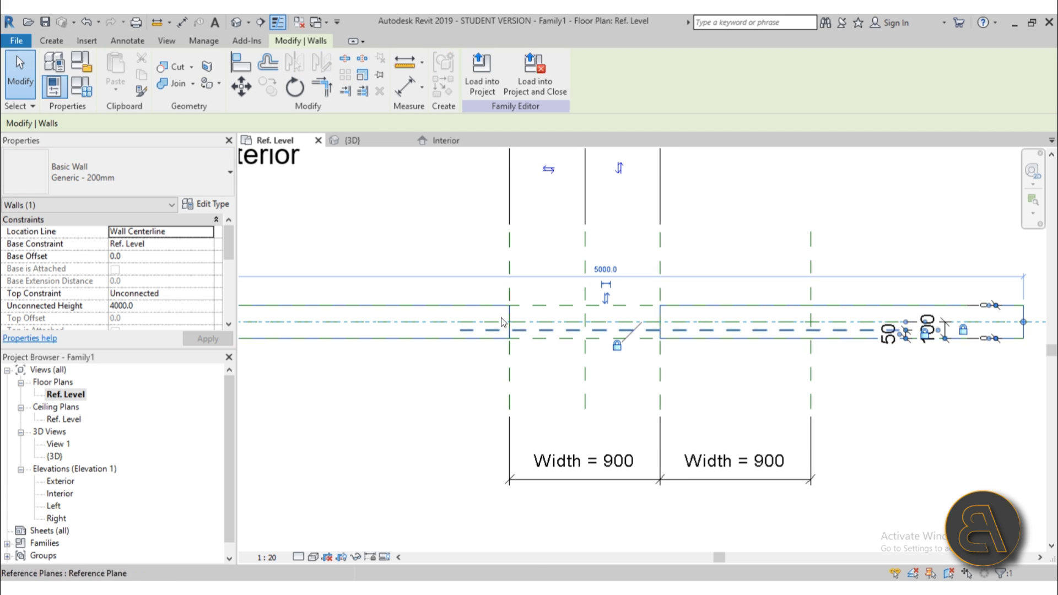
left_click(140, 178)
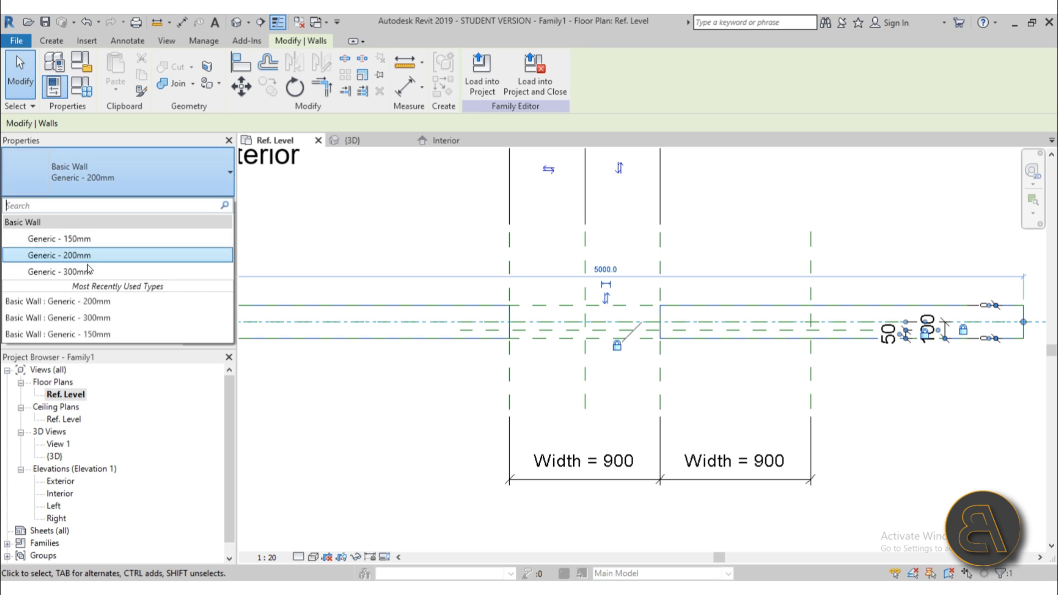
left_click(80, 239)
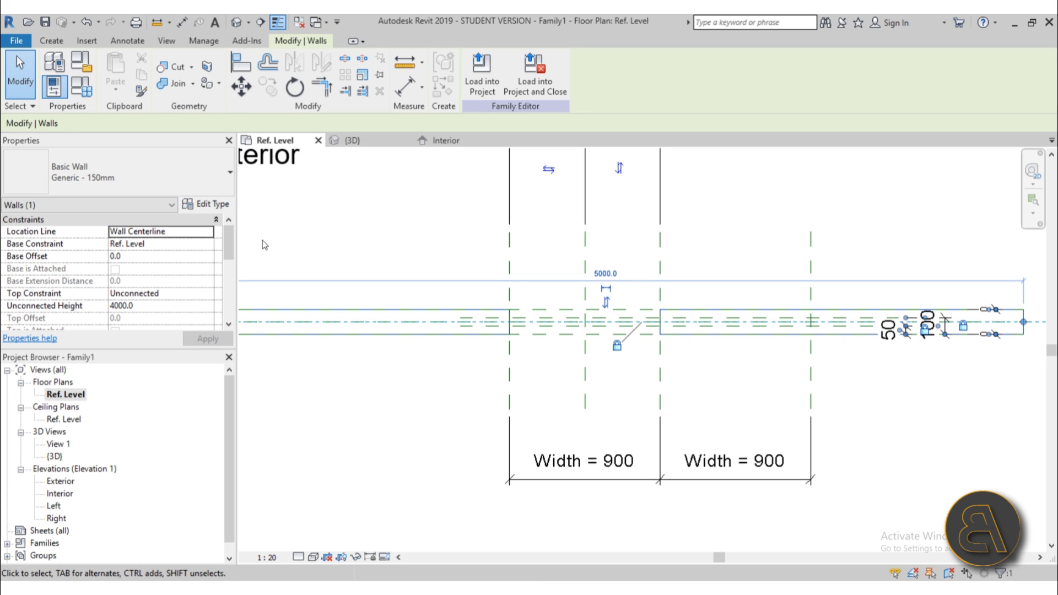
left_click(78, 174)
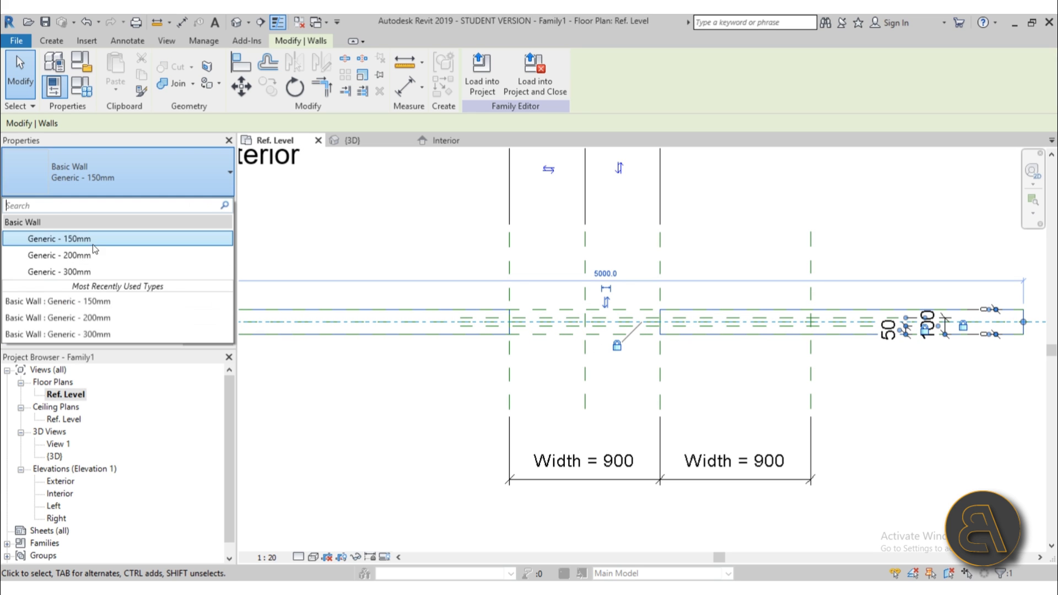
left_click(110, 272)
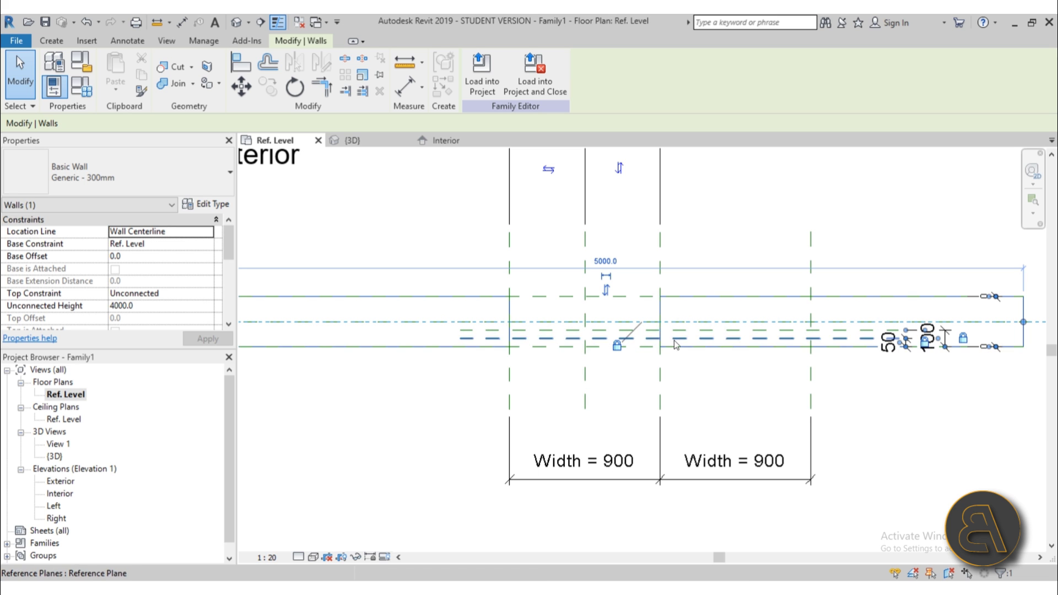
left_click(633, 396)
- In the Interior elevation, start a void extrusion and sketch a 900 by 2000 mm rectangle beside the opening, up to the outer reference plane
middle_click_drag(752, 401, 641, 383)
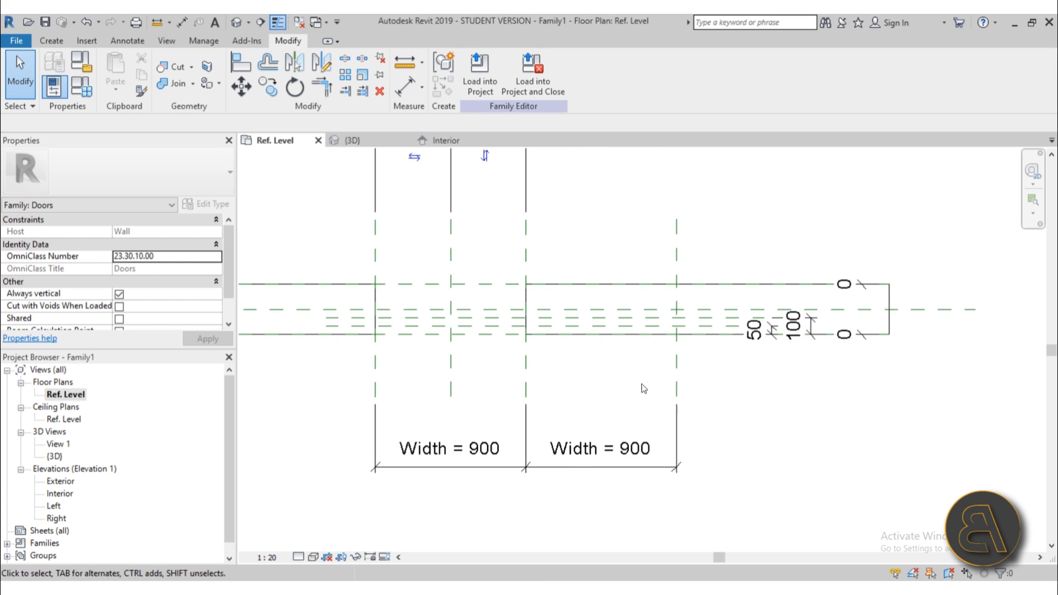
scroll(435, 321, "up", 1)
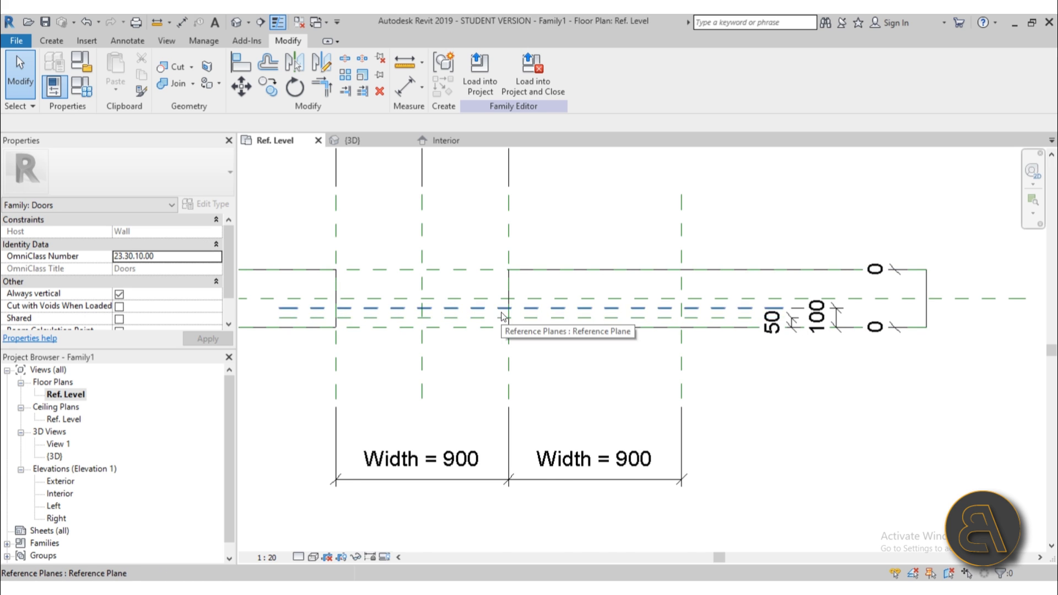
scroll(473, 317, "up", 2)
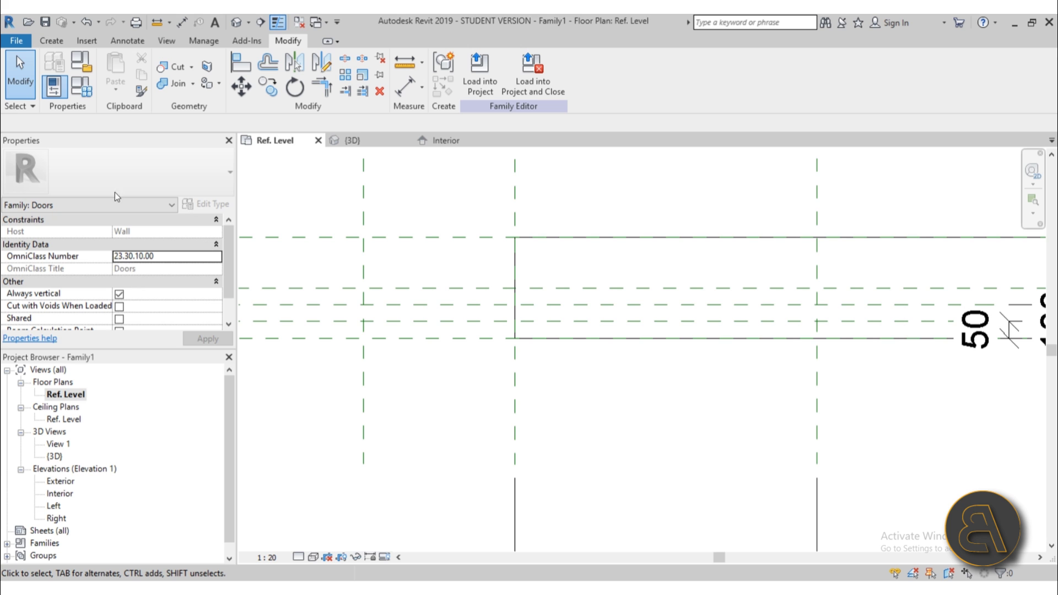
double_click(59, 494)
scroll(471, 340, "up", 2)
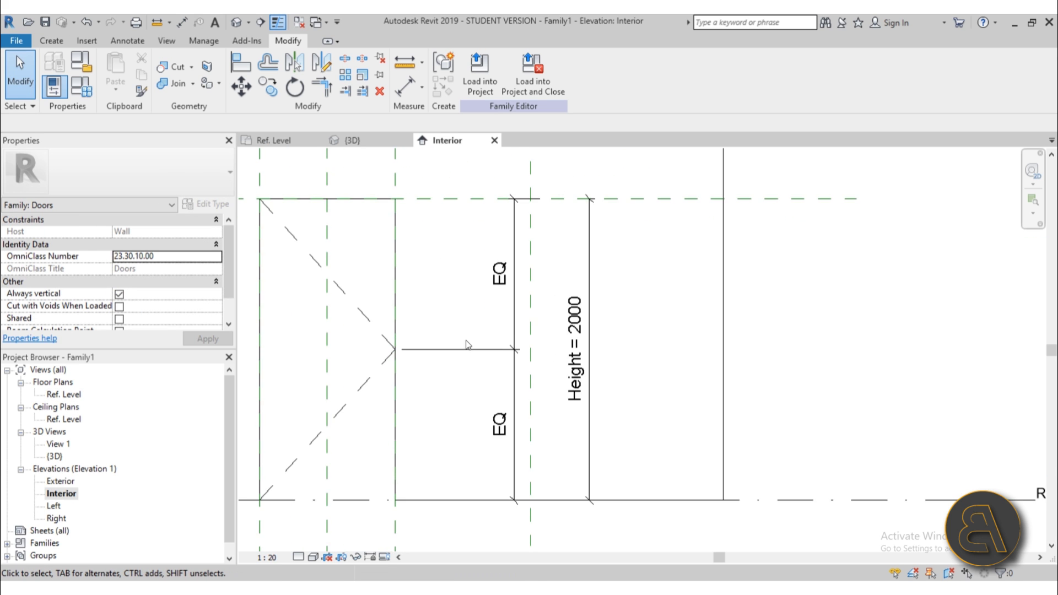
left_click(60, 44)
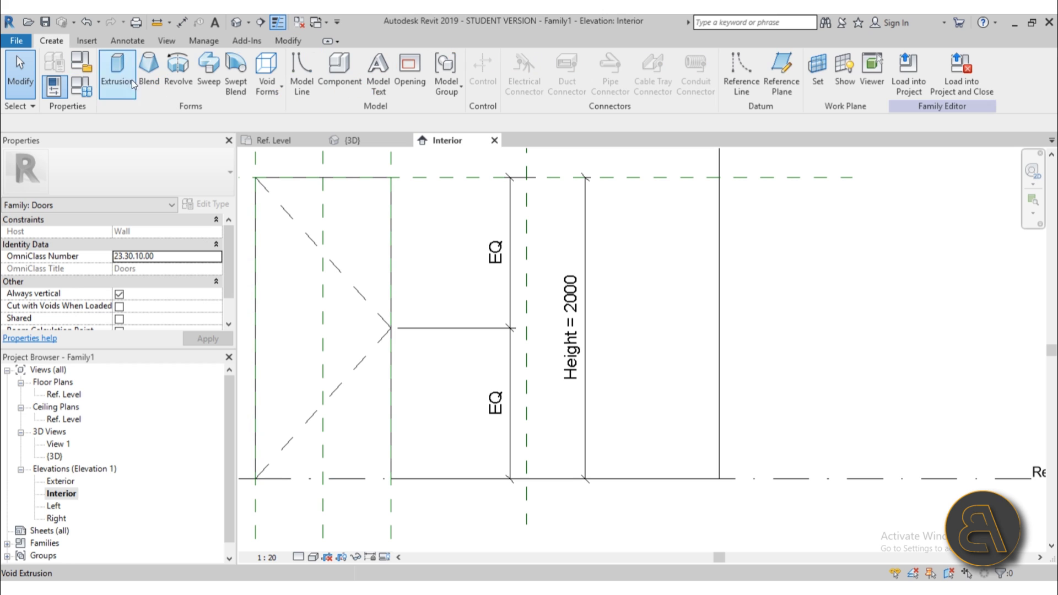
left_click(267, 77)
left_click(241, 113)
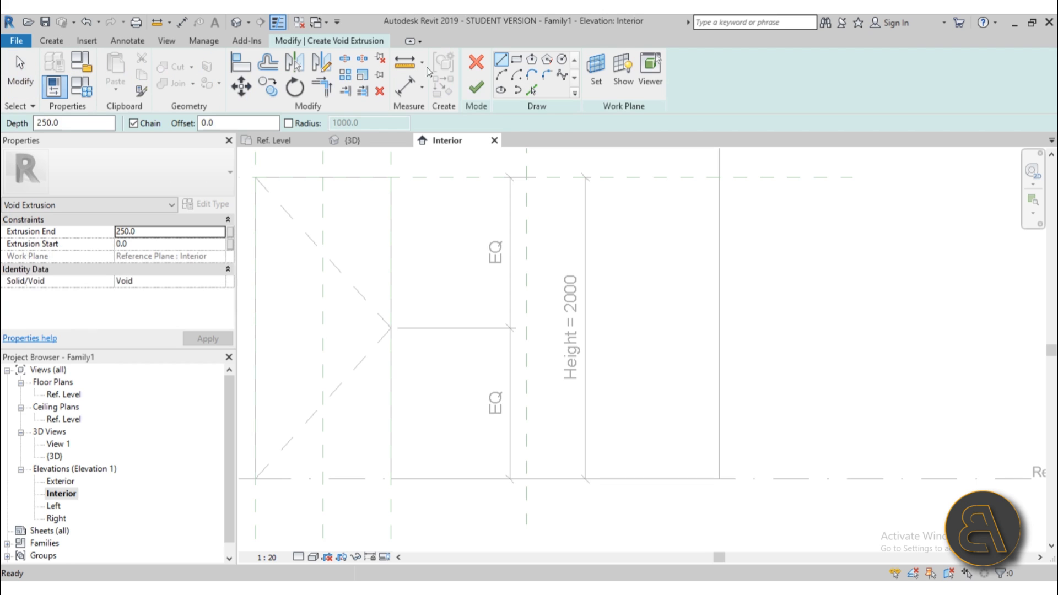
left_click(517, 60)
left_click(391, 178)
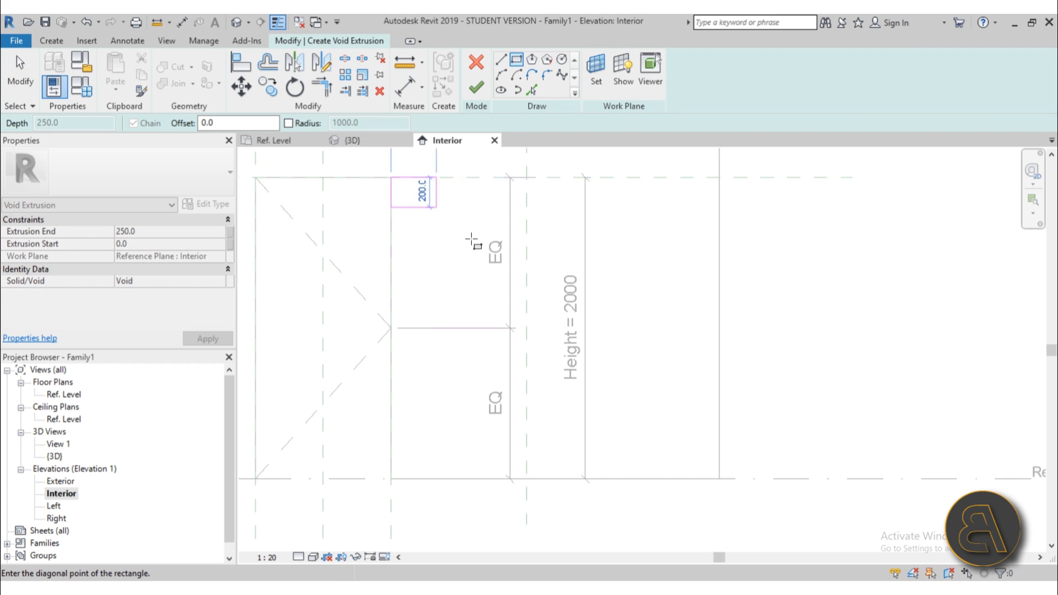
left_click(525, 480)
- Lock the void sketch's edges to the surrounding reference planes and Ref. Level, and finish the void extrusion
scroll(524, 485, "down", 2)
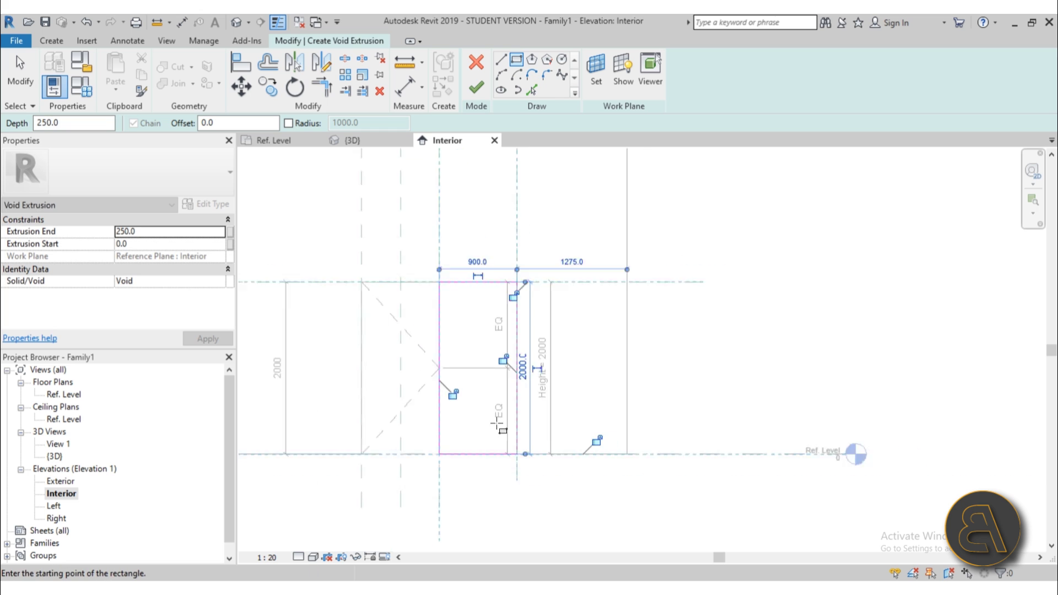
left_click(462, 411)
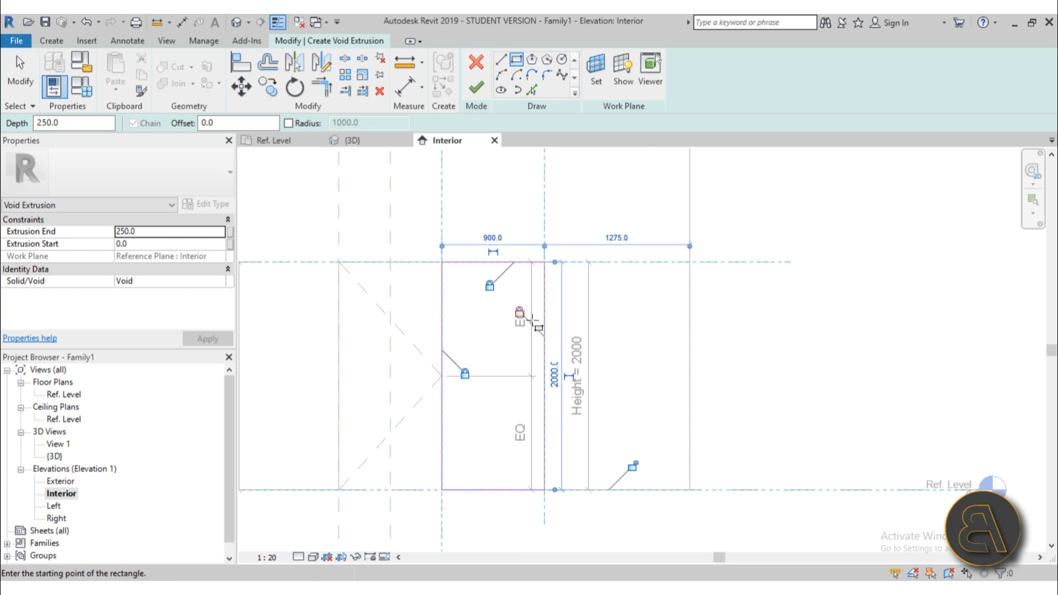
scroll(526, 301, "up", 2)
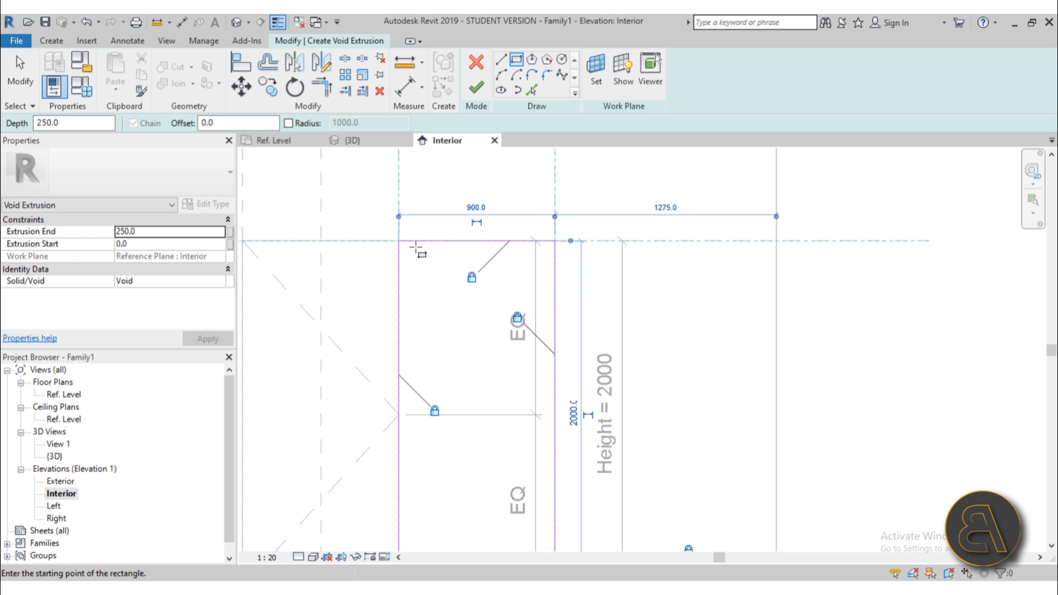
left_click(476, 91)
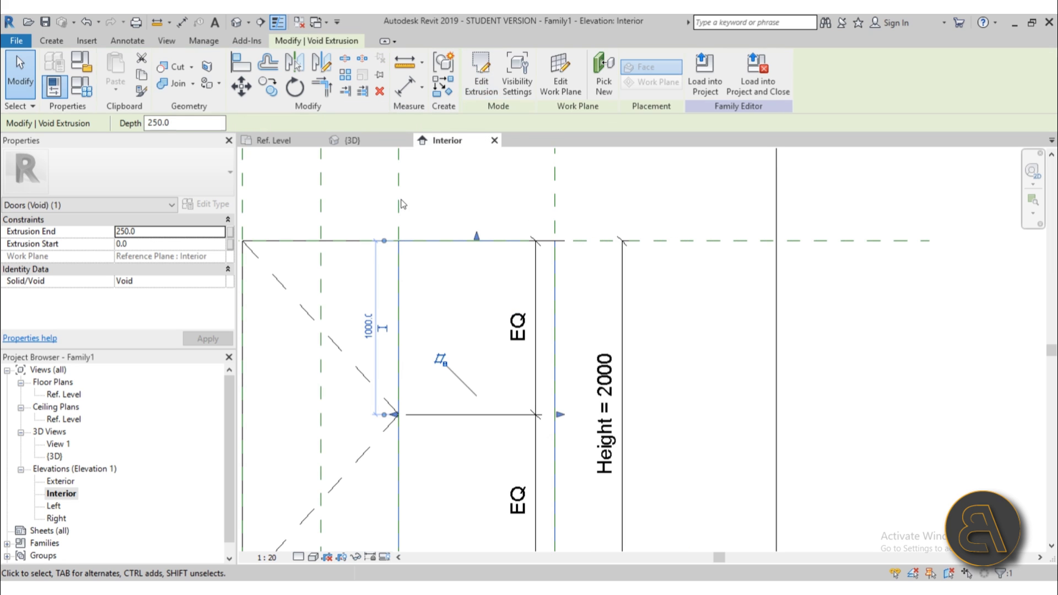
- In the Ref. Level plan, stretch the void's faces to the two inner wall planes, giving extrusion start -100 and end -50
double_click(51, 395)
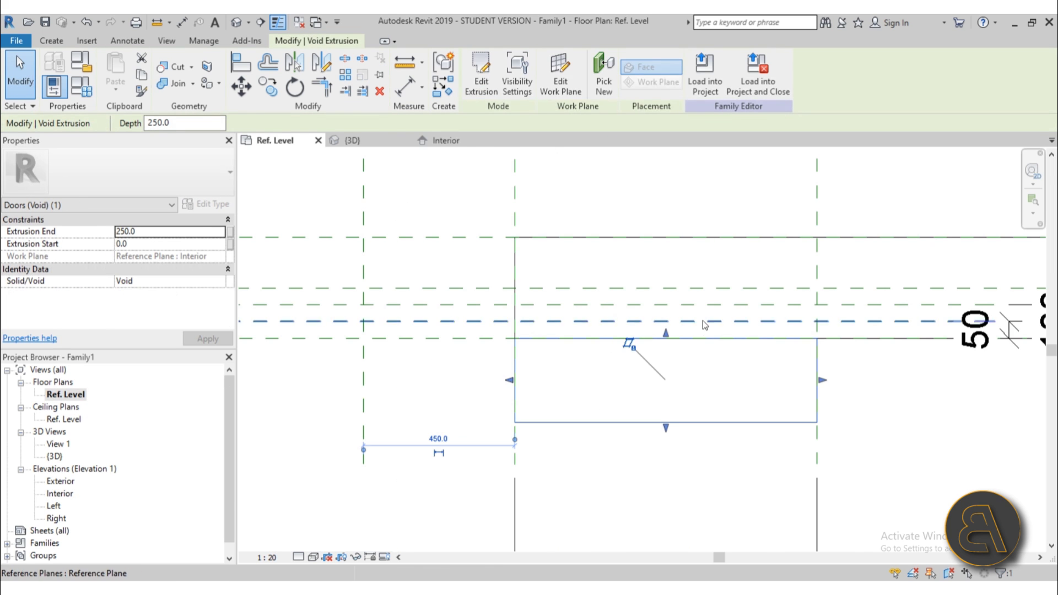
left_click_drag(655, 329, 654, 290)
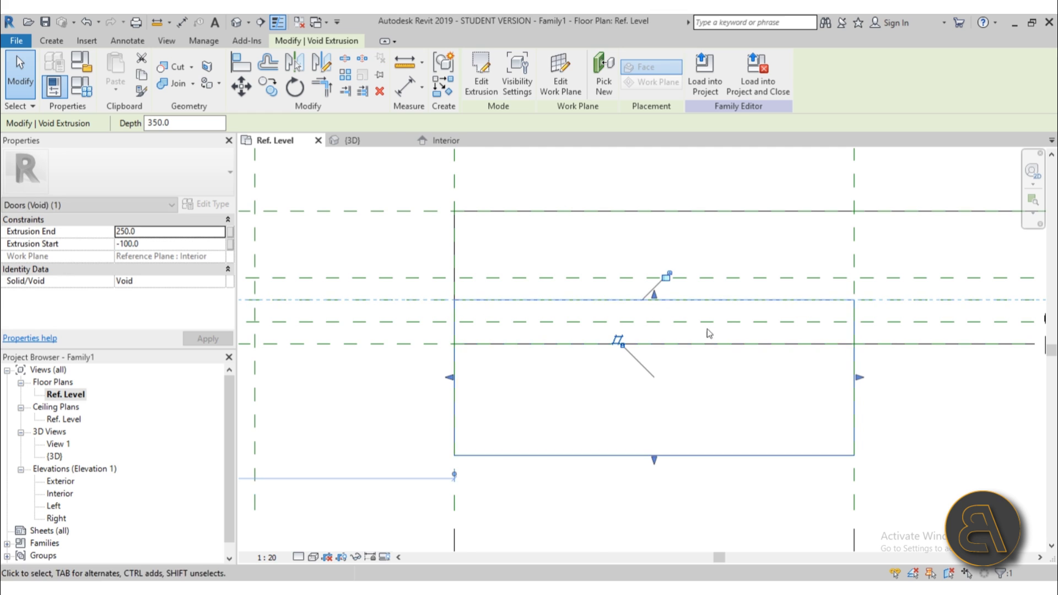
scroll(669, 279, "down", 2)
left_click_drag(664, 417, 675, 338)
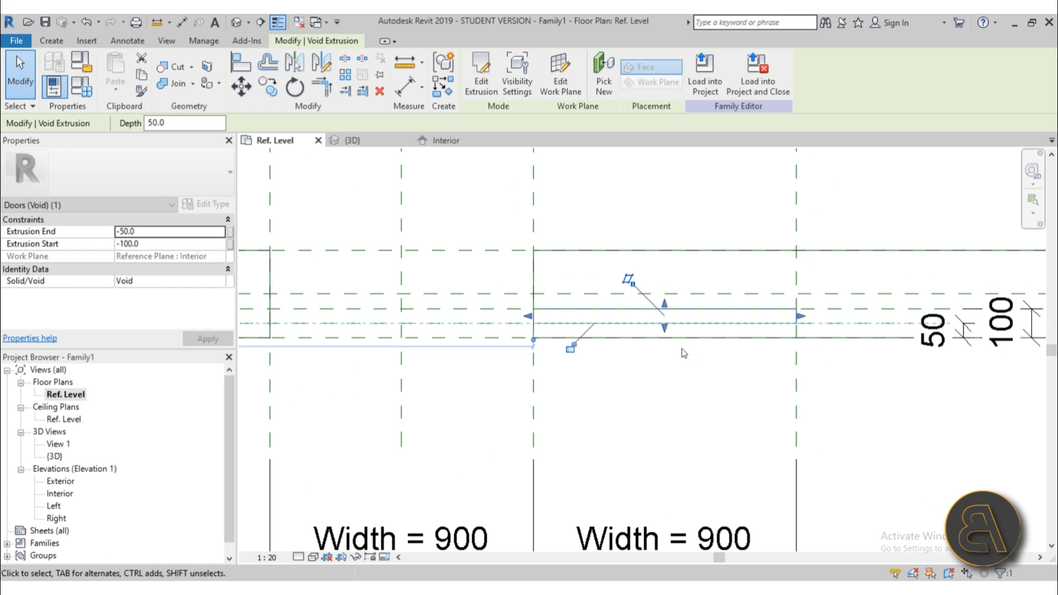
left_click(646, 402)
- Cut the host wall with the void extrusion beside the opening to form the pocket
scroll(719, 293, "up", 2)
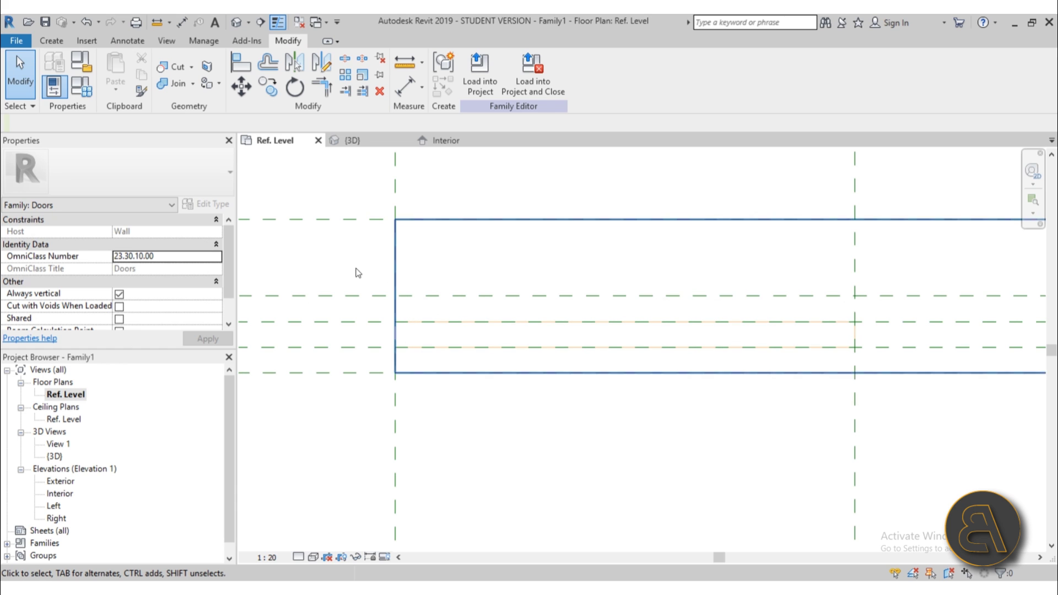
left_click(172, 67)
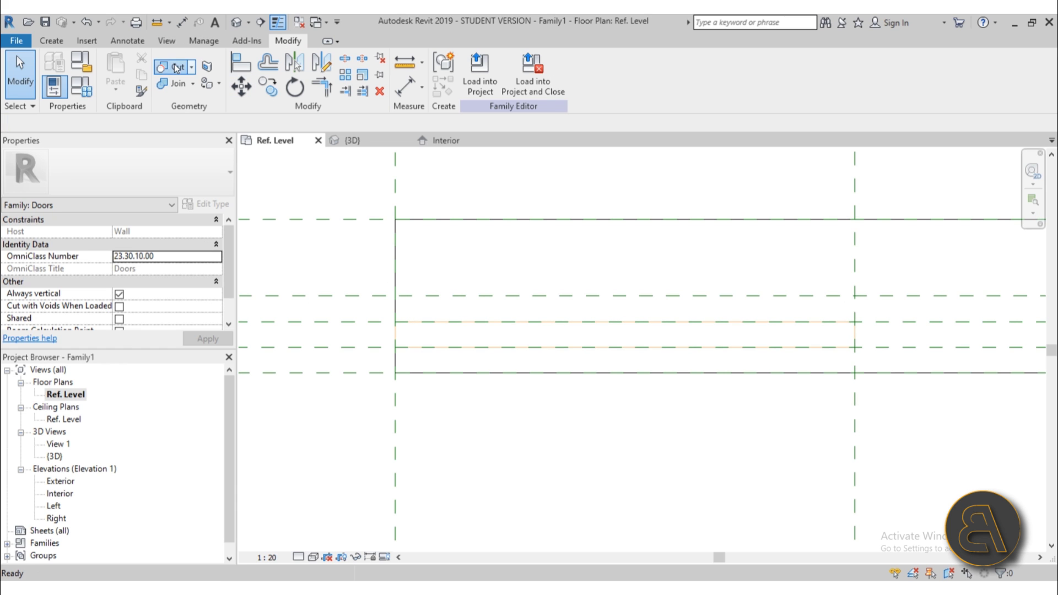
left_click(508, 220)
left_click(470, 321)
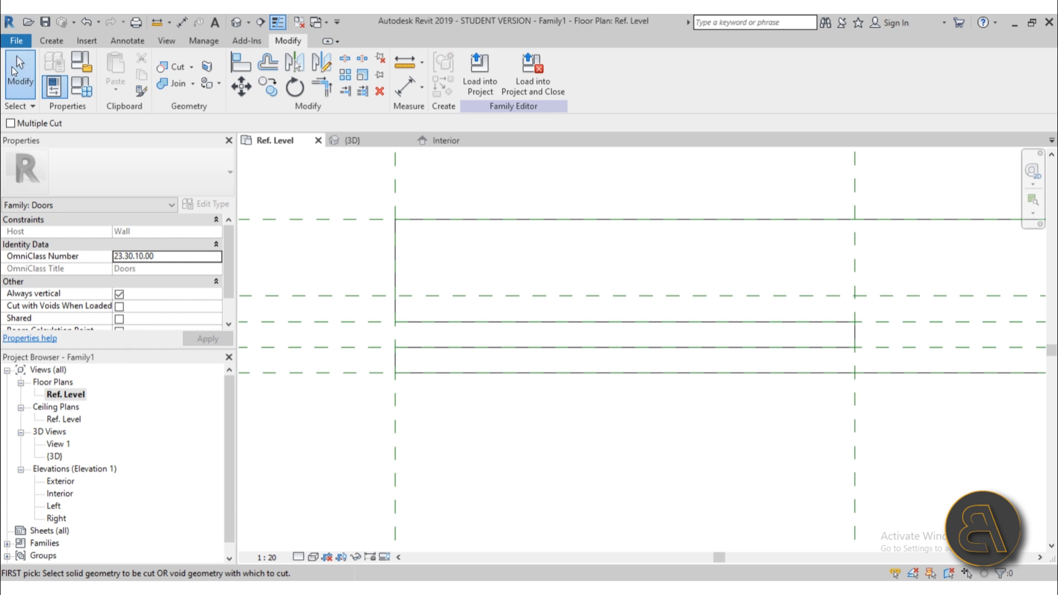
left_click(14, 71)
scroll(541, 406, "down", 2)
middle_click_drag(541, 406, 565, 333)
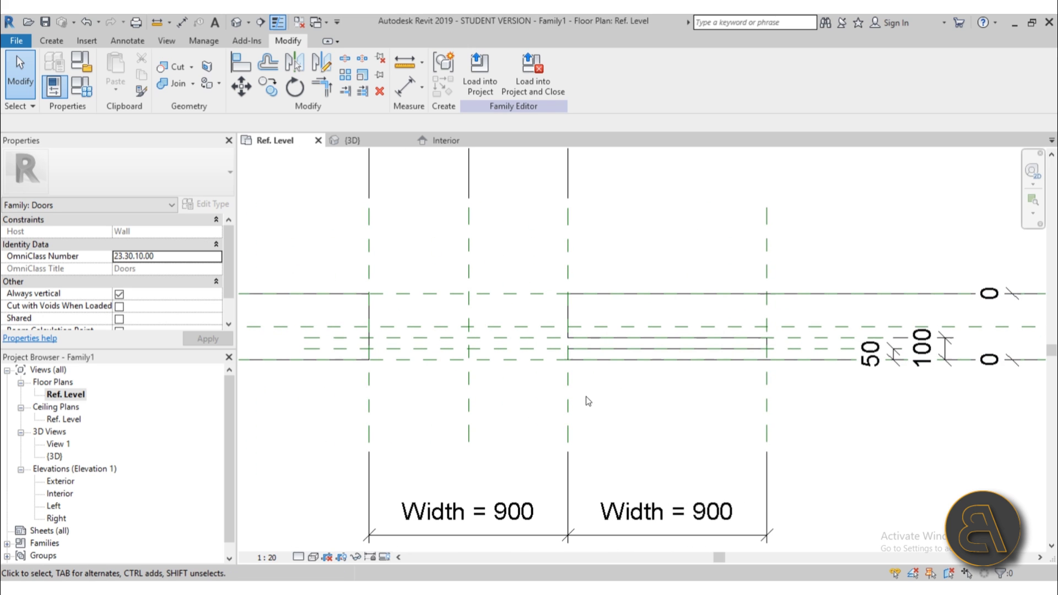
- Turn off the thin lines display and inspect the wall pocket in the Ref. Level plan
left_click(277, 24)
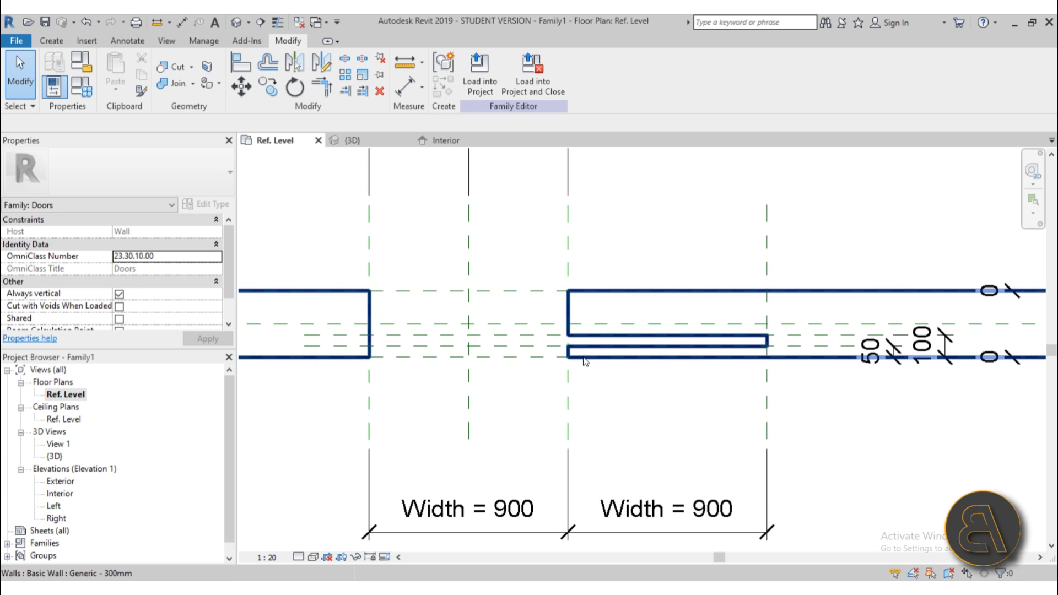
scroll(577, 336, "up", 1)
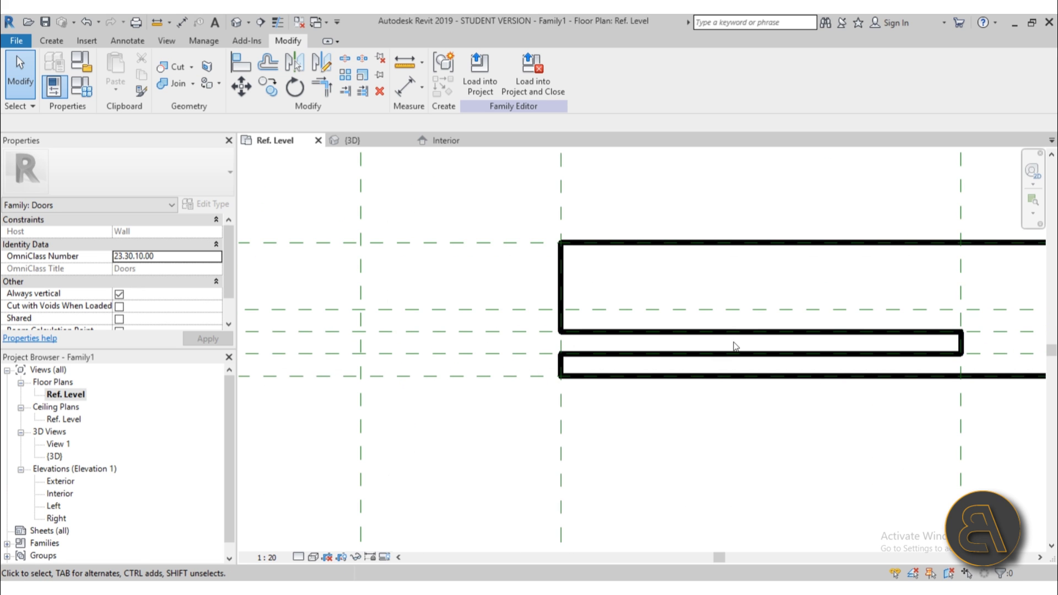
scroll(651, 379, "down", 1)
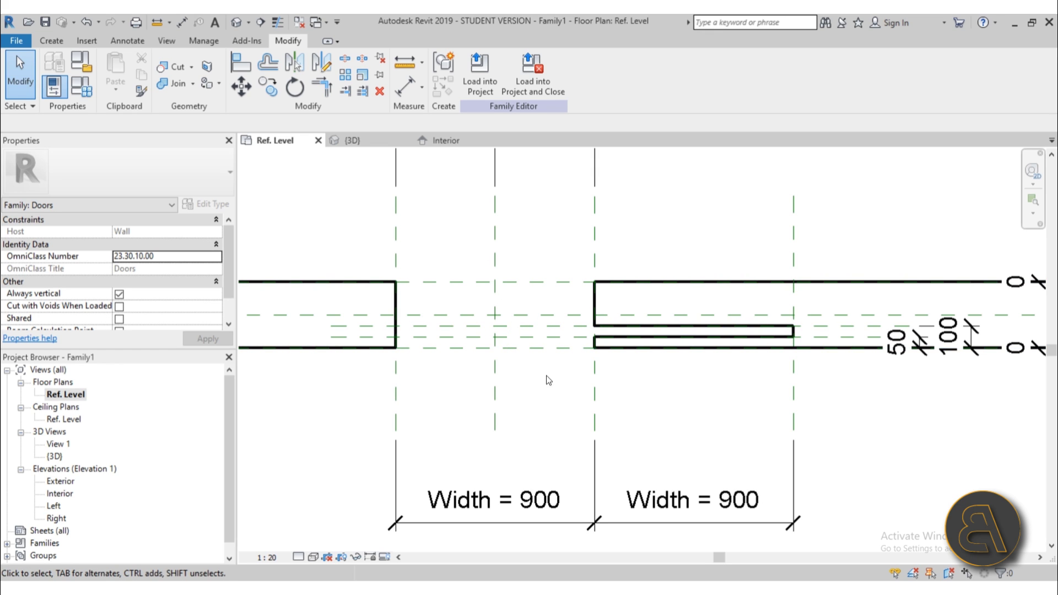
- Create a new family from the Metric Generic Model template
left_click(21, 46)
mouse_move(44, 97)
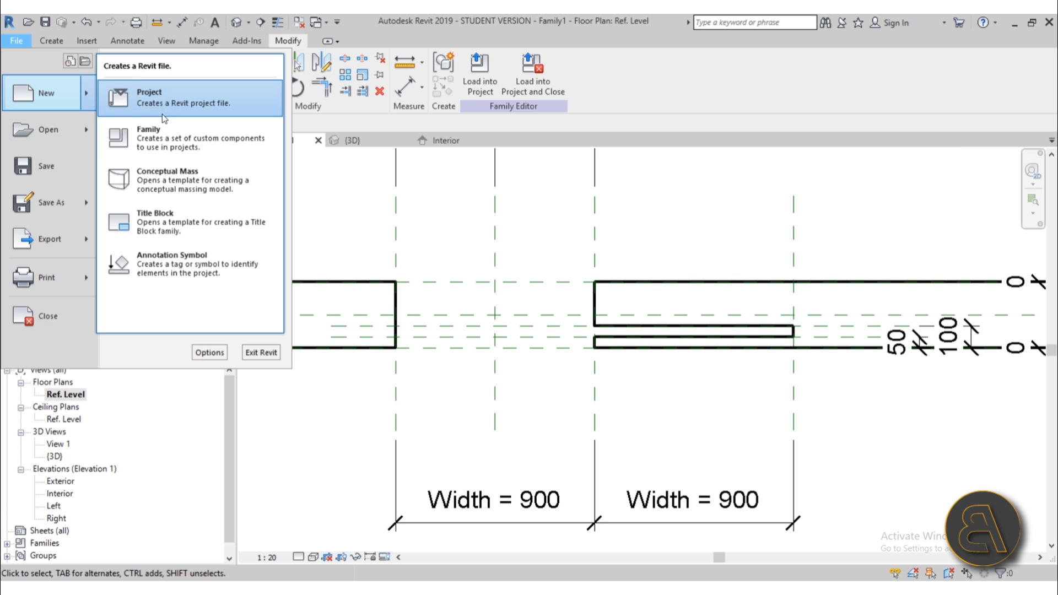
left_click(166, 147)
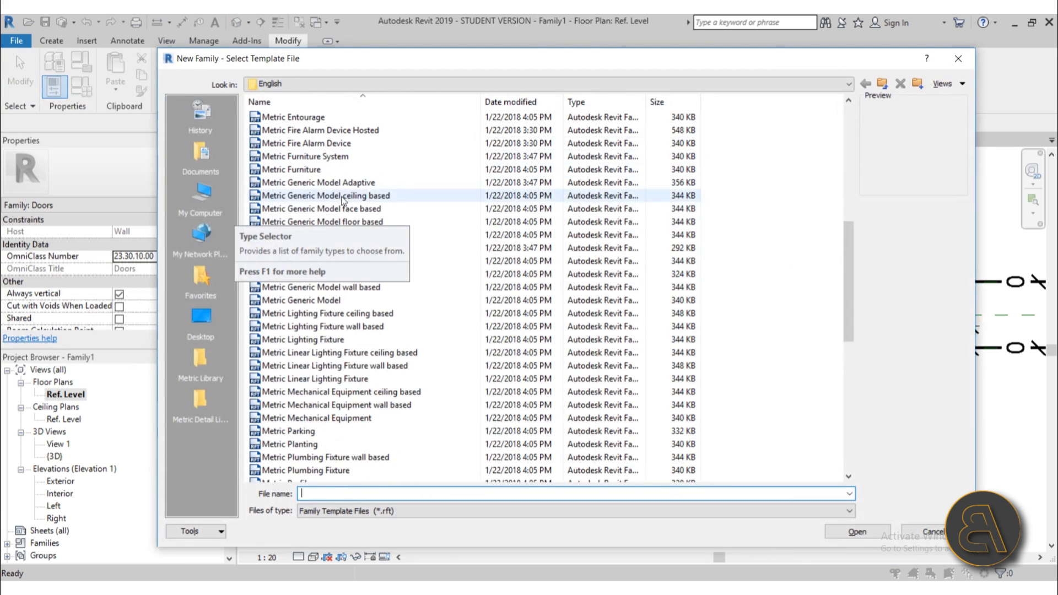
scroll(341, 199, "up", 4)
scroll(553, 340, "down", 3)
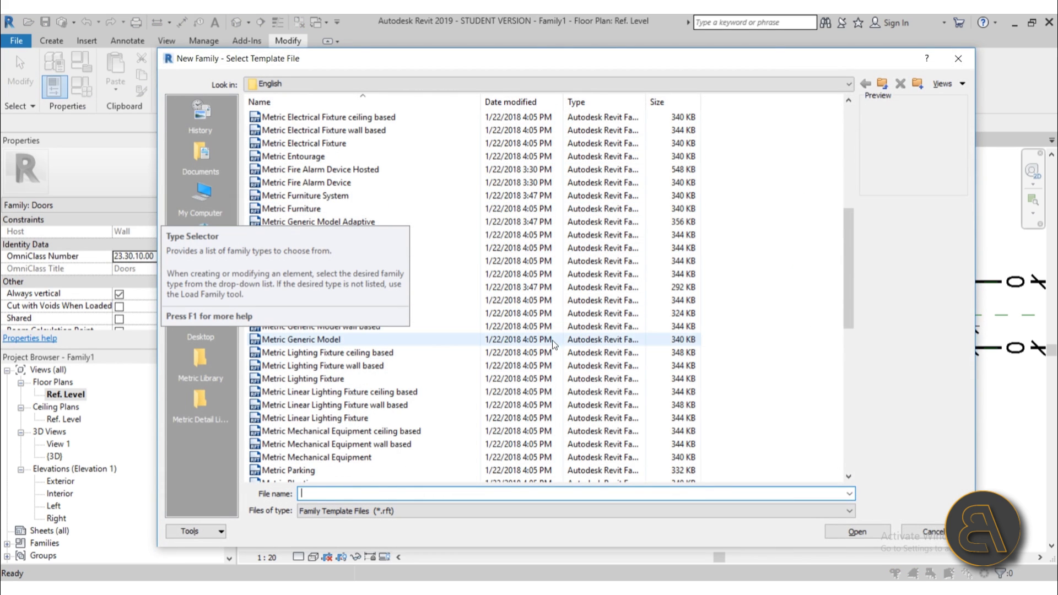
scroll(353, 208, "down", 4)
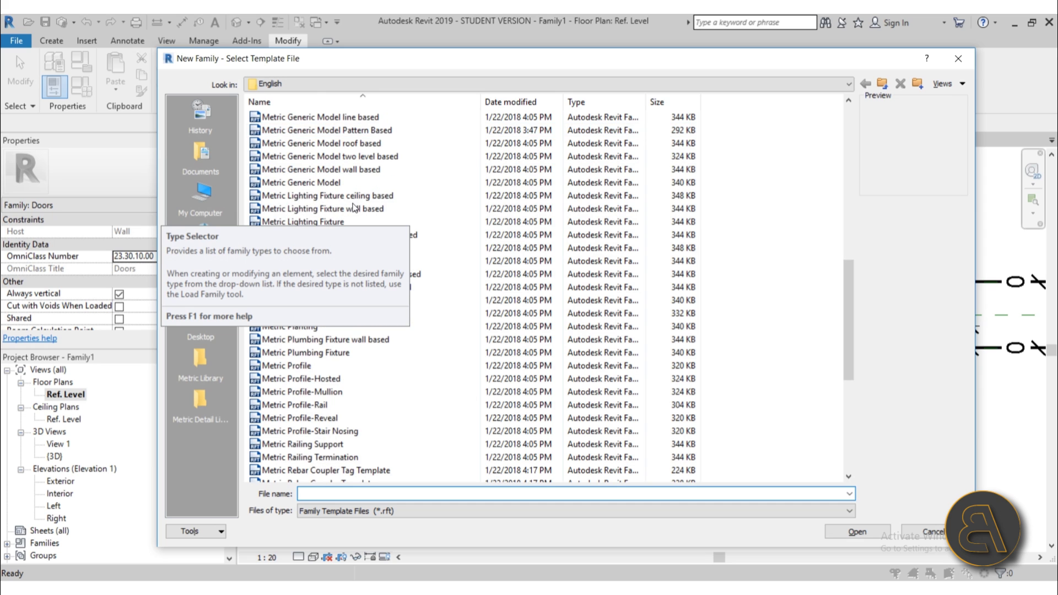
left_click(342, 182)
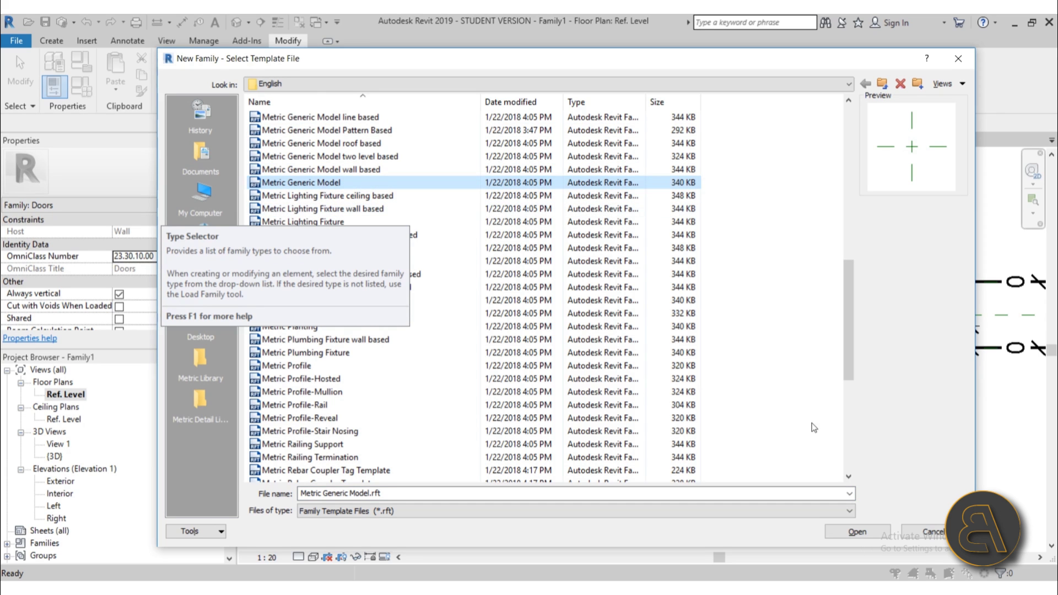
left_click(873, 534)
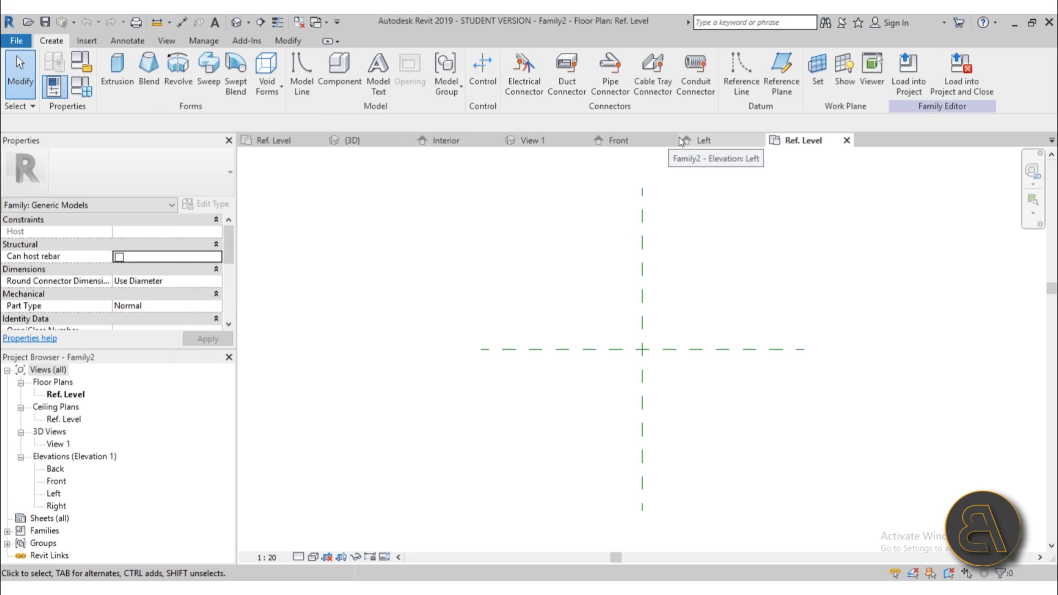
- Close the new family's View 1, Front and Left views, keeping its Ref. Level plan open
left_click(593, 140)
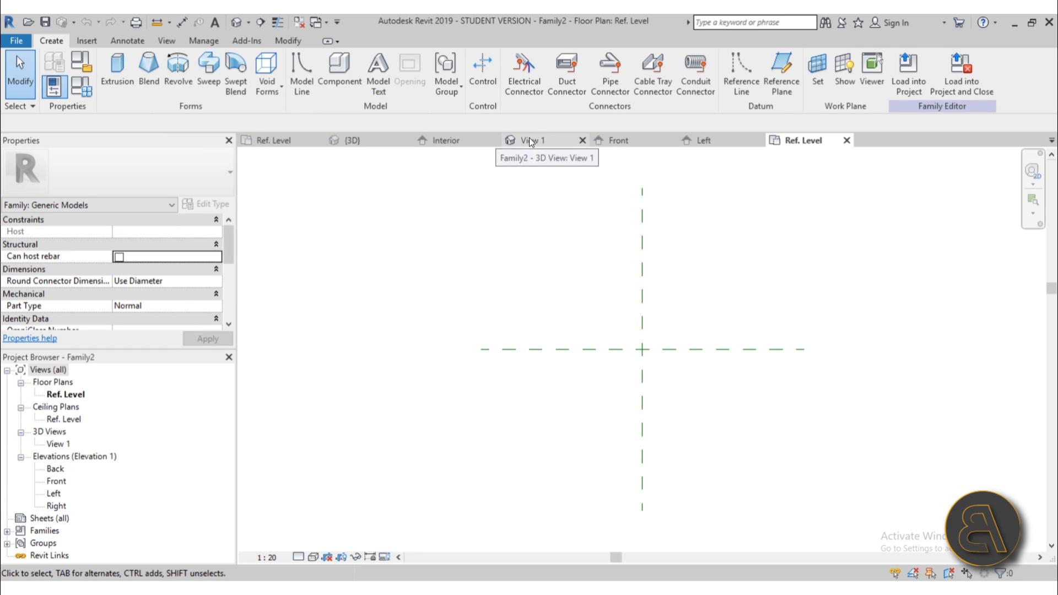
left_click(582, 141)
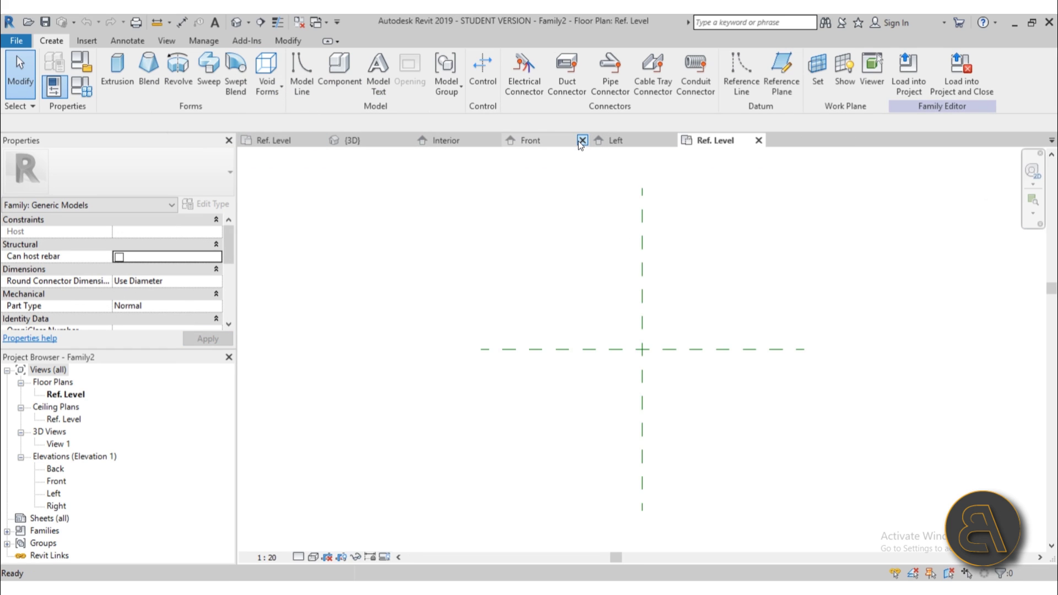
left_click(582, 140)
left_click(582, 140)
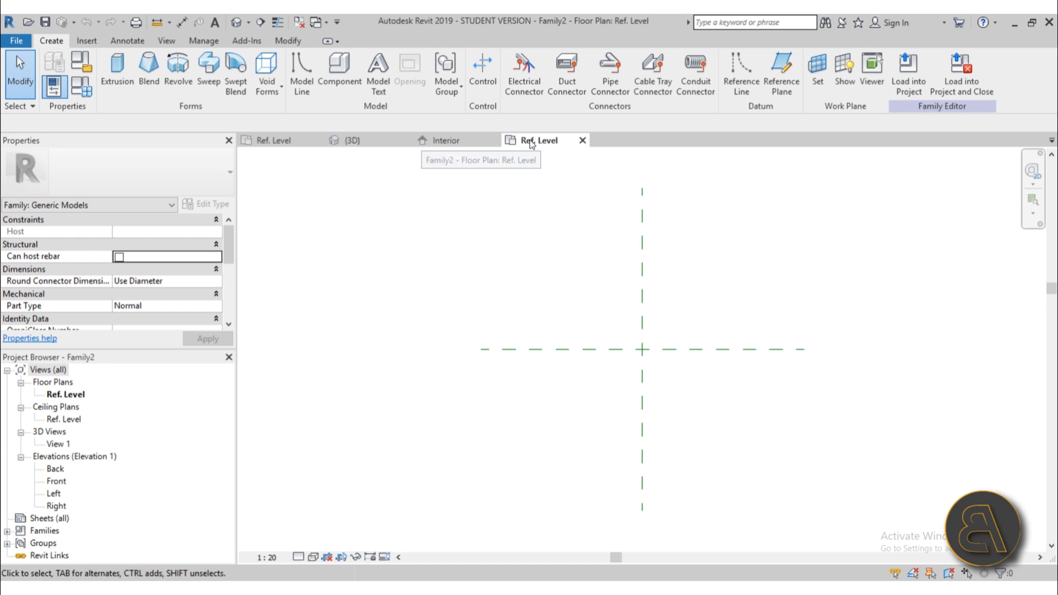
left_click(469, 142)
left_click(530, 140)
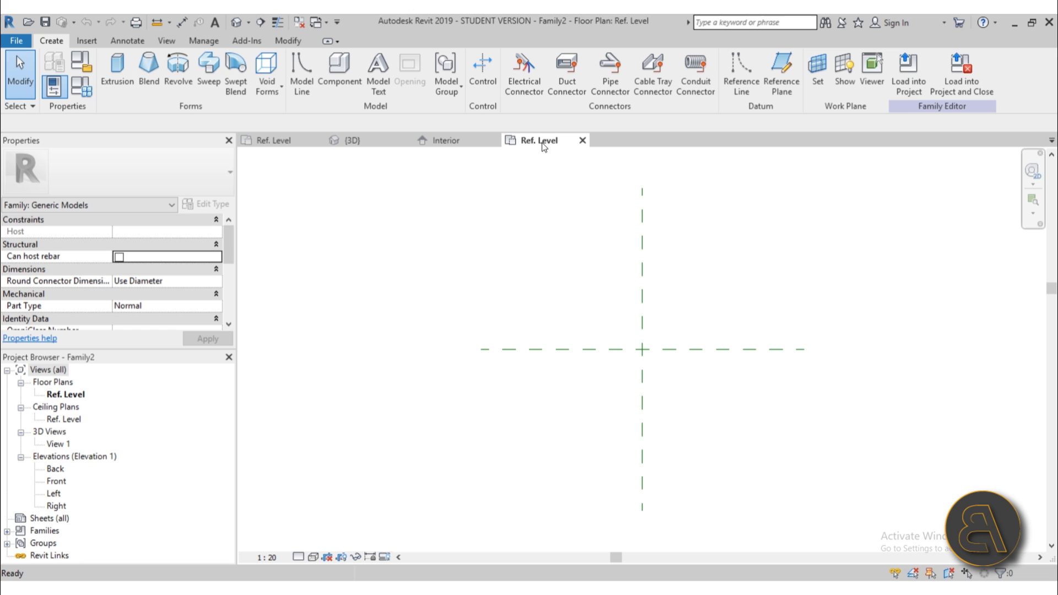
- Tile the new family's Ref. Level plan beside the door family's views and give it most of the drawing area
left_click_drag(541, 143, 1054, 304)
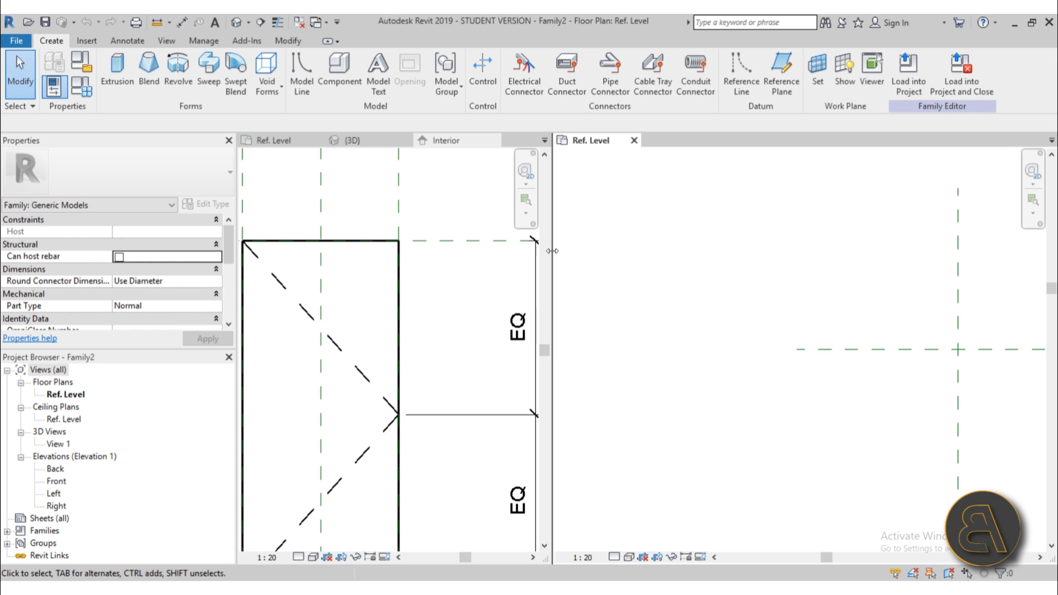
left_click_drag(552, 251, 318, 249)
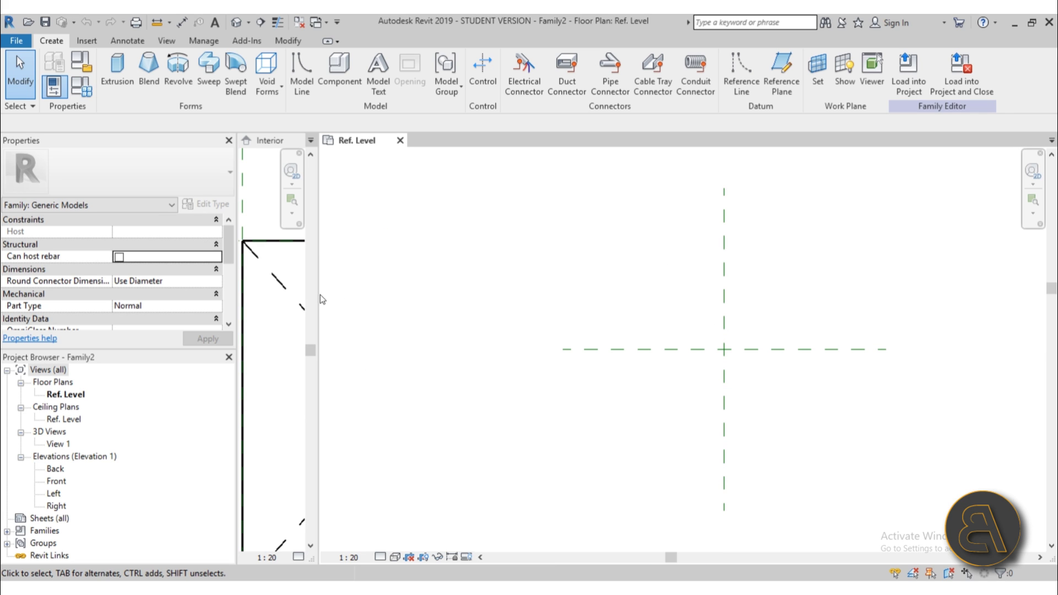
left_click_drag(319, 294, 942, 292)
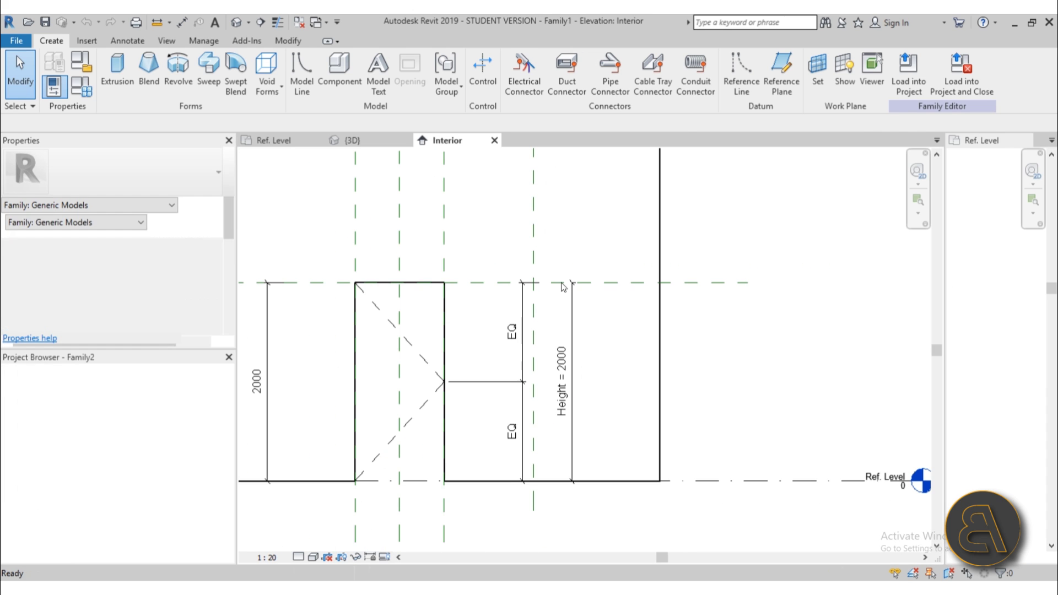
left_click(581, 313)
mouse_move(581, 312)
middle_mouse_down()
mouse_move(724, 348)
mouse_move(721, 329)
mouse_move(575, 326)
middle_mouse_up()
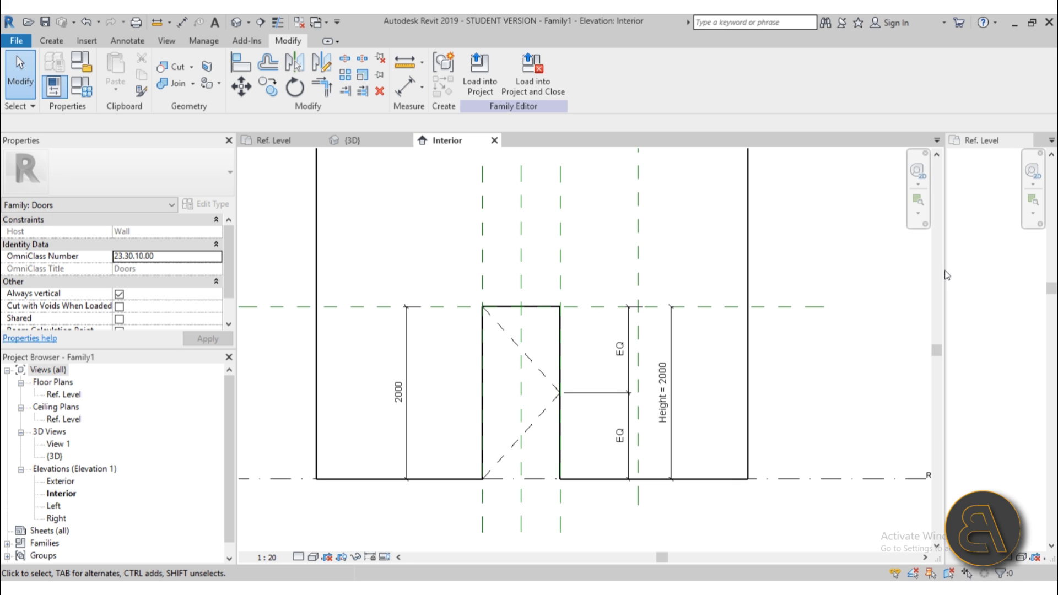
left_click_drag(945, 270, 303, 257)
left_click(485, 265)
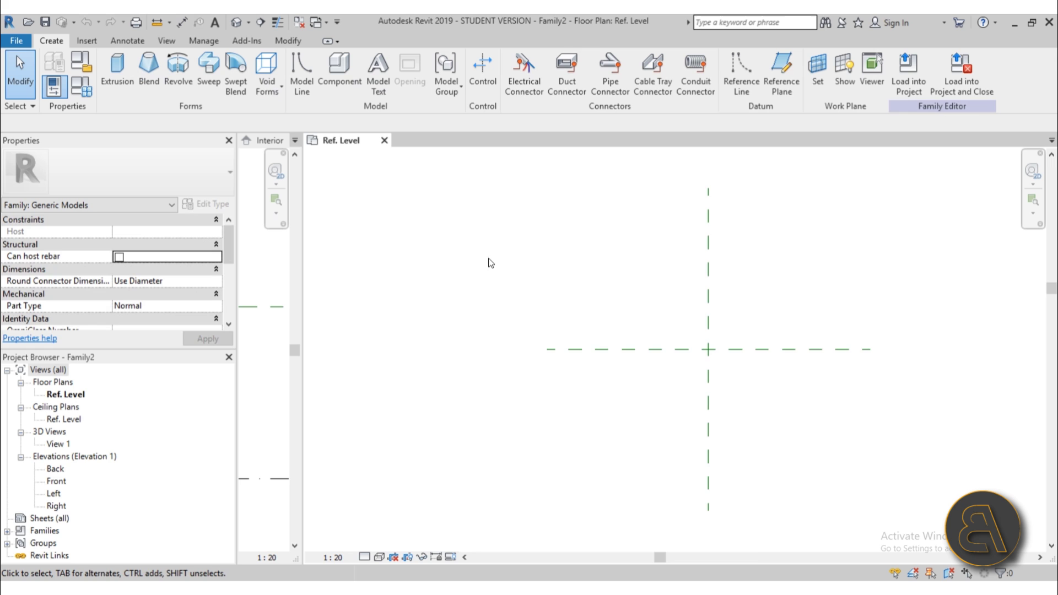
- In the new family's Front elevation, start an extrusion and sketch a rectangle about 951 by 1707 mm standing on the Ref. Level
scroll(556, 284, "down", 2)
scroll(574, 338, "up", 3)
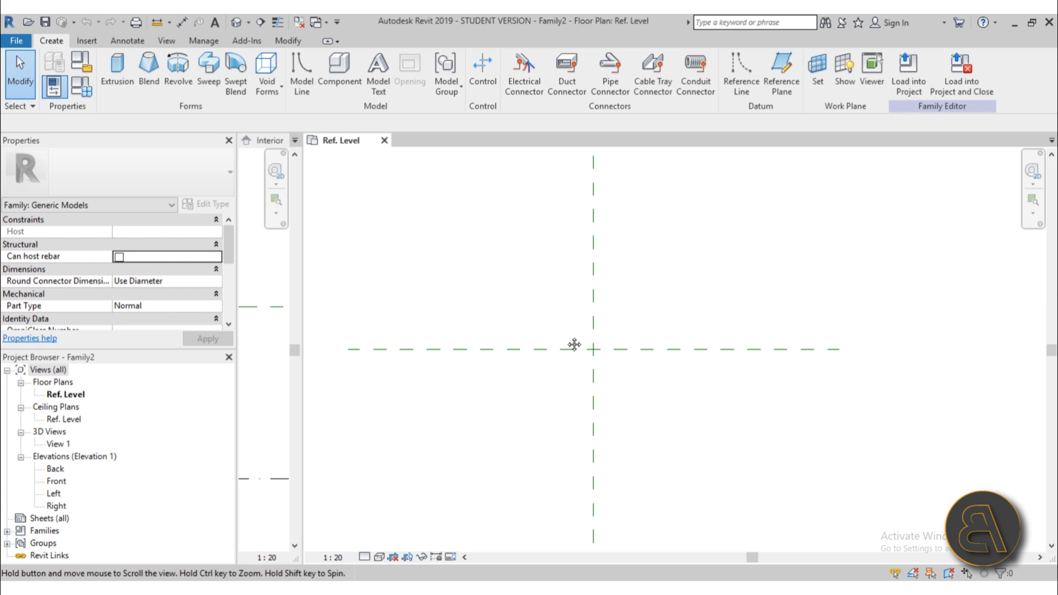
double_click(55, 485)
scroll(608, 331, "down", 1)
scroll(534, 339, "up", 1)
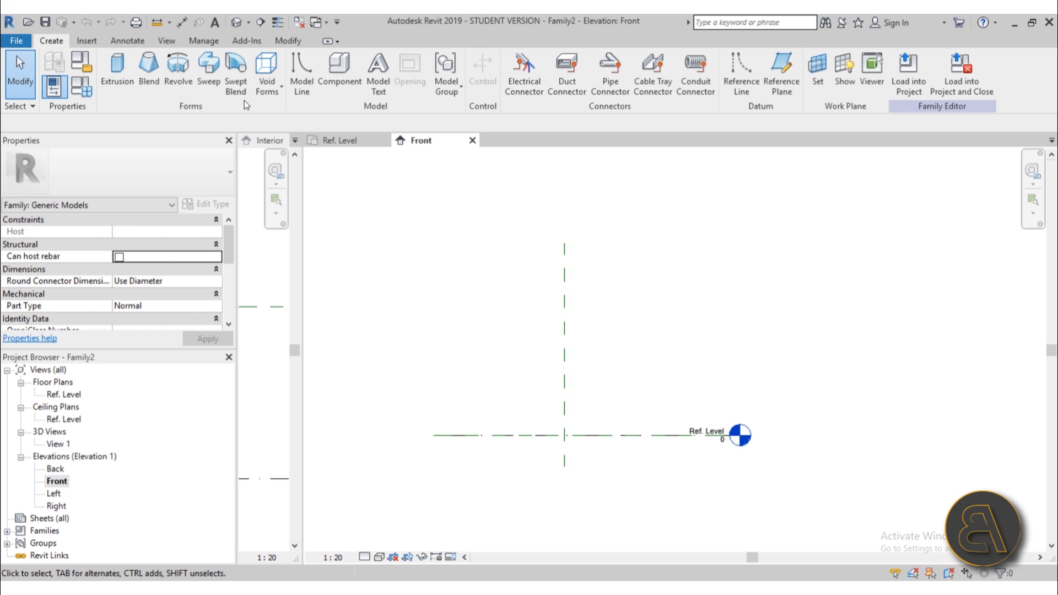
left_click(118, 68)
left_click(514, 62)
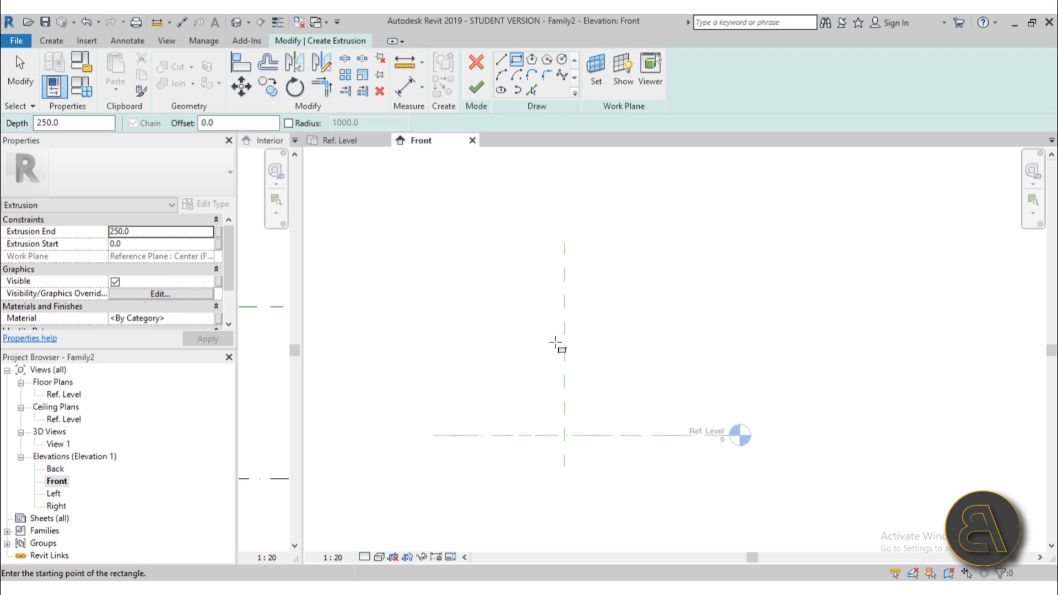
left_click(516, 287)
left_click(598, 435)
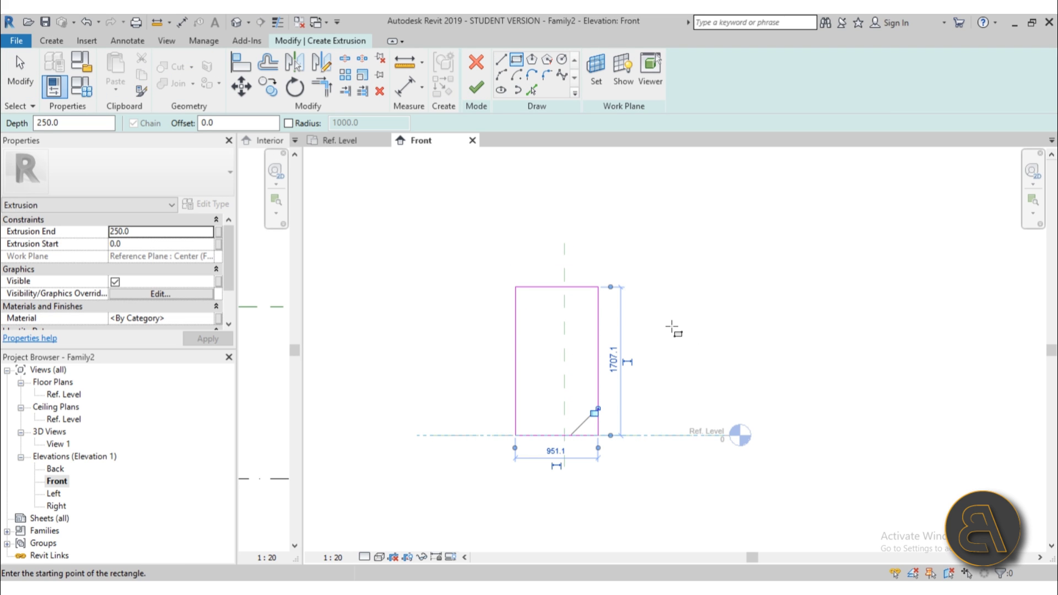
key("Escape")
key("Escape")
- Add an aligned dimension for the sketched rectangle's height, from the Ref. Level to its upper edge
middle_click_drag(650, 331, 601, 362)
scroll(558, 321, "up", 2)
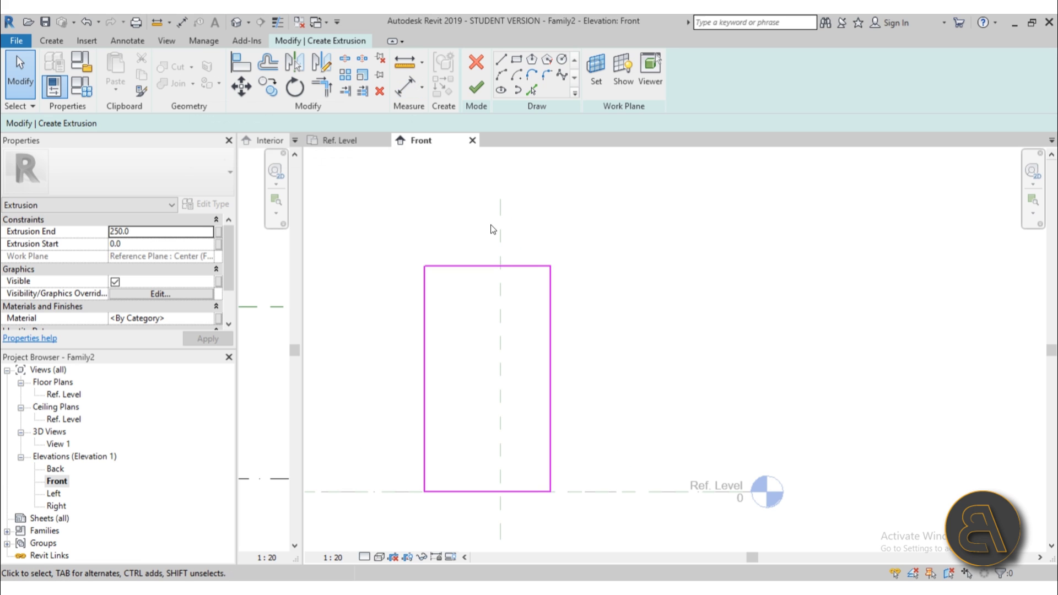
key("d")
key("i")
scroll(518, 393, "down", 2)
middle_click_drag(519, 393, 640, 389)
left_click(536, 448)
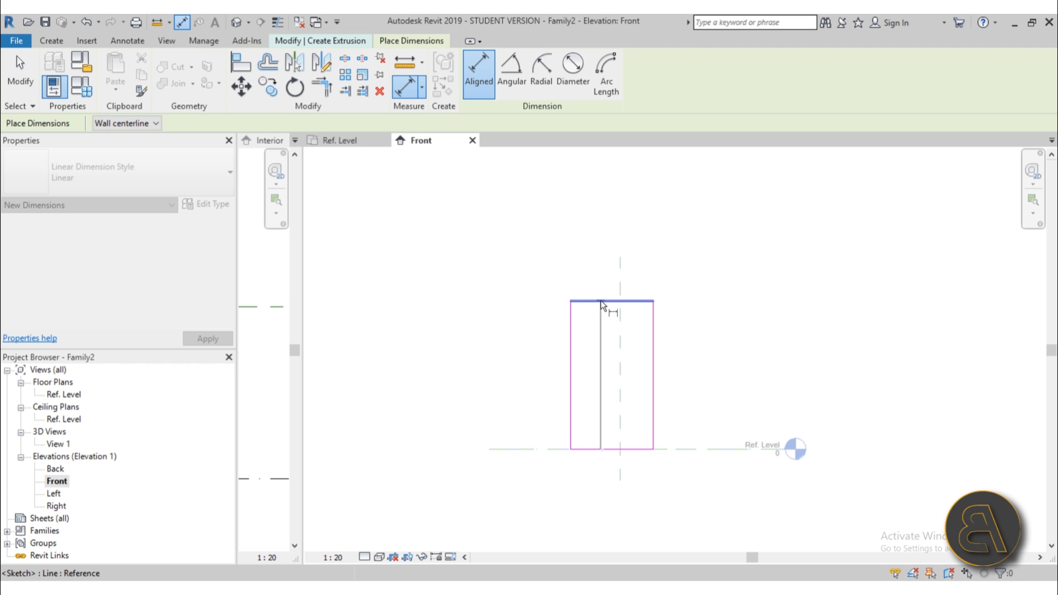
left_click(605, 302)
left_click(521, 233)
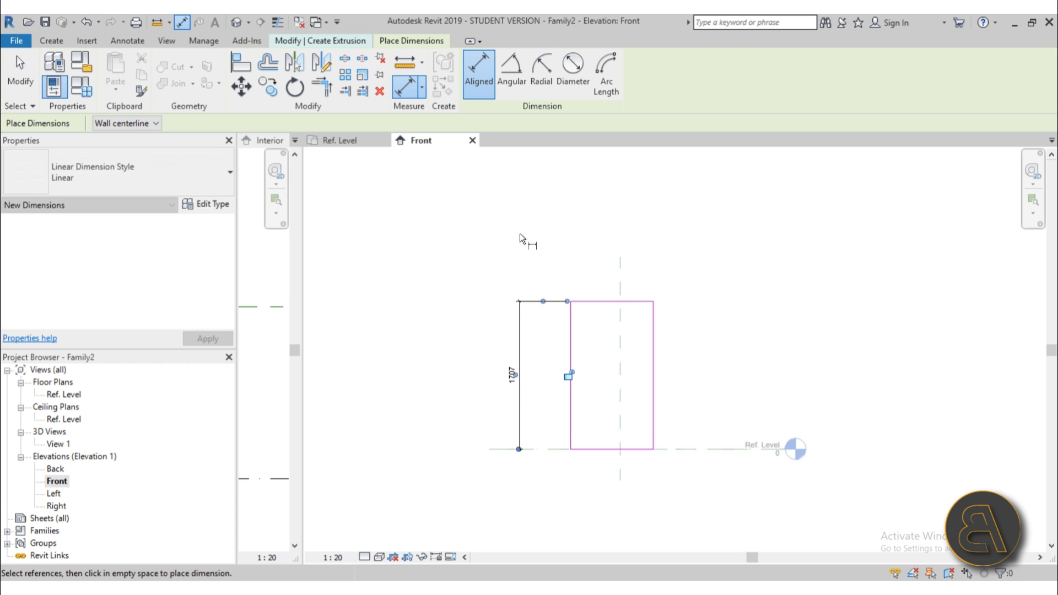
scroll(544, 423, "up", 2)
key("Escape")
key("Escape")
- Label the sketched rectangle's height dimension with a new instance family parameter named Height
left_click(629, 210)
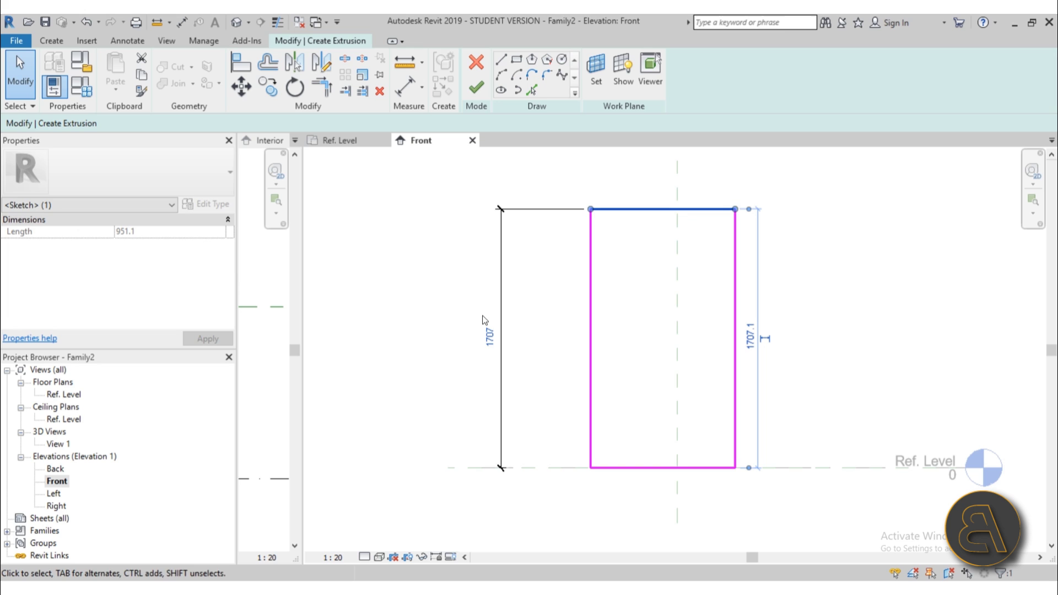
left_click(493, 339)
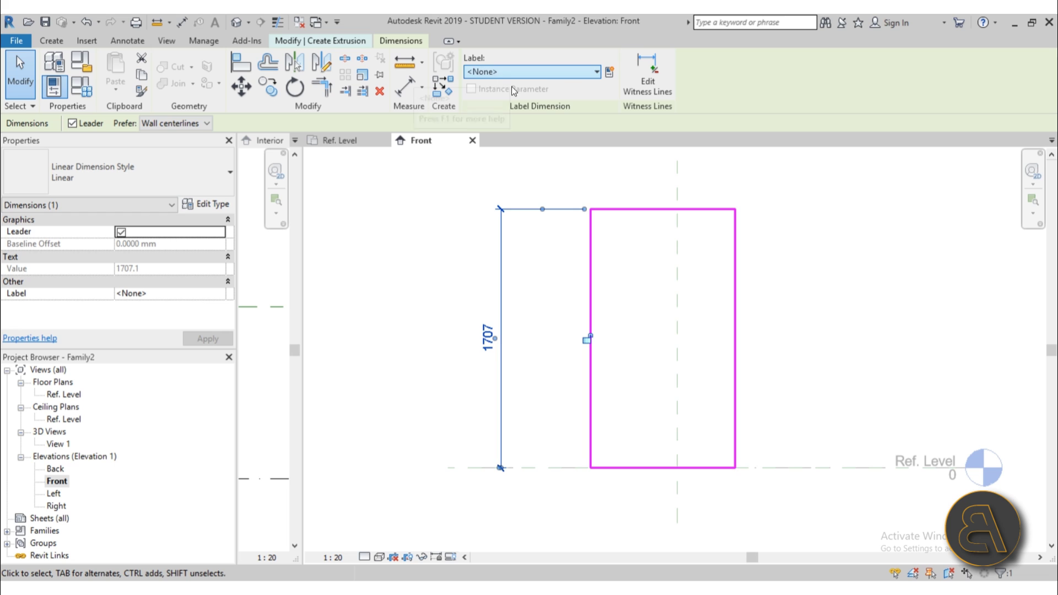
left_click(585, 72)
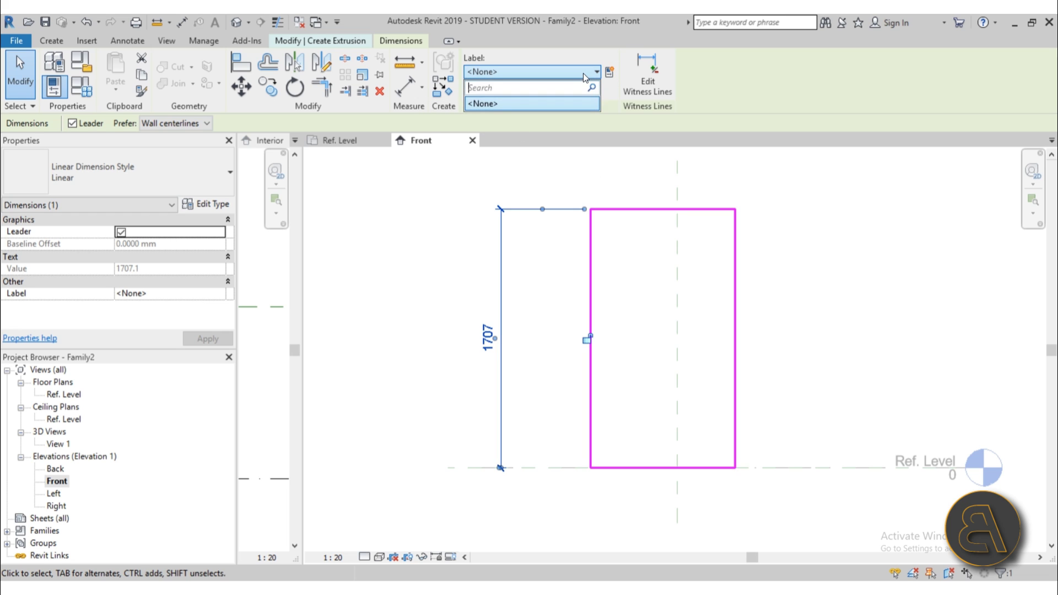
left_click(584, 73)
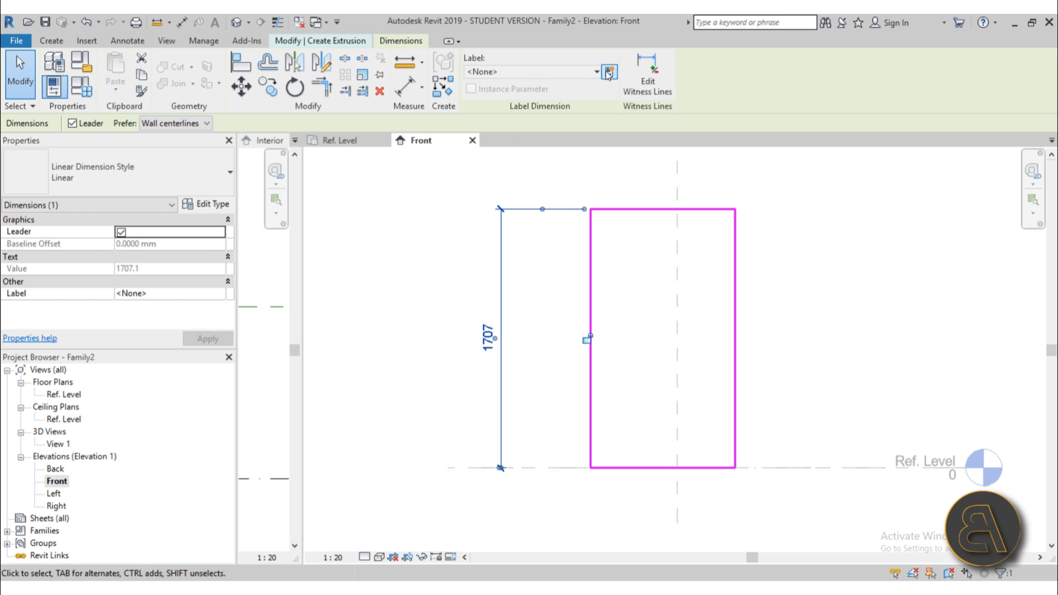
left_click(609, 72)
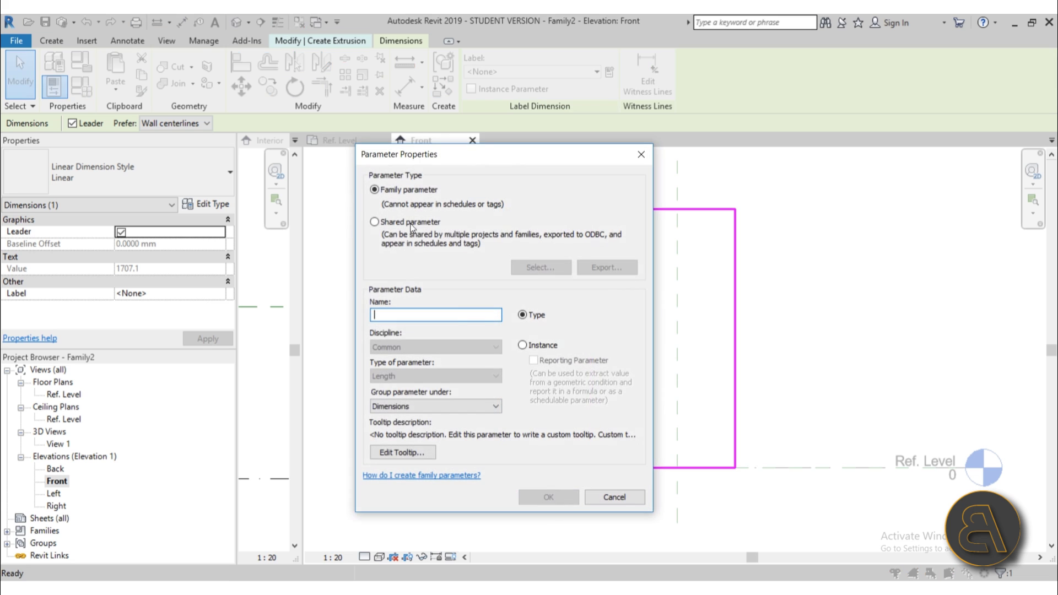
left_click(542, 347)
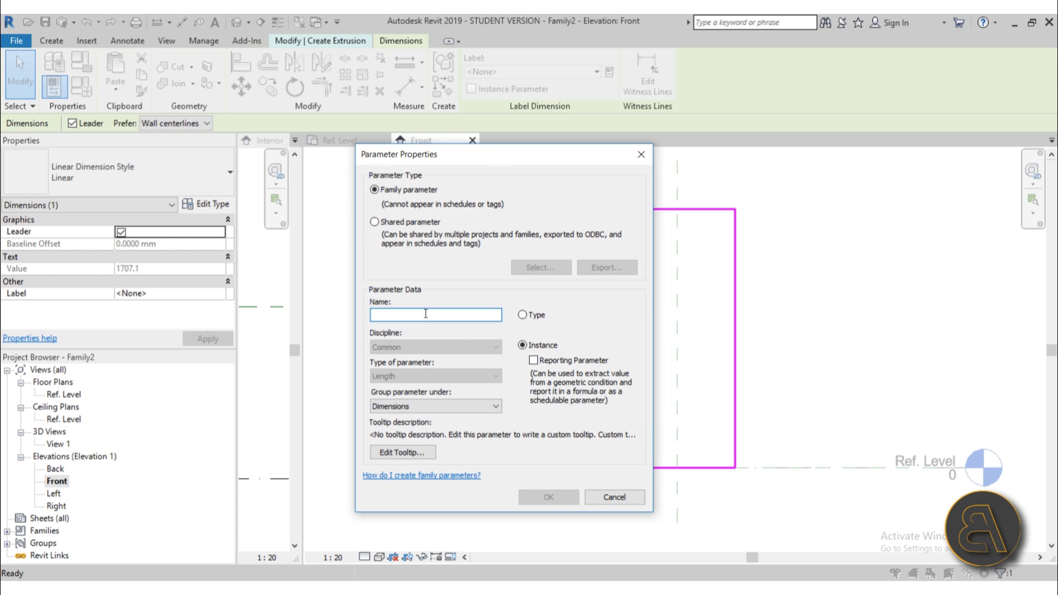
type("Height")
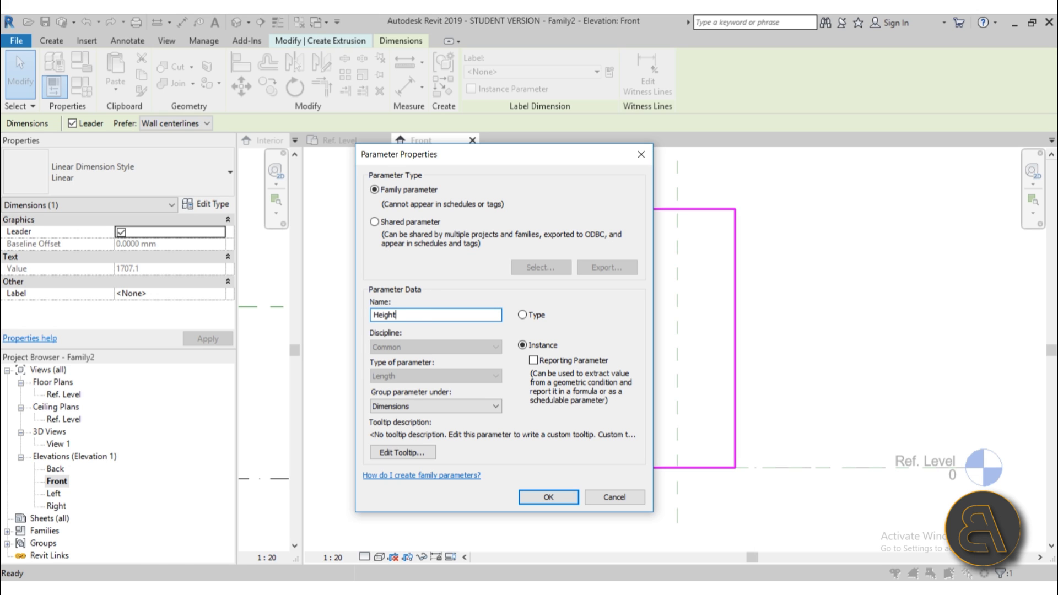
key("Return")
key("Escape")
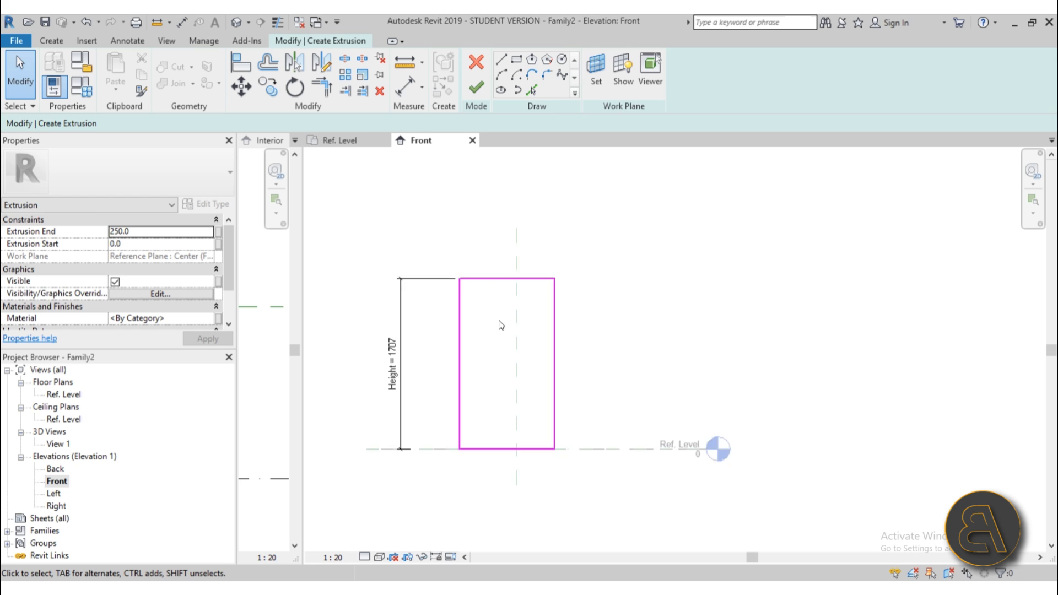
- Dimension the rectangle's two vertical edges and the center reference plane in one string and make the segments equal
scroll(501, 325, "up", 2)
key("d")
key("i")
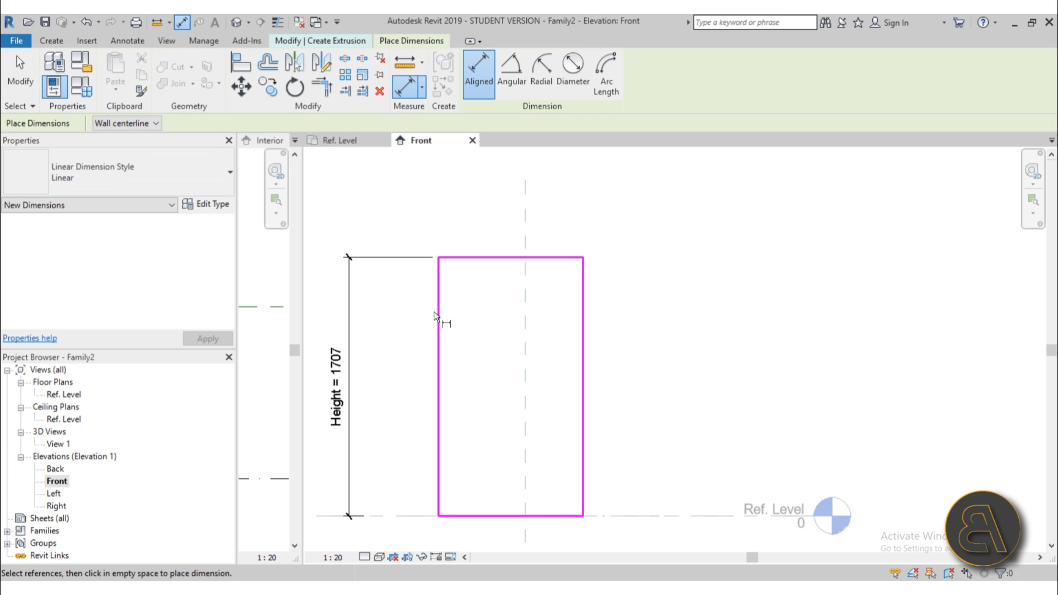
left_click(435, 315)
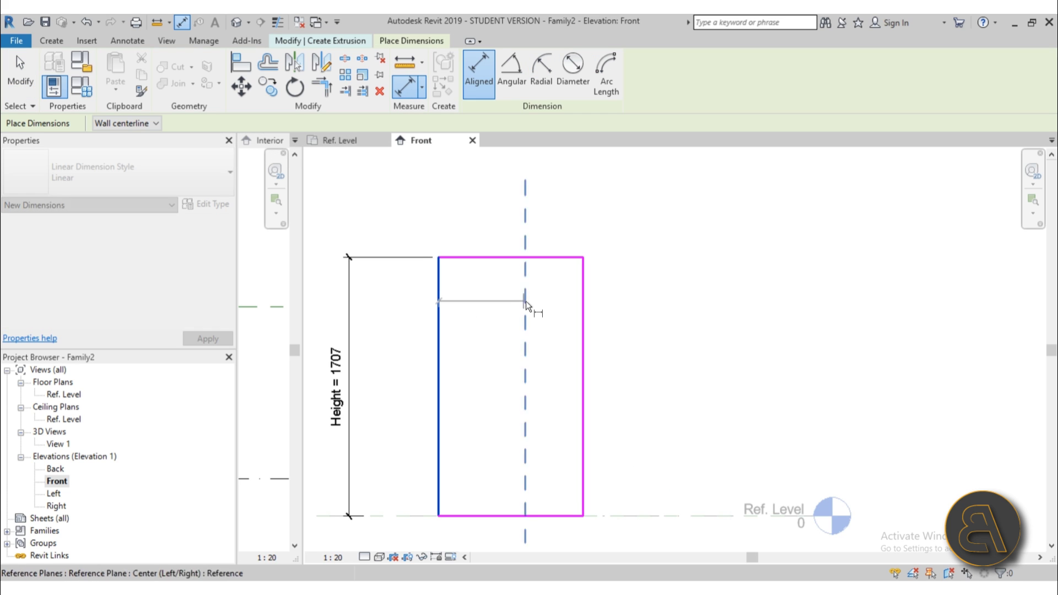
left_click(581, 303)
left_click(639, 193)
scroll(615, 207, "down", 1)
left_click(531, 260)
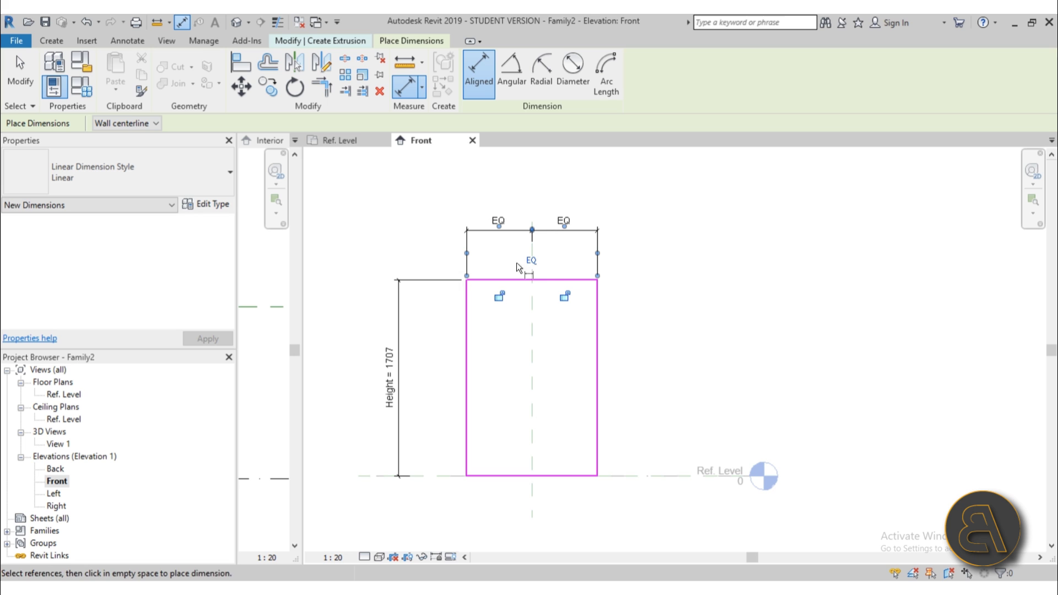
- Add an aligned dimension for the rectangle's overall width above the equality dimension
left_click(467, 373)
left_click(599, 363)
left_click(623, 195)
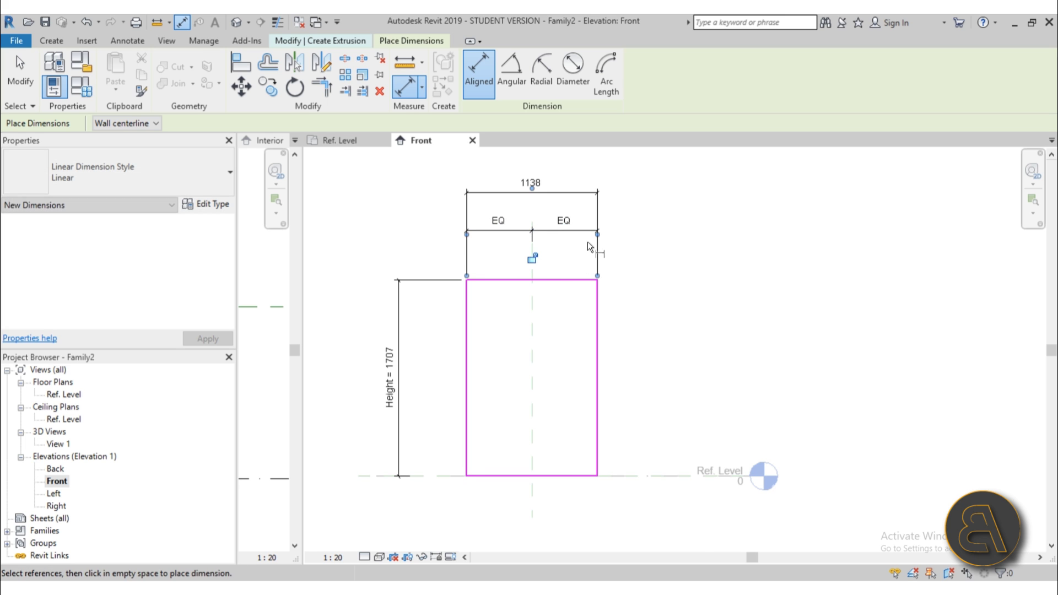
scroll(587, 242, "down", 1)
middle_click_drag(588, 241, 527, 338)
key("Escape")
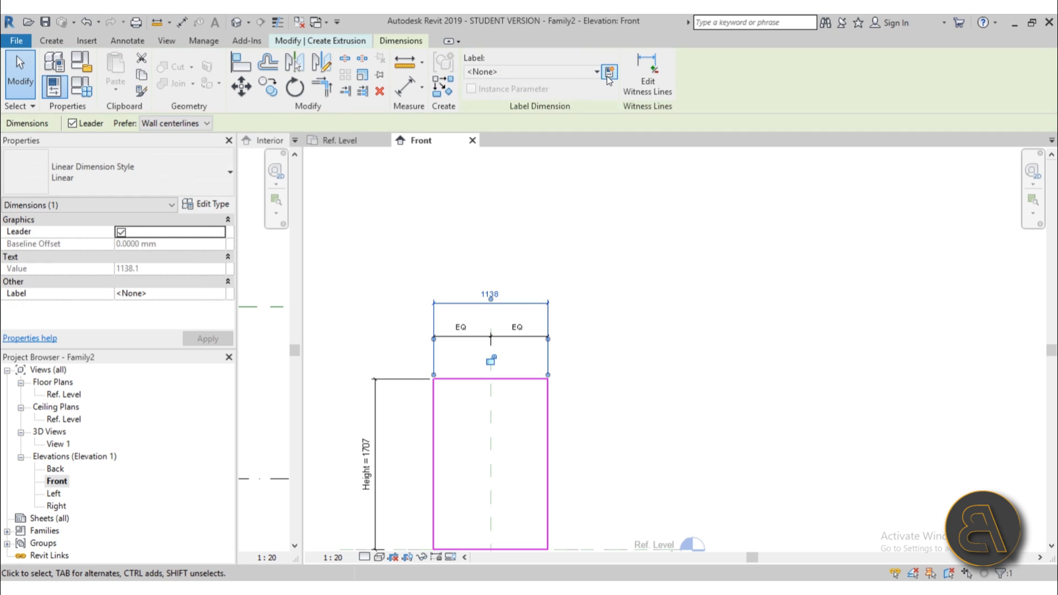
- Label the overall width dimension with a new instance family parameter named width
left_click(607, 76)
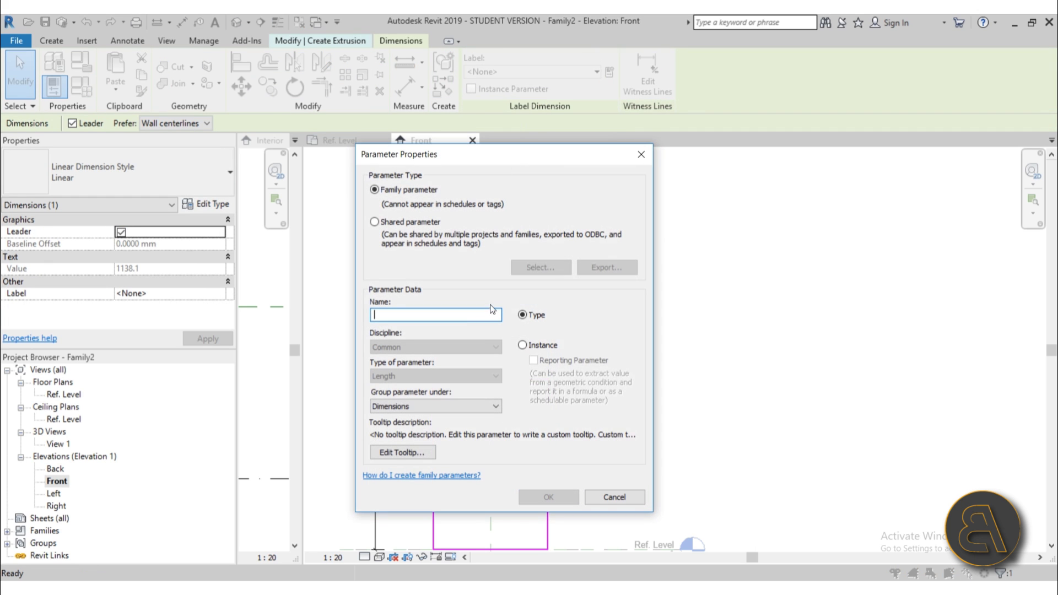
left_click(523, 346)
left_click(433, 317)
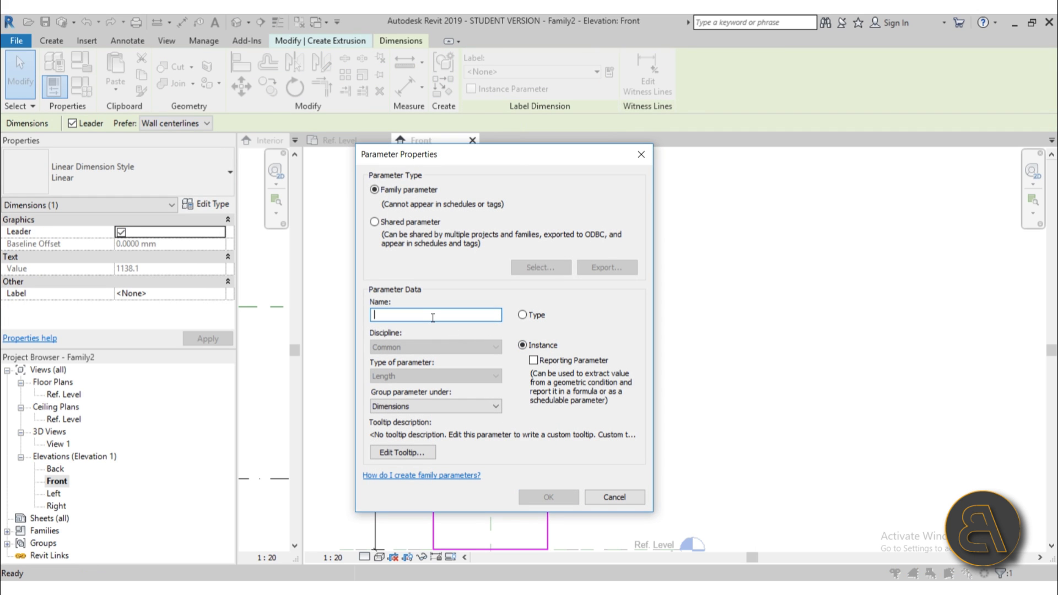
type("width")
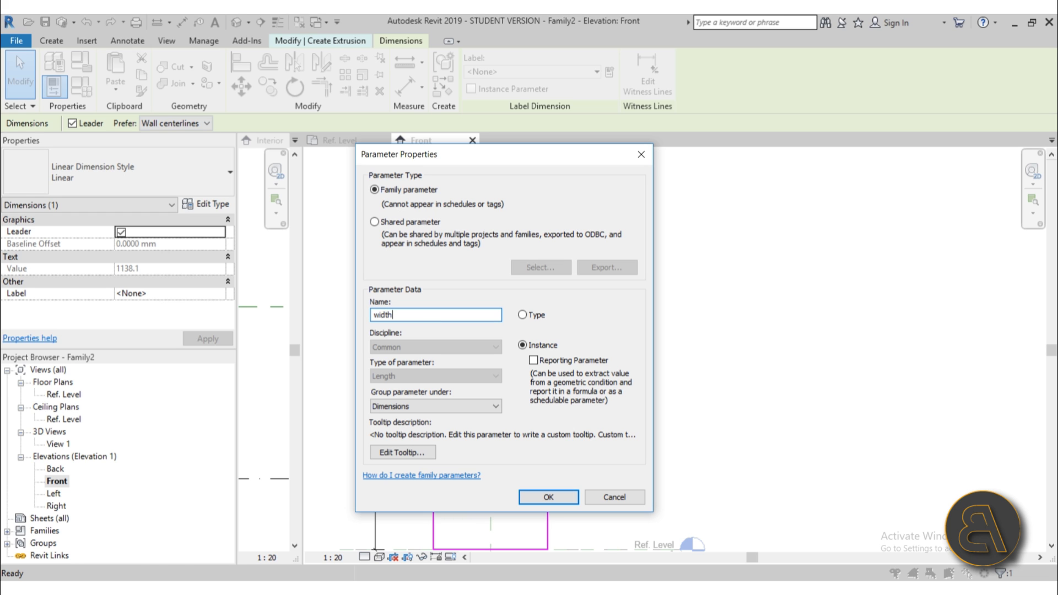
key("Return")
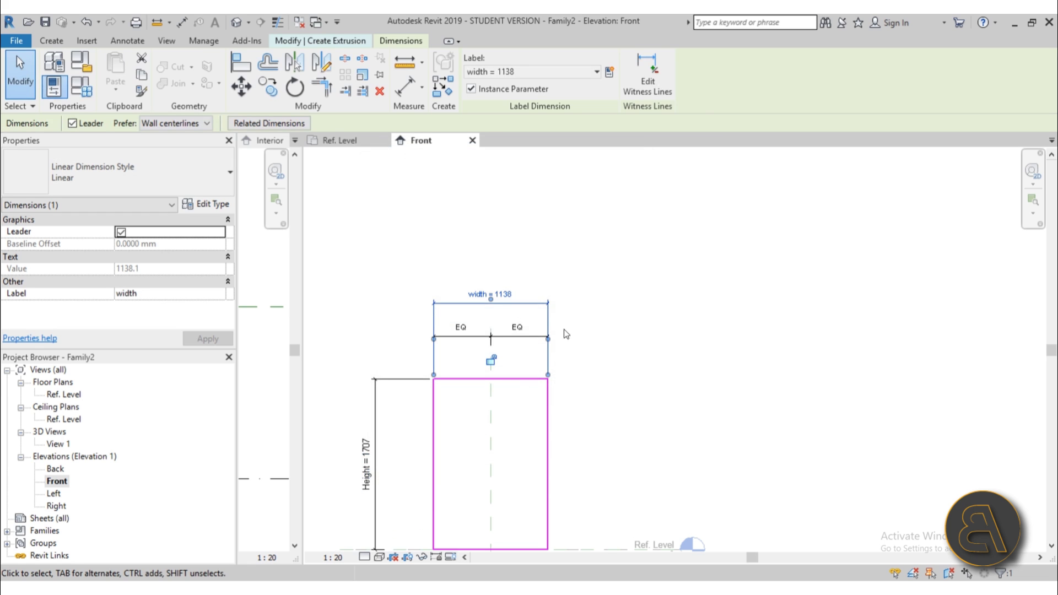
left_click(581, 346)
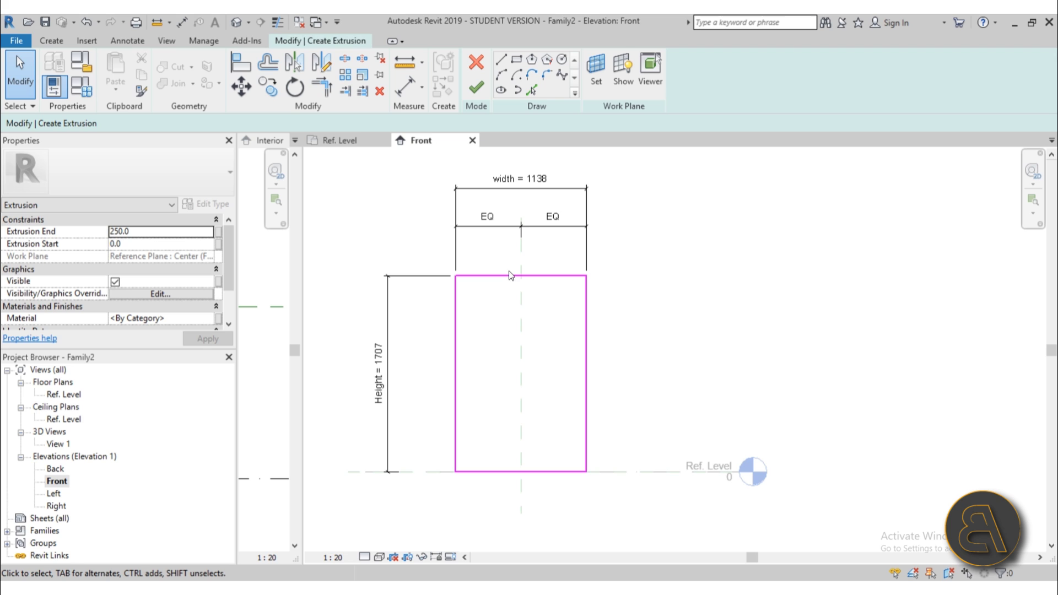
- Move the rectangle's left edge inward to a width of about 862 mm and raise its upper edge to 1900 mm
left_click(456, 362)
left_click_drag(469, 359, 471, 362)
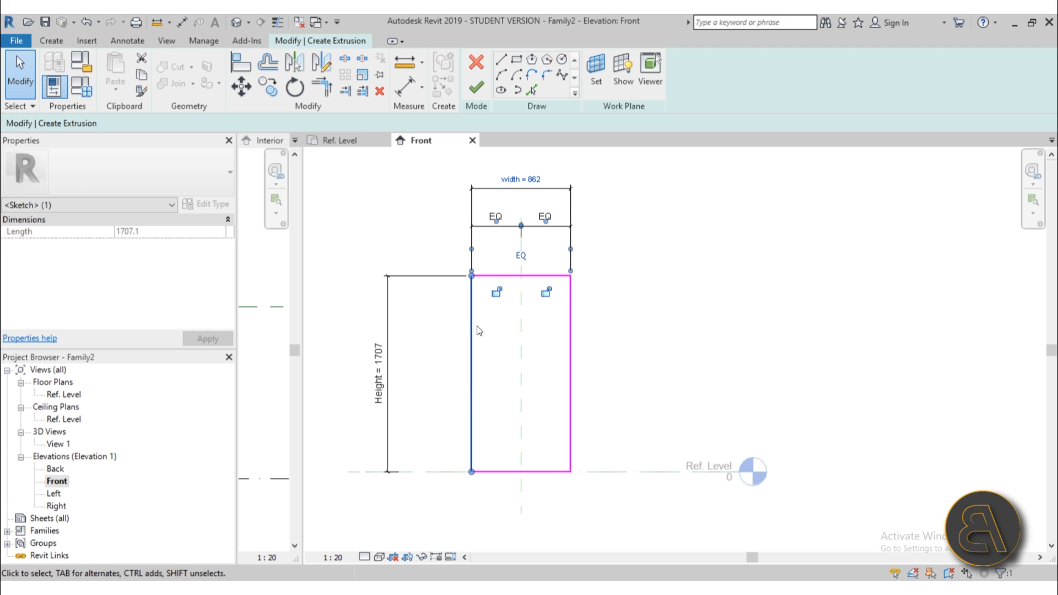
left_click_drag(491, 277, 491, 255)
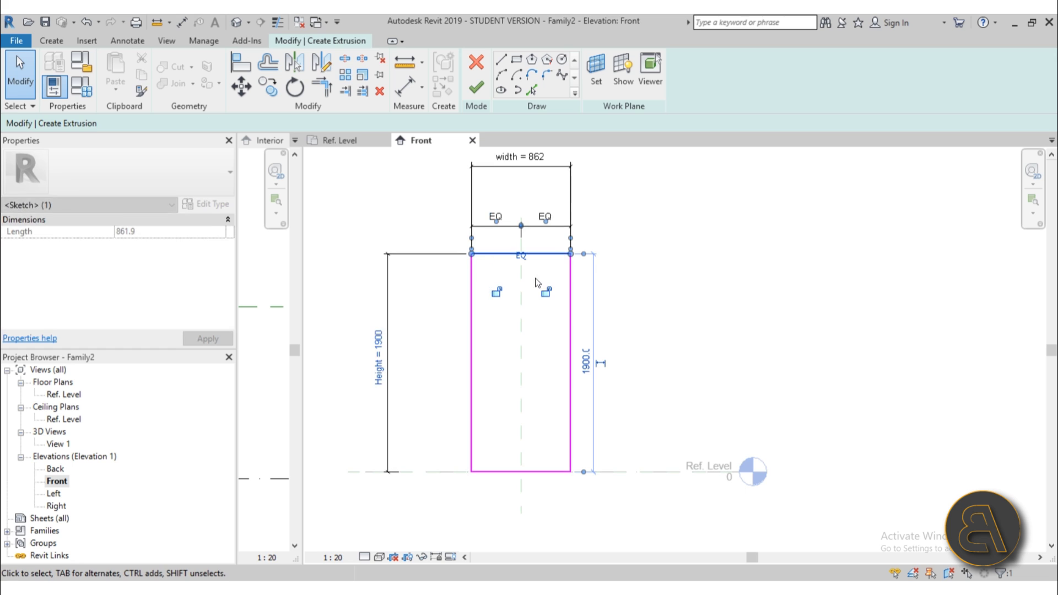
left_click(649, 337)
scroll(649, 336, "down", 2)
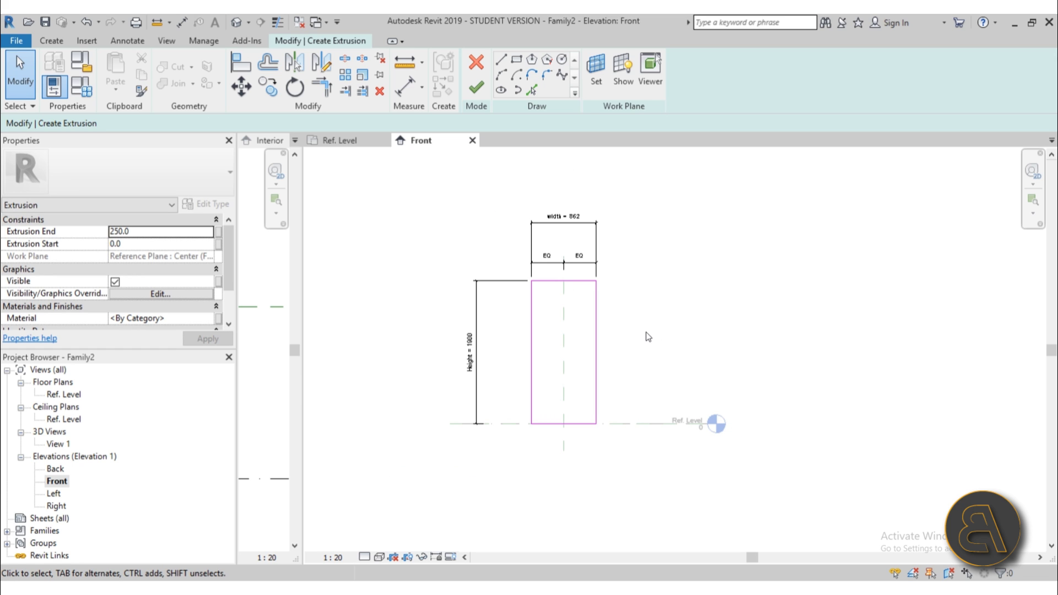
- Finish the extrusion sketch and set the panel's extrusion end to 15 and extrusion start to -15
left_click(468, 85)
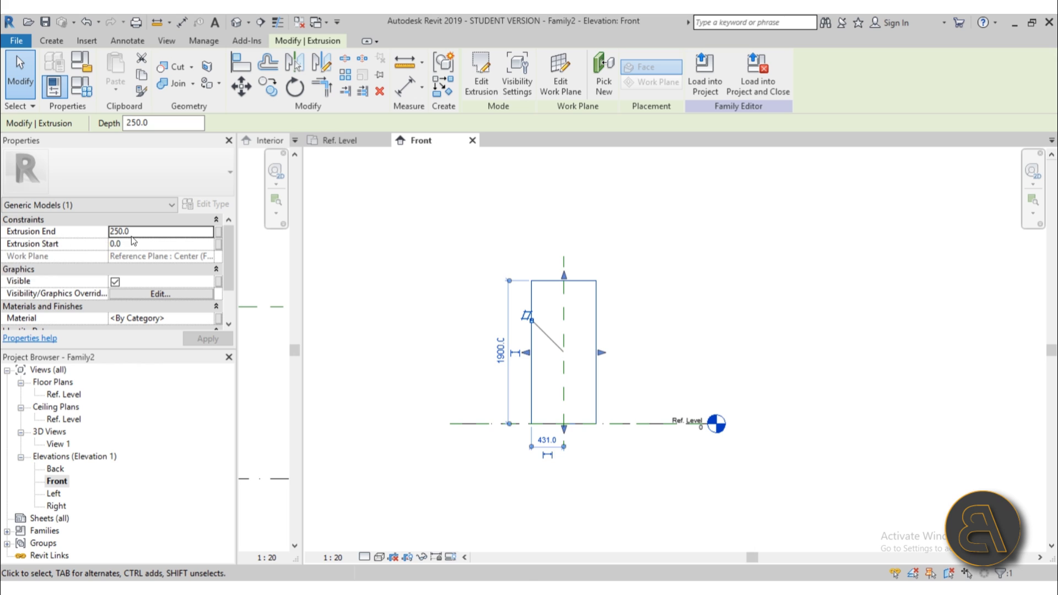
left_click(46, 235)
type("15")
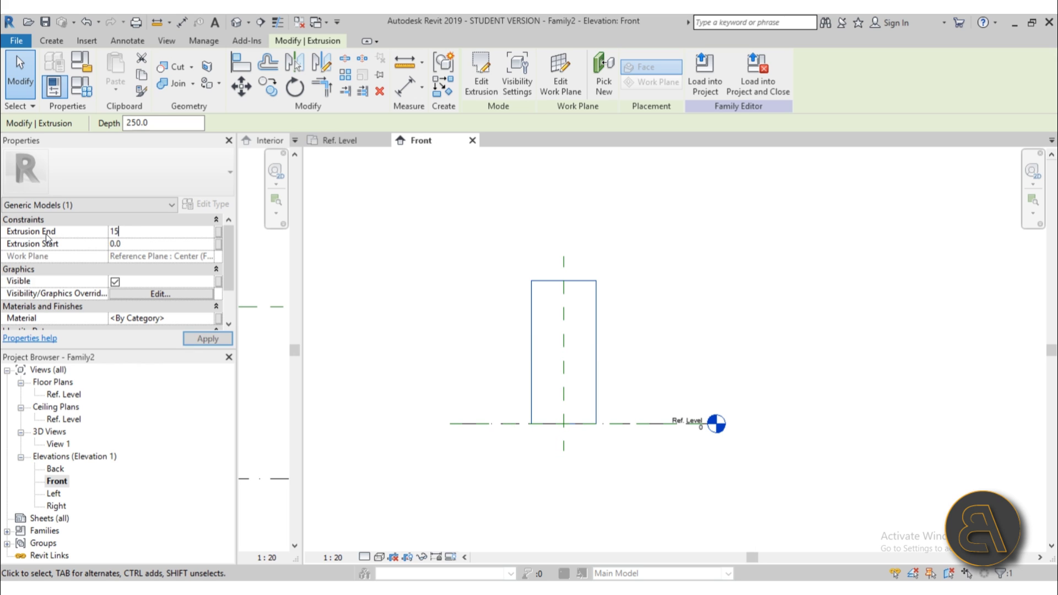
left_click(126, 243)
left_click(127, 244)
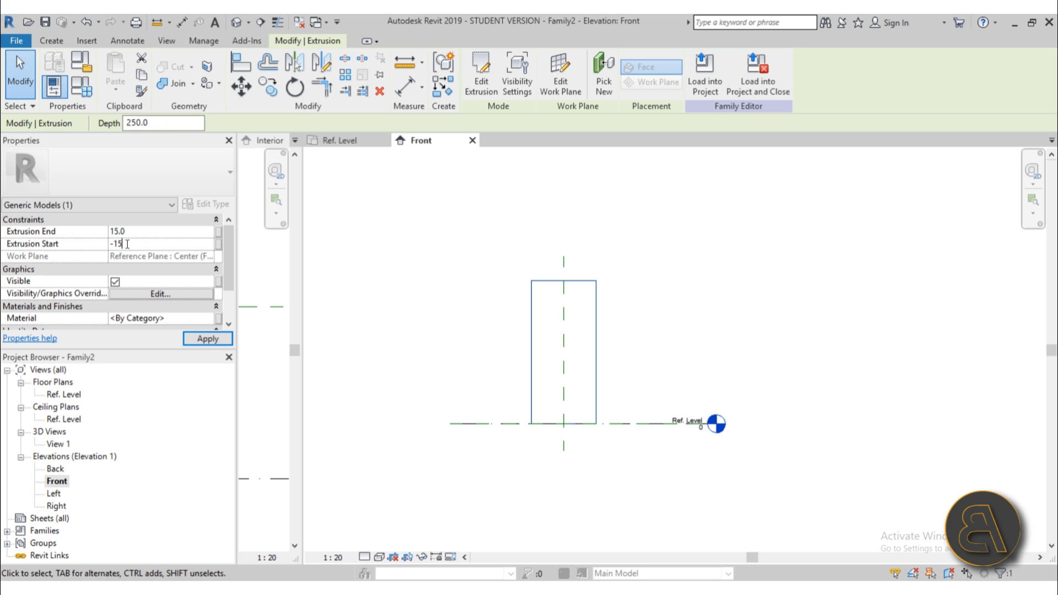
left_click(208, 338)
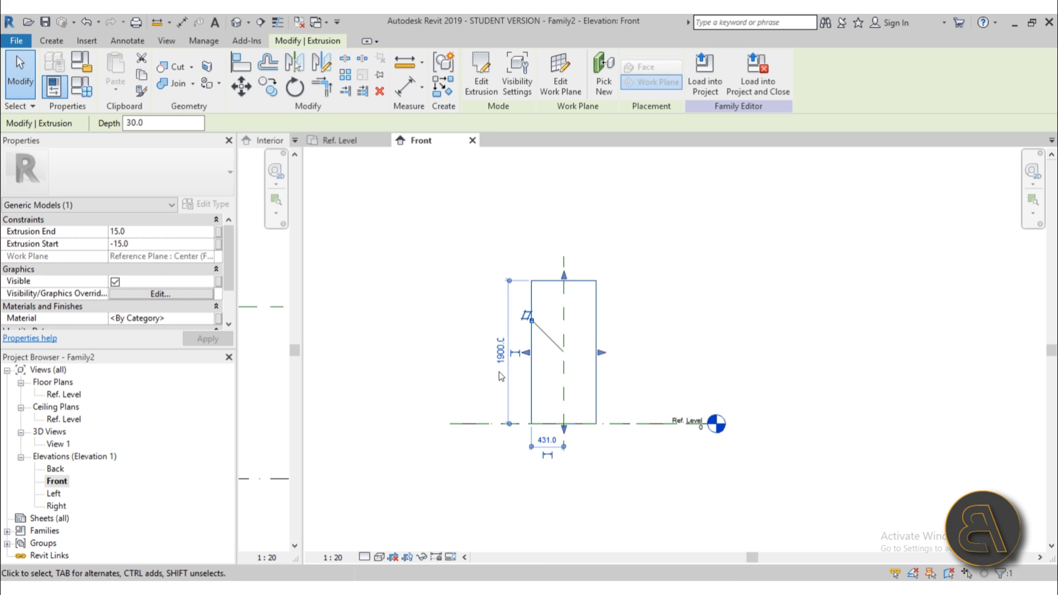
left_click(441, 405)
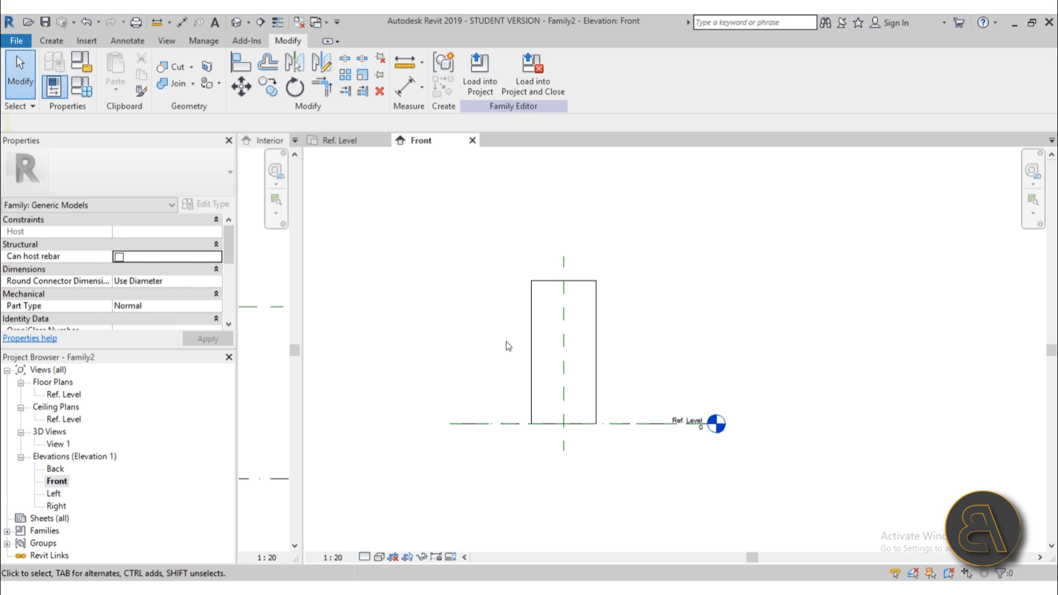
left_click(531, 350)
scroll(530, 353, "up", 3)
scroll(415, 376, "down", 1)
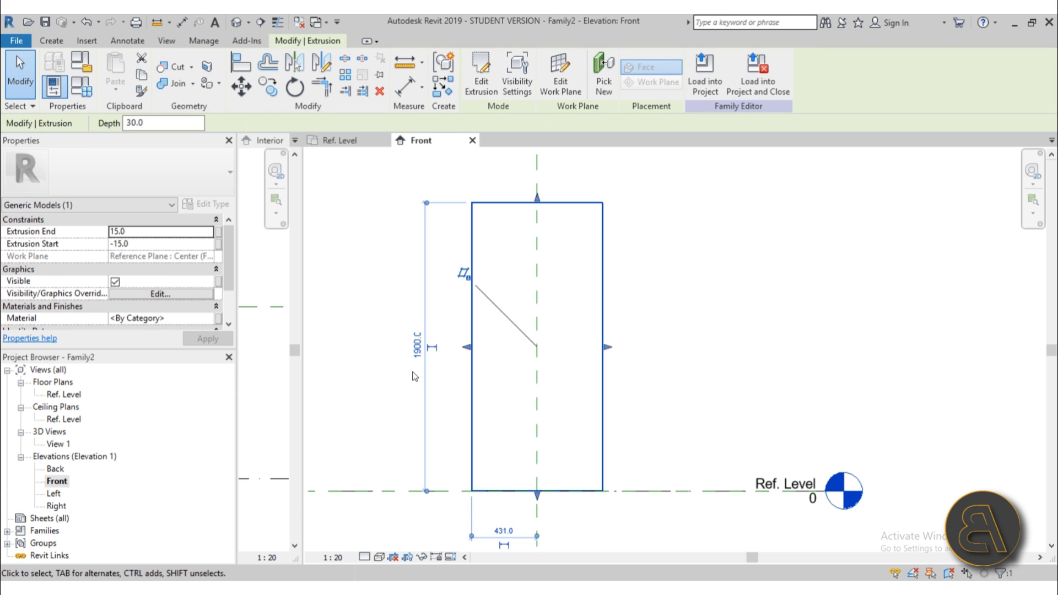
left_click(419, 375)
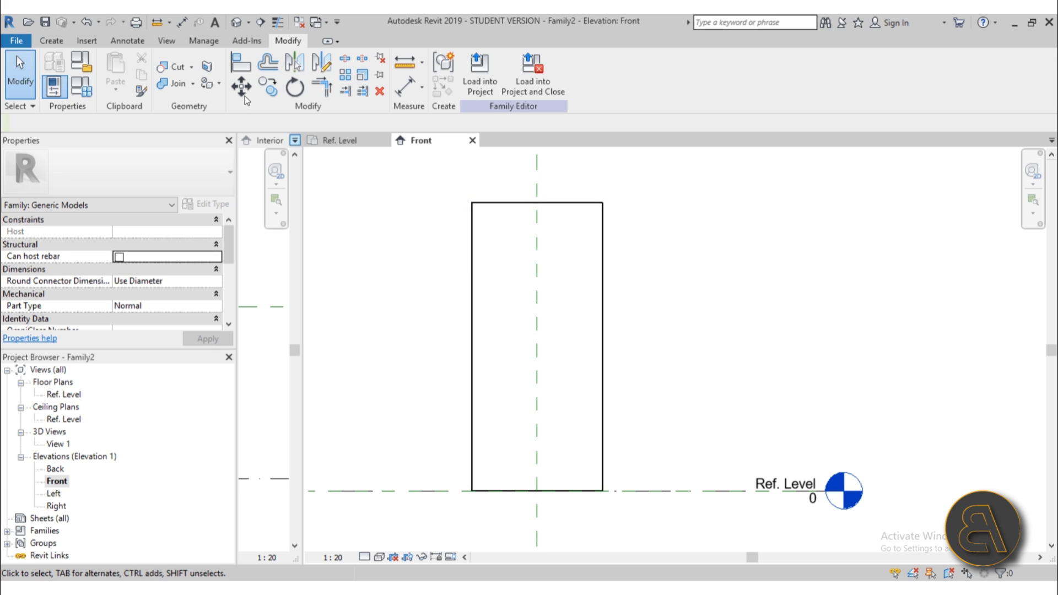
- Start a second extrusion and set its work plane by picking the front face of the existing panel extrusion
left_click(61, 42)
left_click(116, 74)
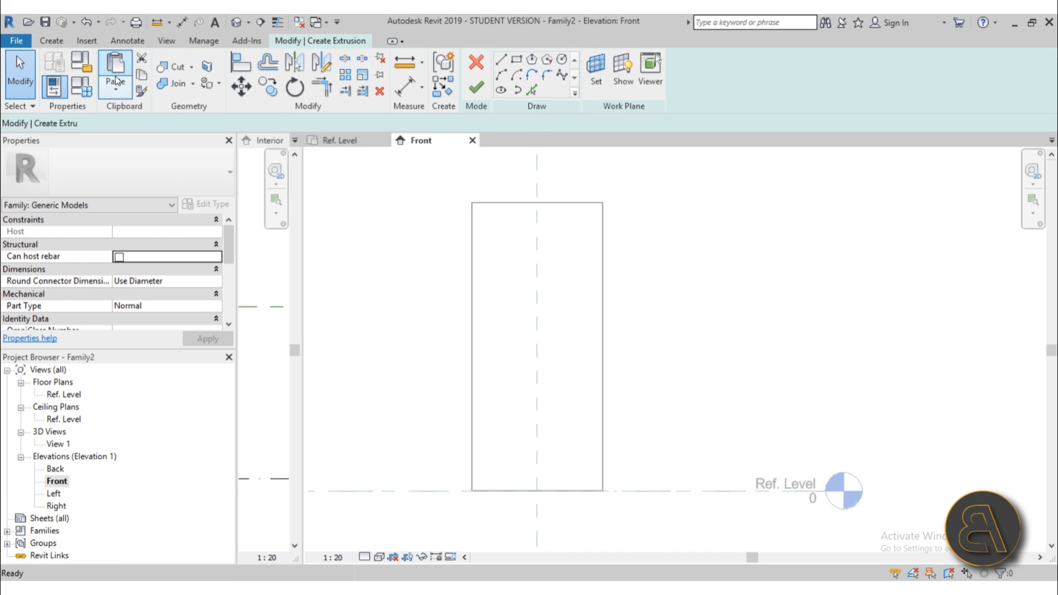
left_click(595, 81)
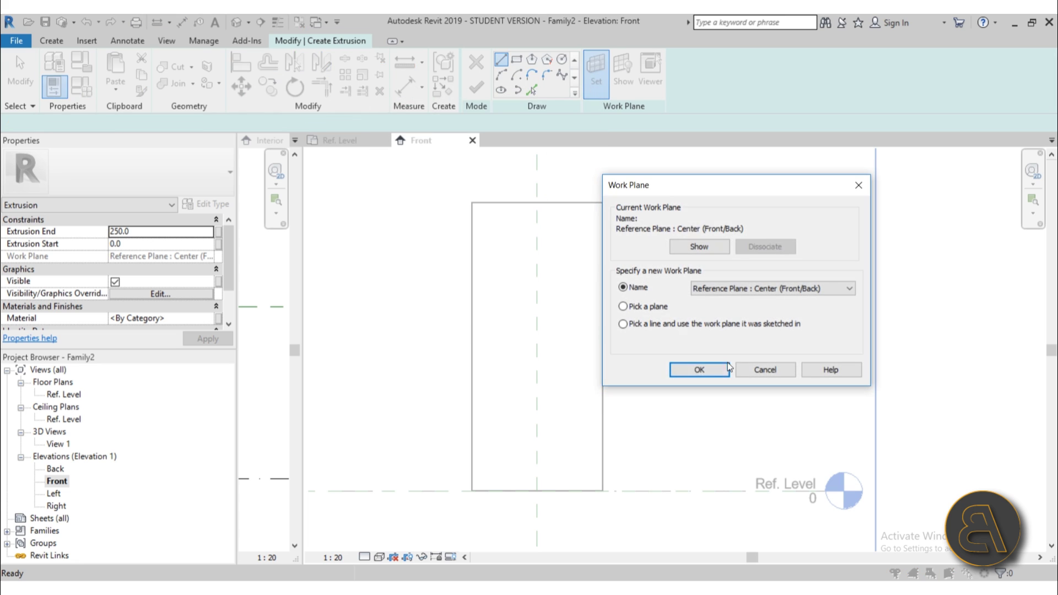
left_click(623, 306)
left_click(699, 370)
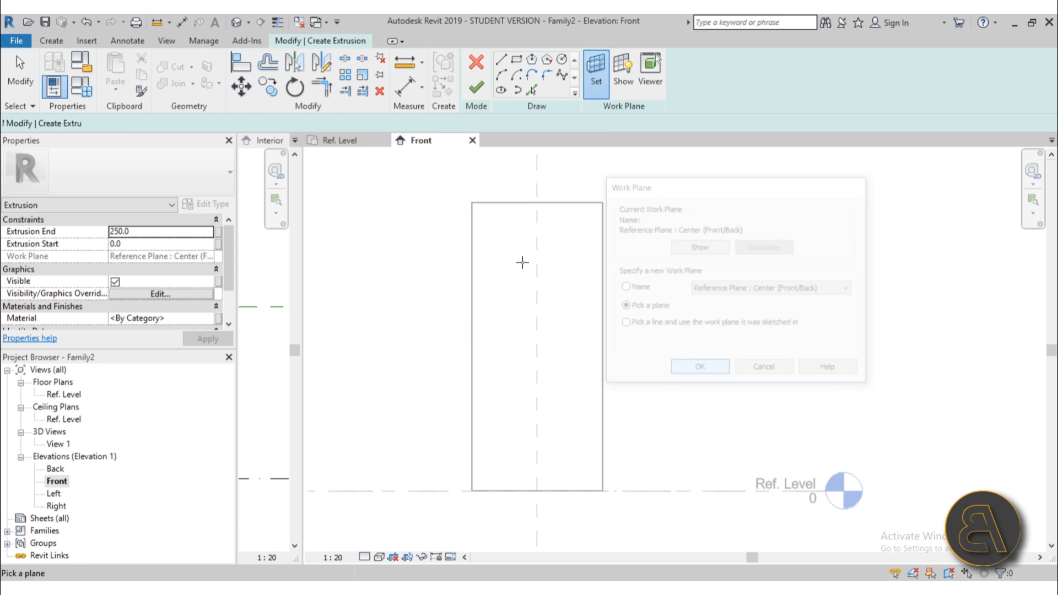
left_click(496, 207)
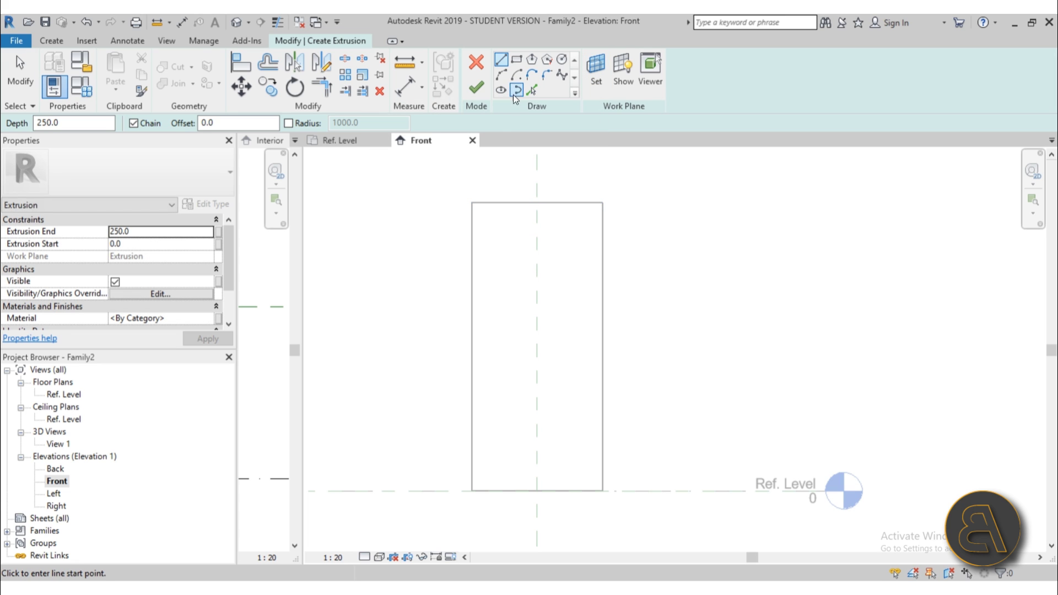
- Sketch an upright handle rectangle about 20 by 300 mm just inside the panel's left edge
left_click(516, 60)
scroll(449, 255, "up", 4)
scroll(468, 314, "down", 3)
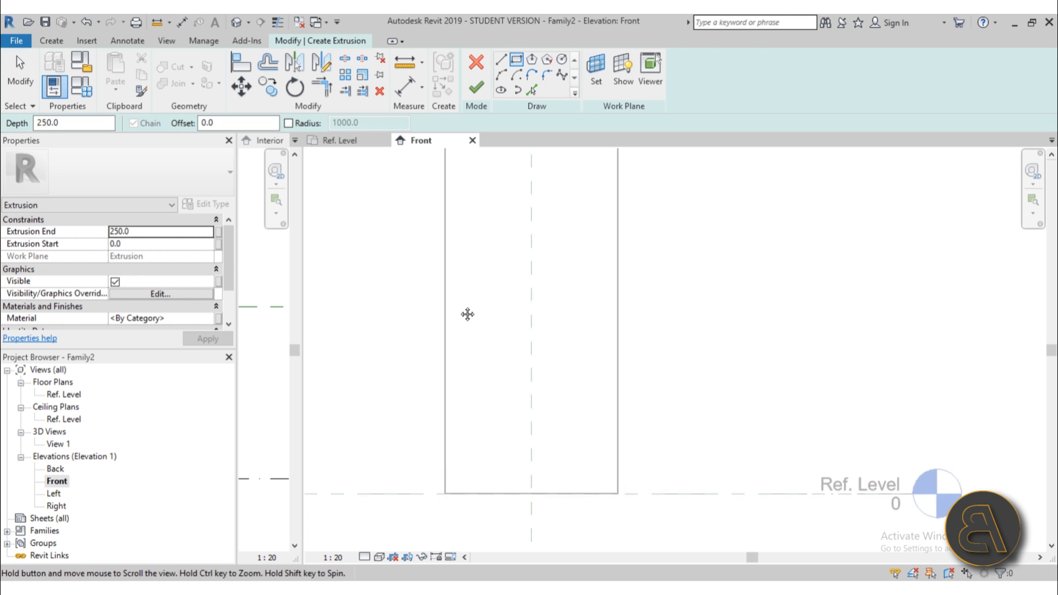
mouse_move(468, 314)
middle_mouse_down()
mouse_move(449, 378)
mouse_move(438, 307)
middle_mouse_up()
left_click(429, 292)
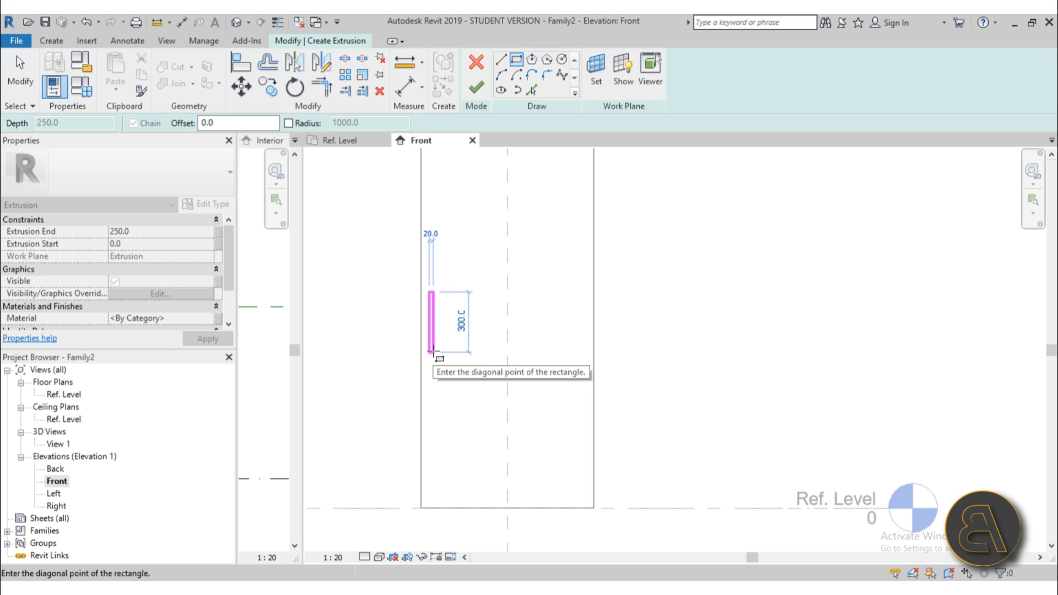
left_click(434, 352)
scroll(447, 317, "up", 4)
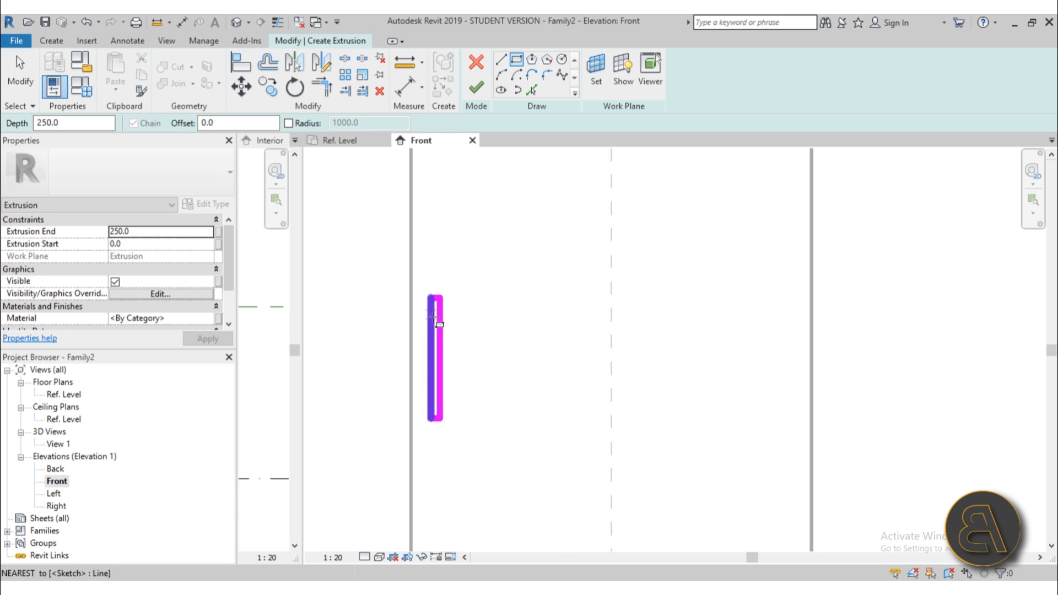
- Add aligned dimensions from the panel's left edge to both vertical sides of the handle rectangle
key("Escape")
scroll(447, 326, "up", 2)
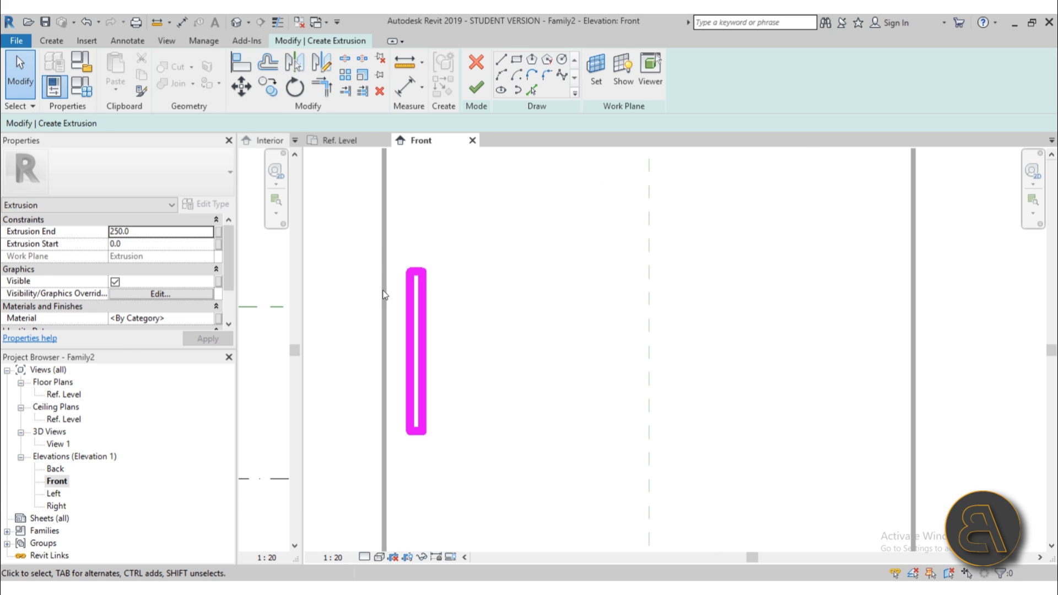
left_click(406, 87)
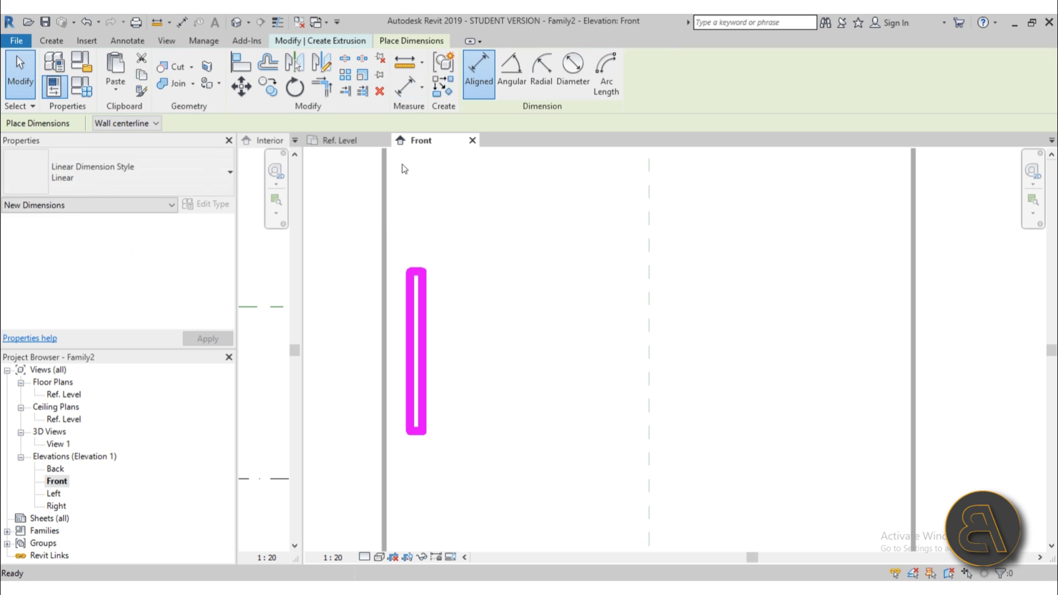
left_click(412, 310)
scroll(429, 254, "down", 2)
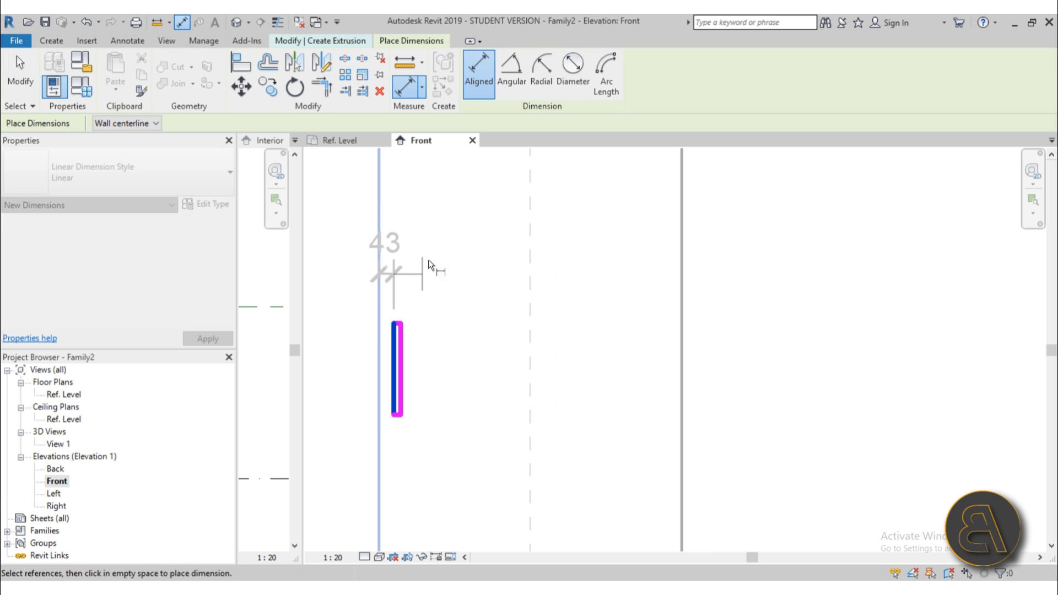
left_click(421, 229)
left_click(380, 449)
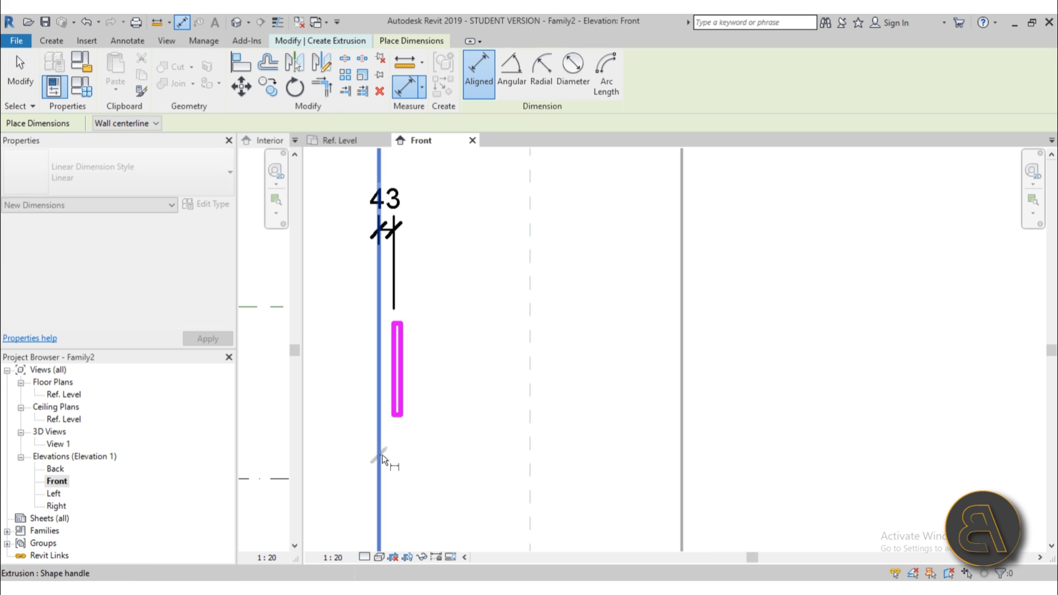
left_click(402, 386)
left_click(460, 277)
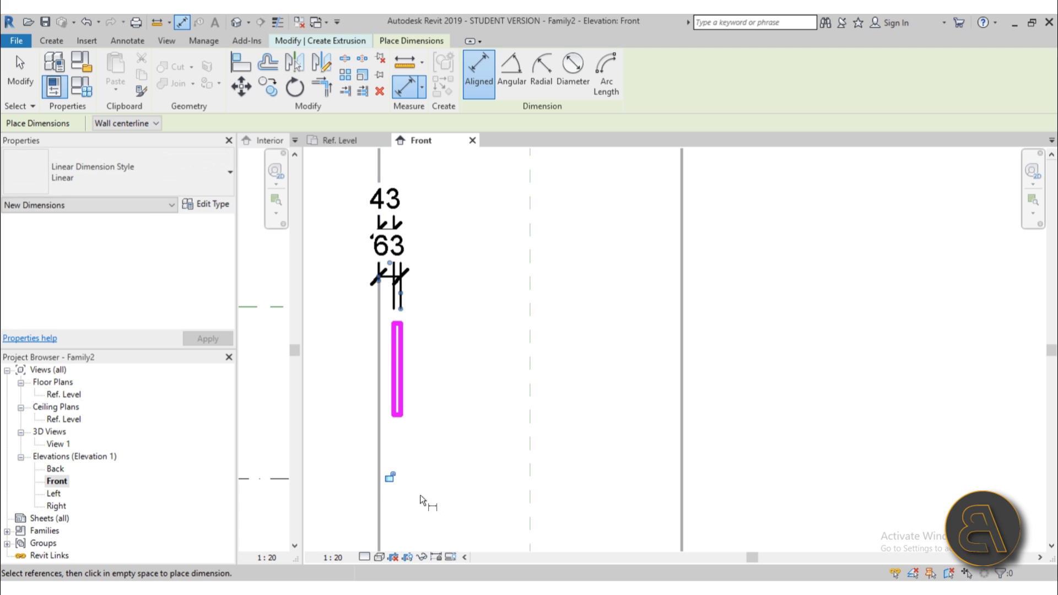
key("Escape")
key("Escape")
scroll(485, 263, "down", 2)
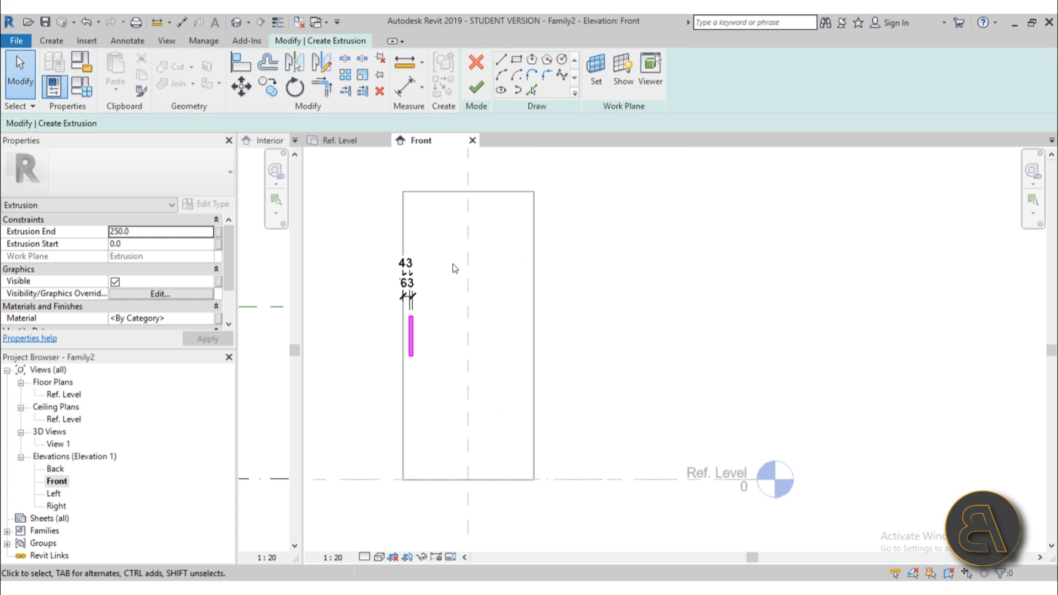
- Finish the handle sketch and set its extrusion end to 30
left_click(476, 87)
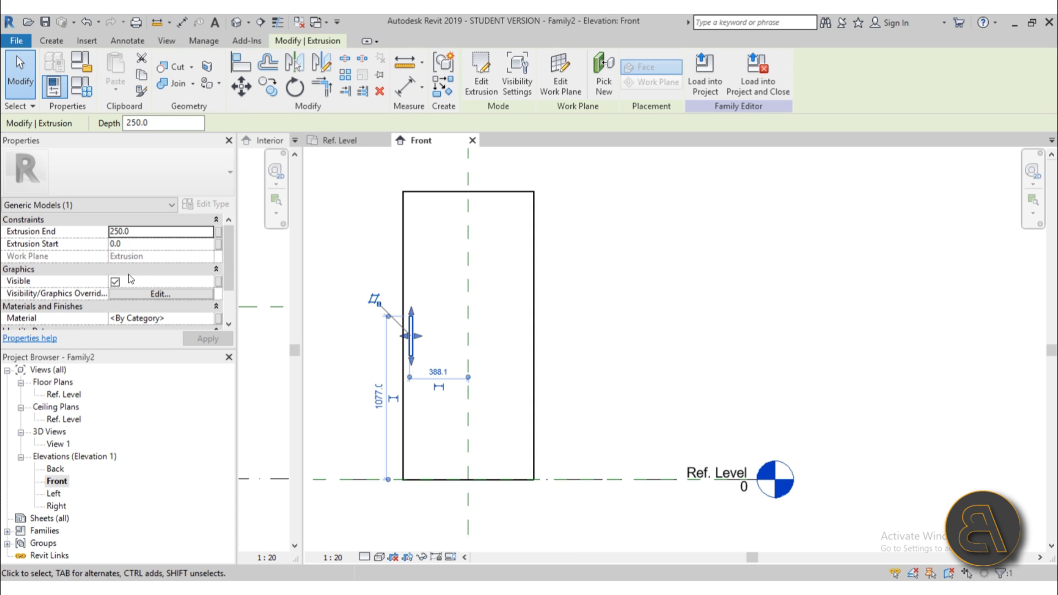
left_click(187, 233)
type("30")
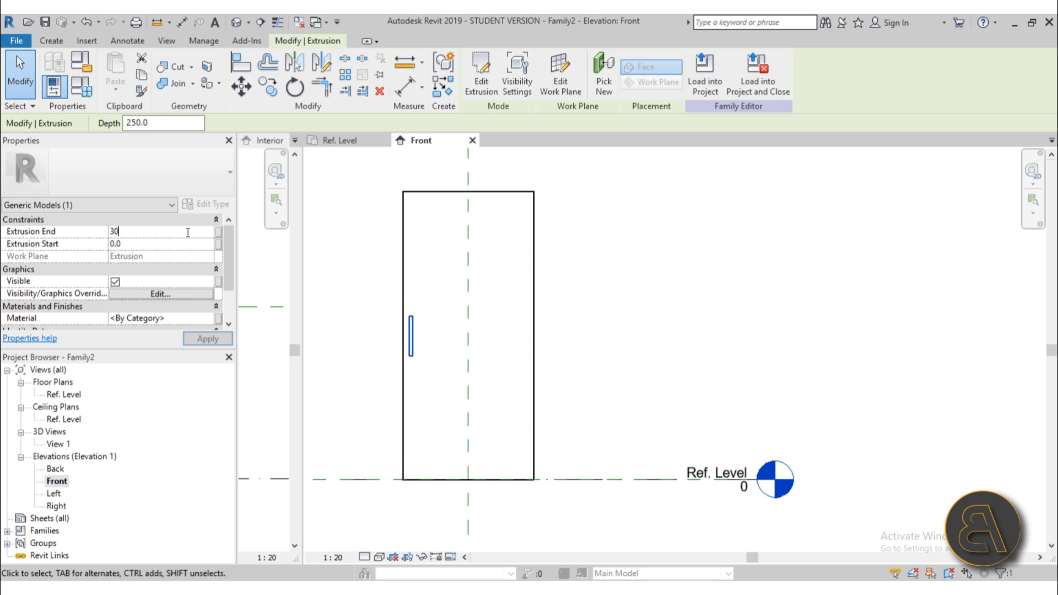
key("Return")
- Show the door panel in the default 3D view from the front and turn on thin lines
left_click(237, 22)
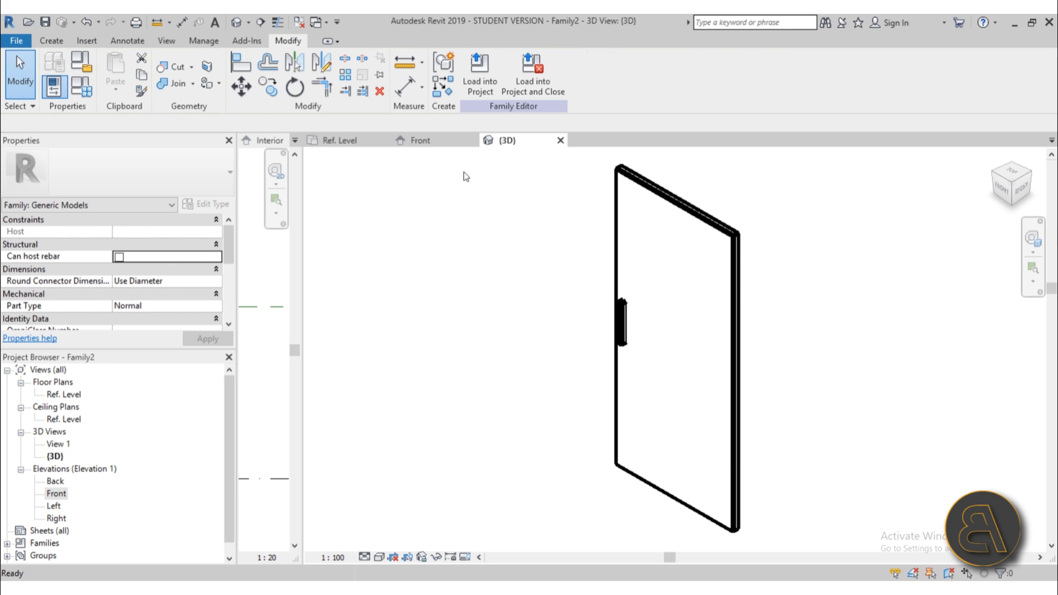
middle_click_drag(552, 298, 717, 298, "shift")
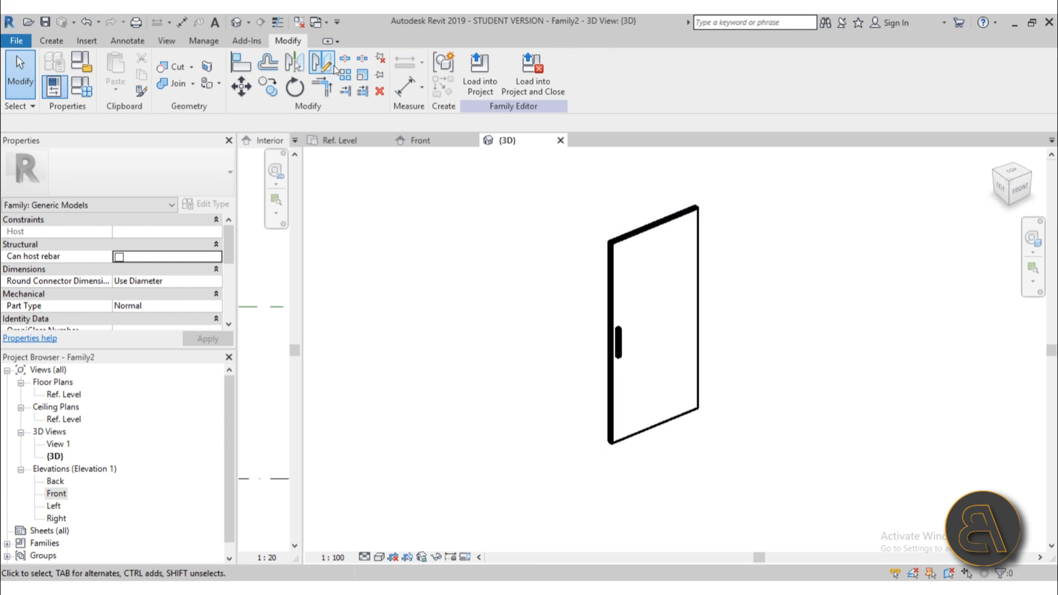
left_click(279, 22)
middle_click_drag(761, 443, 660, 466, "shift")
- Associate the door panel extrusion's material with a new instance family parameter named "material"
left_click(660, 466)
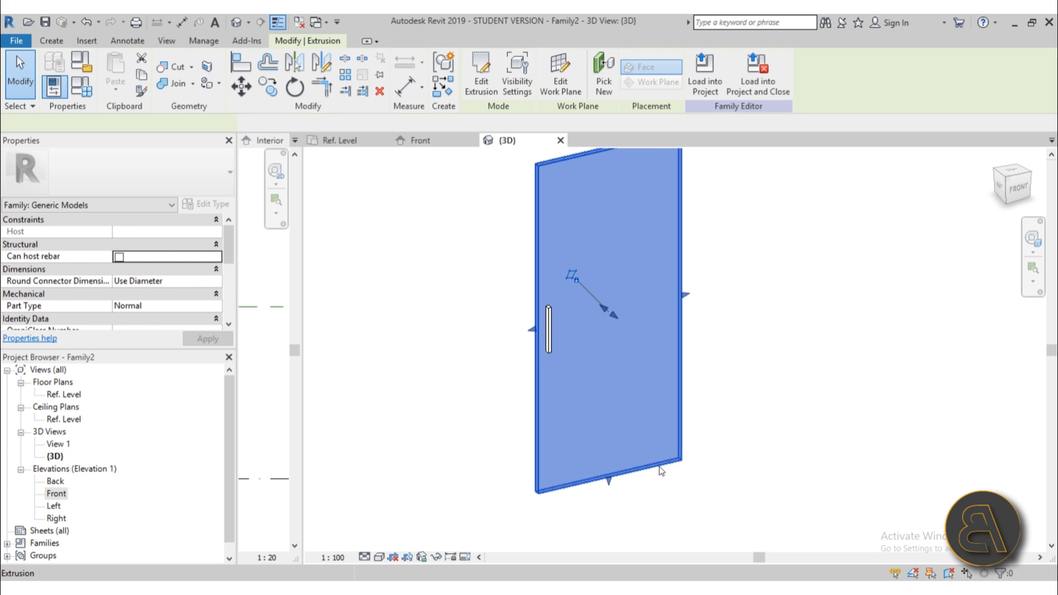
middle_click_drag(545, 381, 490, 381)
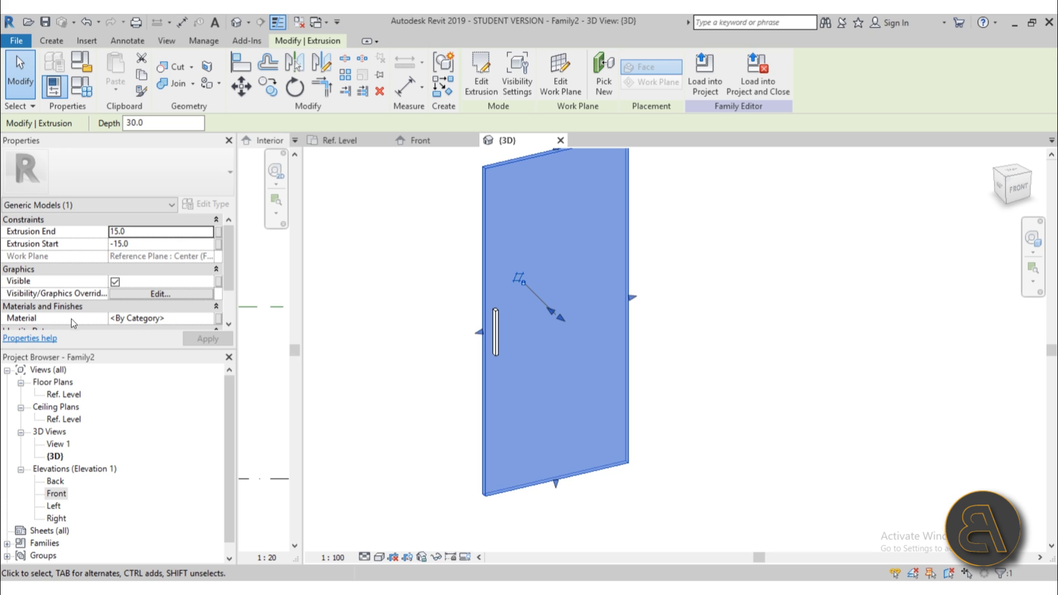
left_click(219, 321)
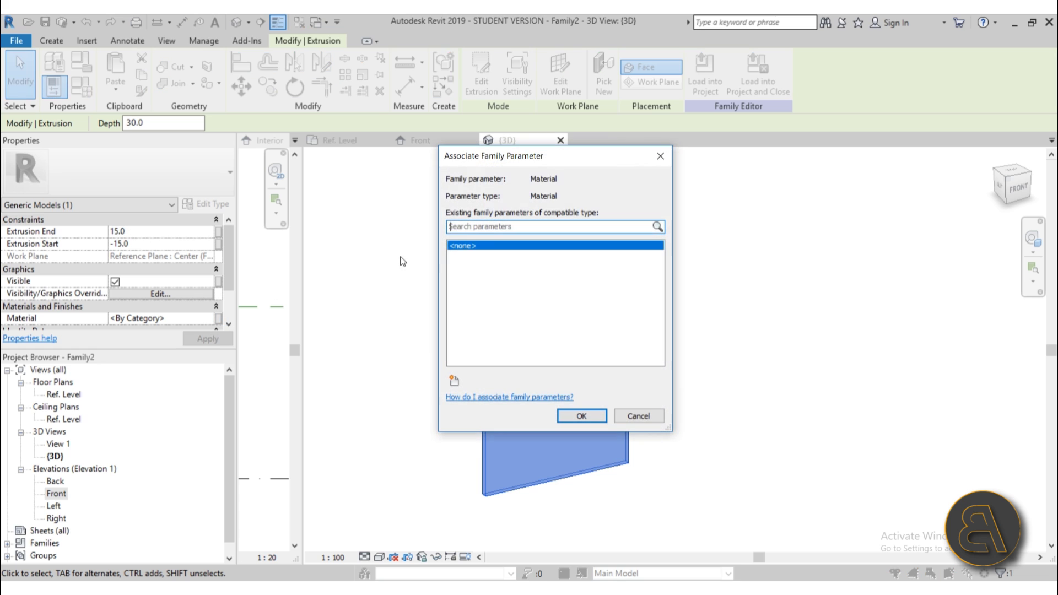
left_click(454, 381)
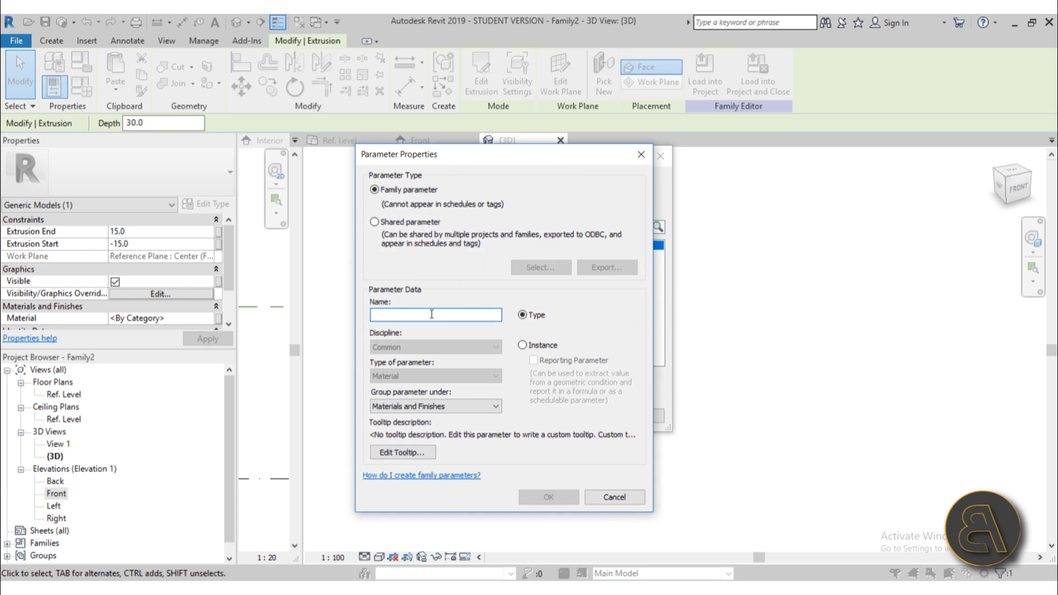
type("material")
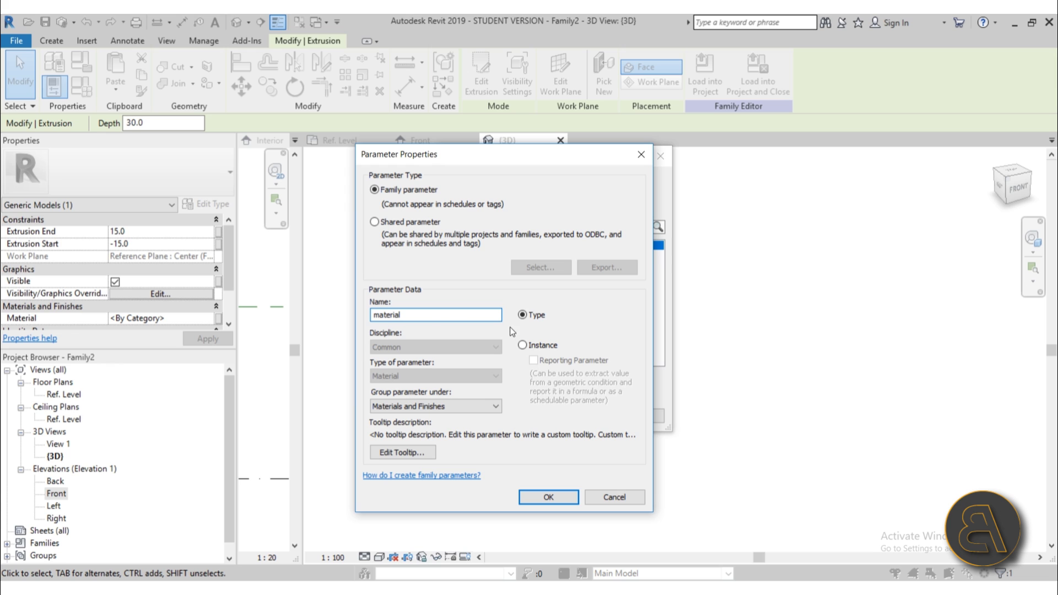
left_click(525, 345)
left_click(565, 495)
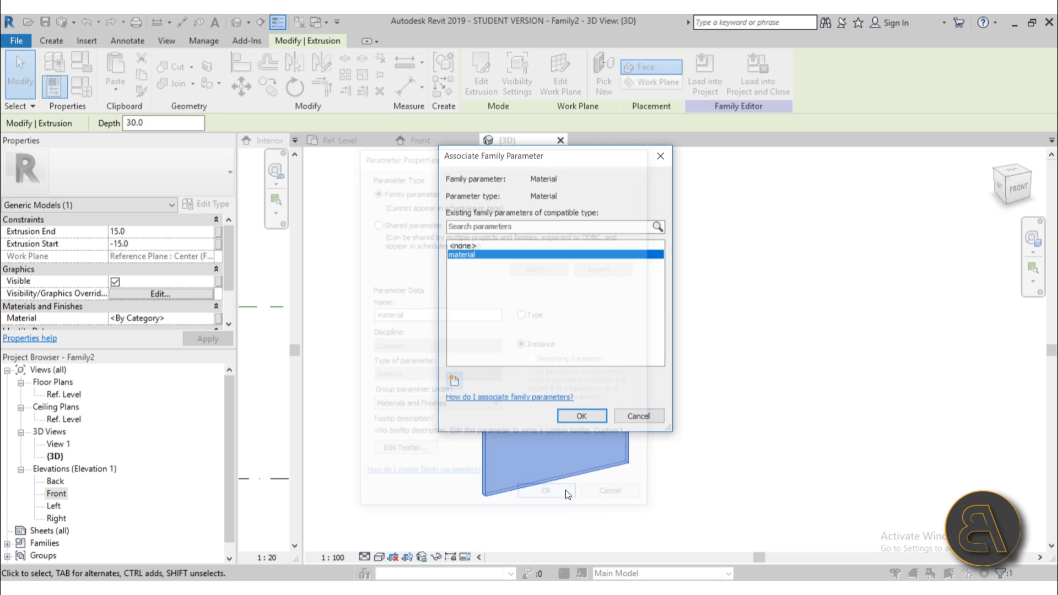
left_click(575, 416)
key("Escape")
- Find Aluminum in the material library, add it to the family and assign it to the handle extrusion
left_click(499, 361)
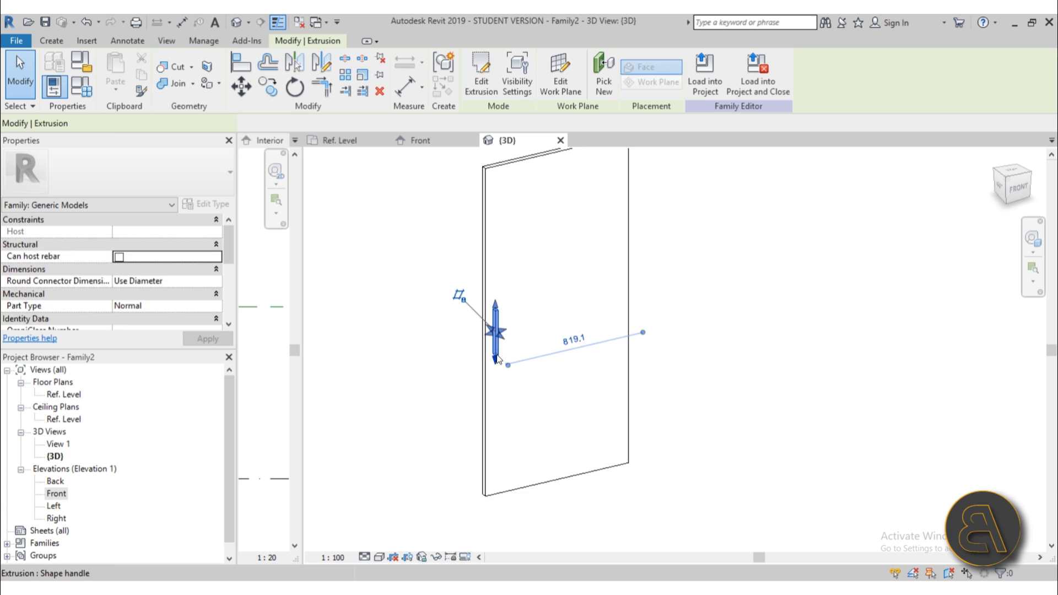
scroll(183, 303, "down", 3)
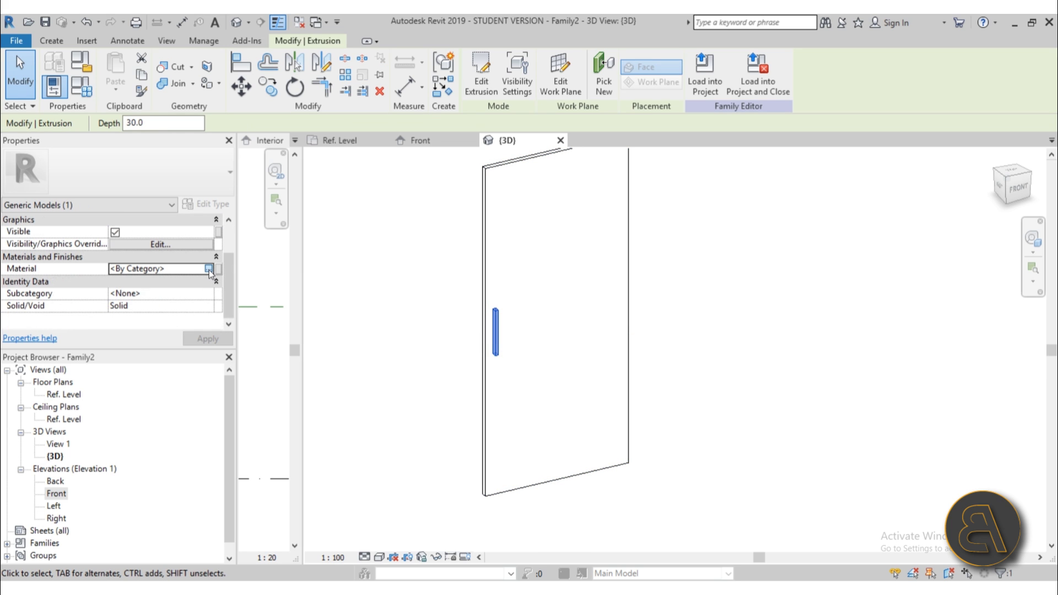
left_click(209, 269)
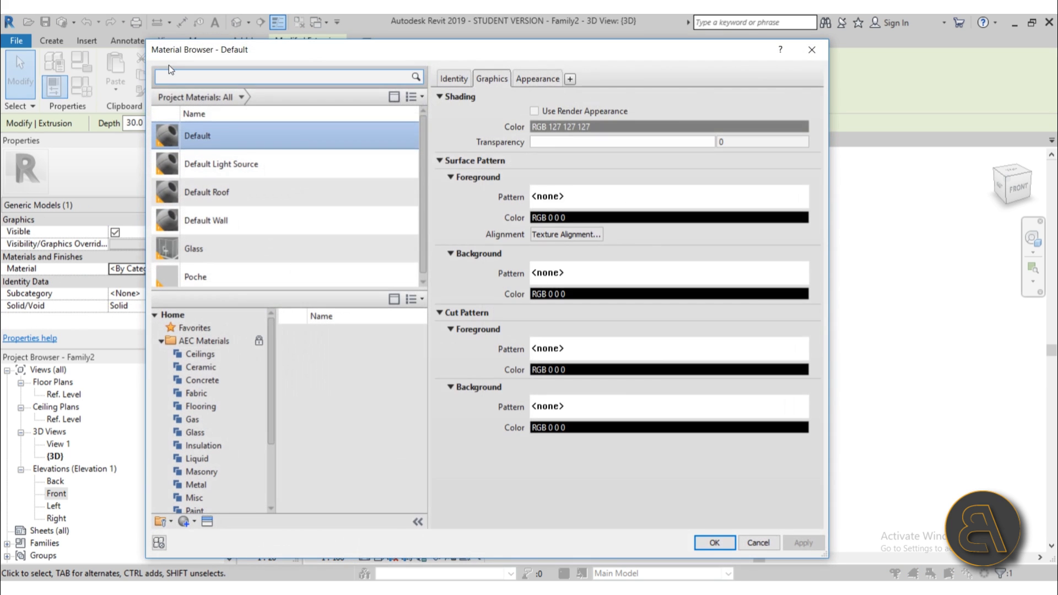
left_click(187, 74)
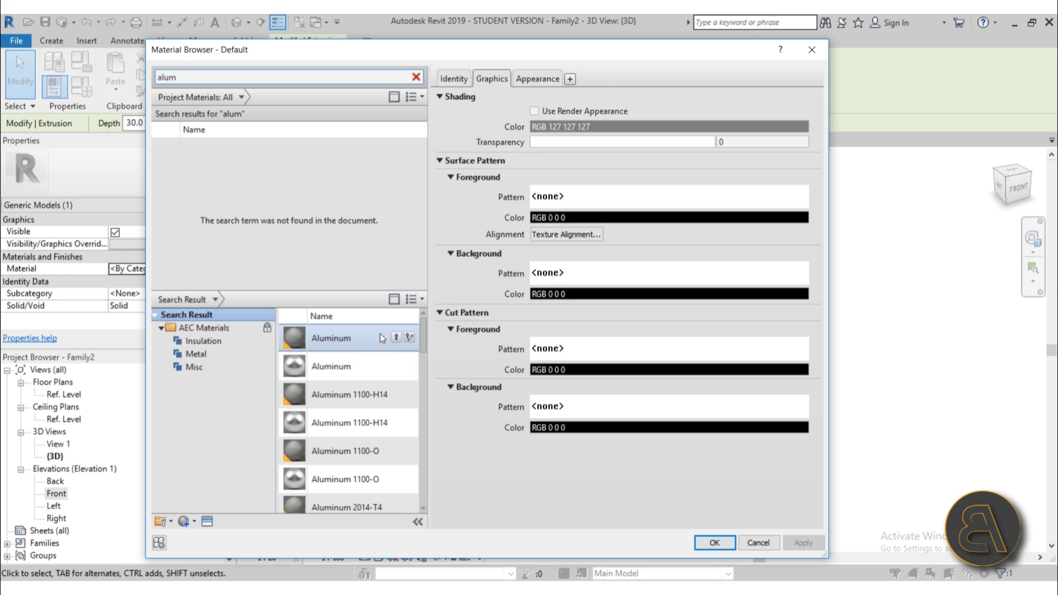
left_click(396, 338)
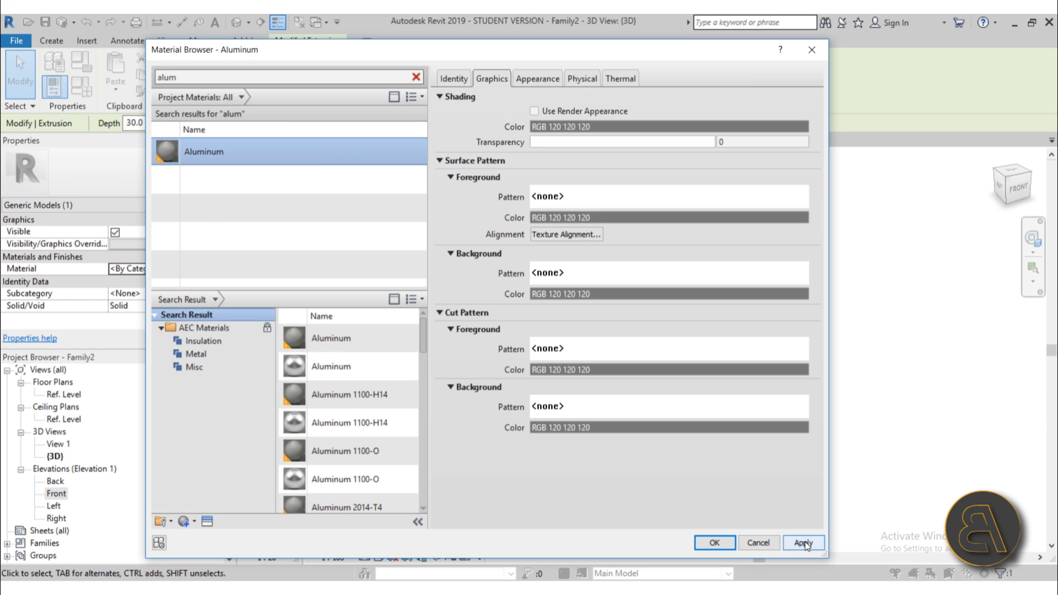
left_click(704, 542)
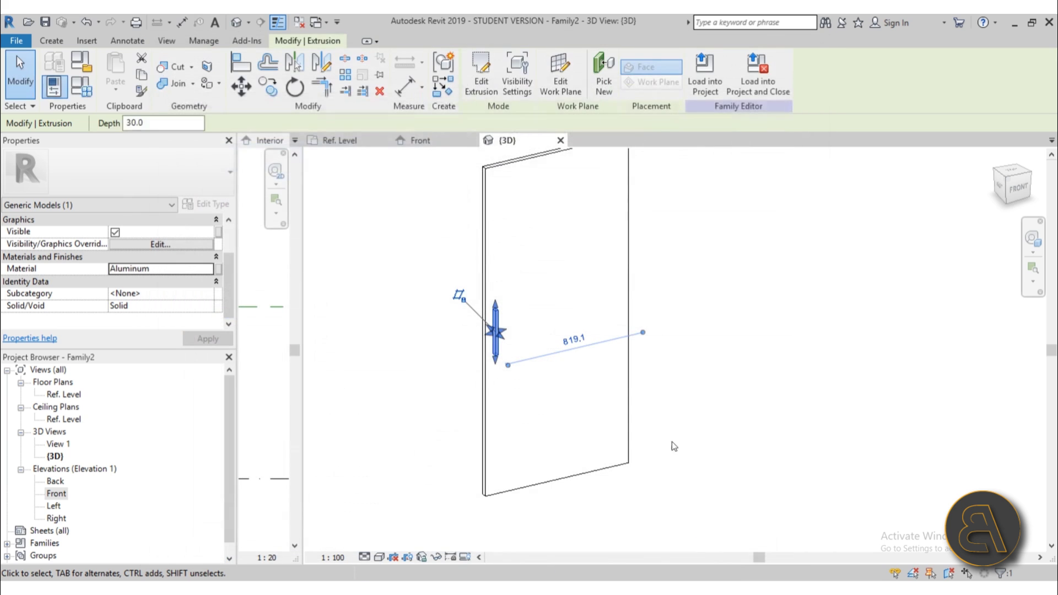
left_click(654, 417)
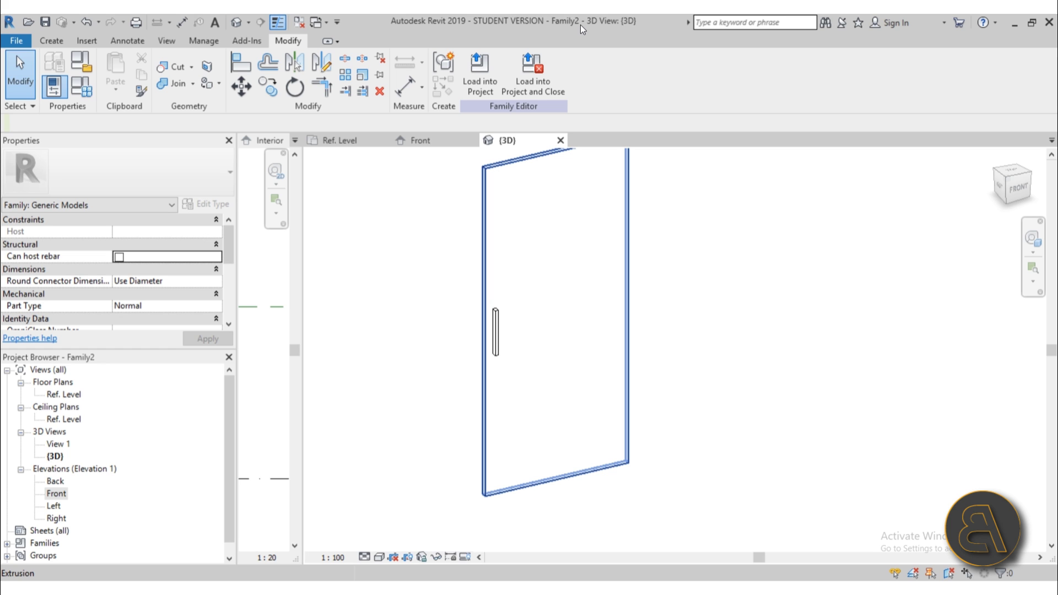
- Save the family to the Desktop as "Sliding door panel"
left_click(12, 40)
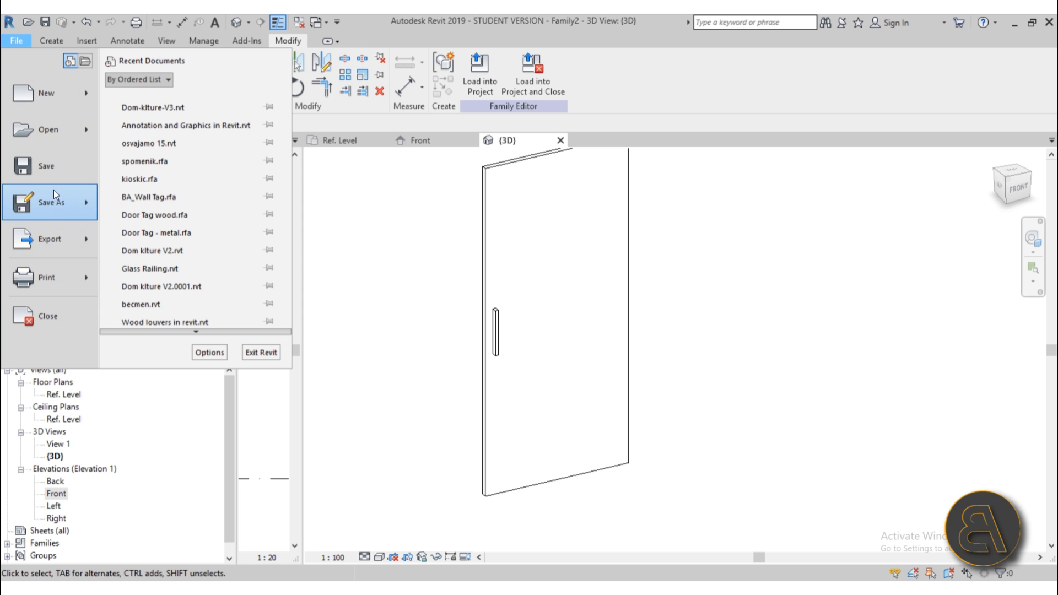
mouse_move(51, 206)
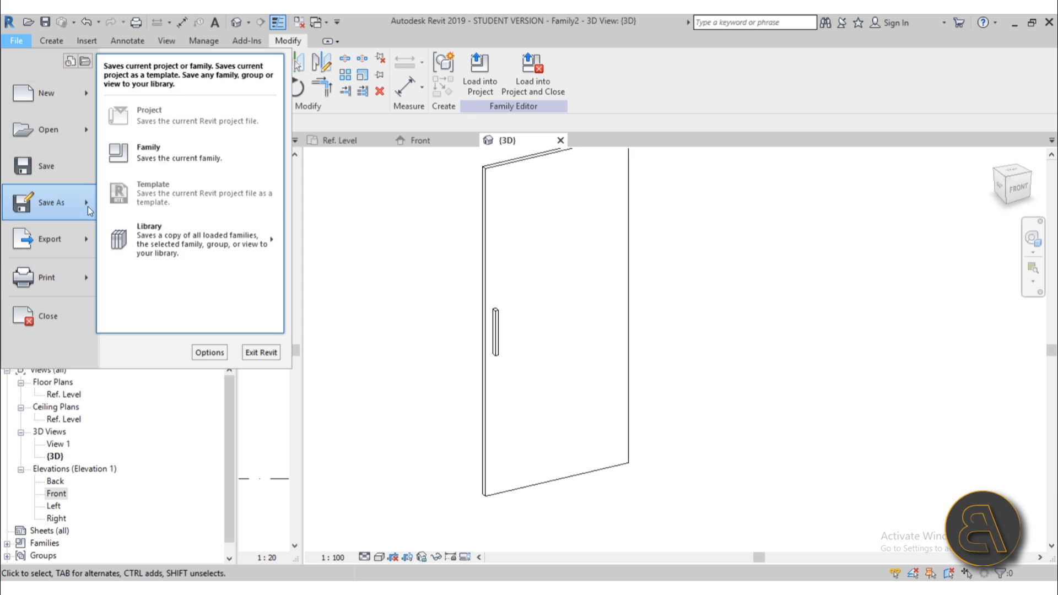
left_click(137, 159)
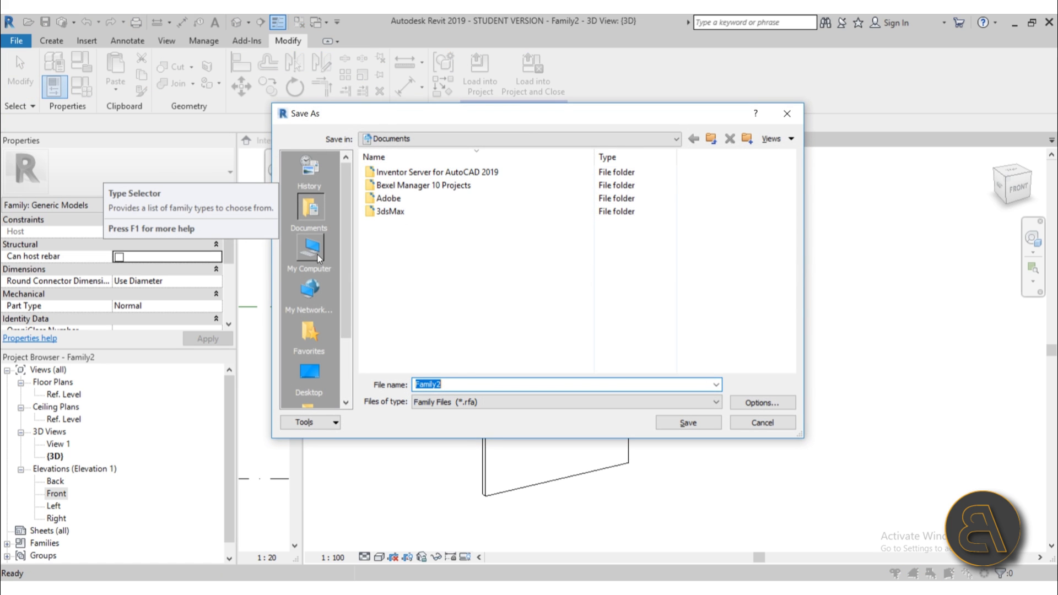
left_click(309, 375)
double_click(474, 384)
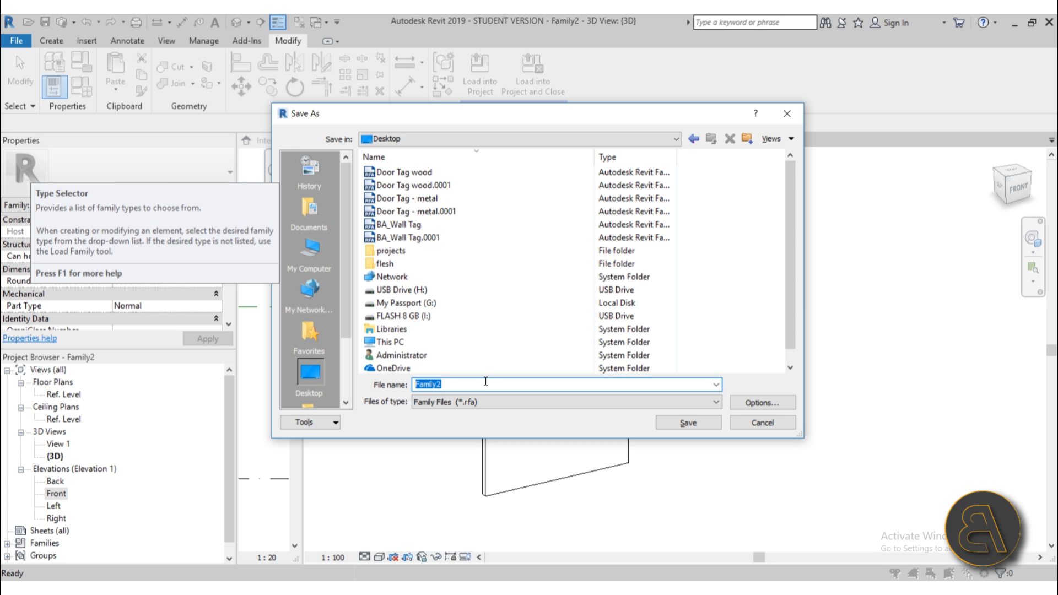
type("Sliding door panel")
key("Return")
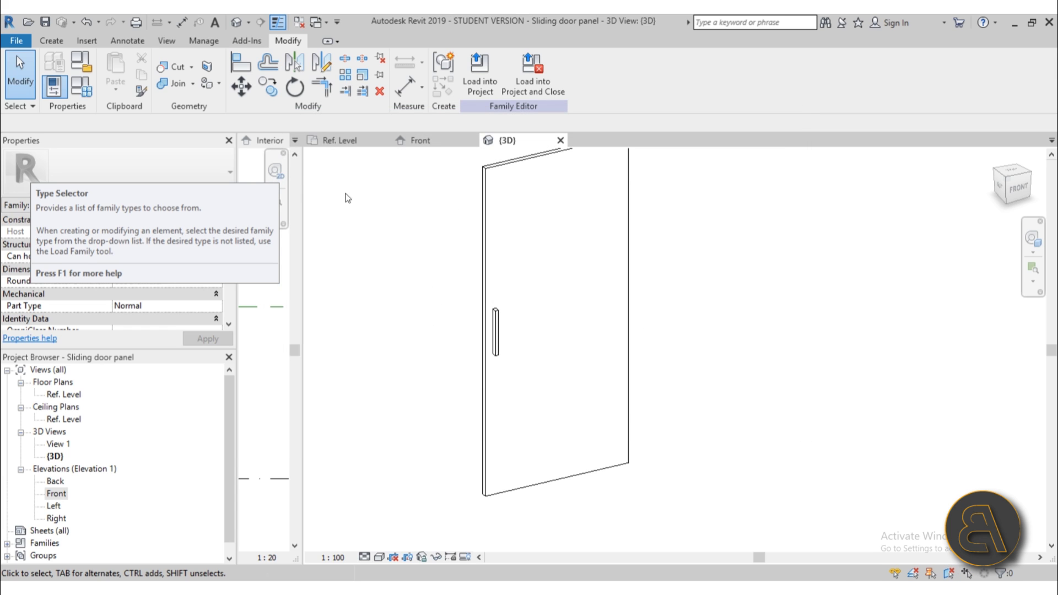
- Load the sliding door panel into the pocket door family and place one instance in the Ref. Level plan, just below the opening
left_click(488, 87)
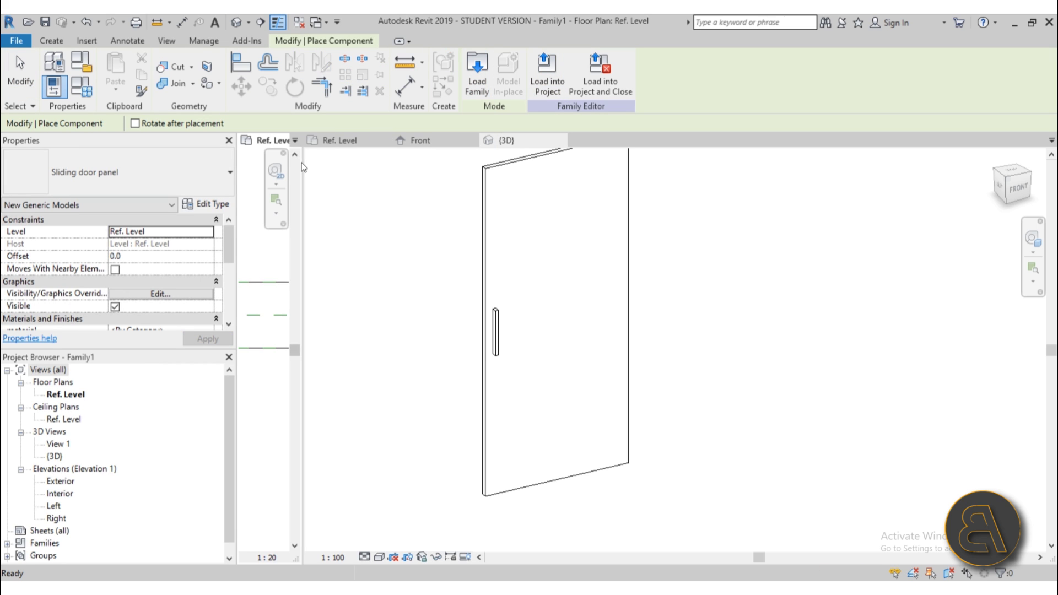
left_click_drag(303, 162, 479, 162)
left_click_drag(902, 174, 937, 174)
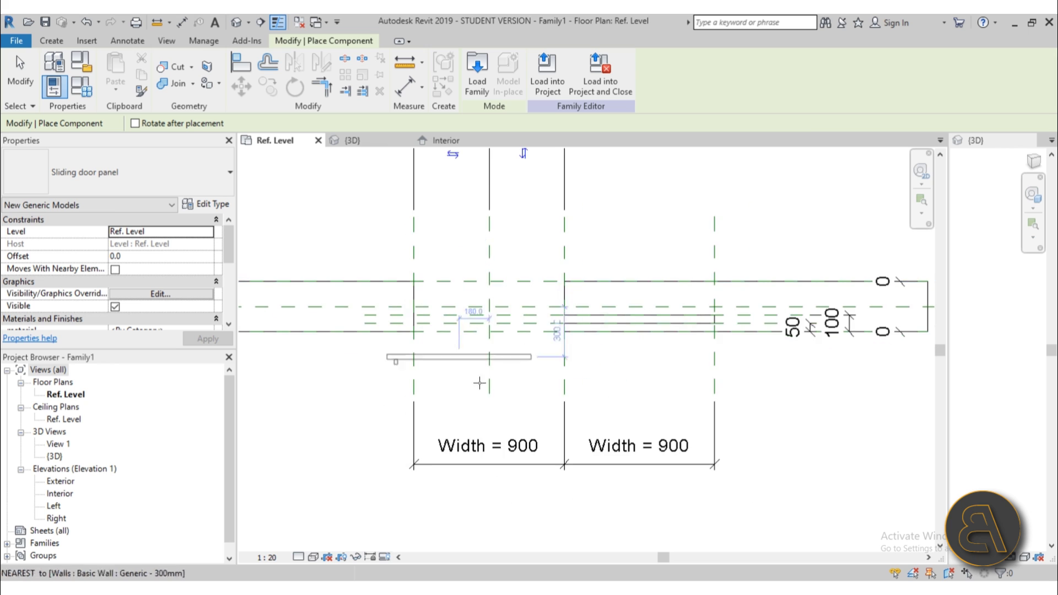
scroll(480, 383, "up", 4)
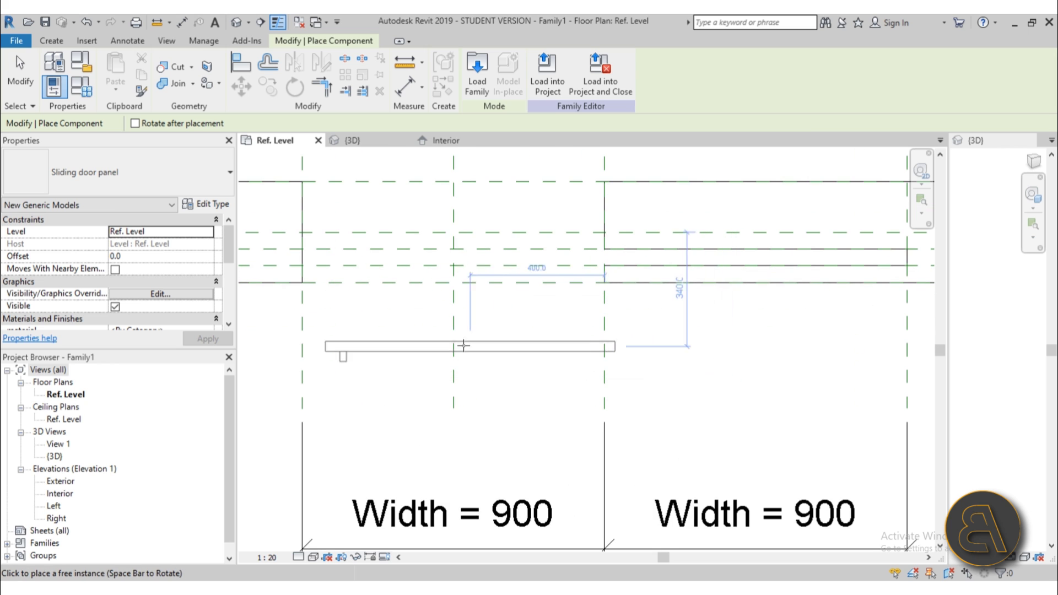
left_click(512, 327)
key("Escape")
key("Escape")
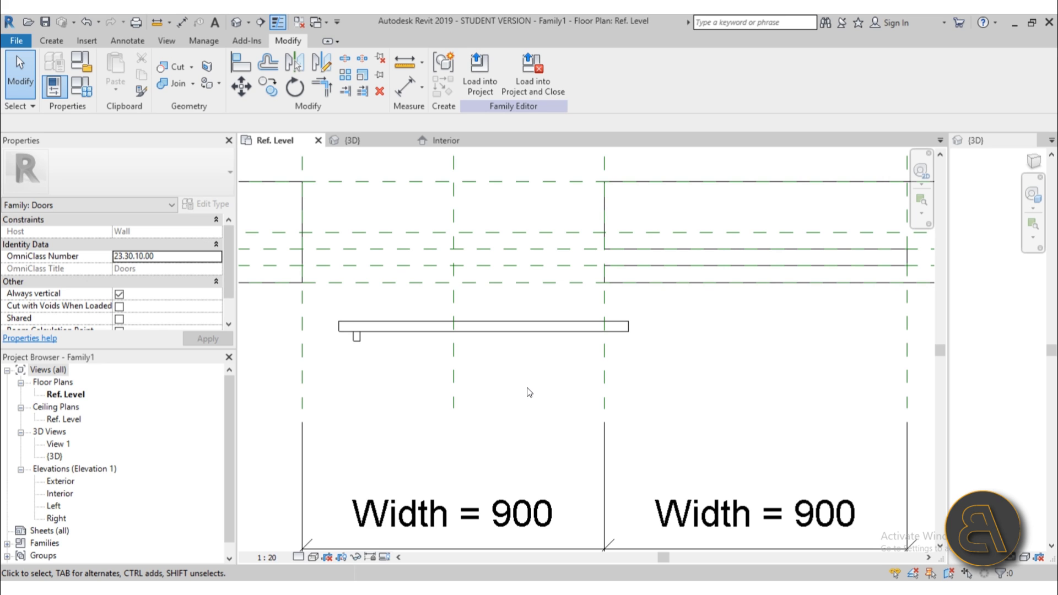
- Associate the placed sliding door panel's Height with the door family's Height parameter
left_click(488, 341)
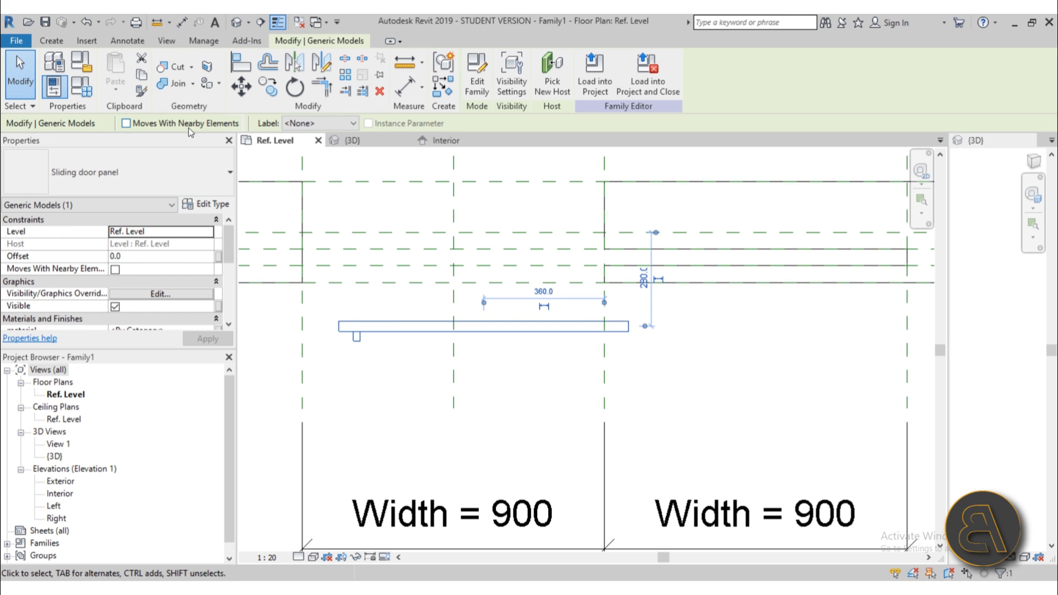
scroll(162, 250, "down", 5)
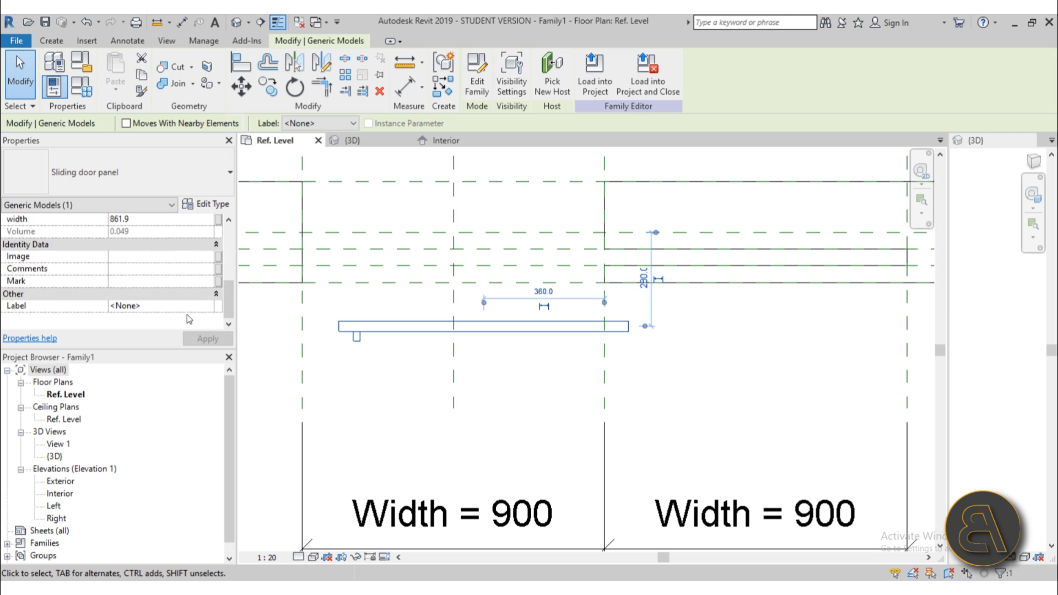
scroll(186, 315, "up", 3)
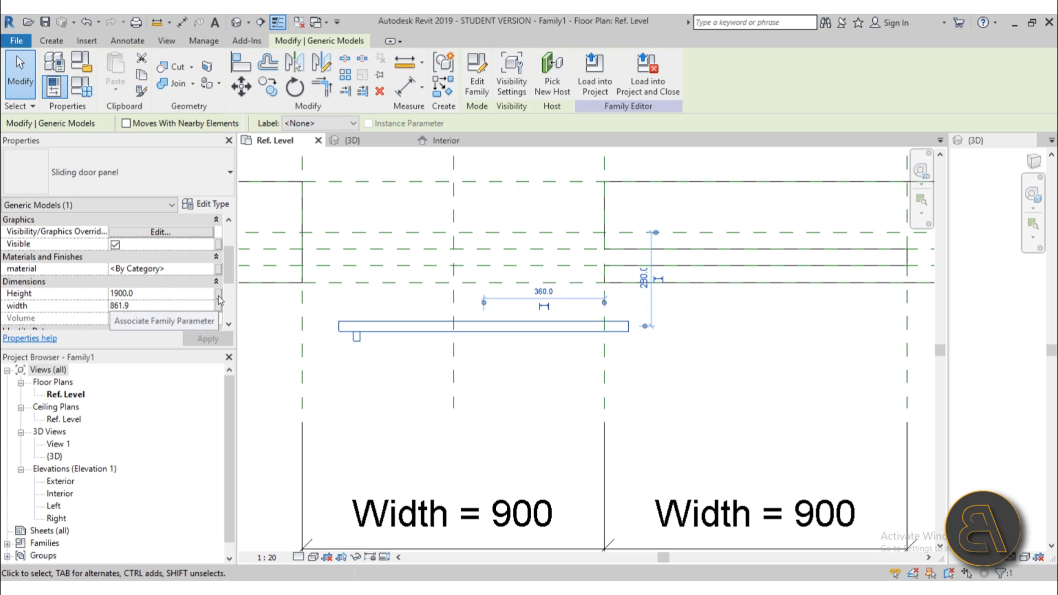
left_click(218, 297)
left_click(460, 281)
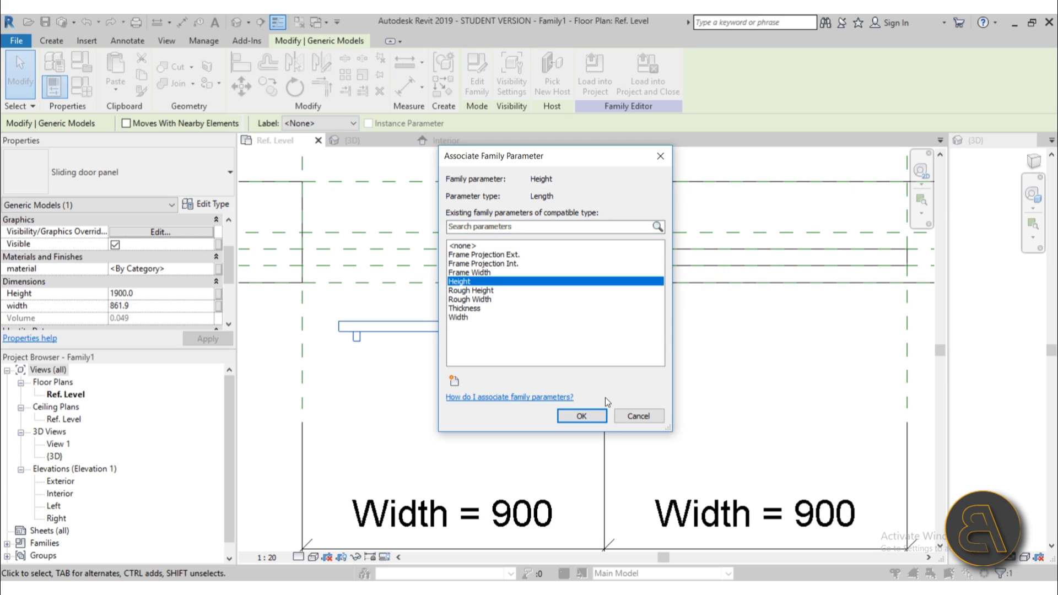
left_click(593, 417)
left_click(472, 417)
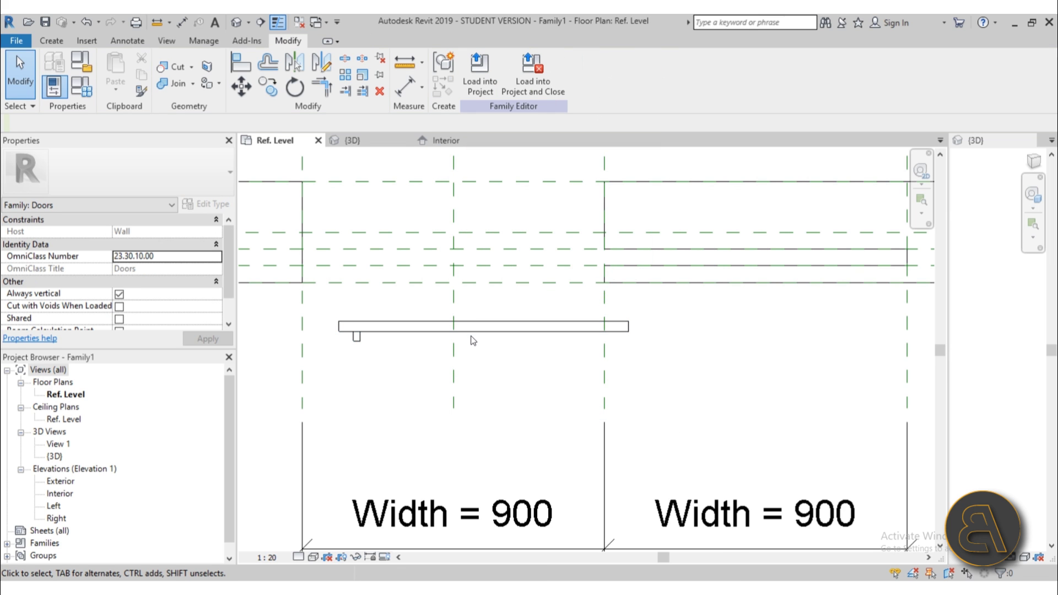
- Examine the door panel and its handle in plan against the opening and the wall pocket
scroll(470, 364, "up", 2)
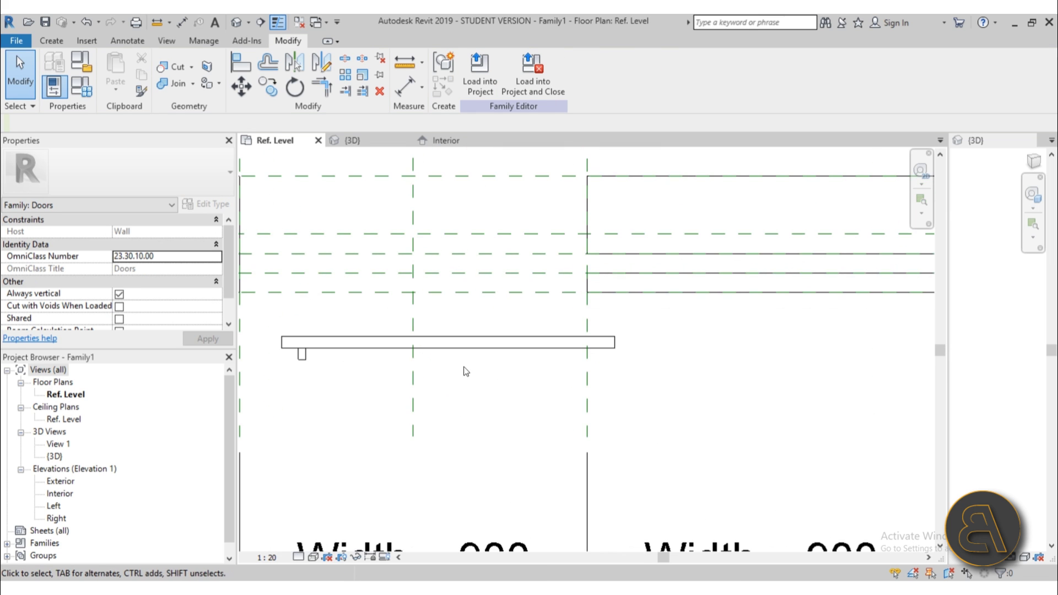
scroll(389, 363, "down", 1)
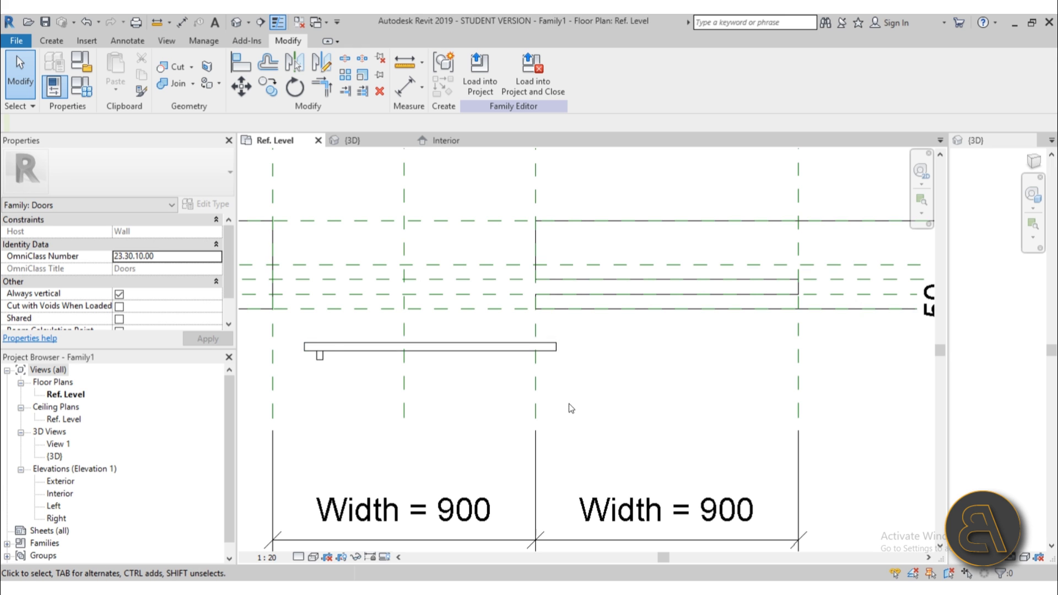
scroll(529, 255, "down", 1)
scroll(543, 323, "up", 2)
scroll(382, 319, "down", 2)
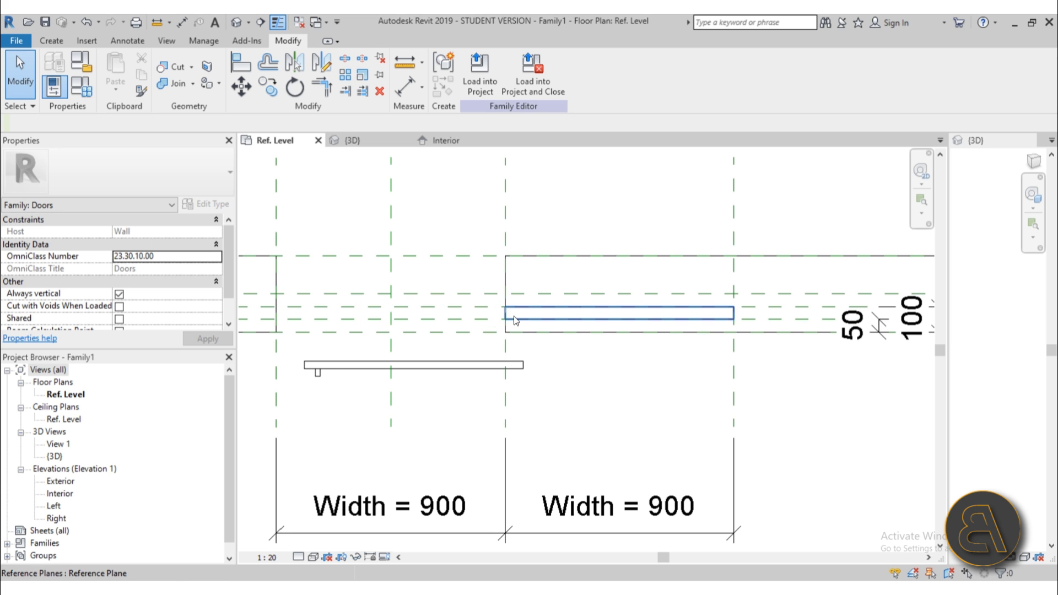
scroll(318, 377, "up", 2)
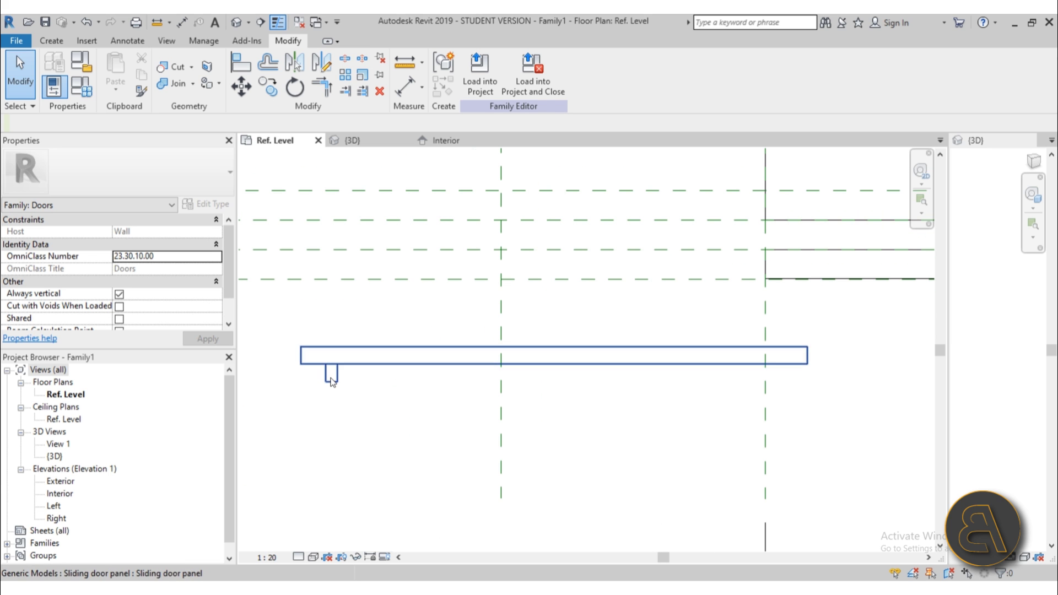
scroll(331, 381, "down", 3)
middle_click_drag(489, 374, 464, 389)
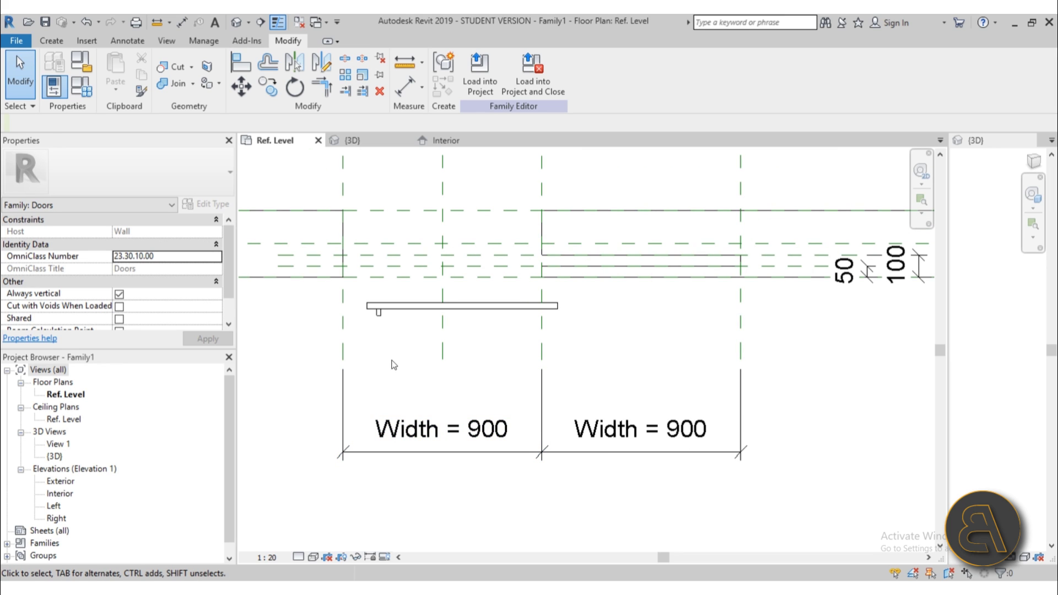
- Create an instance length family parameter named "whidth + 100", grouped under Dimensions
left_click(81, 90)
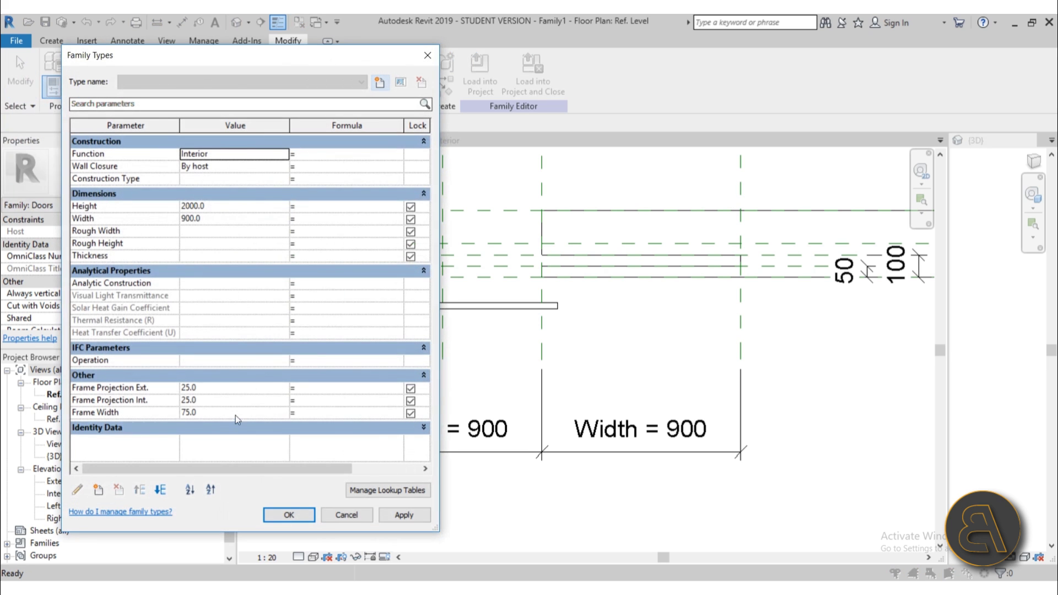
left_click(99, 490)
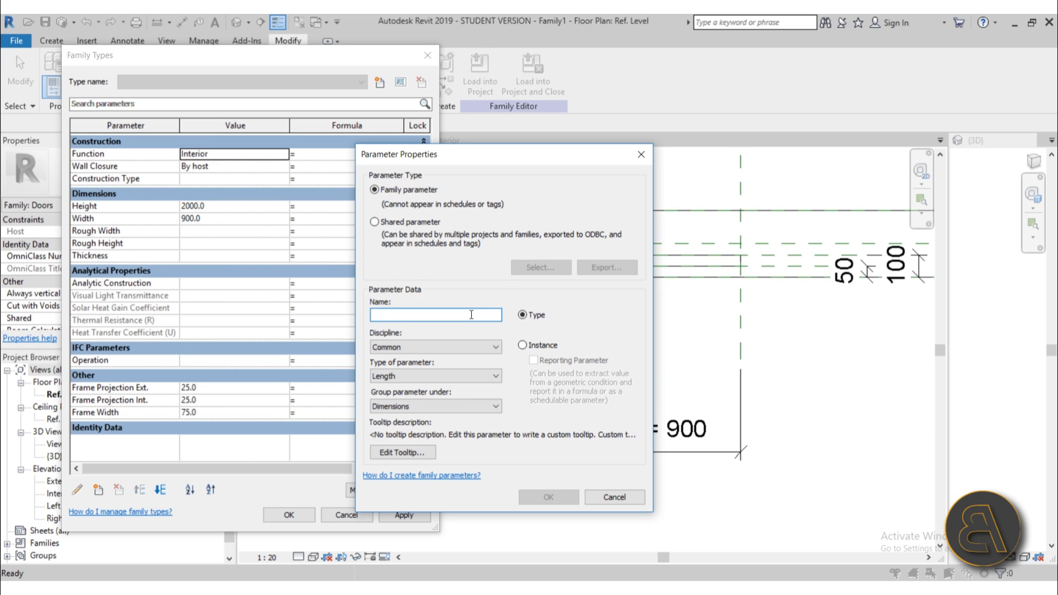
type("whidth + 100")
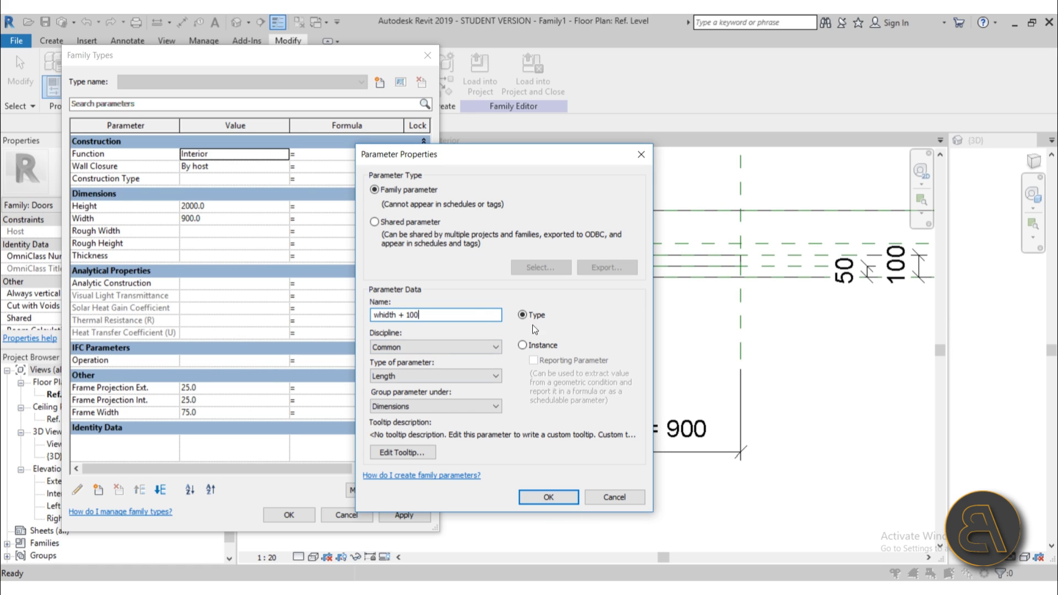
left_click(534, 346)
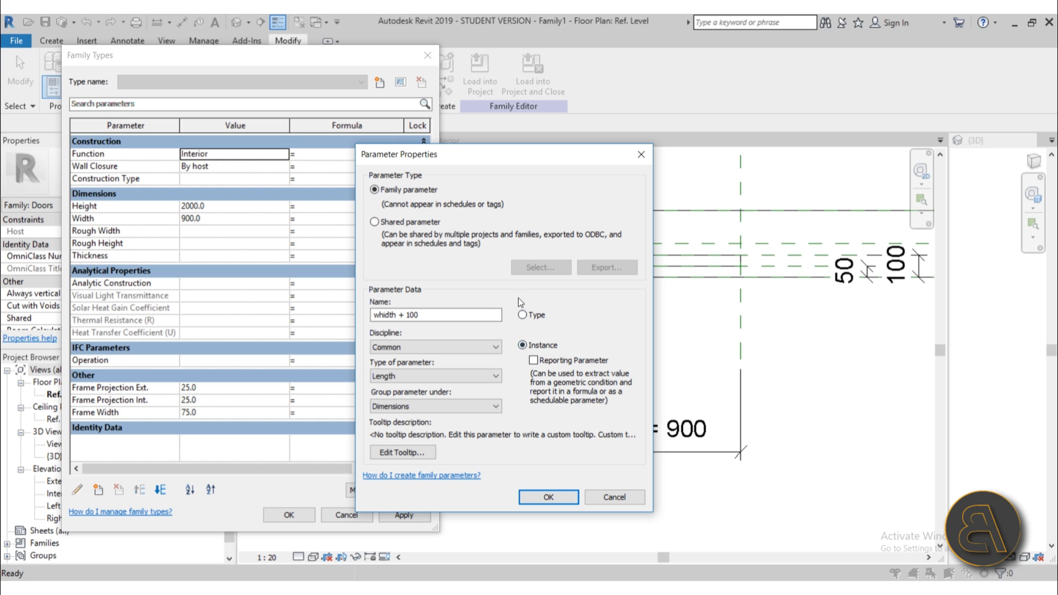
left_click(551, 496)
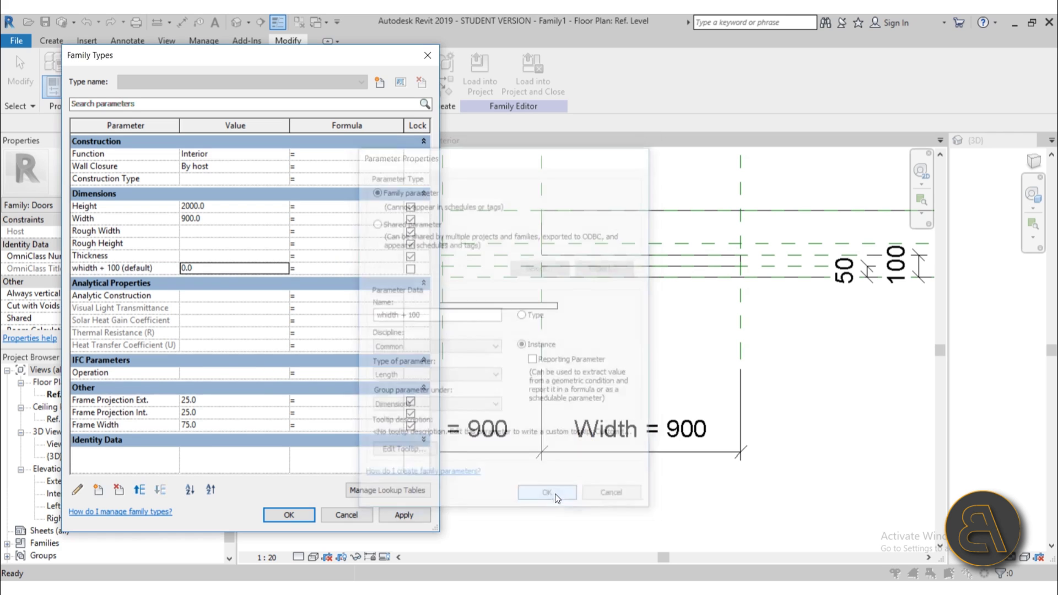
- Give the "whidth + 100" parameter the formula Width + 100 and apply the family type changes
left_click(107, 219)
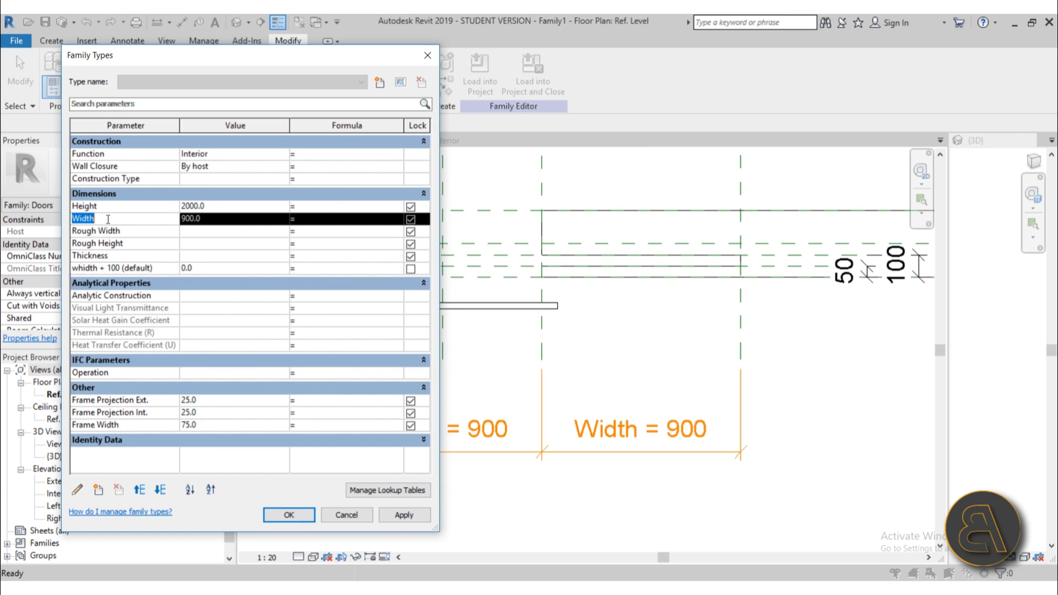
left_click(328, 270)
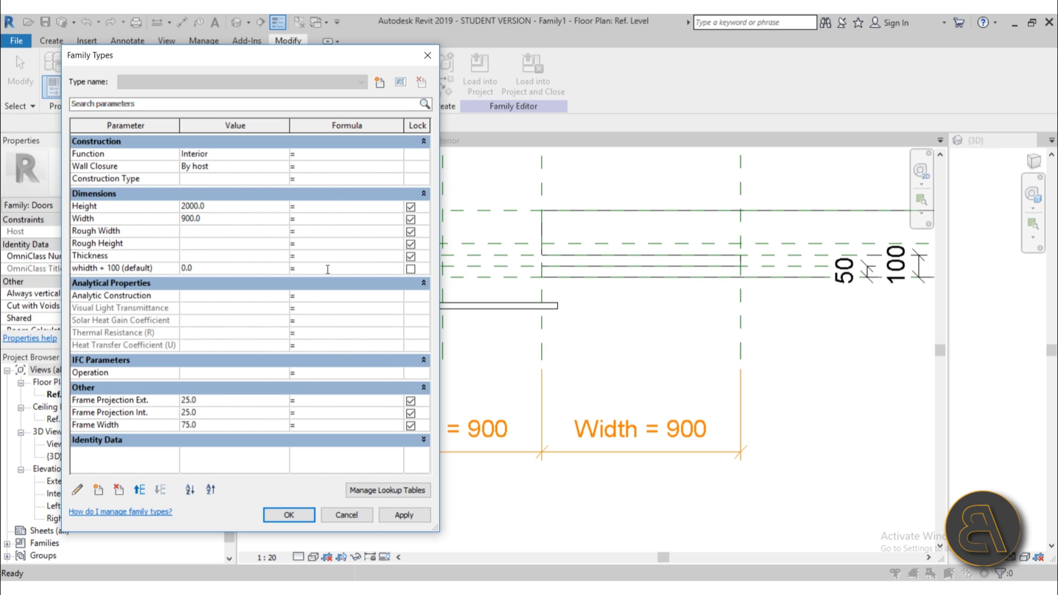
type("Width + 100")
left_click(411, 274)
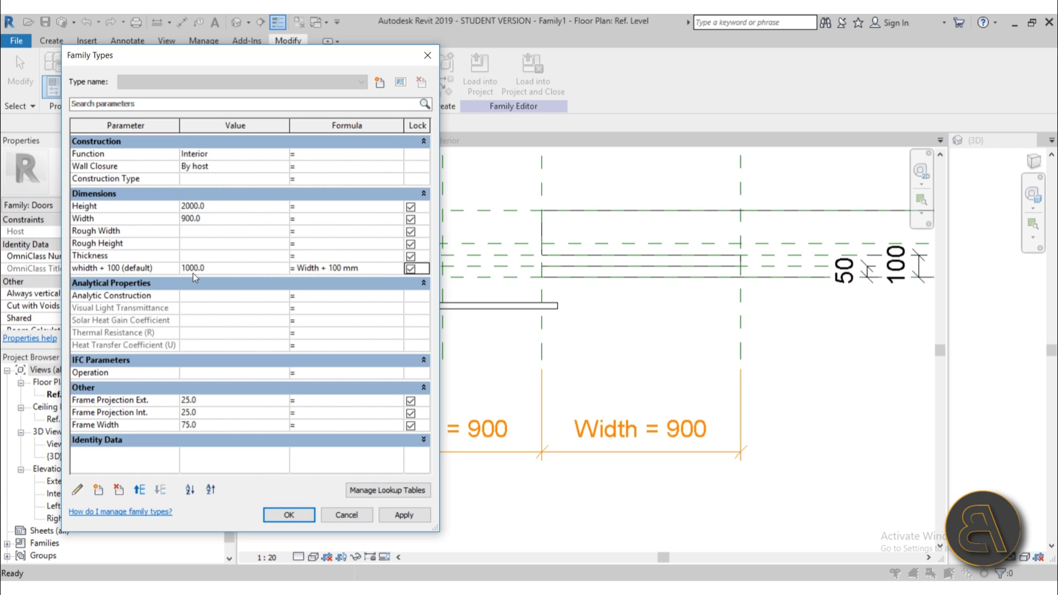
left_click(409, 516)
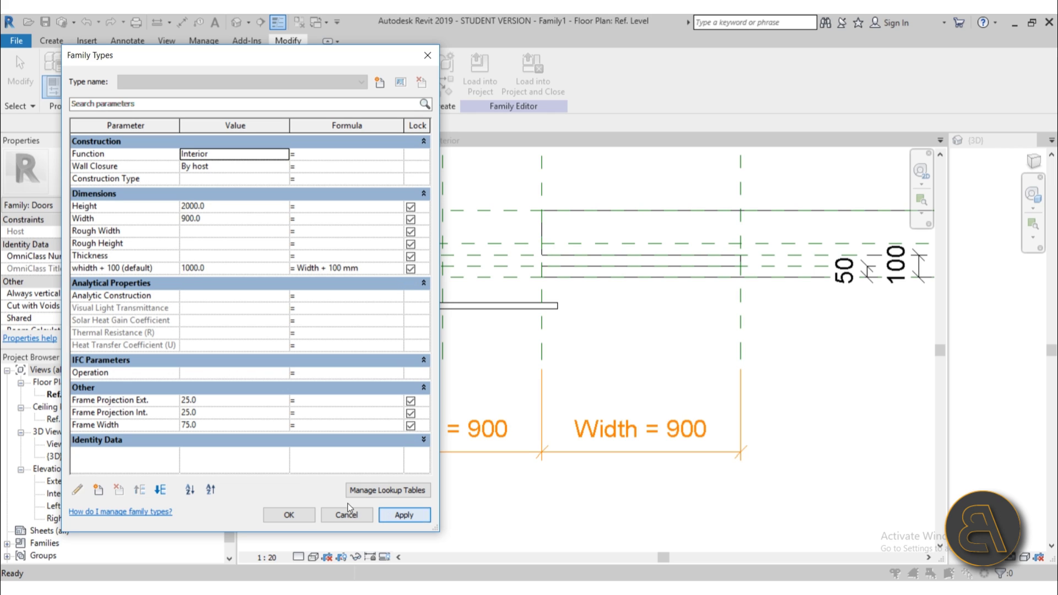
left_click(289, 515)
- Associate the sliding door panel's width with the "whidth + 100" family parameter
left_click(378, 307)
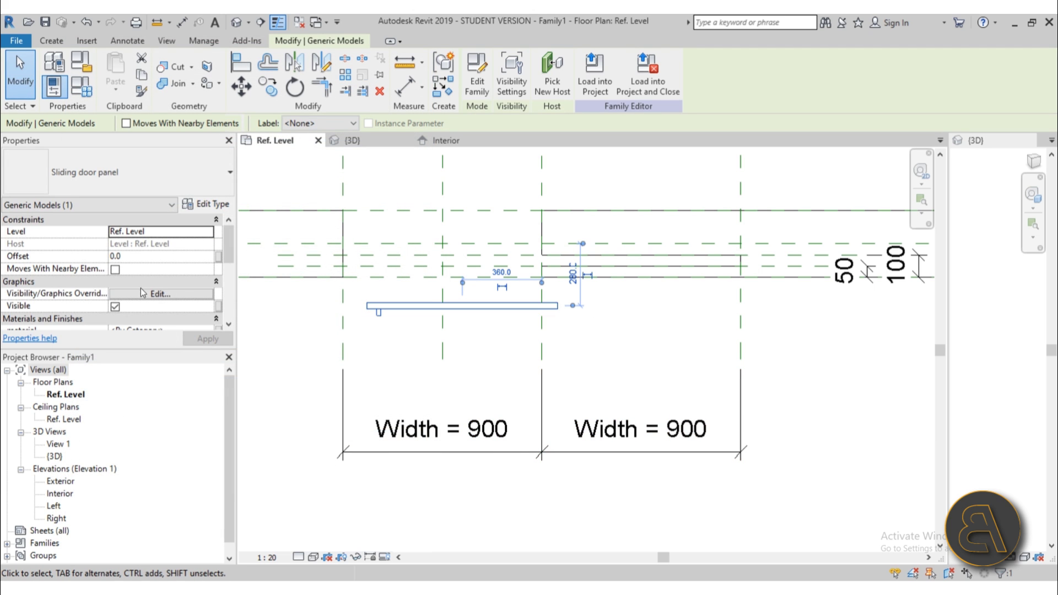
scroll(146, 292, "down", 3)
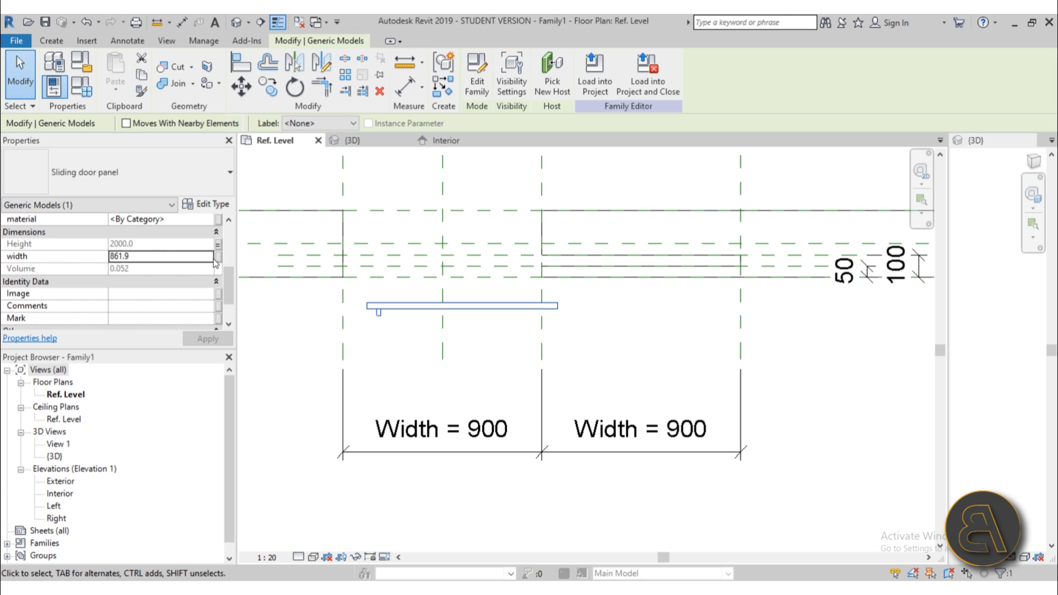
left_click(219, 256)
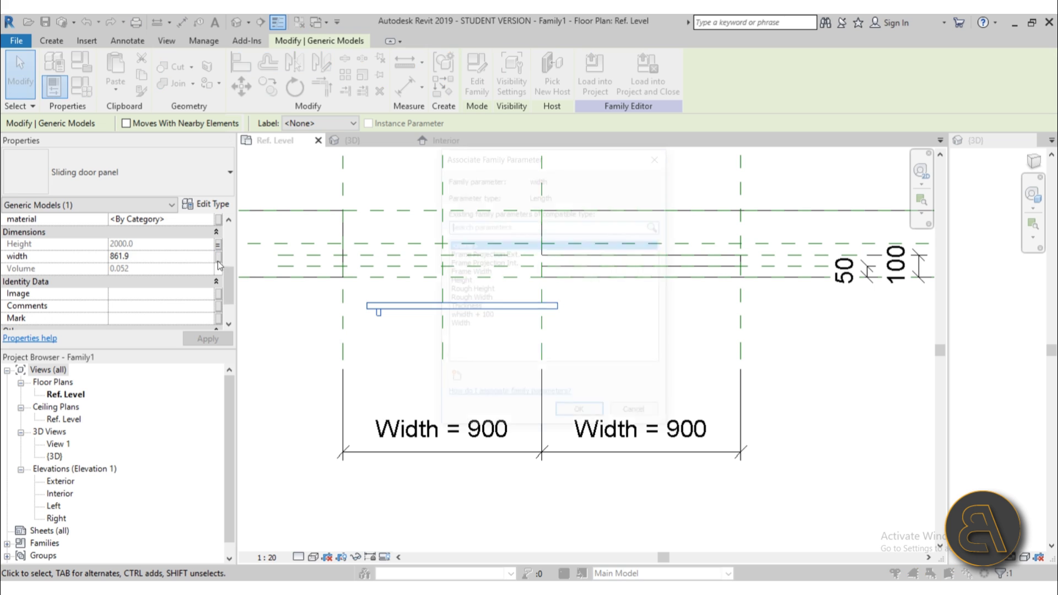
left_click(463, 319)
left_click(600, 417)
left_click(663, 368)
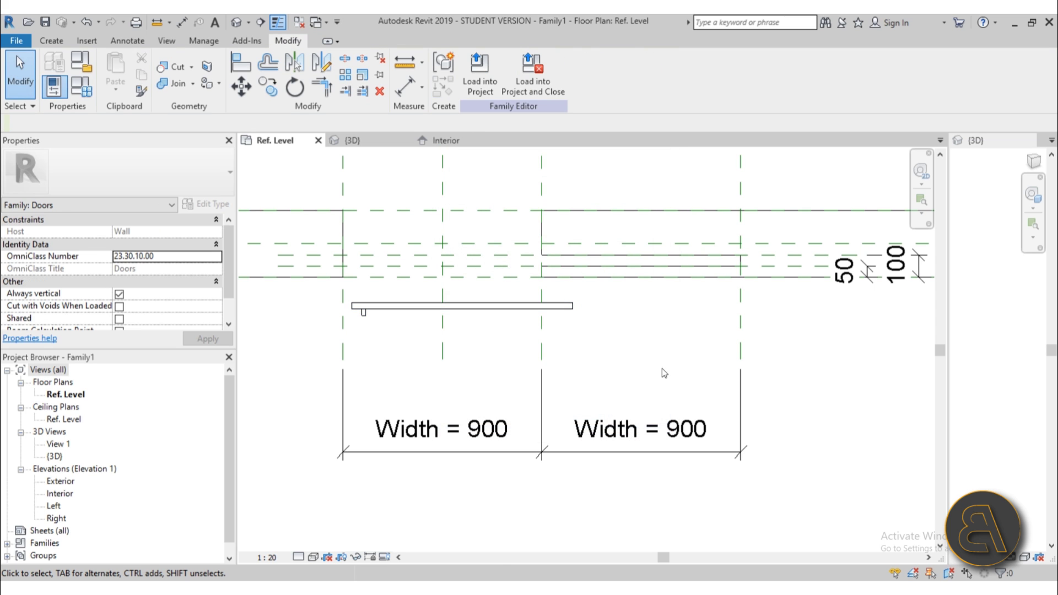
- Move the sliding door panel from below the wall up into the opening, near the pocket
left_click(480, 305)
left_click(480, 333)
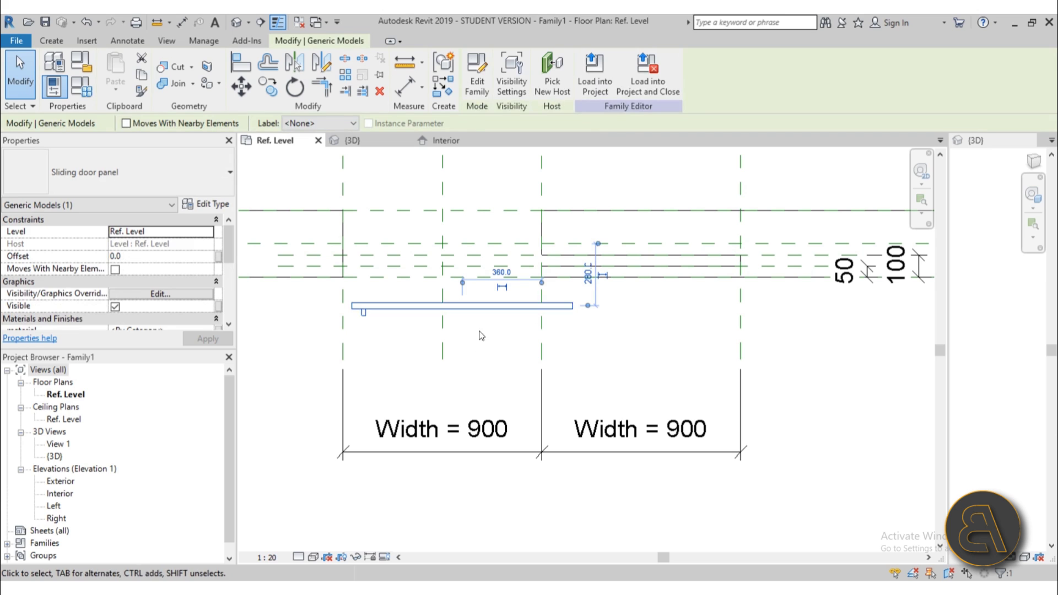
scroll(418, 309, "up", 2)
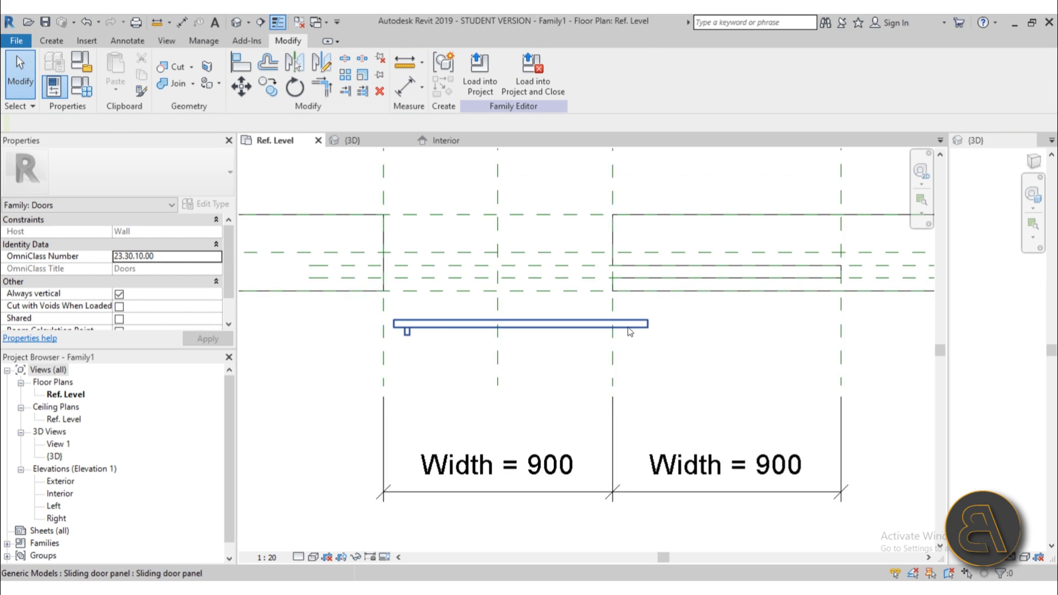
middle_click_drag(628, 327, 386, 326)
scroll(834, 282, "up", 3)
scroll(833, 282, "down", 3)
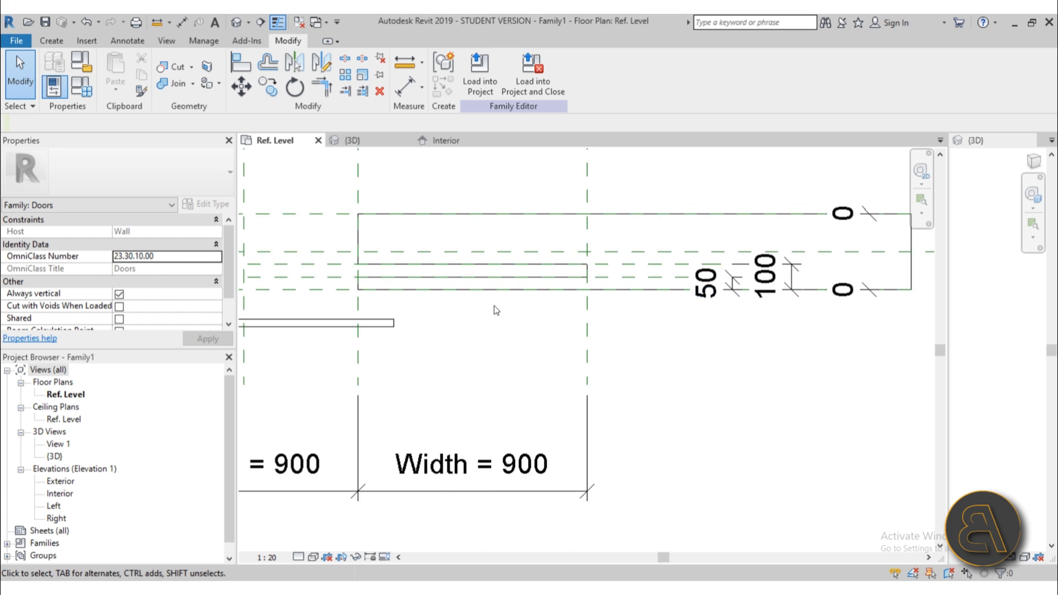
middle_click_drag(494, 307, 465, 356)
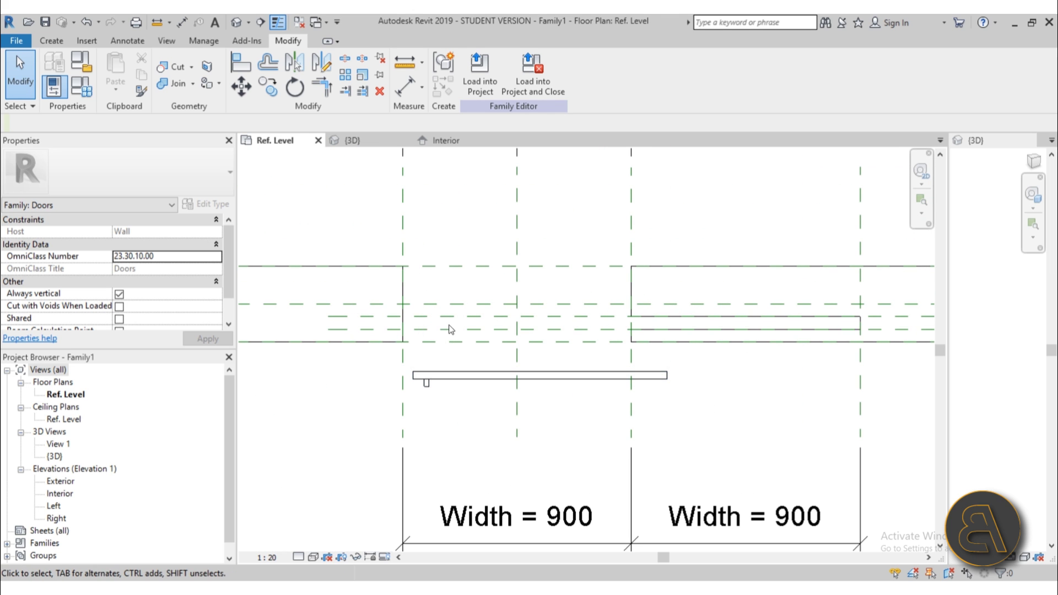
scroll(452, 330, "up", 3)
left_click_drag(481, 415, 473, 287)
left_click(485, 406)
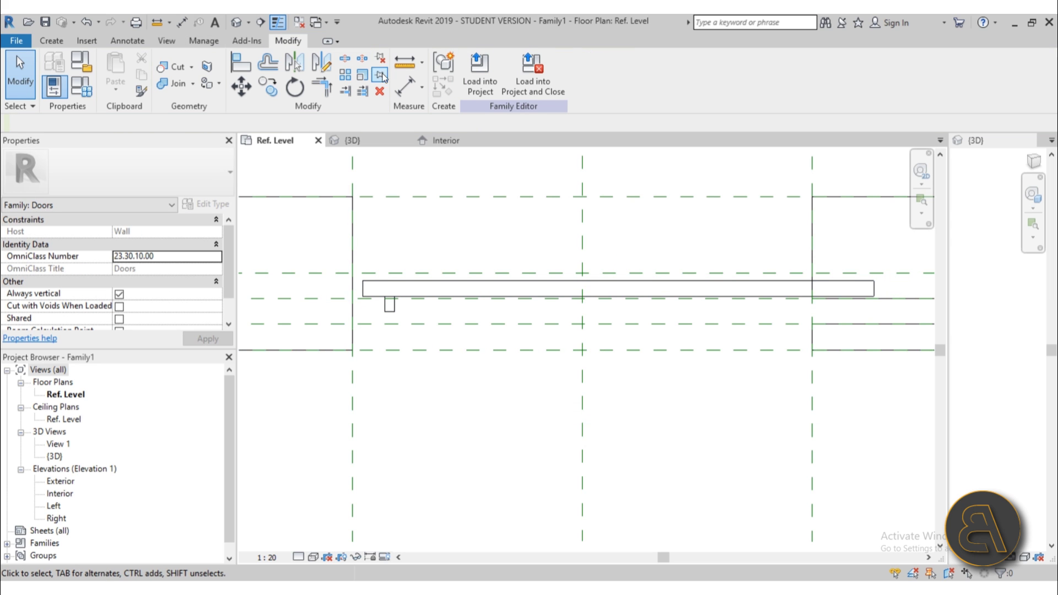
- Add an aligned dimension from the interior wall face reference plane to the door panel's centerline, placed beyond the existing pocket dimensions
key("d")
key("i")
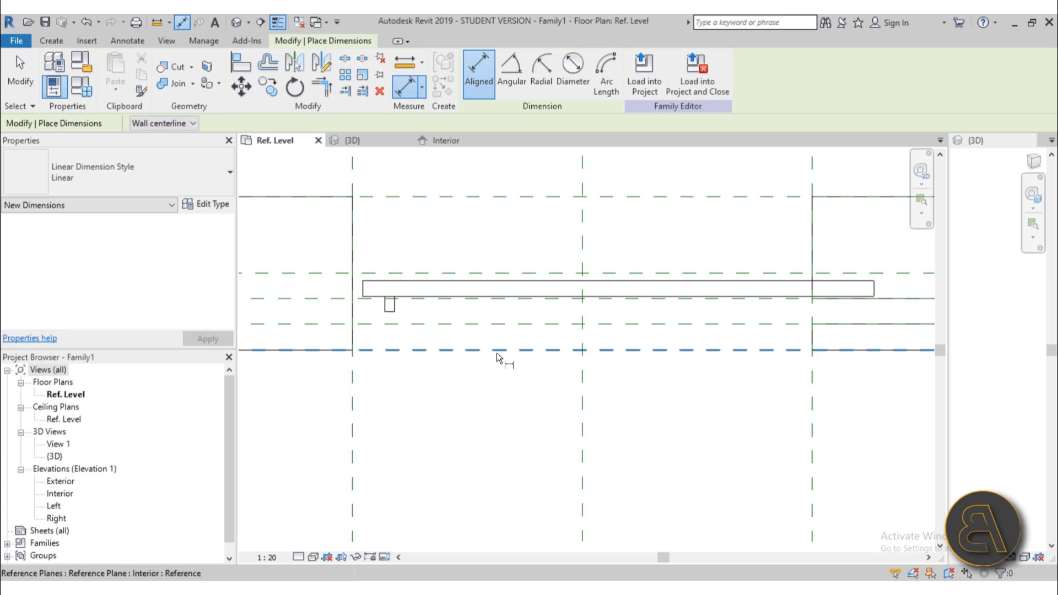
left_click(497, 351)
left_click(491, 290)
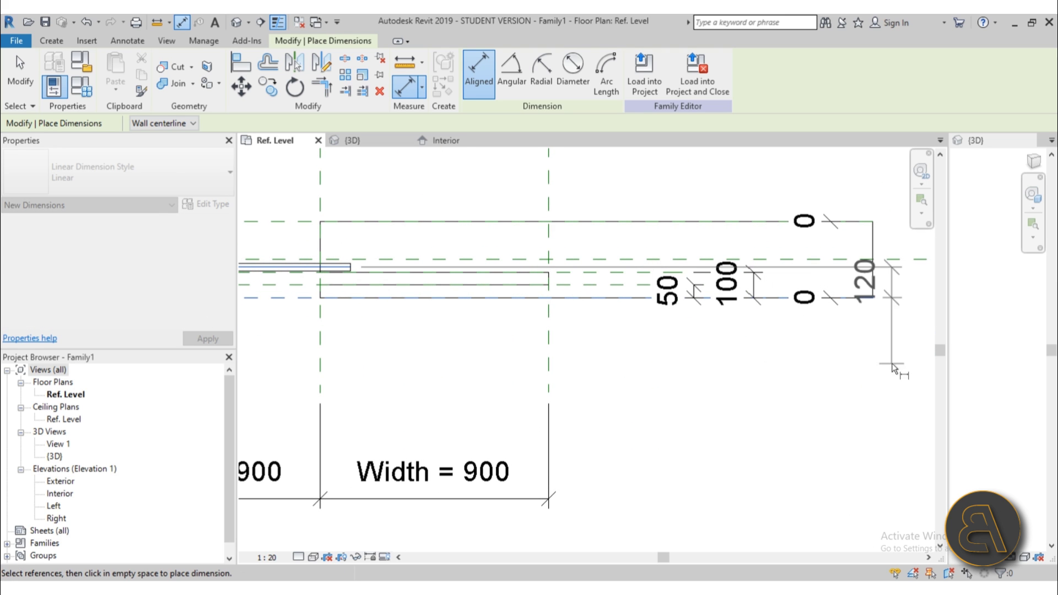
left_click(896, 369)
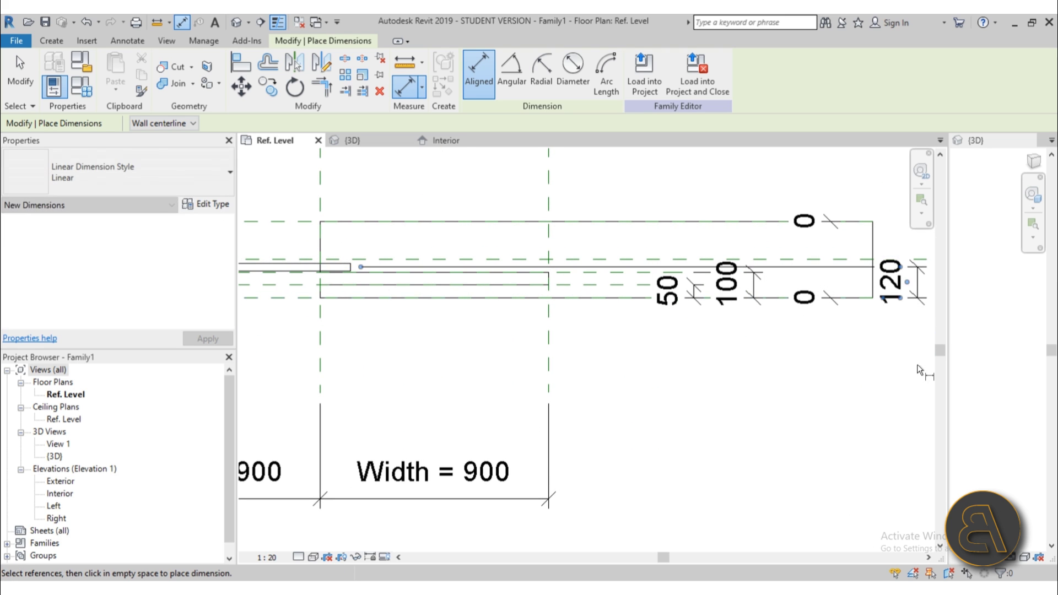
key("Escape")
key("Escape")
- Set the distance between the door panel's centerline and the interior wall face to 75 mm
scroll(865, 359, "down", 2)
left_click(375, 288)
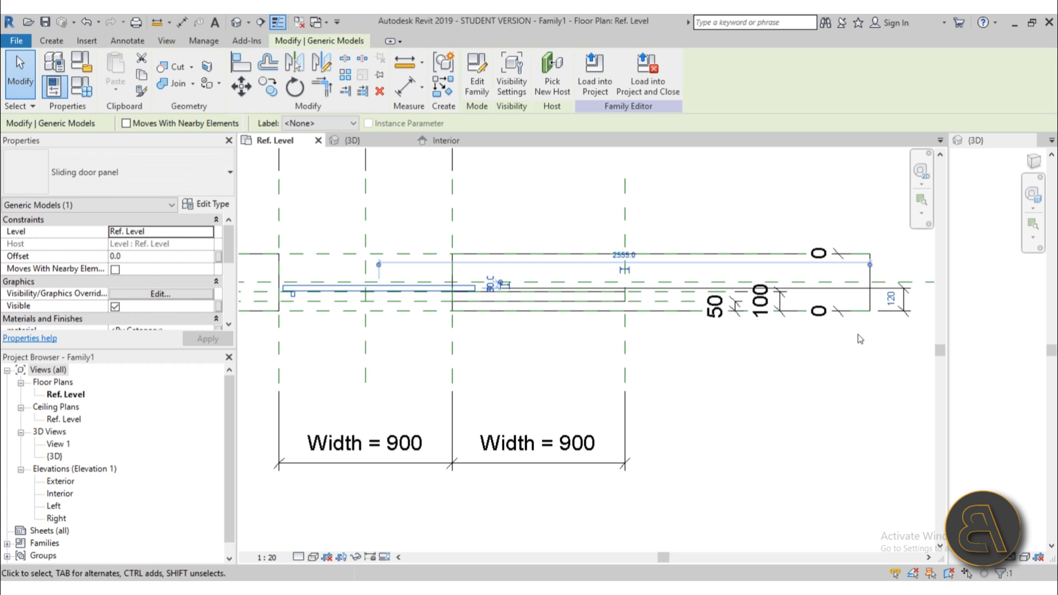
left_click(892, 303)
type("75")
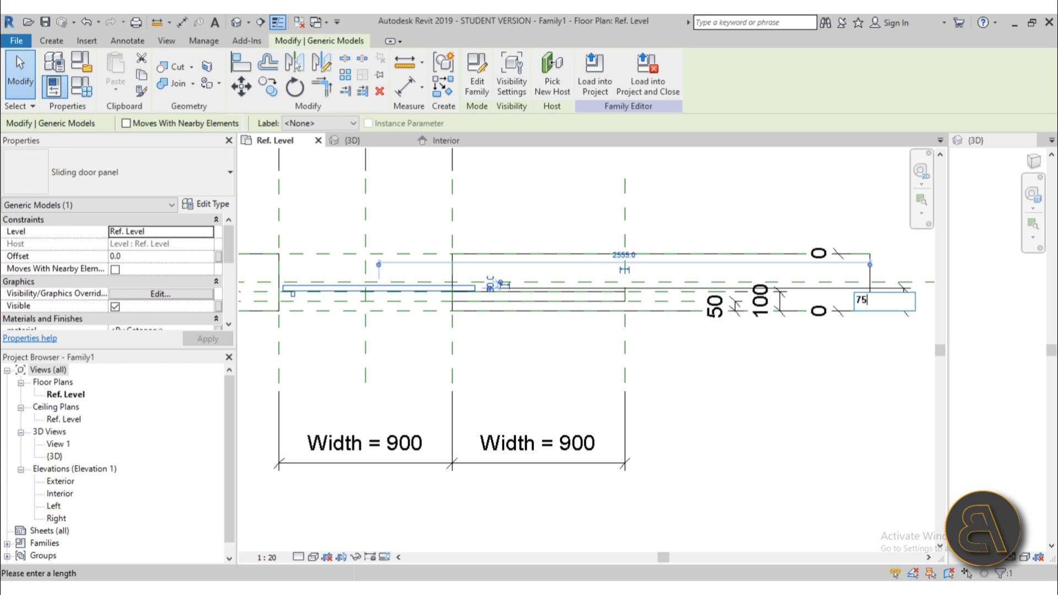
key("Return")
left_click(882, 306)
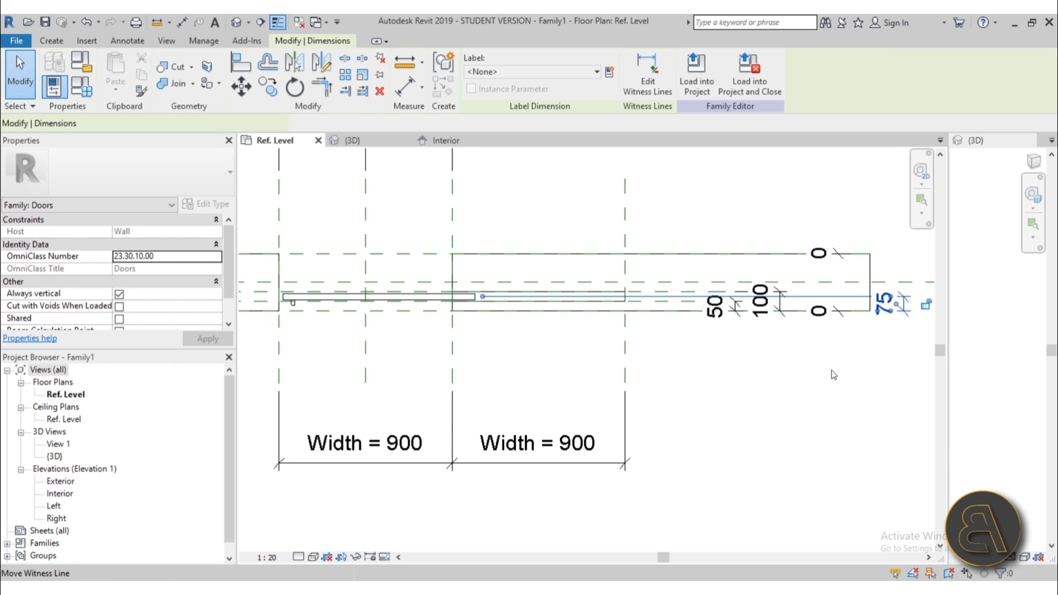
scroll(486, 357, "down", 1)
left_click(784, 390)
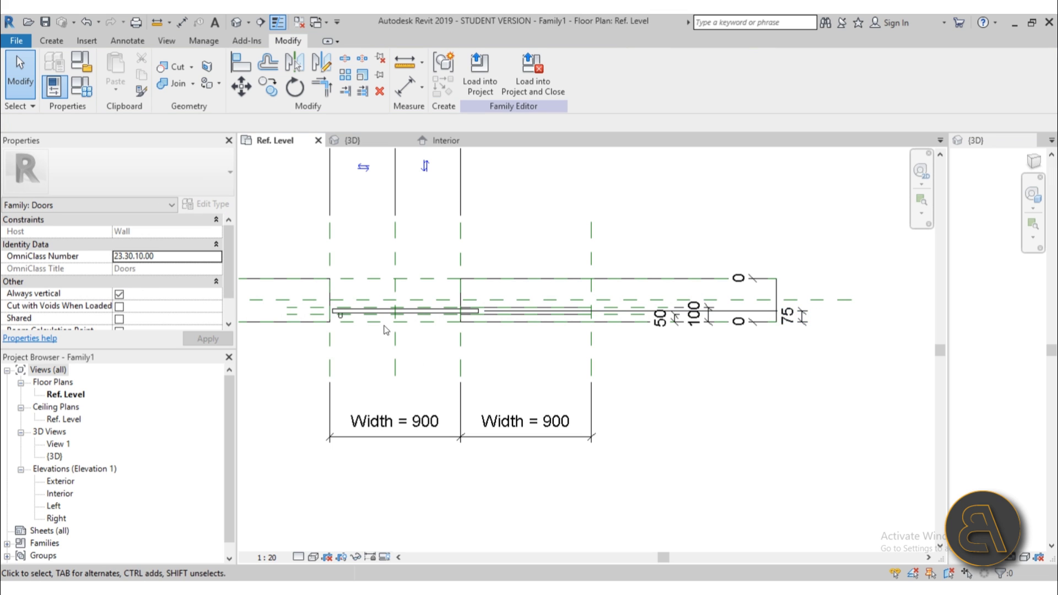
- Nudge the sliding door panel toward the pocket until its outer end is about 100 mm from the Left reference plane
scroll(358, 325, "up", 2)
left_click(345, 315)
left_click(475, 416)
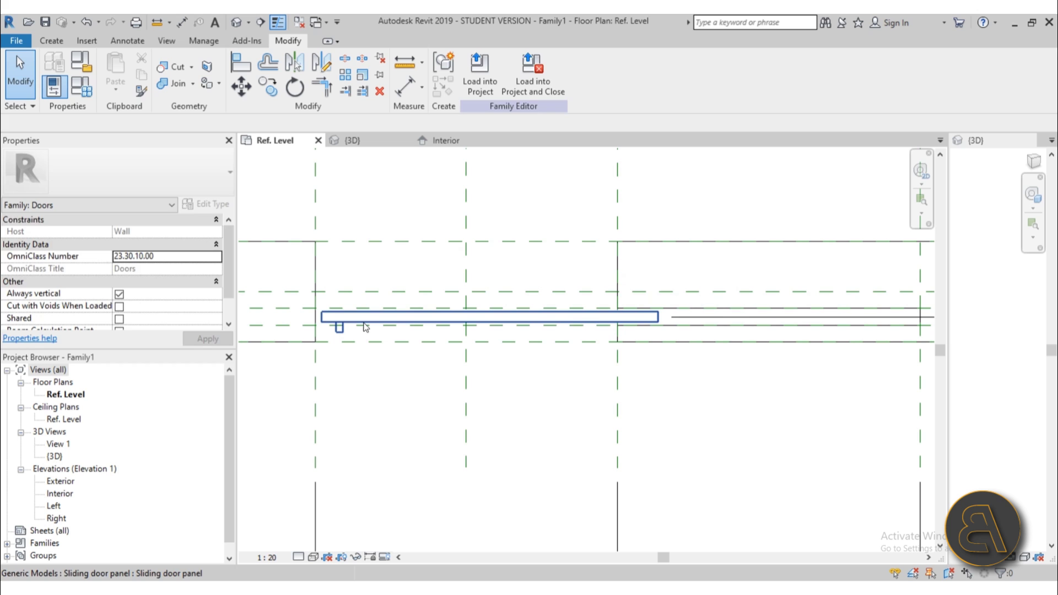
left_click(339, 319)
key("Right")
key("Right")
key("Right")
key("Right")
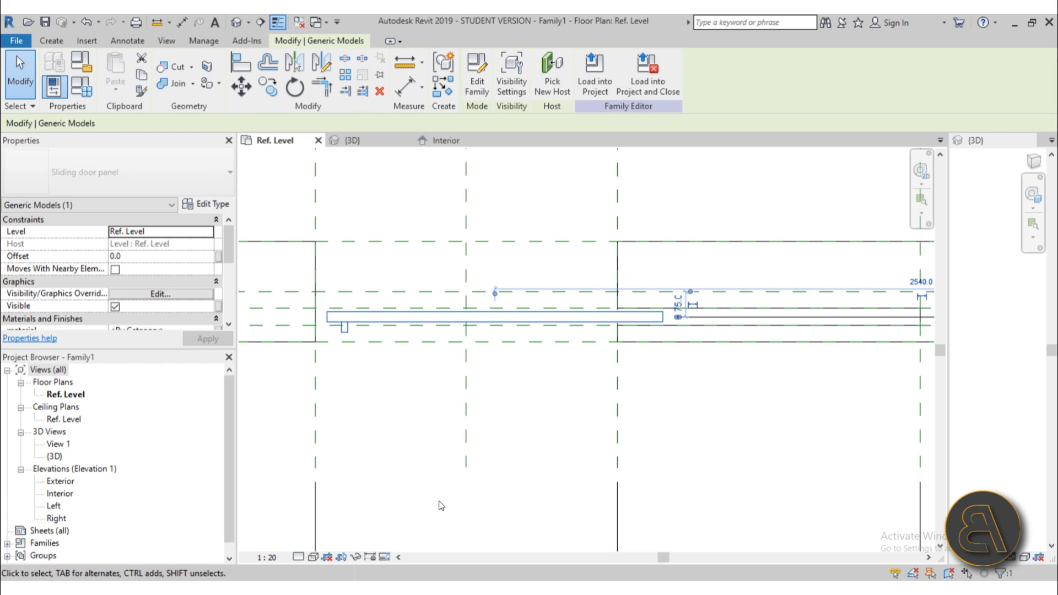
key("Right")
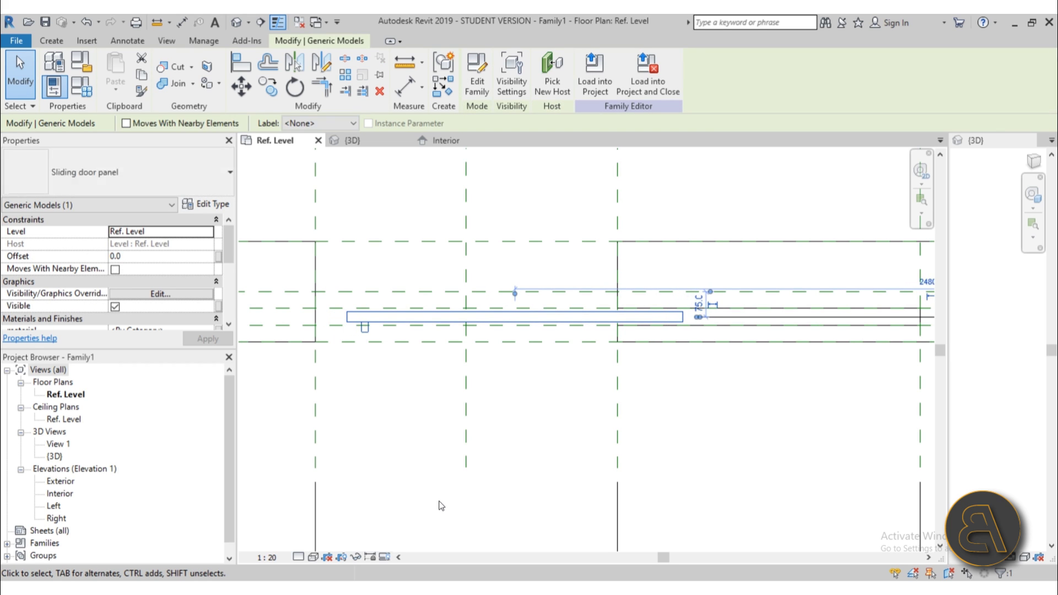
key("Escape")
- Add an aligned dimension between the Left reference plane and the outer end of the door panel, placed below the wall
middle_click_drag(415, 423, 408, 414)
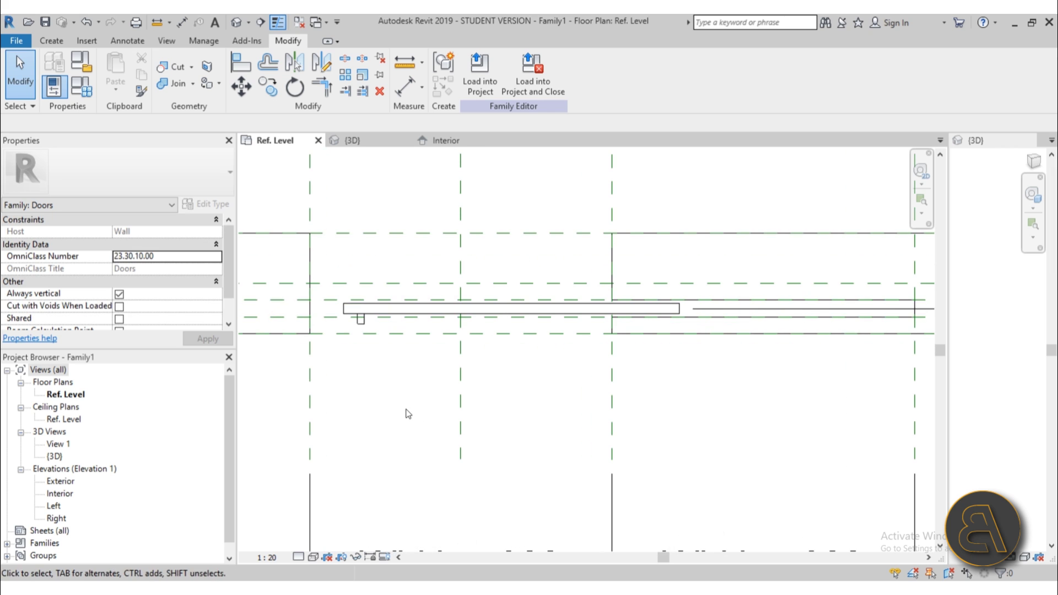
key("d")
key("i")
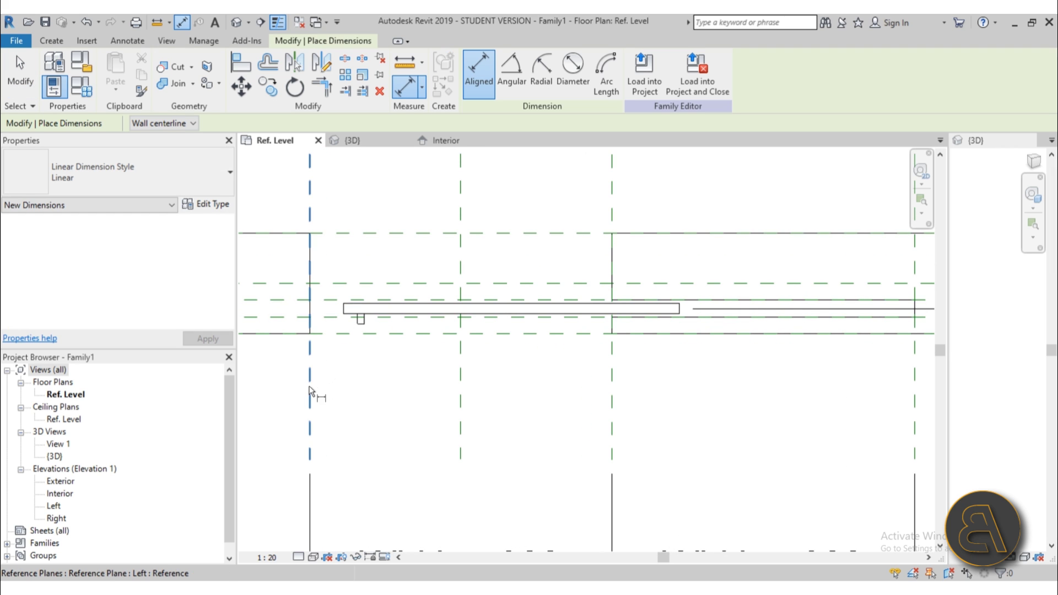
left_click(344, 312)
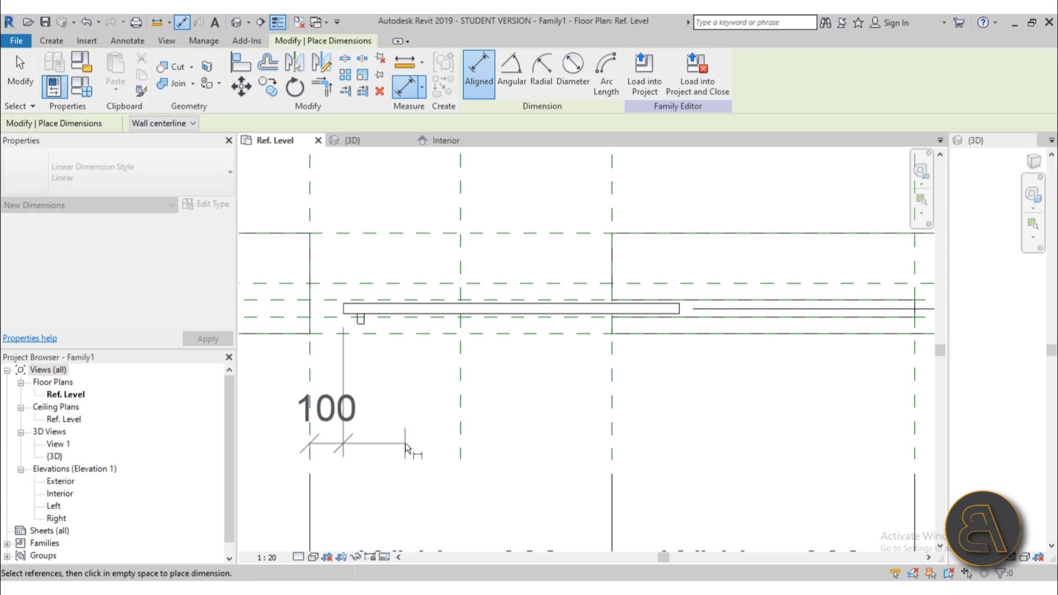
left_click(402, 422)
scroll(513, 386, "down", 3)
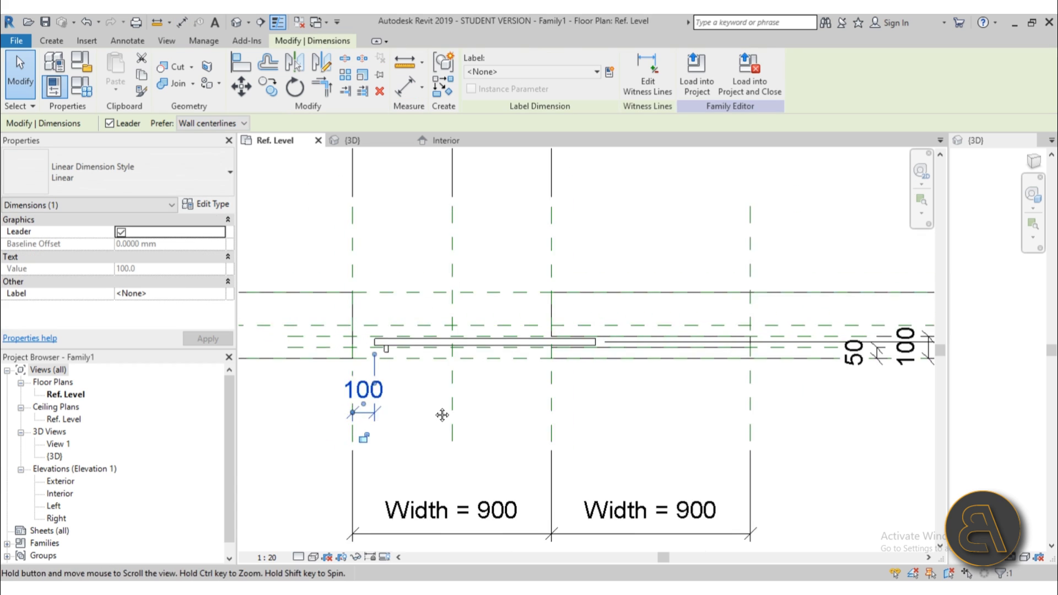
- Label the panel's offset dimension with a new instance family parameter named "opening parameter"
left_click(610, 72)
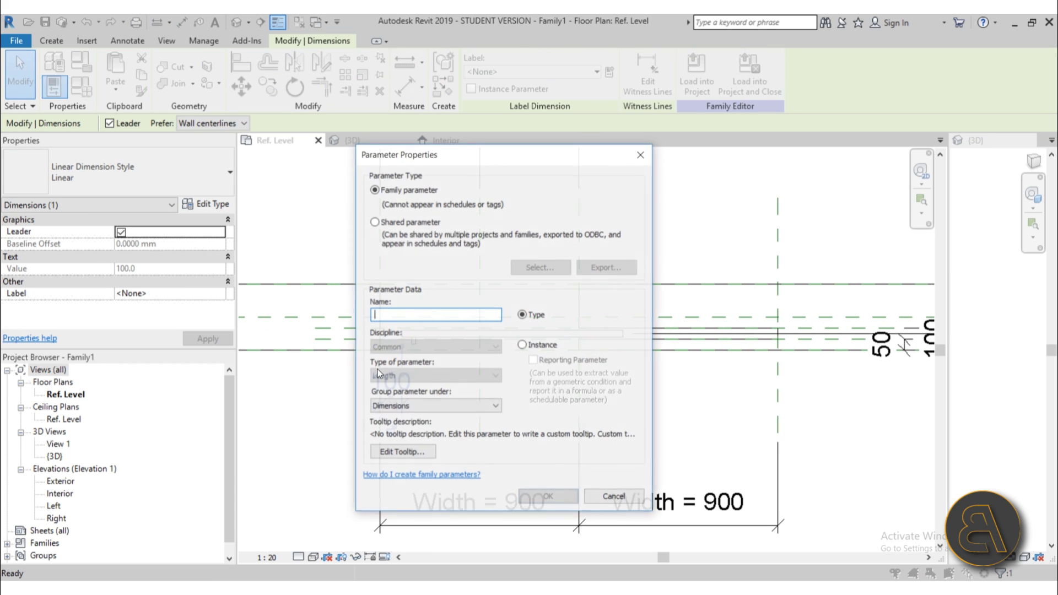
left_click(522, 346)
left_click(446, 315)
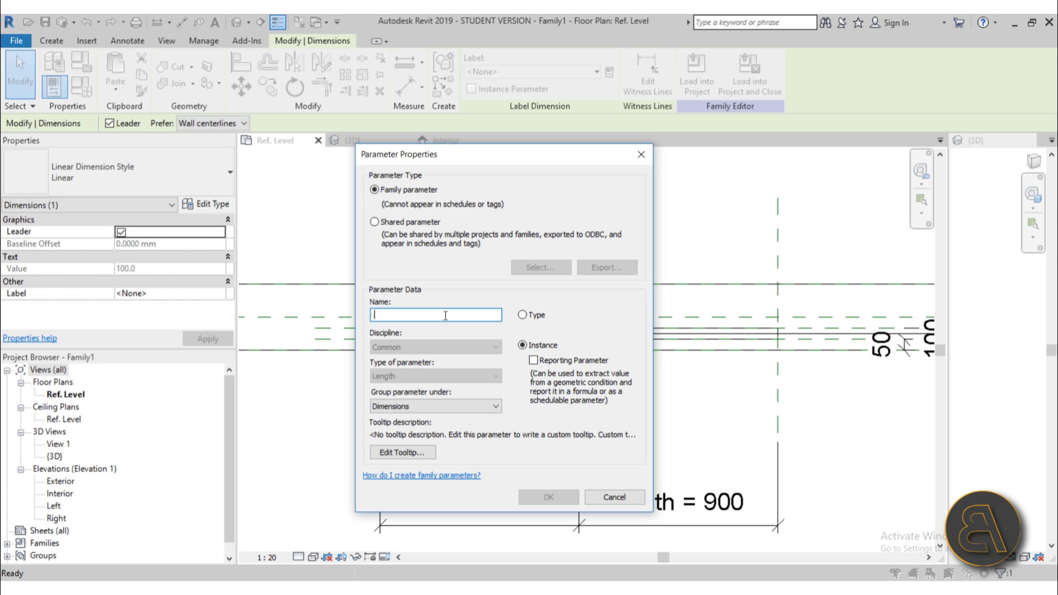
type("oor")
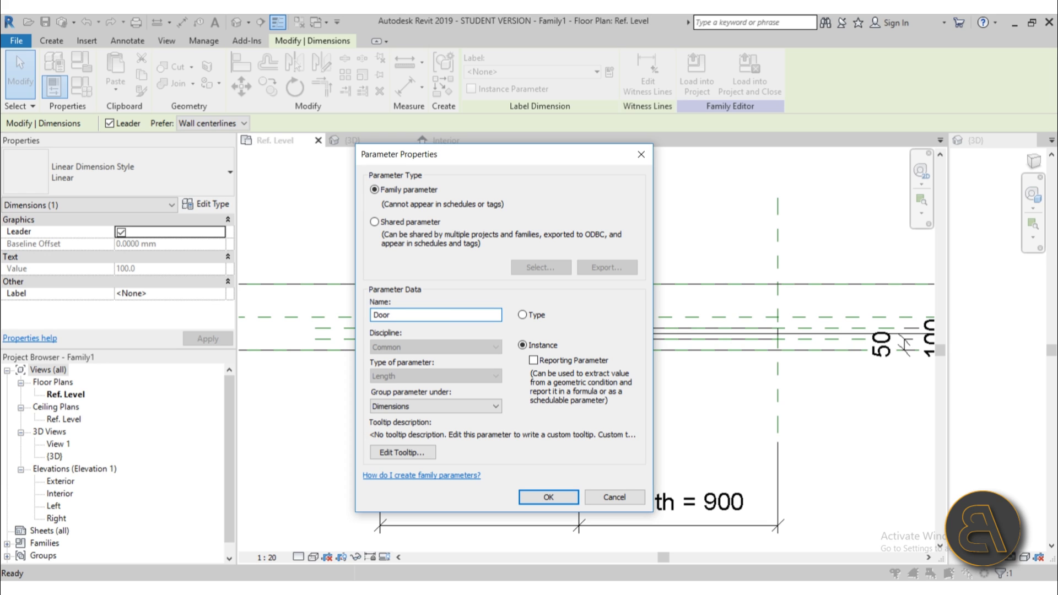
key("BackSpace")
key("BackSpace")
key("BackSpace")
key("BackSpace")
type("openi")
key("Return")
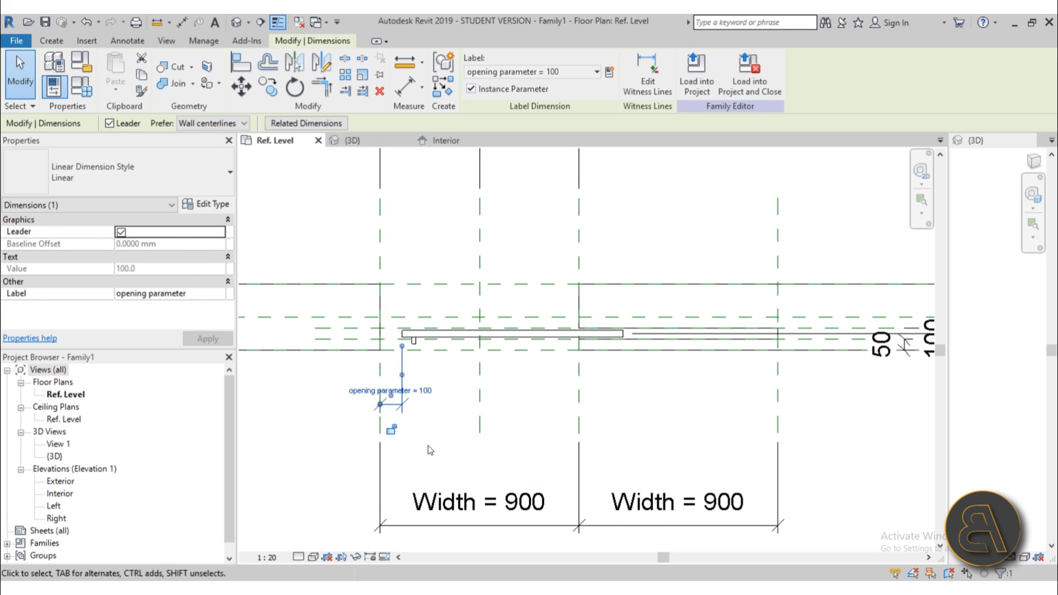
left_click(430, 451)
scroll(381, 270, "down", 2)
middle_click_drag(525, 389, 602, 389)
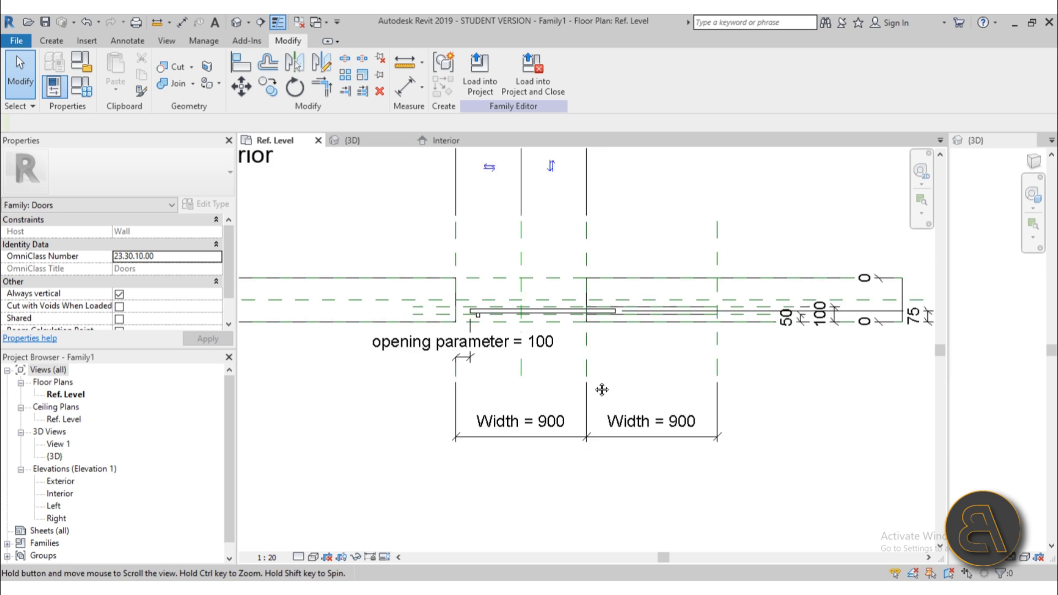
- Test the panel's sliding movement in the family types by applying opening parameter values of 300 and 800
left_click(81, 86)
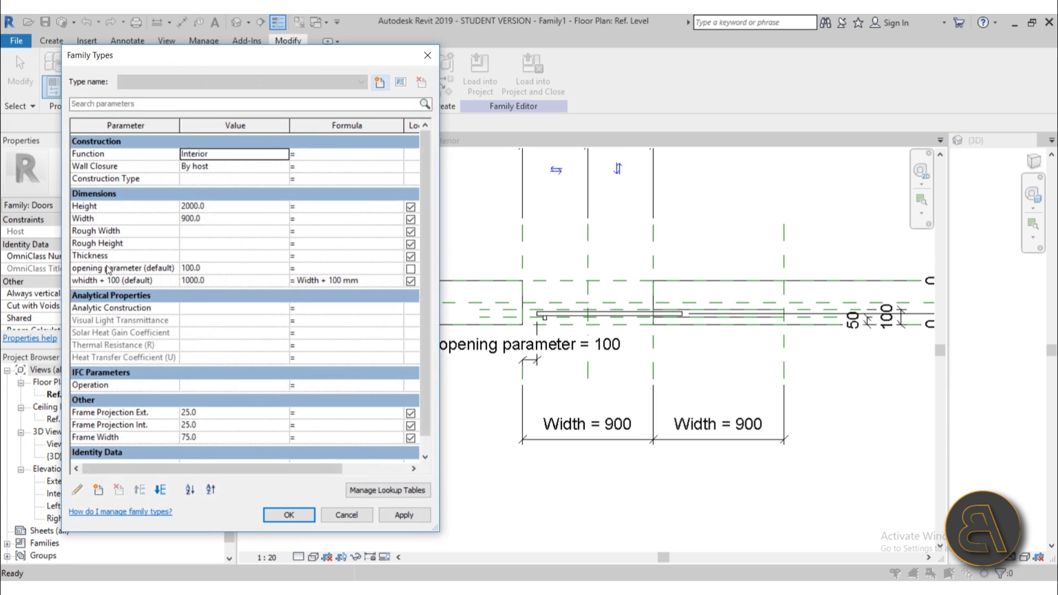
left_click_drag(109, 60, 92, 61)
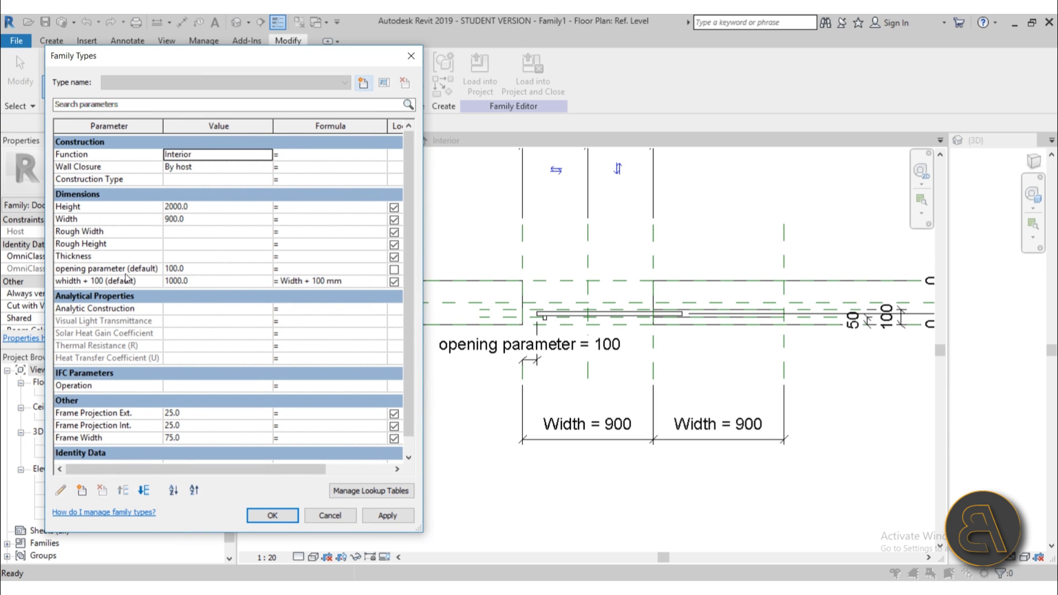
left_click(207, 270)
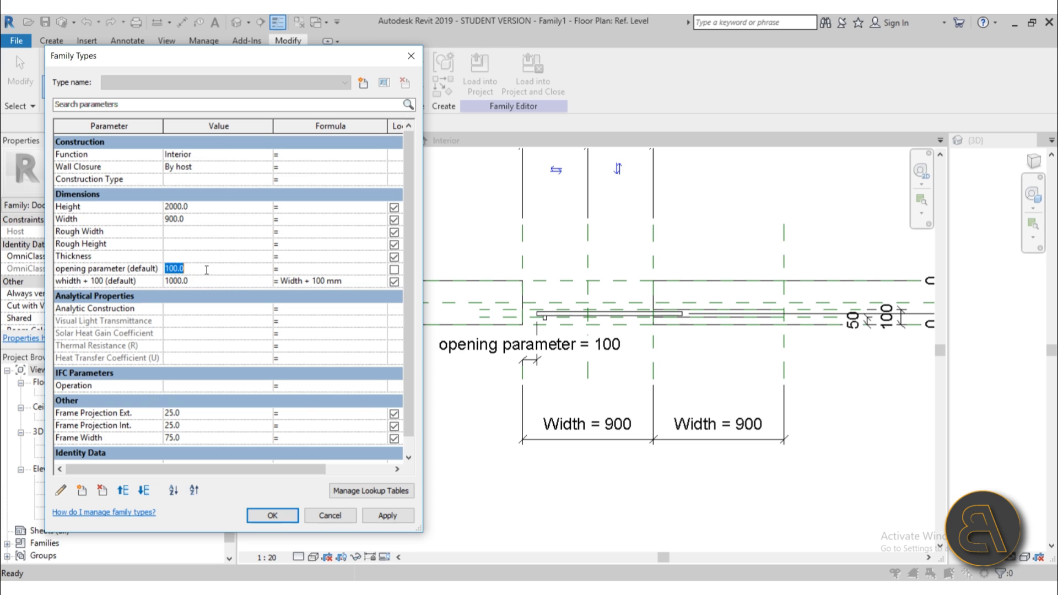
type("300")
left_click(387, 515)
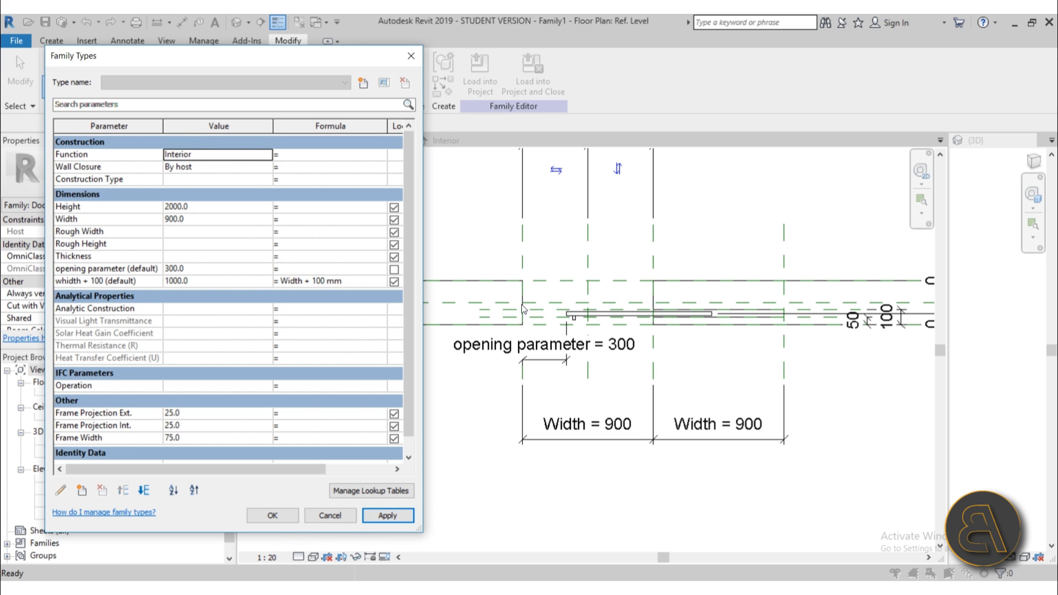
left_click(218, 270)
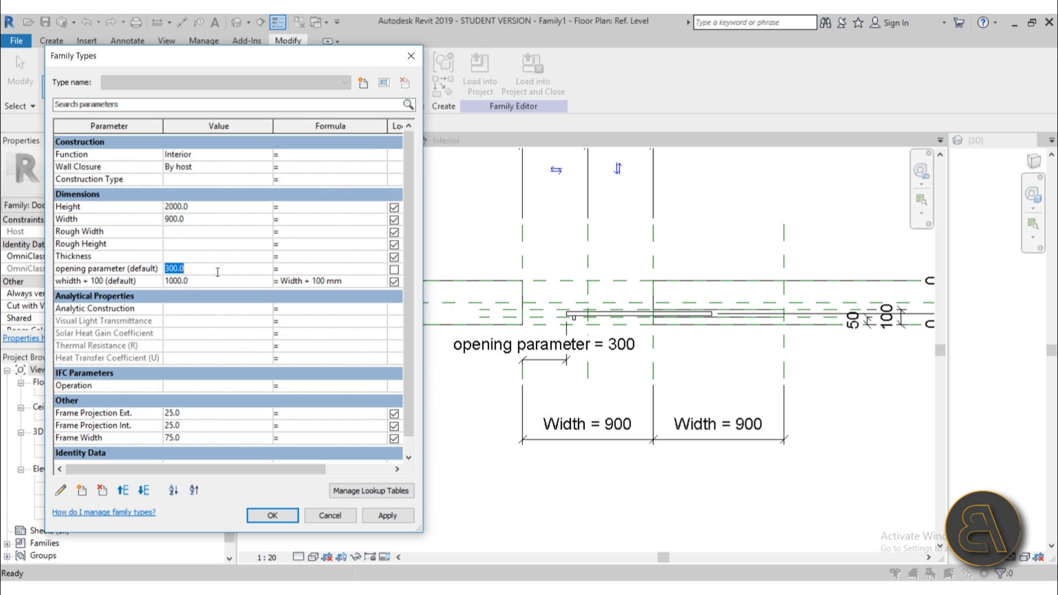
type("800")
key("Tab")
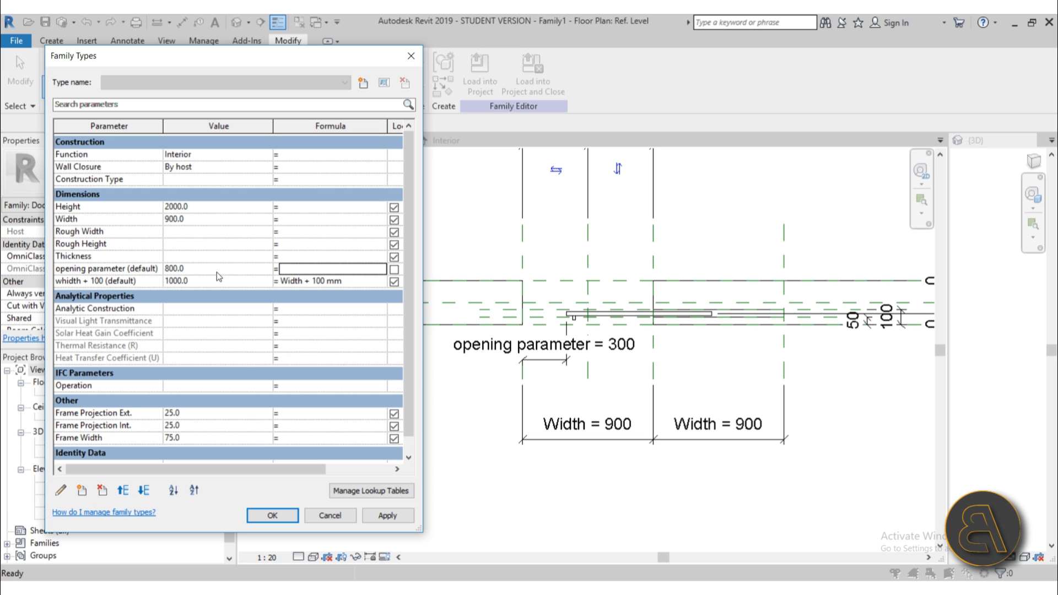
left_click(388, 517)
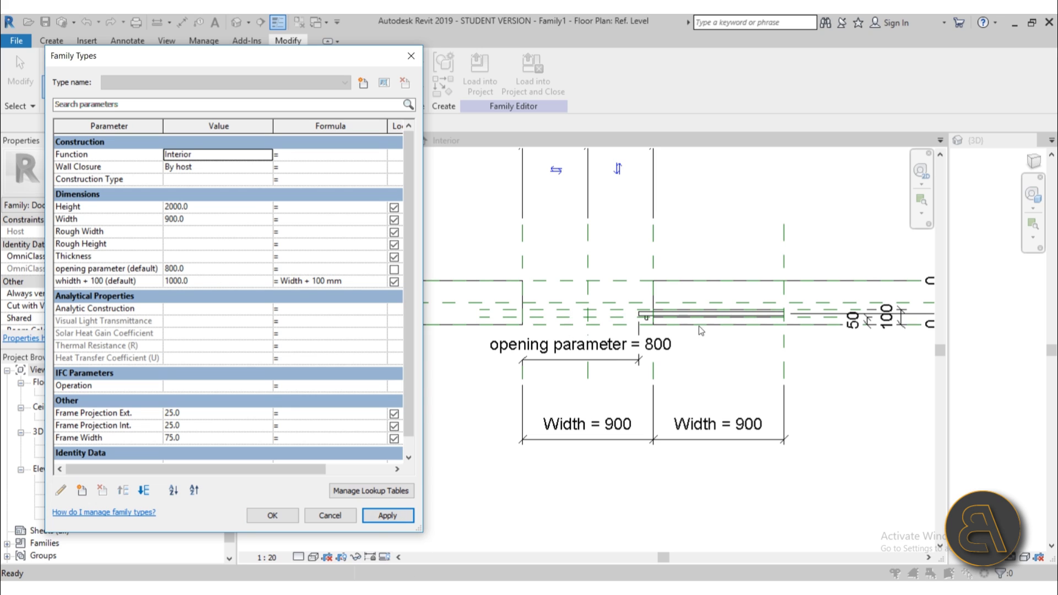
- Set the opening parameter to 600 and accept the family types
left_click(219, 269)
type("6")
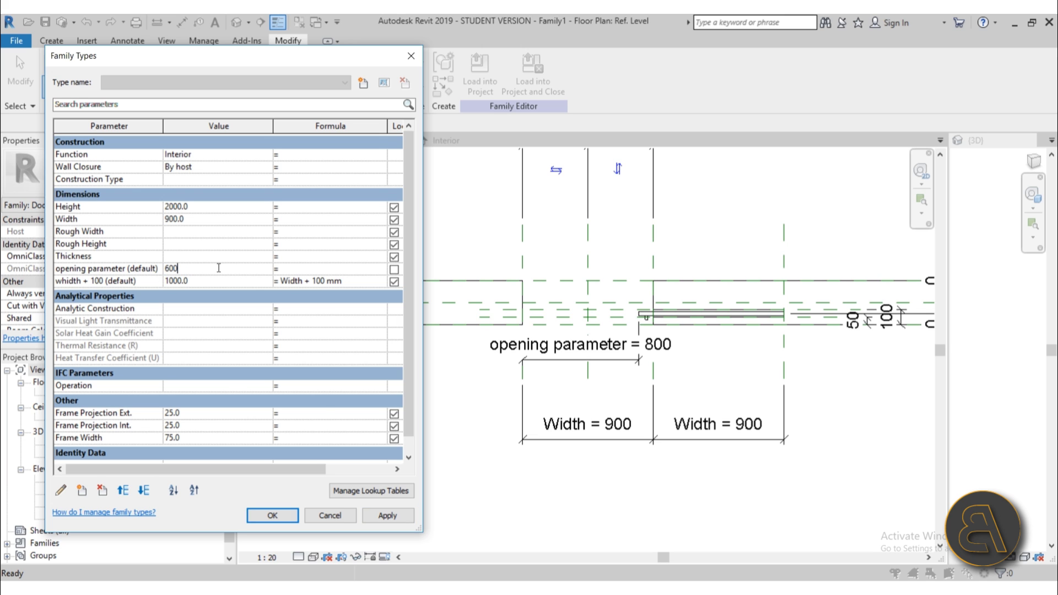
type("00")
left_click(388, 515)
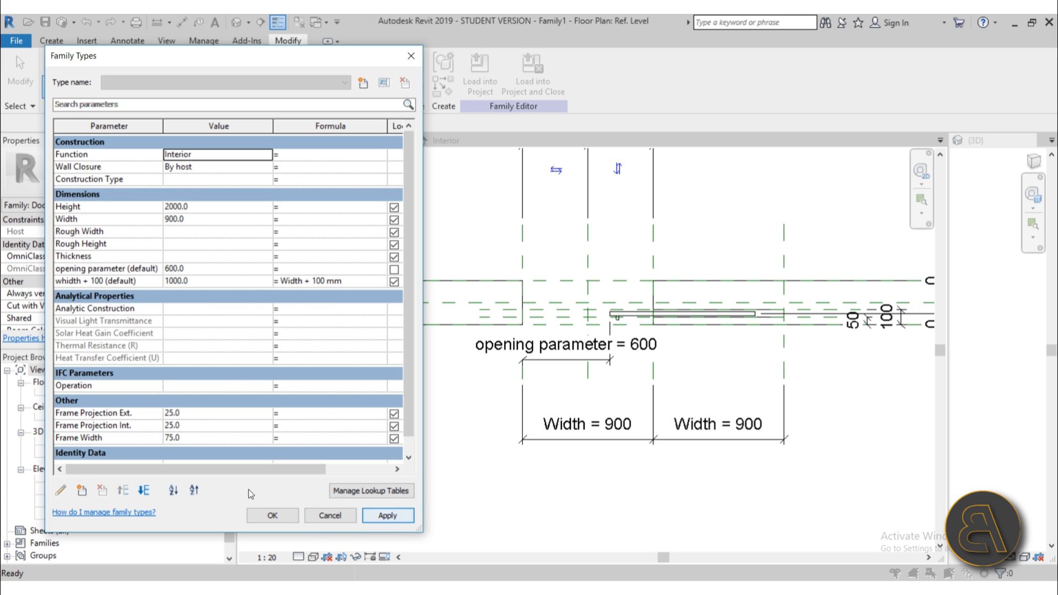
left_click(273, 515)
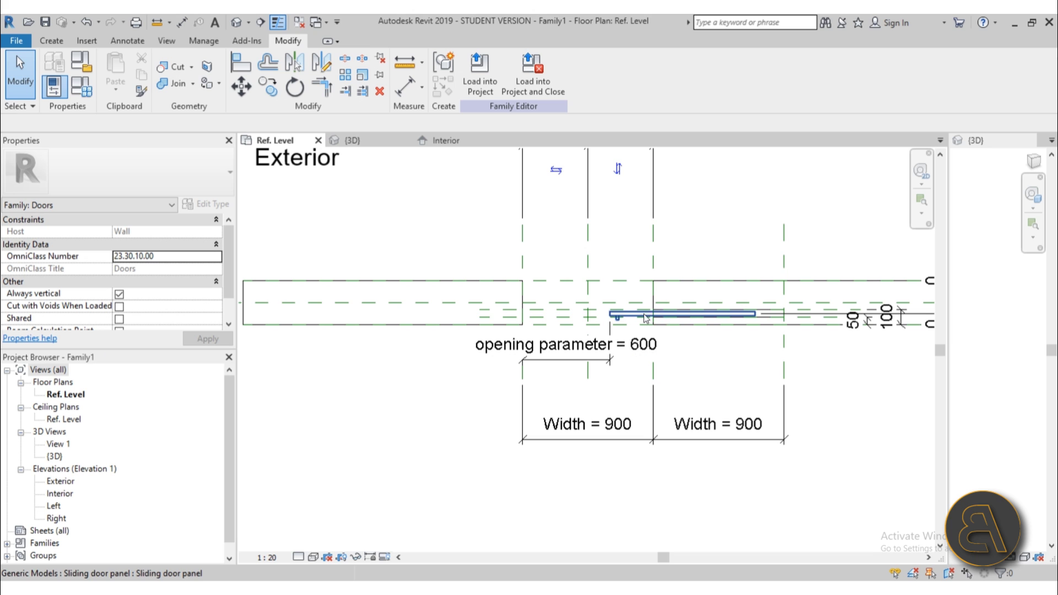
- Inspect the partly open door panel and its pocket in the 3D view from different angles
left_click(237, 22)
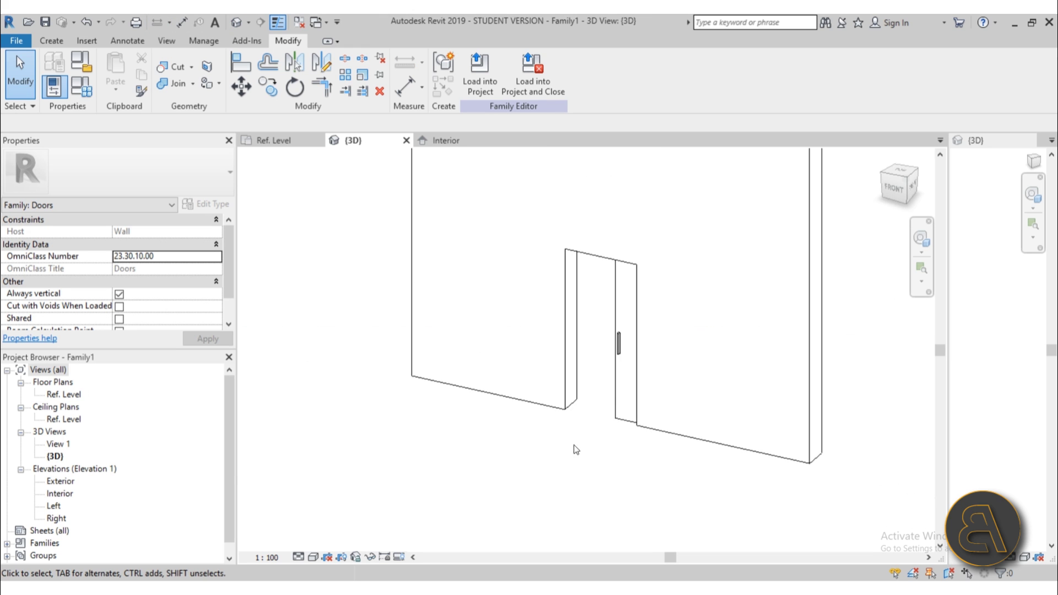
middle_click_drag(575, 450, 501, 408, "shift")
scroll(504, 339, "up", 5)
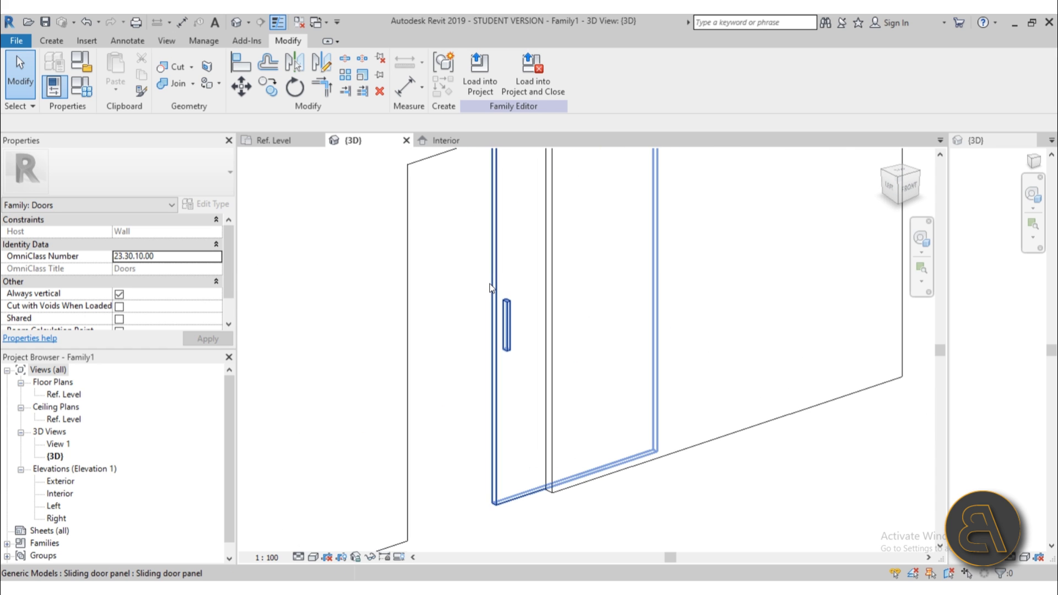
scroll(491, 287, "down", 4)
middle_click_drag(472, 302, 531, 449, "shift")
middle_click_drag(528, 461, 523, 458)
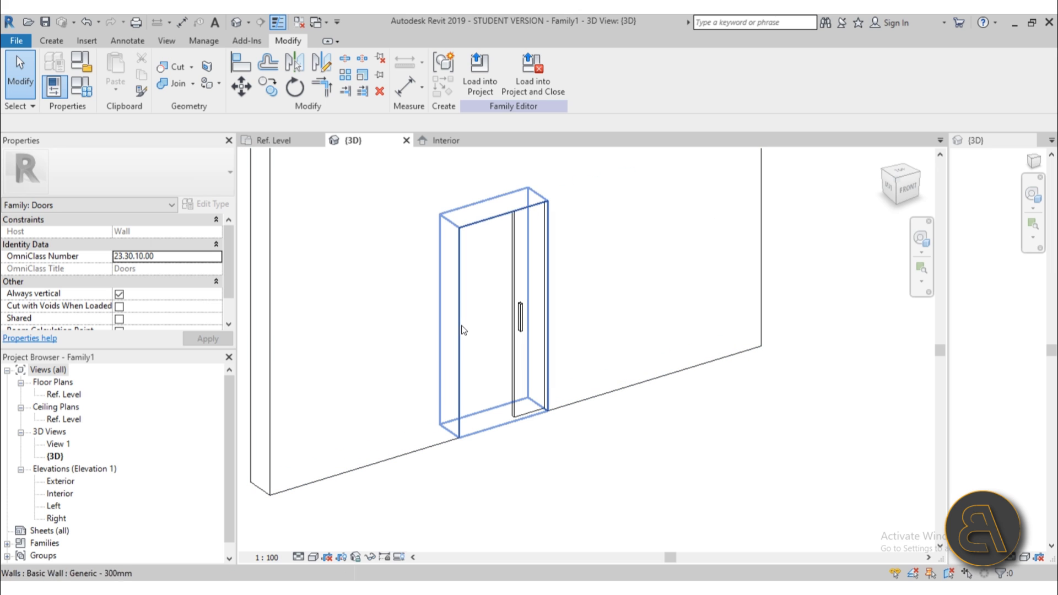
scroll(508, 355, "down", 1)
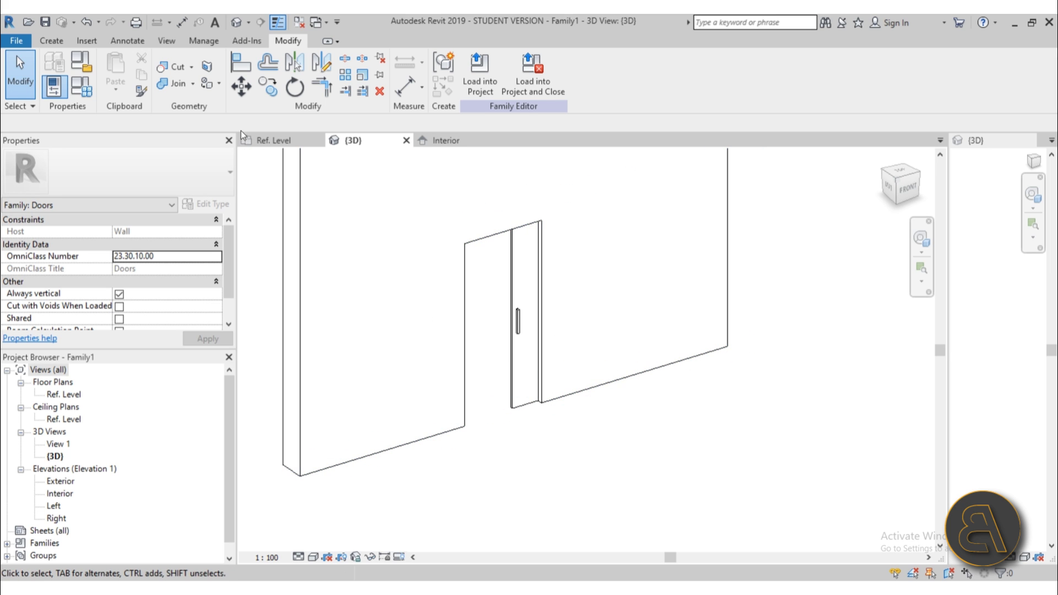
- Increase the door family's height and set its width to 800
left_click(83, 89)
double_click(203, 207)
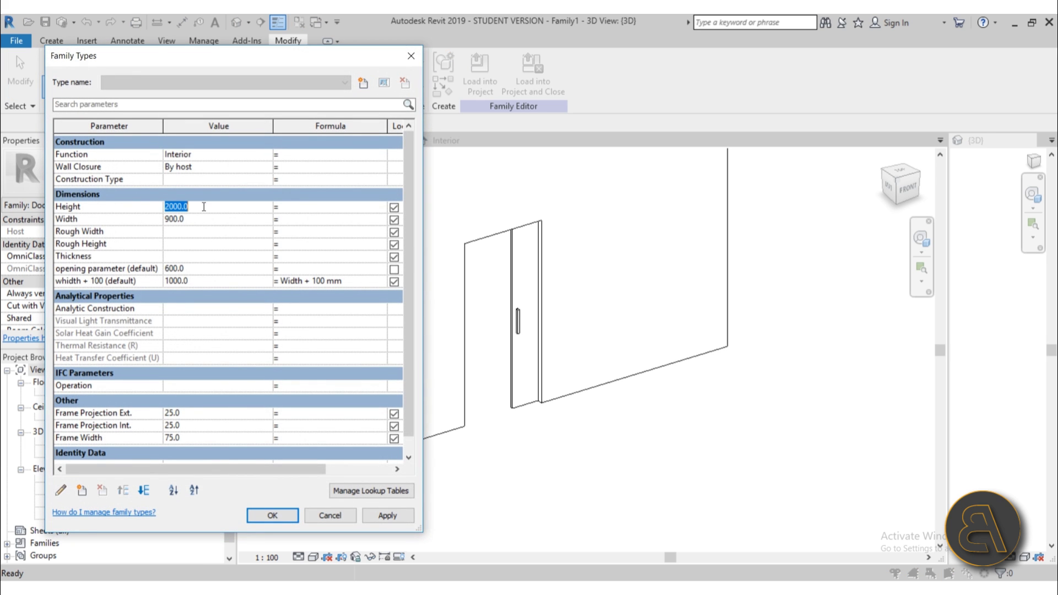
type("211")
left_click(213, 216)
left_click(405, 514)
left_click(259, 516)
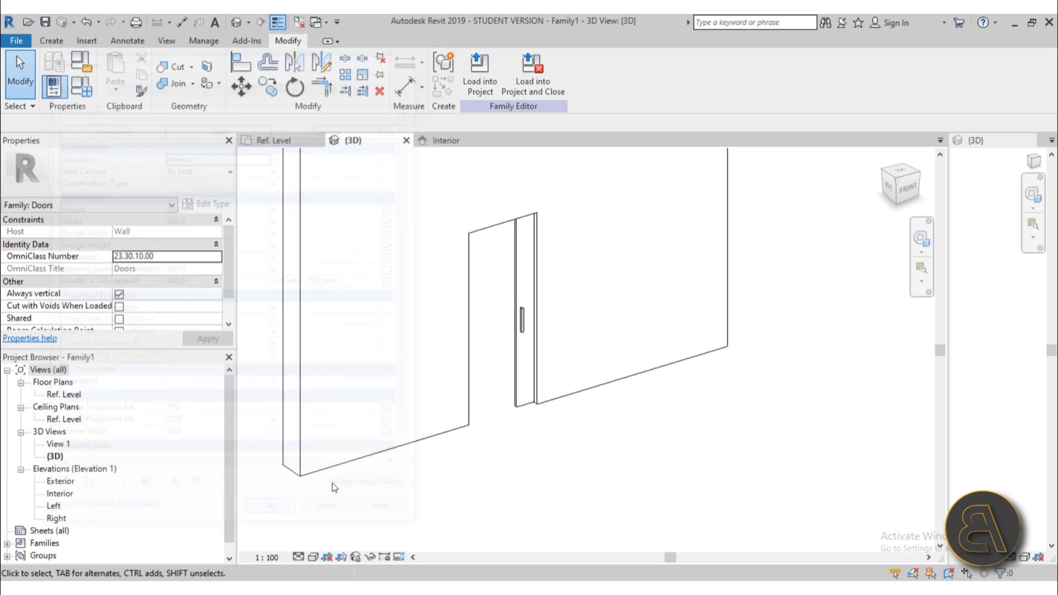
- Check the resized opening, pocket and door panel in the Ref. Level floor plan
double_click(62, 395)
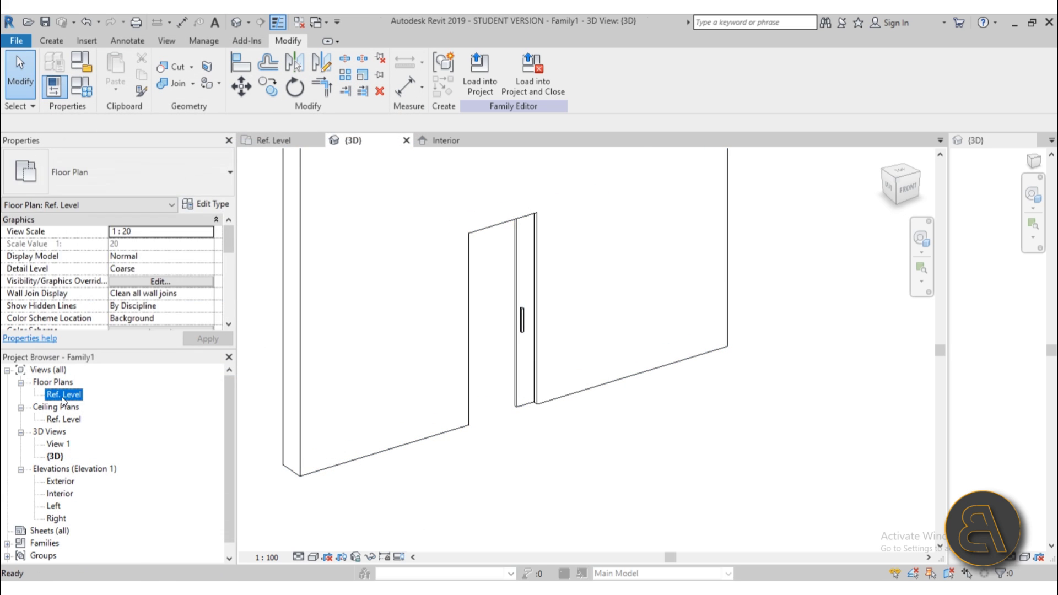
scroll(736, 313, "up", 2)
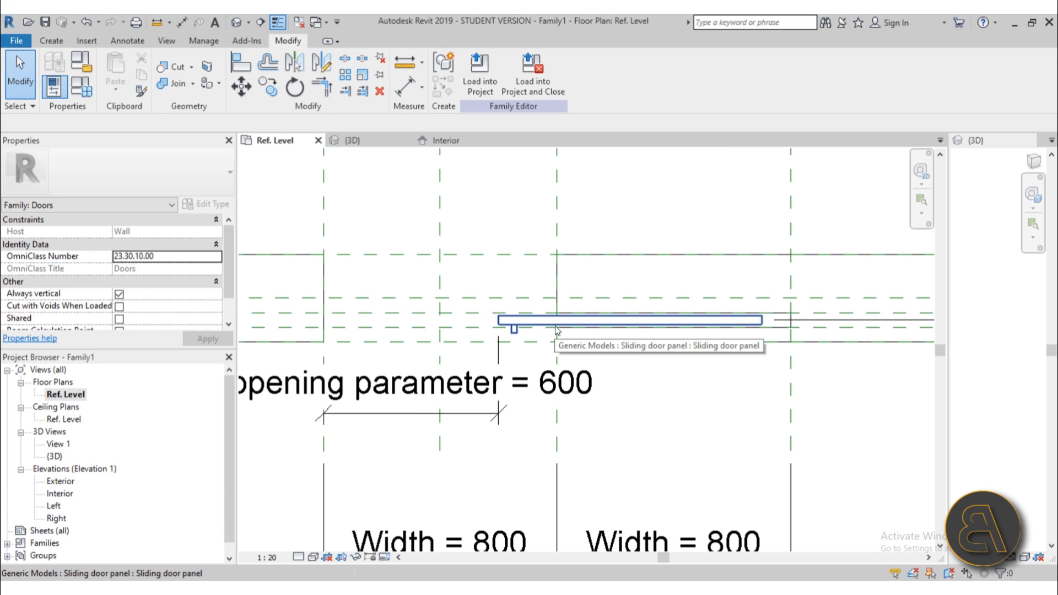
scroll(560, 330, "down", 2)
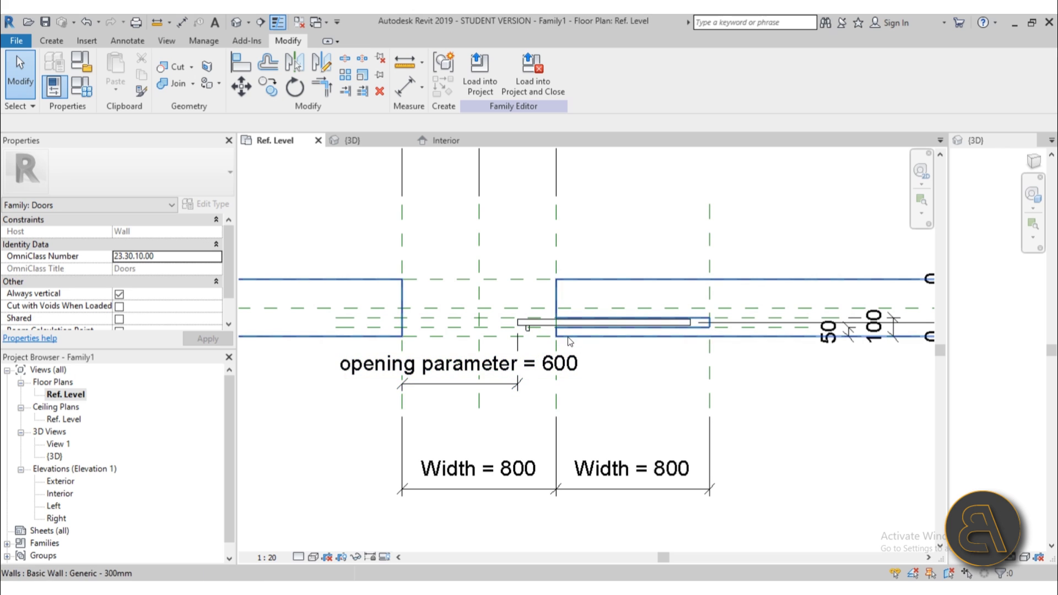
middle_click_drag(662, 395, 656, 389)
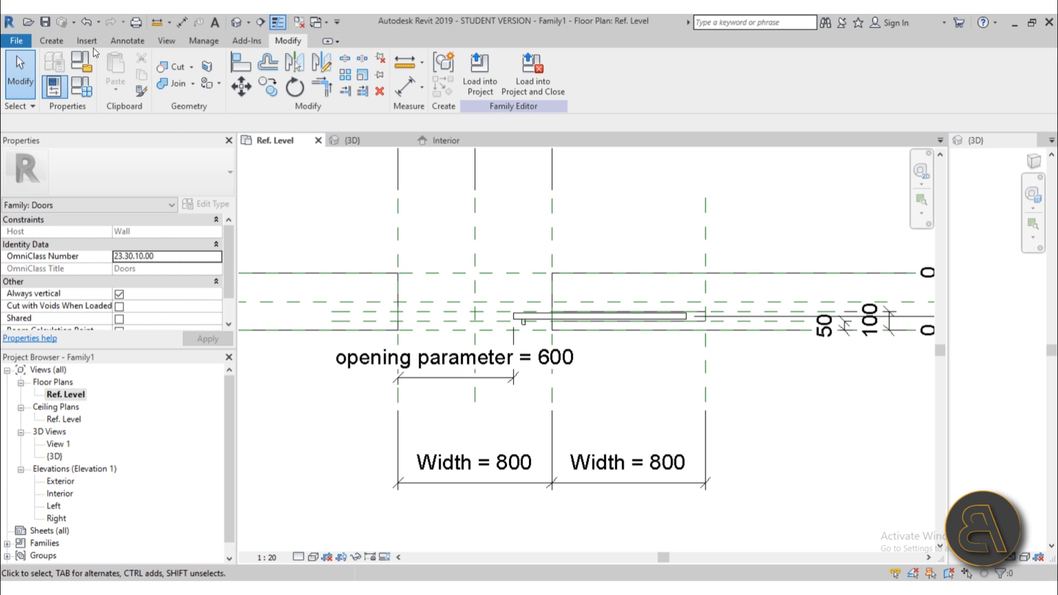
- Create a new project based on the Architectural Template
left_click(17, 40)
mouse_move(55, 101)
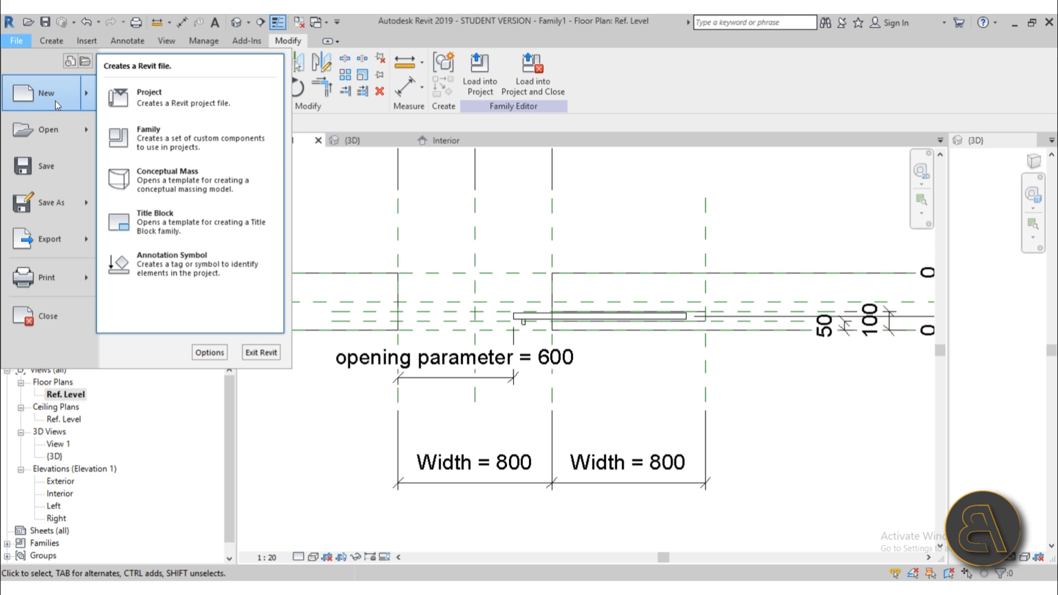
left_click(147, 105)
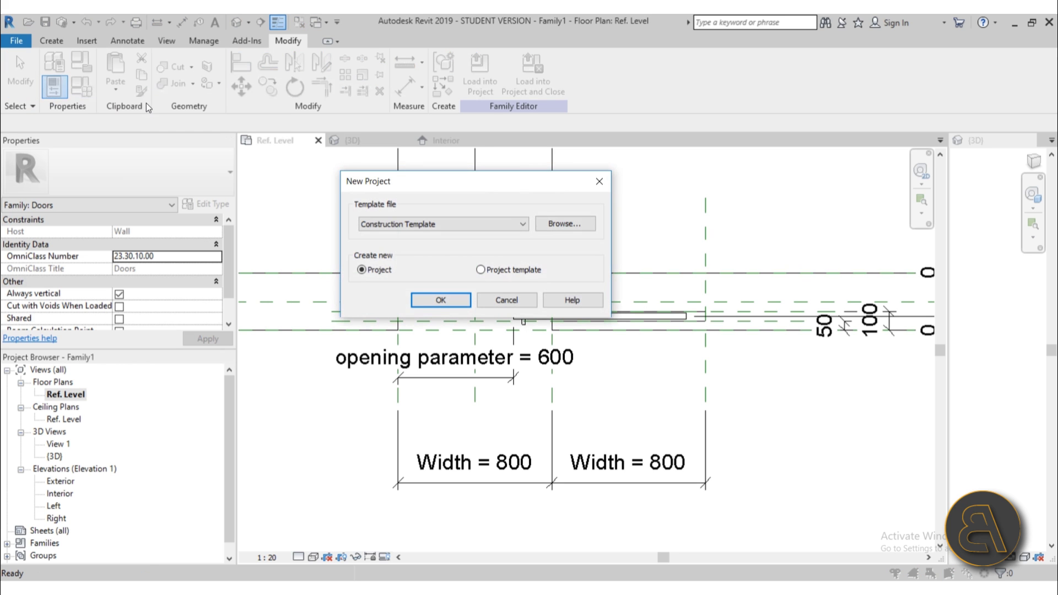
left_click(408, 224)
left_click(394, 253)
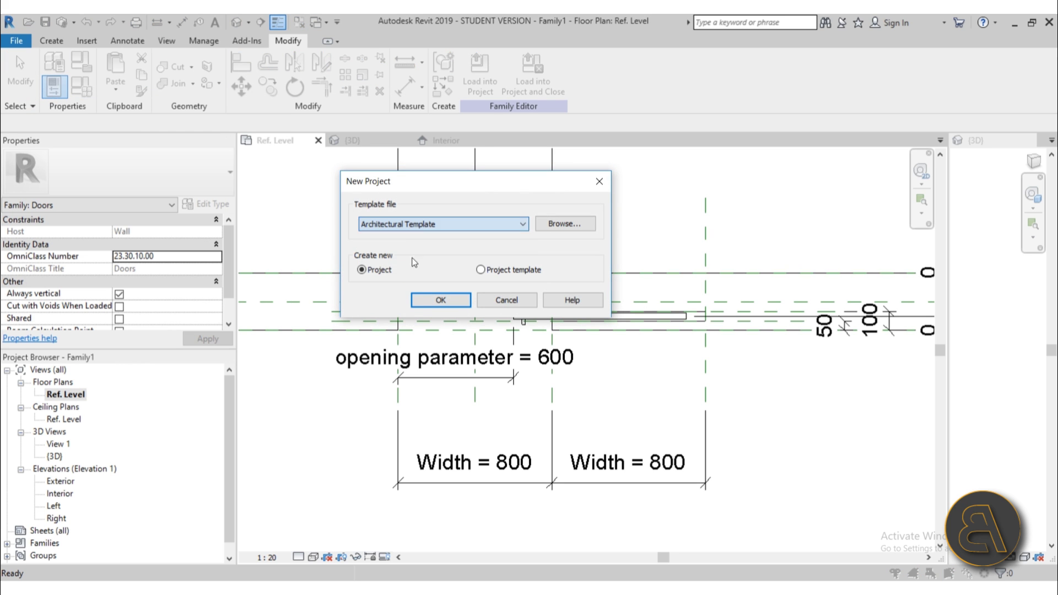
left_click(441, 300)
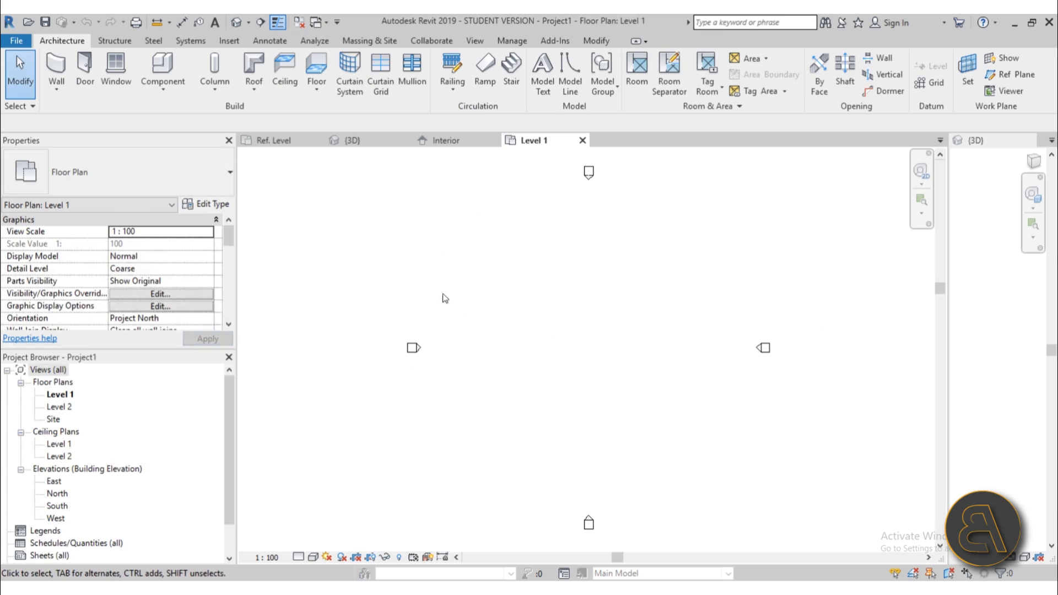
- Draw a horizontal Generic - 250mm wall about 17 m long midway between the elevation markers on Level 1
left_click(56, 67)
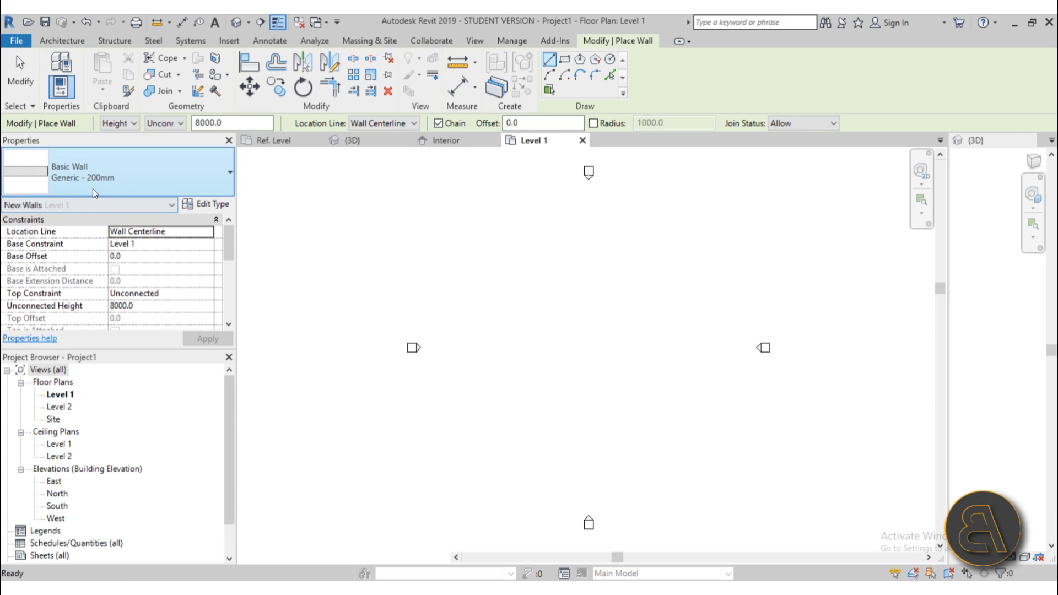
left_click(93, 189)
scroll(117, 300, "down", 5)
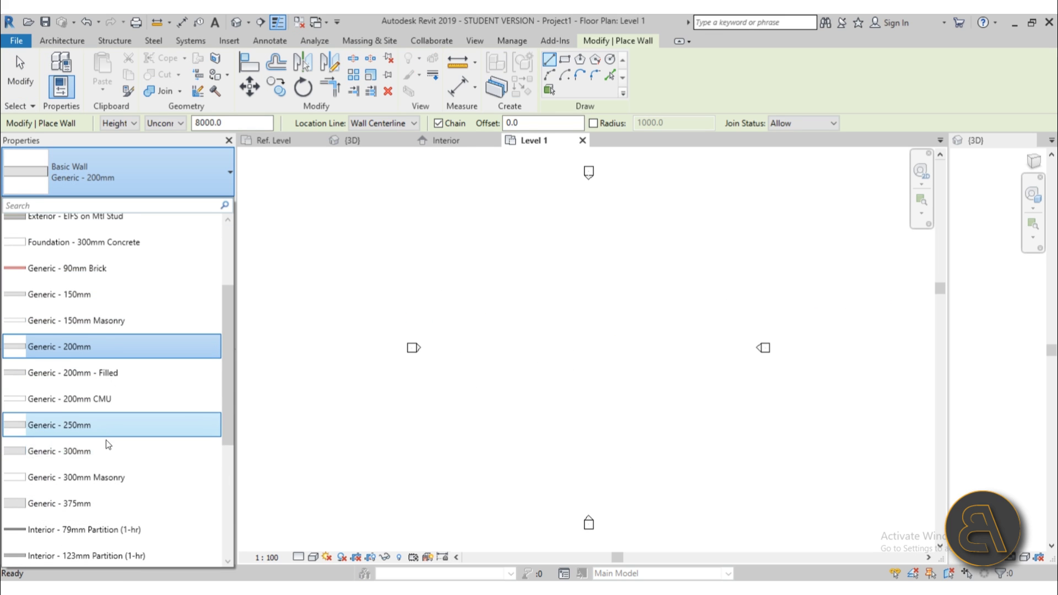
left_click(108, 425)
left_click(532, 349)
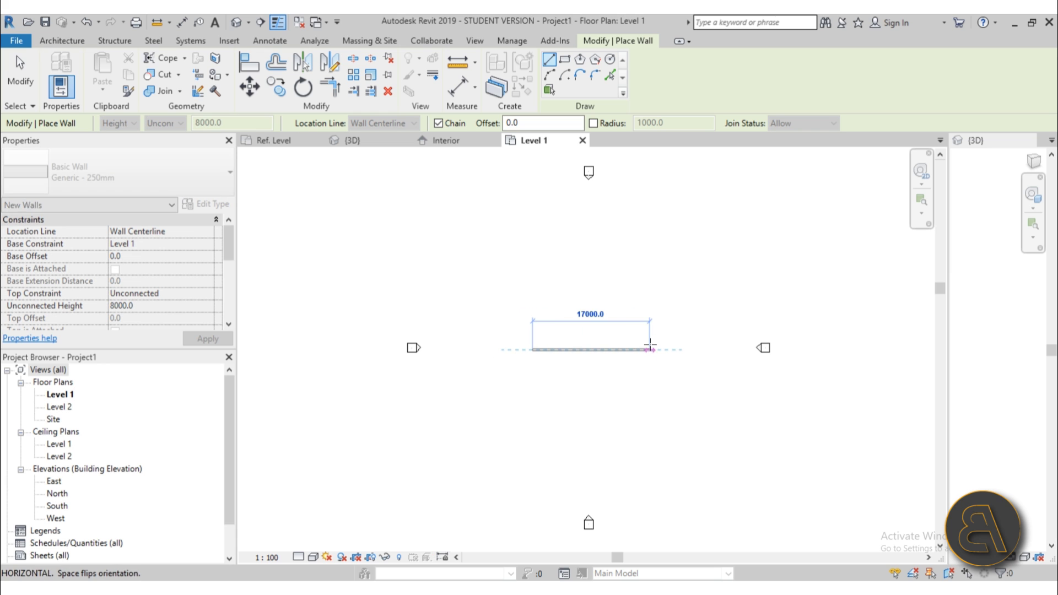
left_click(656, 349)
key("Escape")
key("Escape")
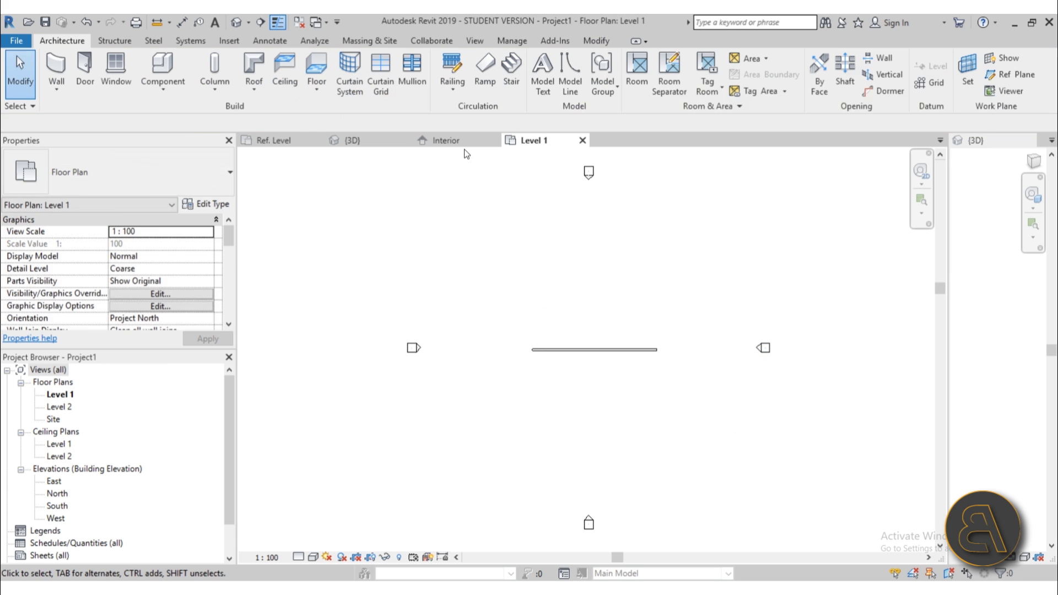
- Load the pocket door family from its Interior elevation into Project1 only
left_click(456, 144)
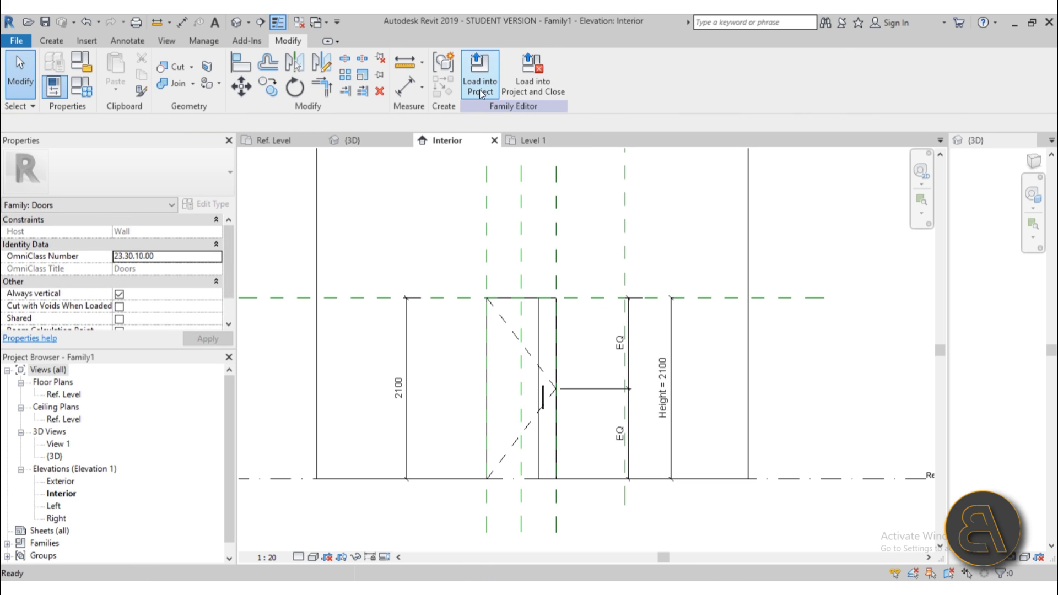
left_click(481, 91)
left_click(440, 230)
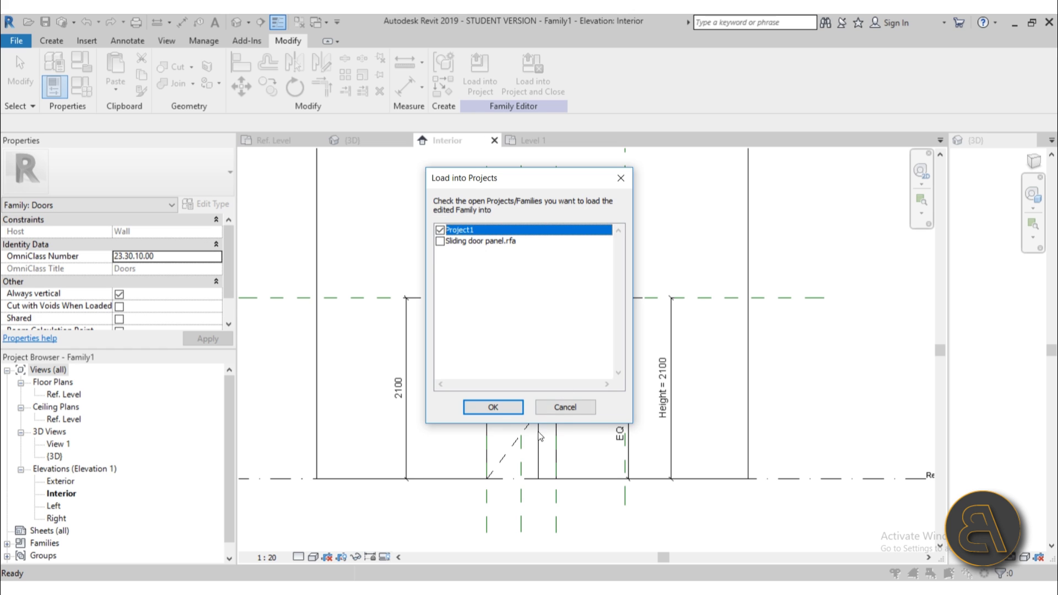
left_click(493, 407)
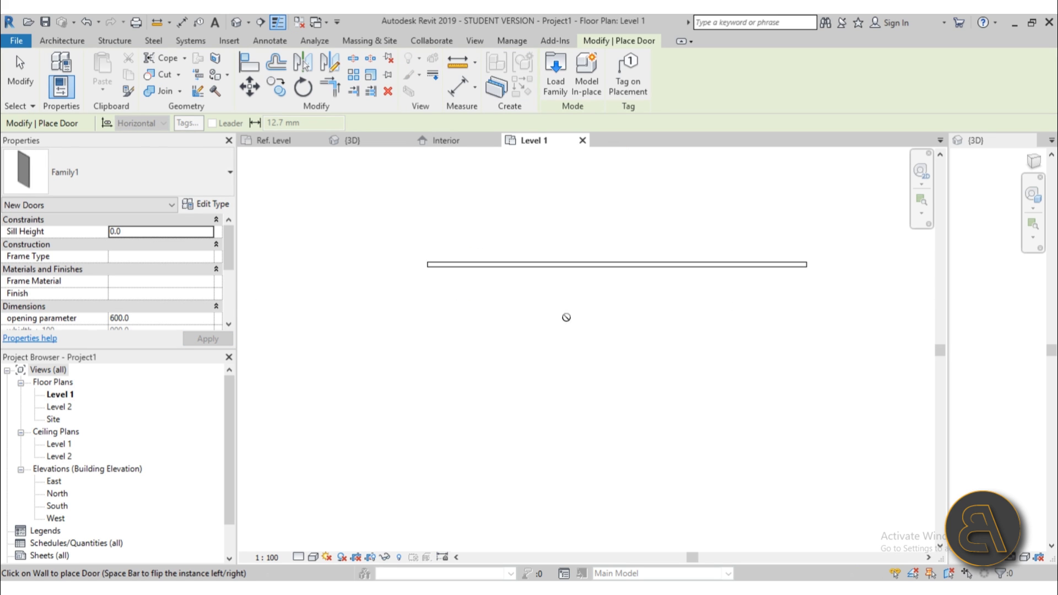
- Place one pocket door in the wall on the Level 1 plan and finish placing doors
scroll(564, 276, "up", 3)
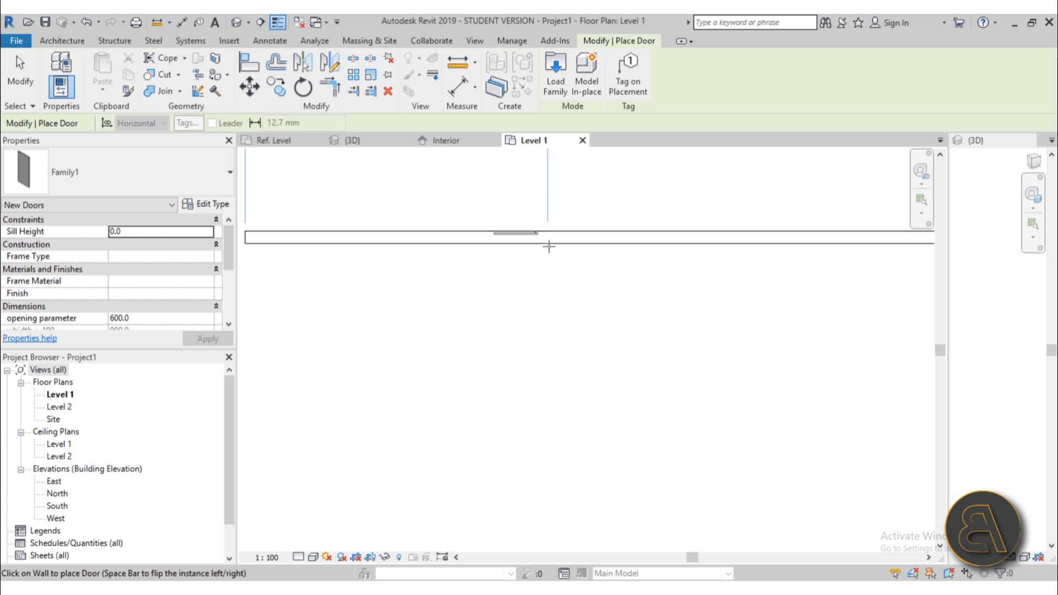
scroll(538, 243, "up", 2)
left_click(557, 234)
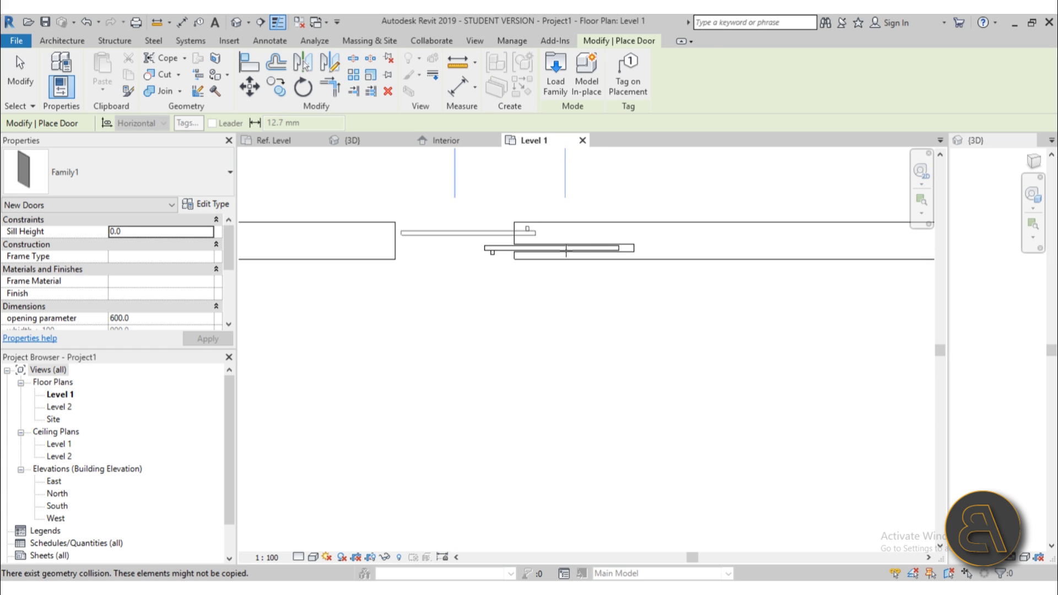
key("Escape")
key("Escape")
scroll(606, 264, "down", 1)
- Set the placed door's opening parameter to 100
left_click(670, 276)
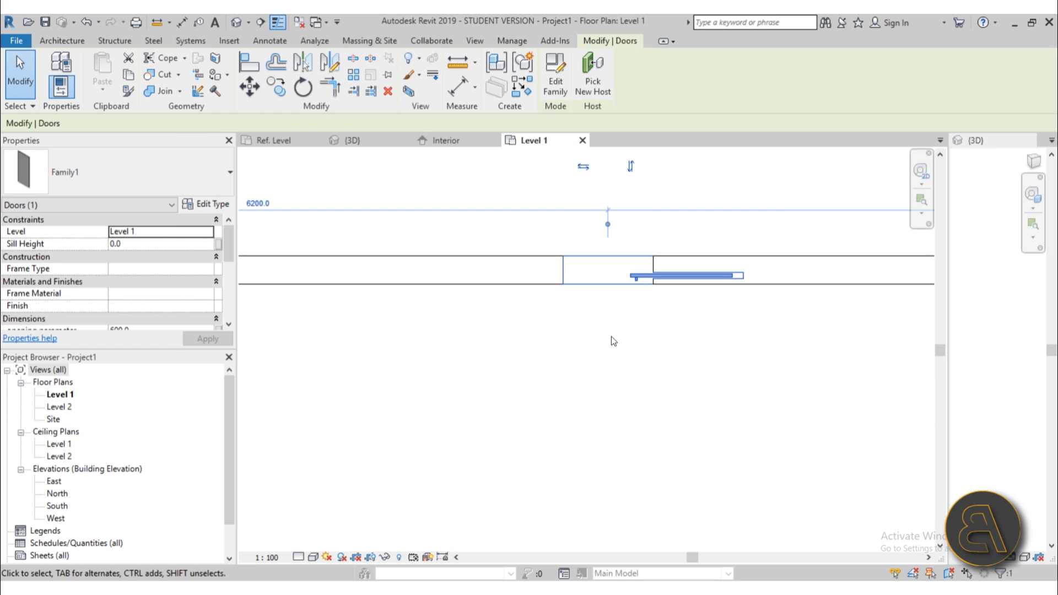
scroll(156, 264, "down", 3)
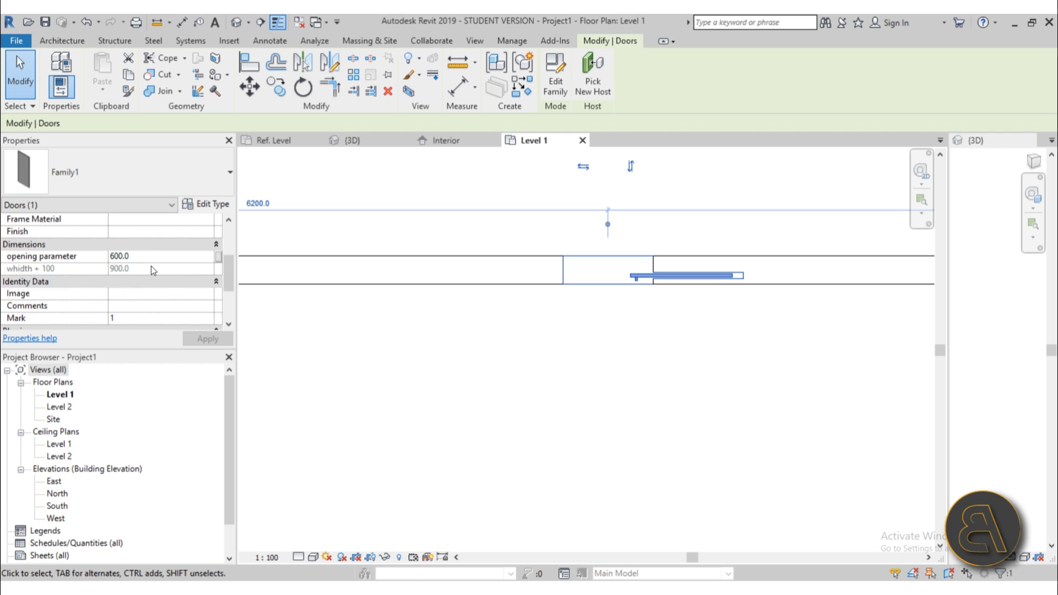
left_click(172, 257)
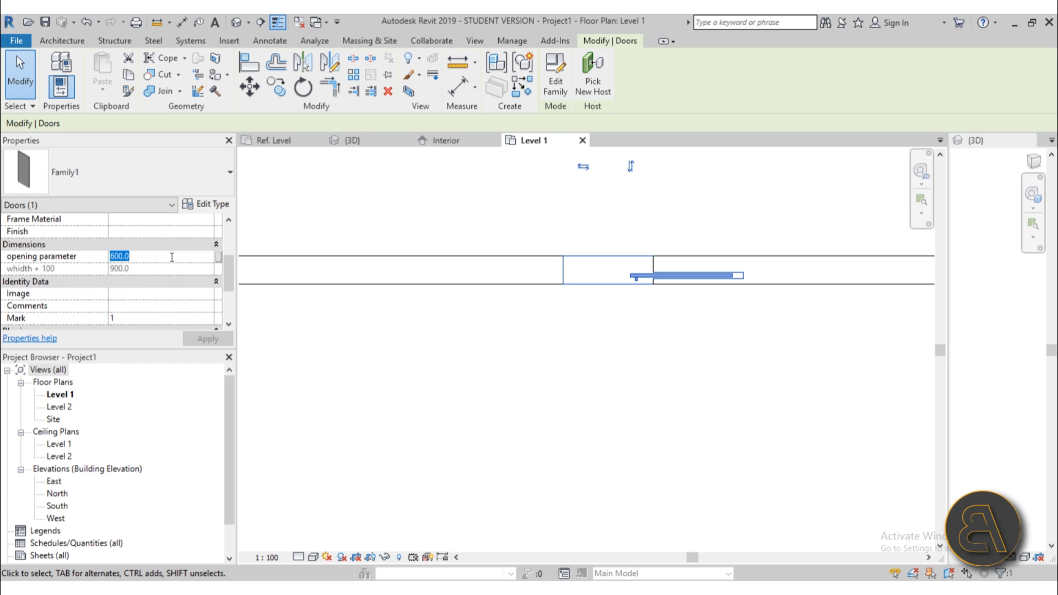
type("100")
key("Return")
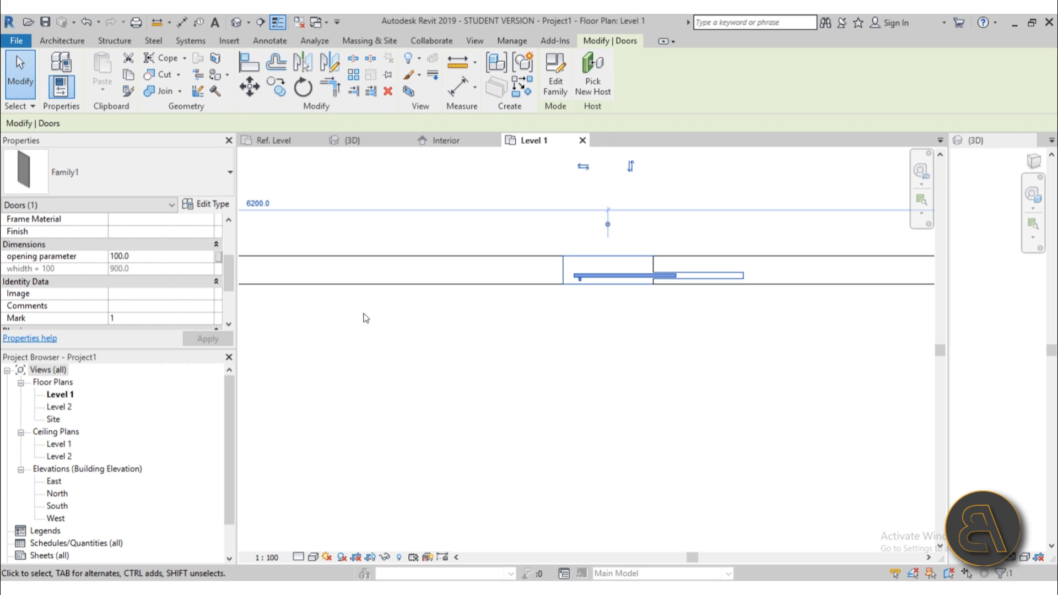
- Set the placed door's opening parameter to 0 and deselect the door
left_click(151, 257)
type("0")
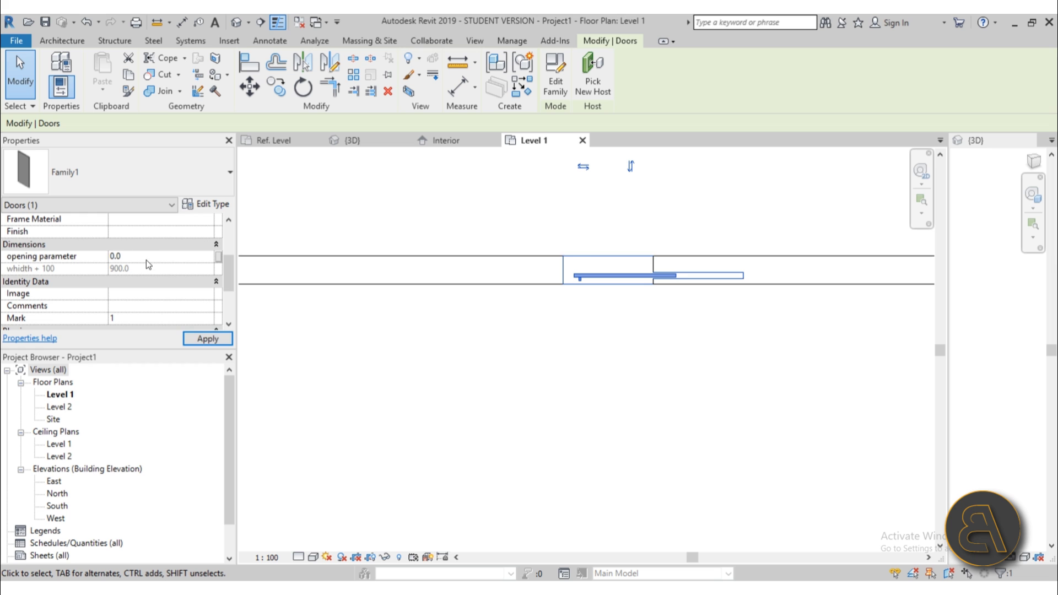
key("Return")
key("Escape")
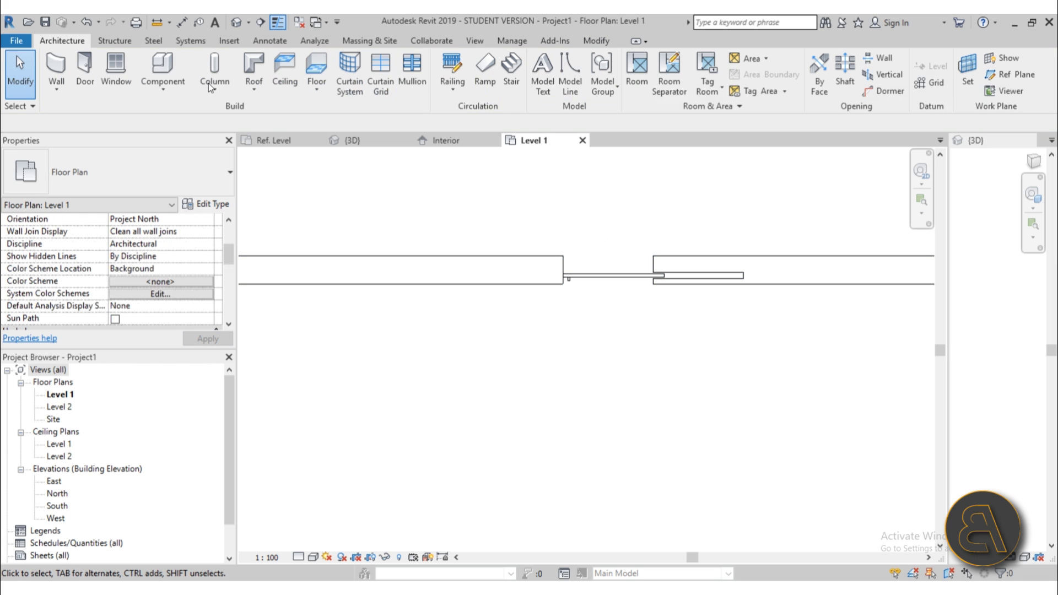
- Open the project's default 3D view, face the door and set its opening parameter to 500
left_click(236, 22)
middle_click_drag(579, 377, 603, 402, "shift")
scroll(548, 346, "up", 5)
middle_click_drag(562, 338, 503, 447, "shift")
left_click(460, 358)
left_click(142, 256)
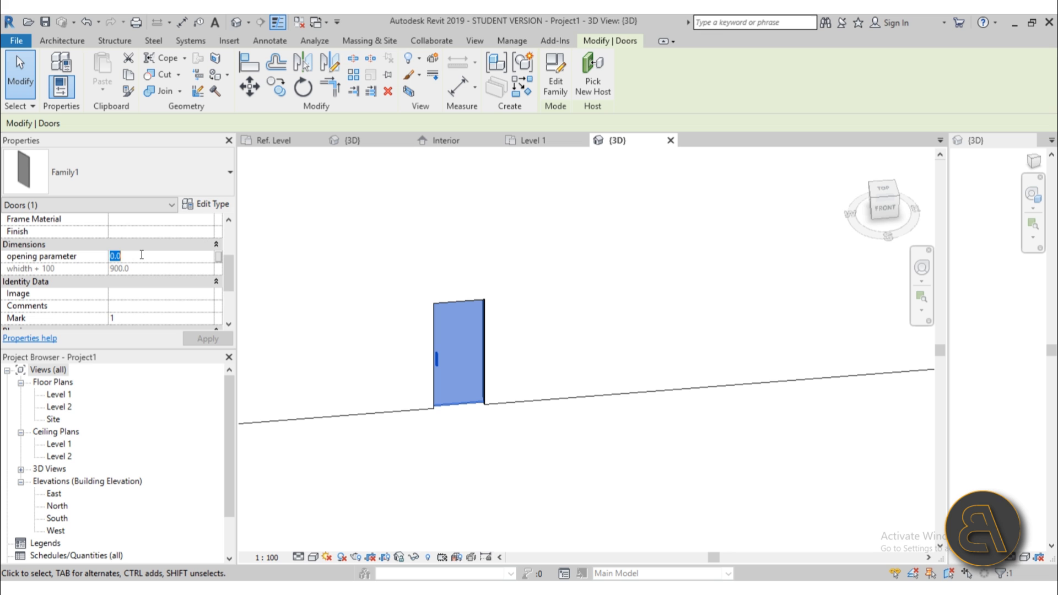
type("500")
left_click(203, 340)
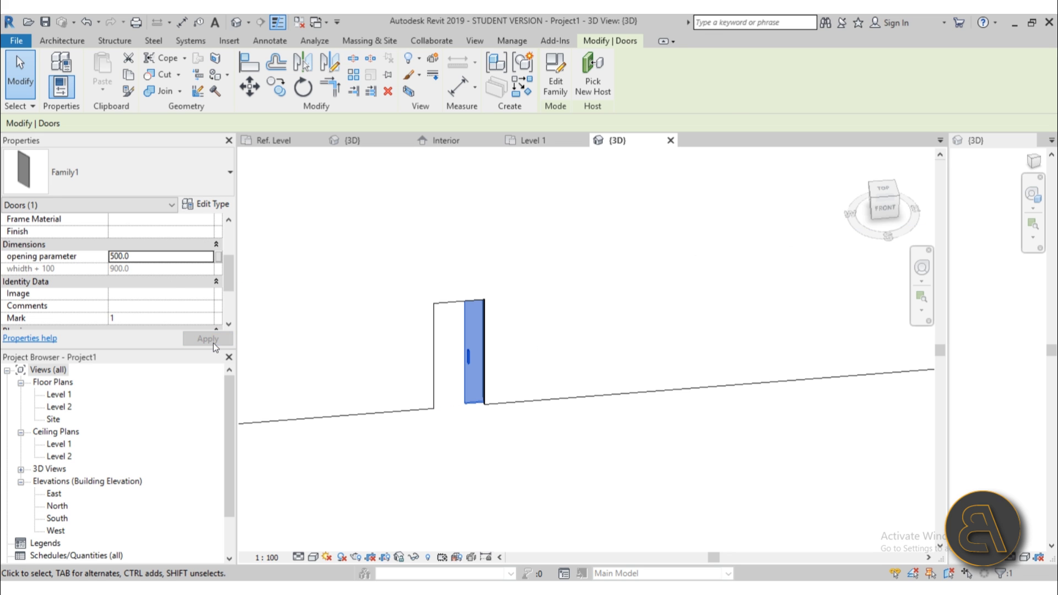
- Examine the partly open door in 3D from an angle and in the Level 1 plan
left_click(465, 460)
middle_click_drag(466, 460, 573, 419, "shift")
left_click(524, 353)
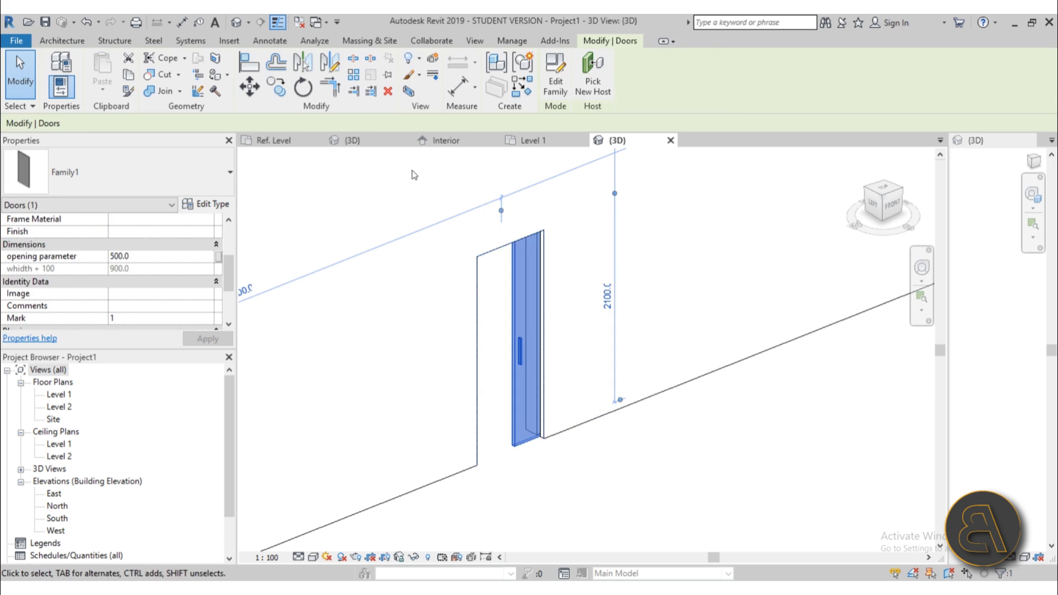
left_click(414, 175)
left_click(529, 138)
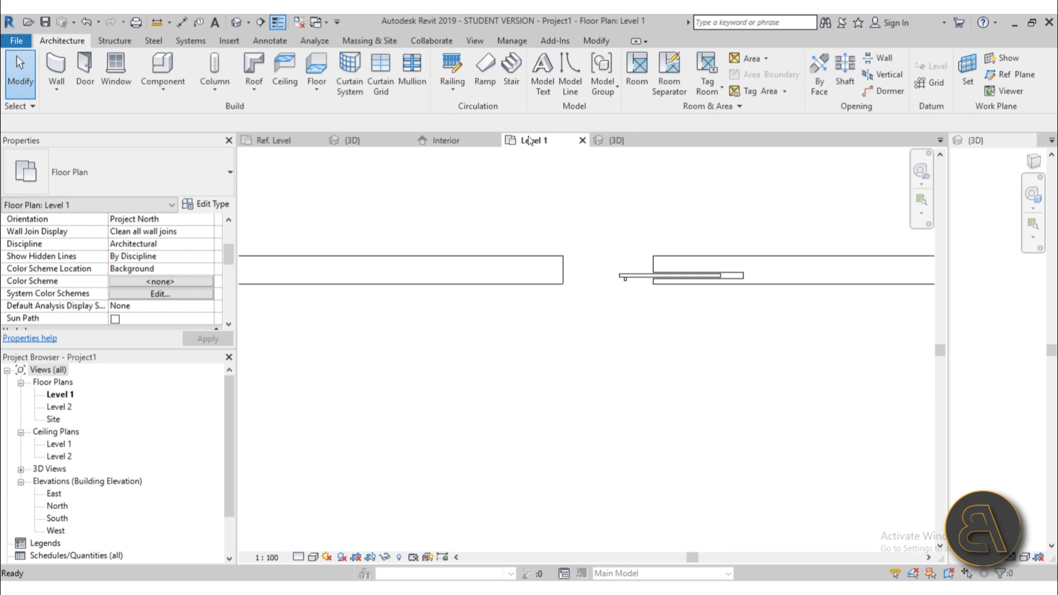
- Examine the sliding panel's material property in the door family's Interior elevation and open the family types
left_click(443, 141)
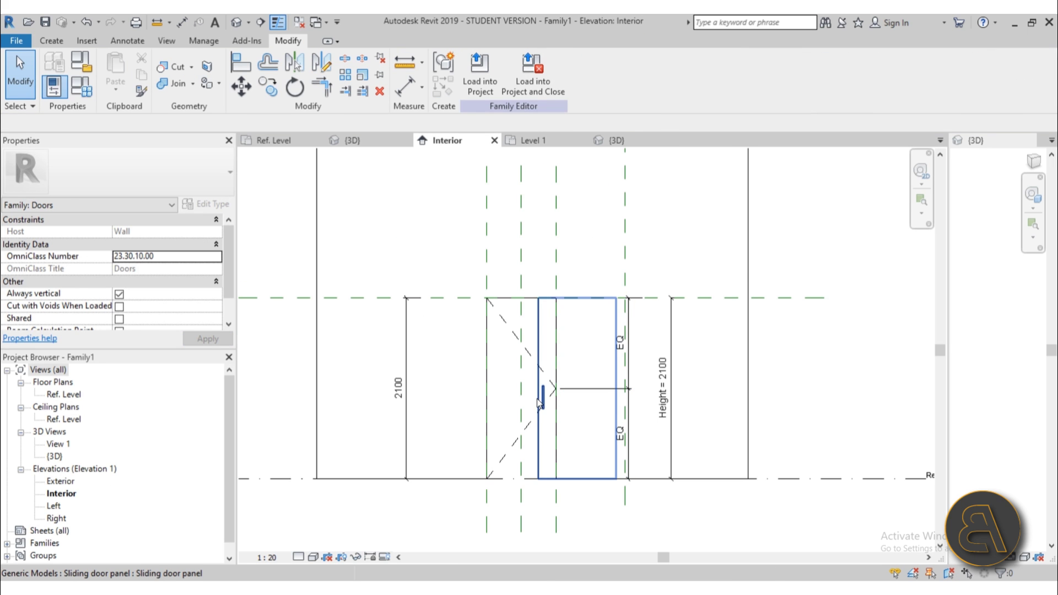
left_click(540, 402)
scroll(190, 294, "down", 2)
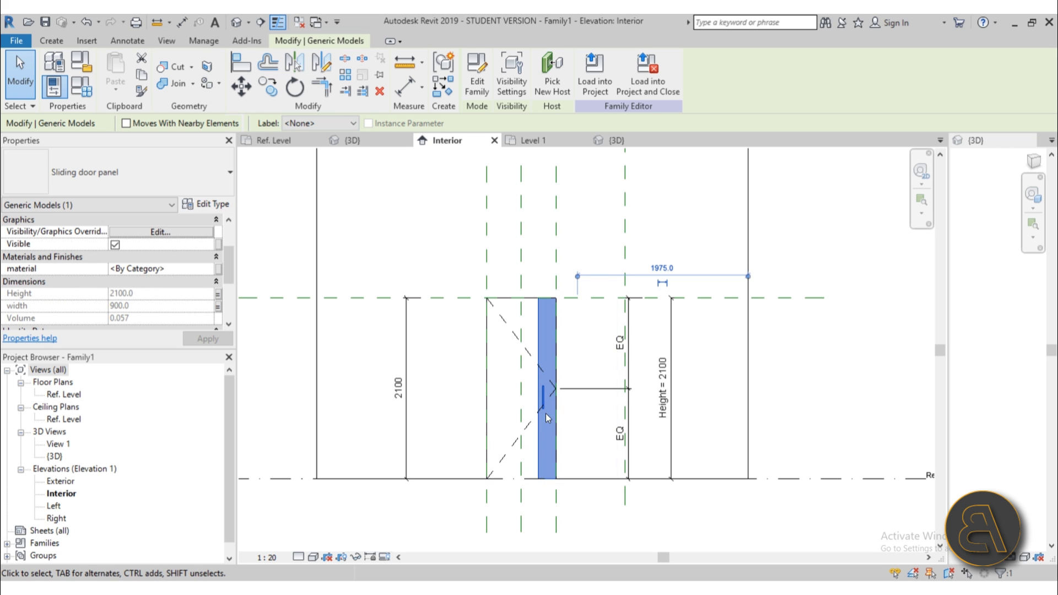
left_click(633, 142)
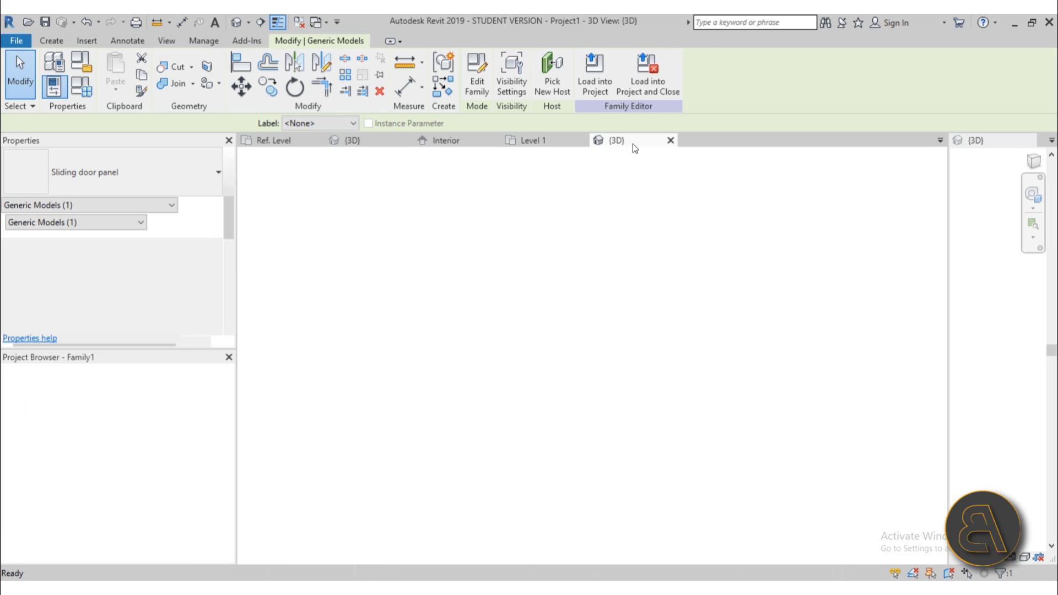
left_click(456, 141)
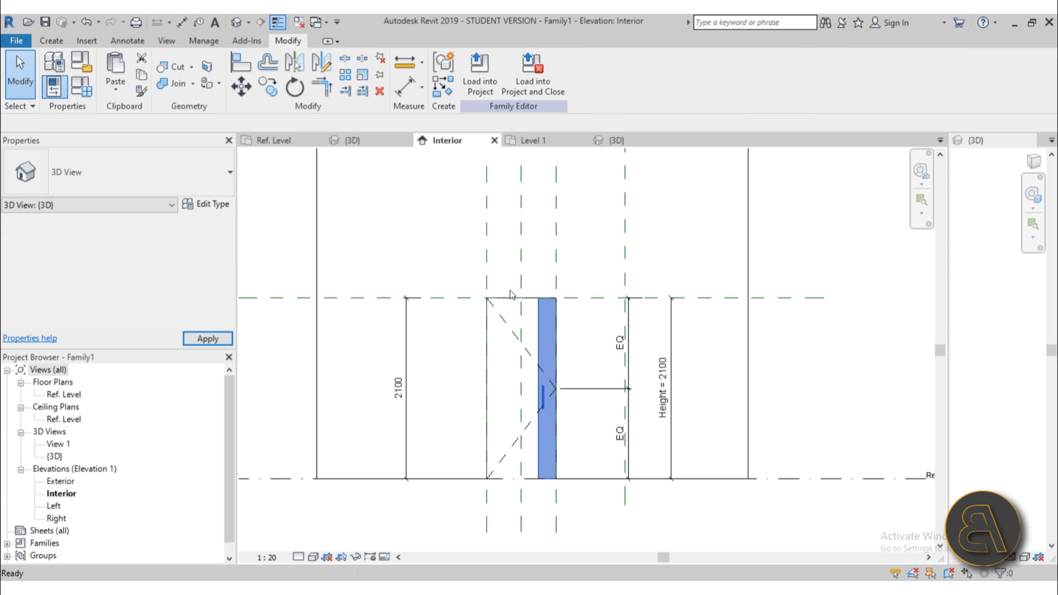
left_click(81, 87)
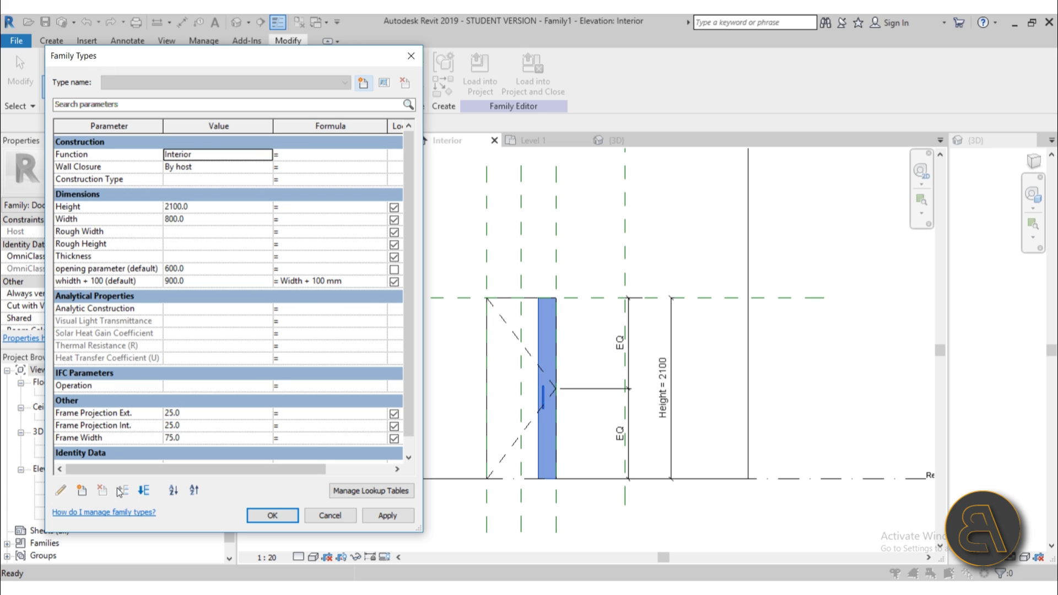
left_click(84, 494)
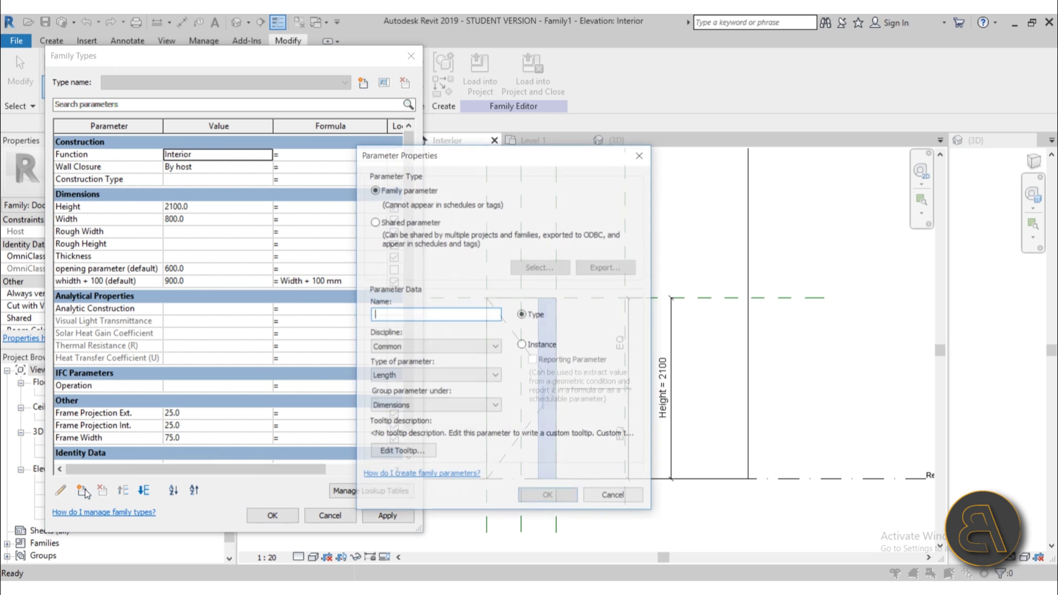
left_click(418, 406)
left_click(429, 269)
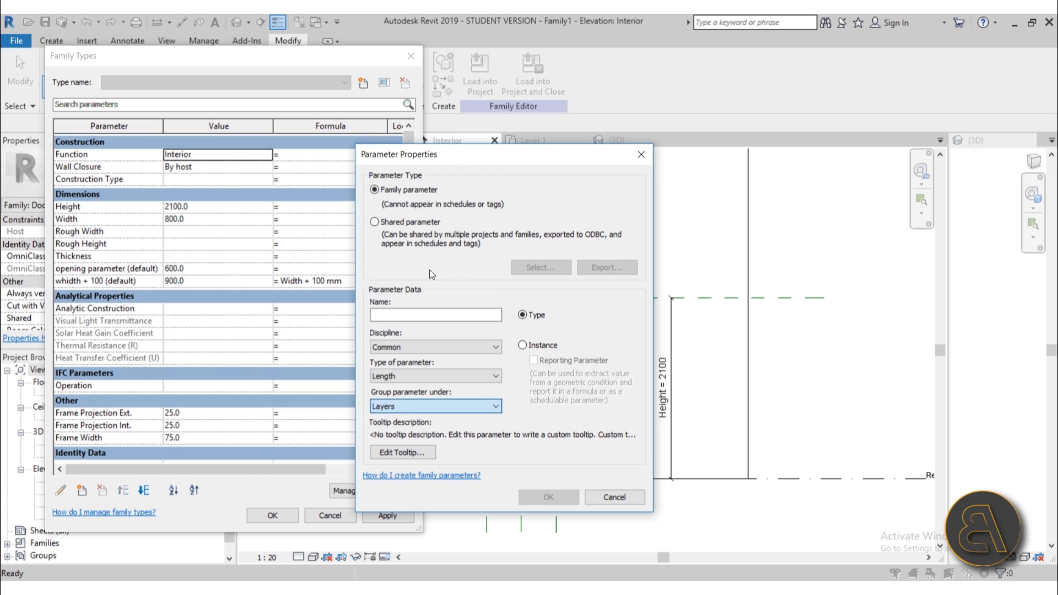
left_click(420, 410)
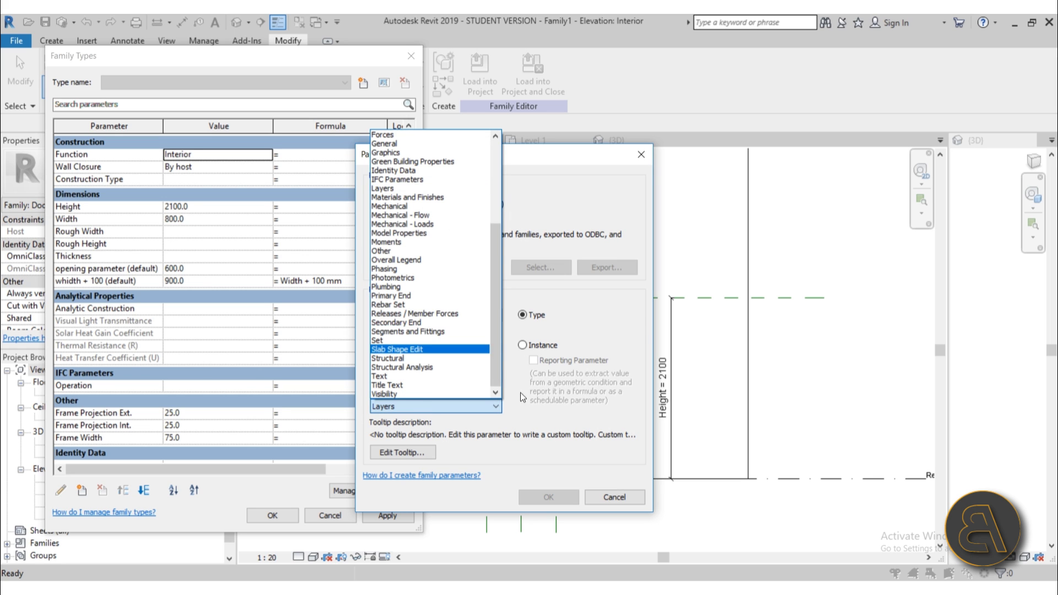
left_click(507, 419)
key("Escape")
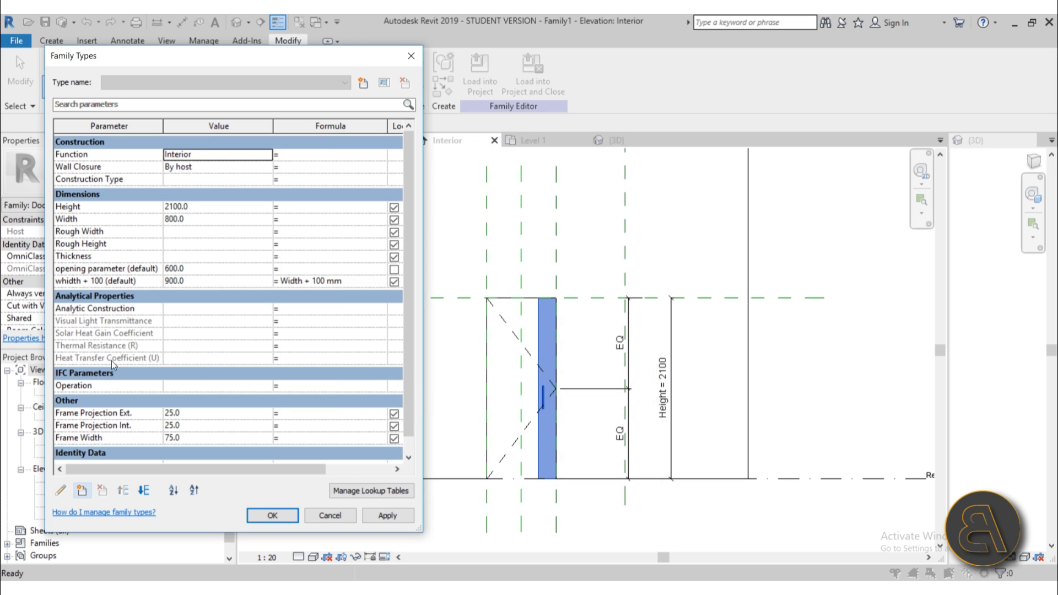
- Add an instance family parameter named Mterial of type Material, grouped under Materials and Finishes, and accept the family types
left_click(81, 490)
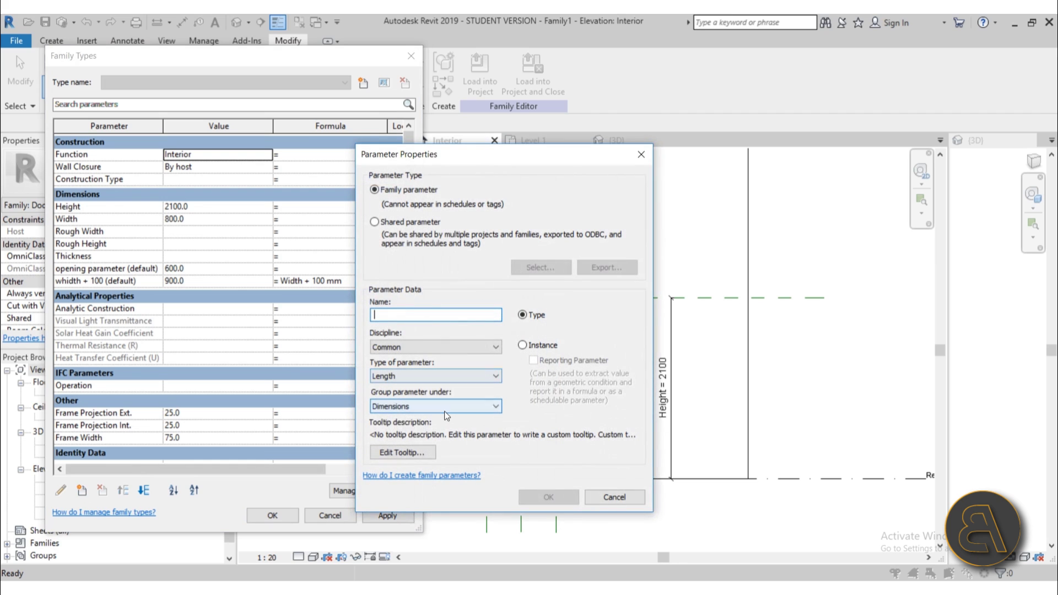
left_click(438, 377)
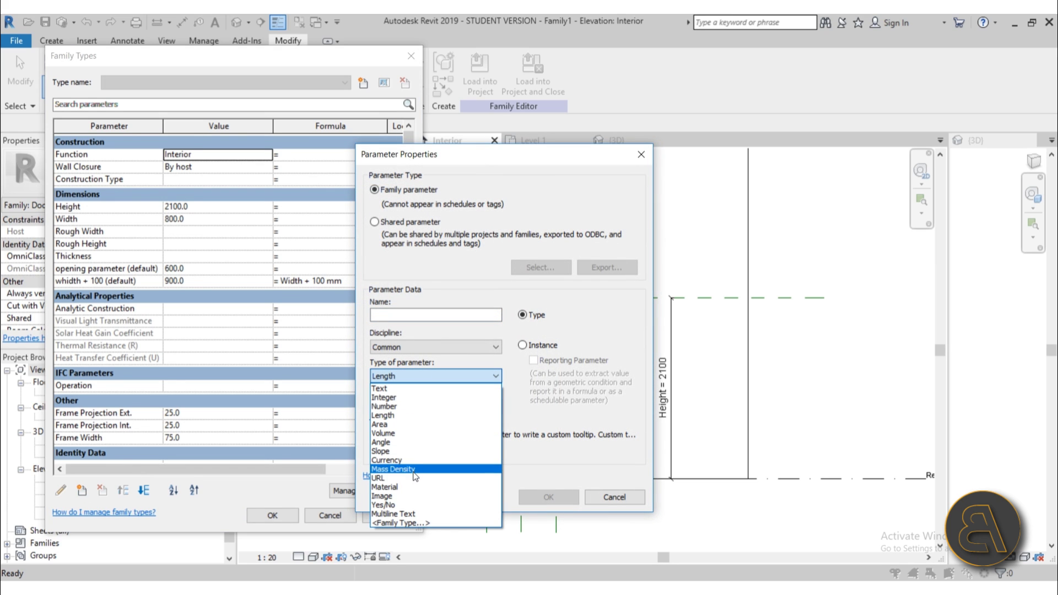
left_click(409, 487)
left_click(397, 316)
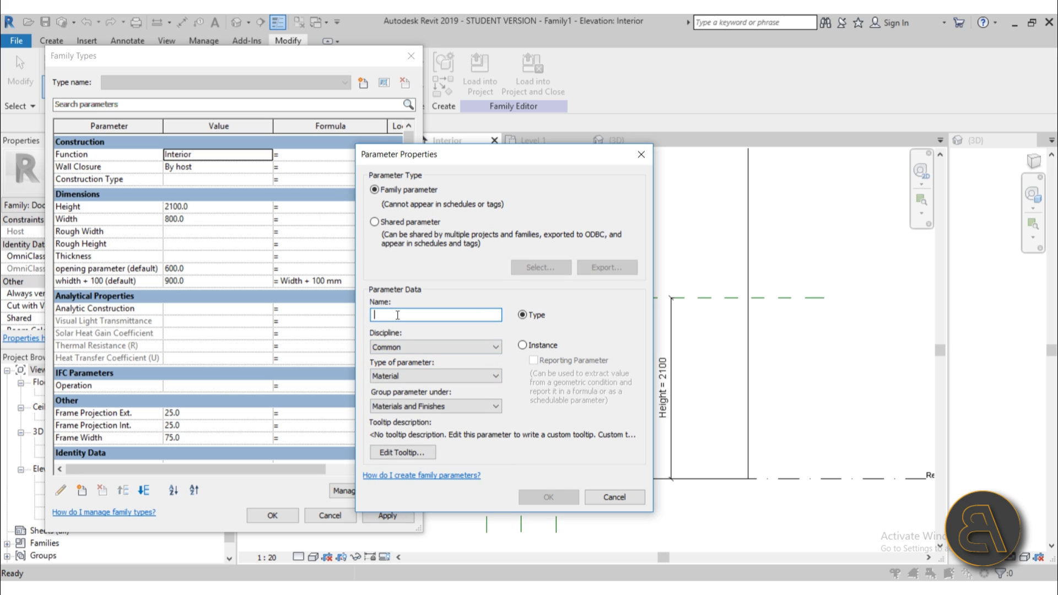
type("Mterial")
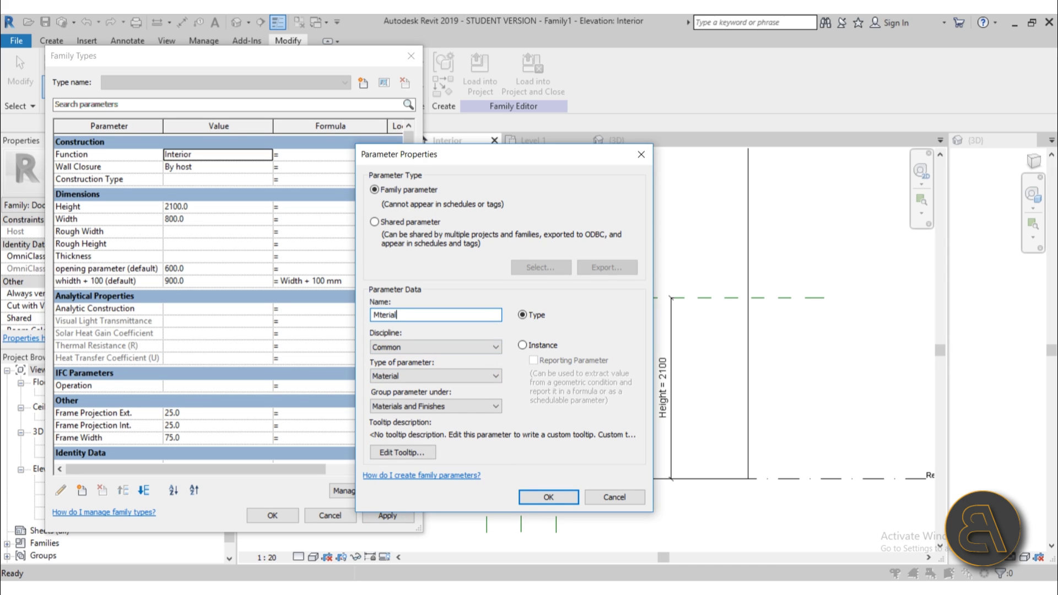
left_click(543, 347)
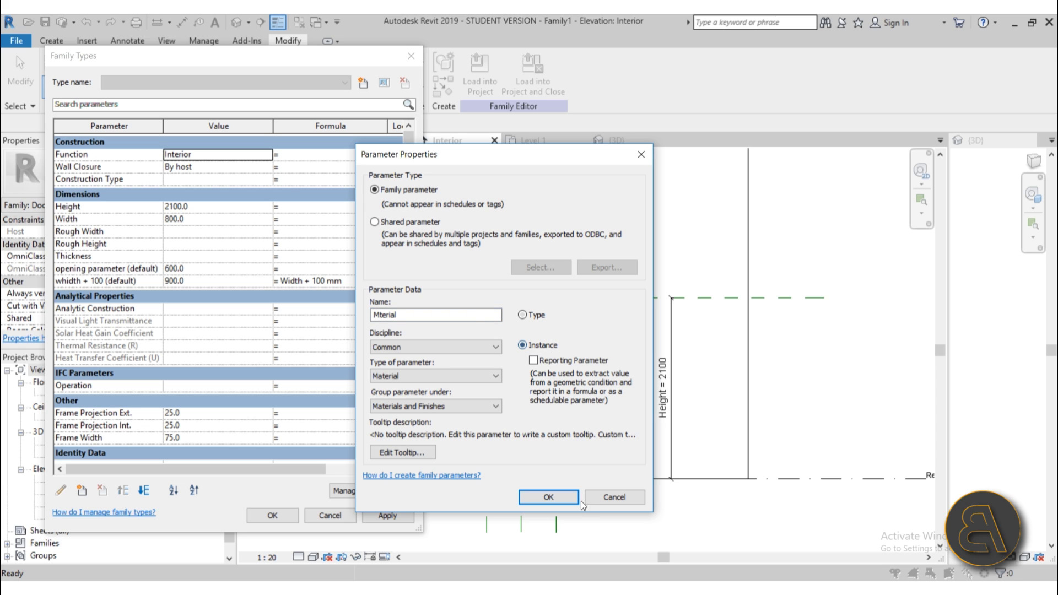
left_click(553, 496)
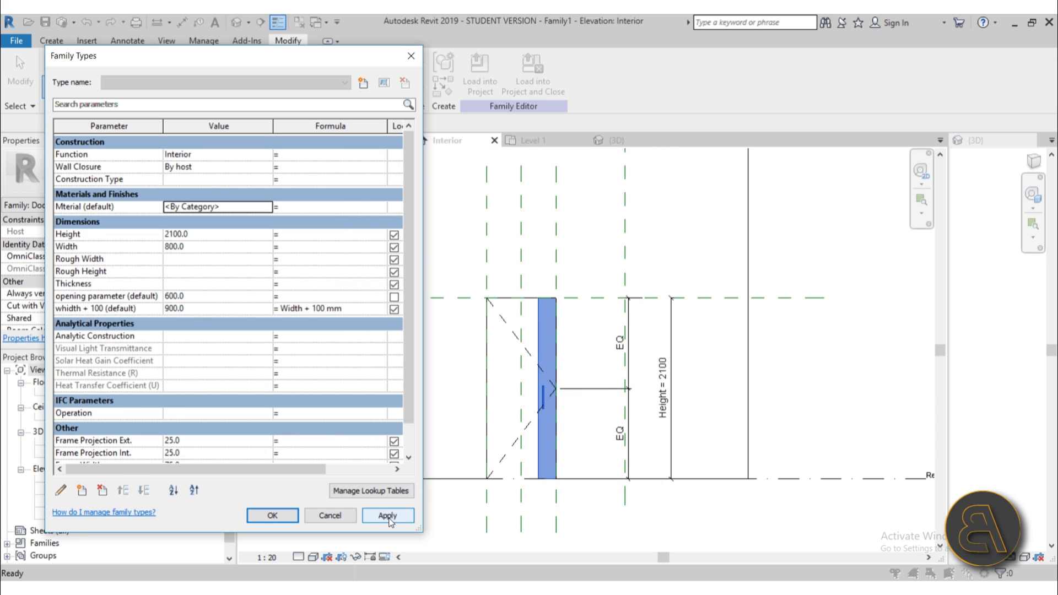
left_click(272, 516)
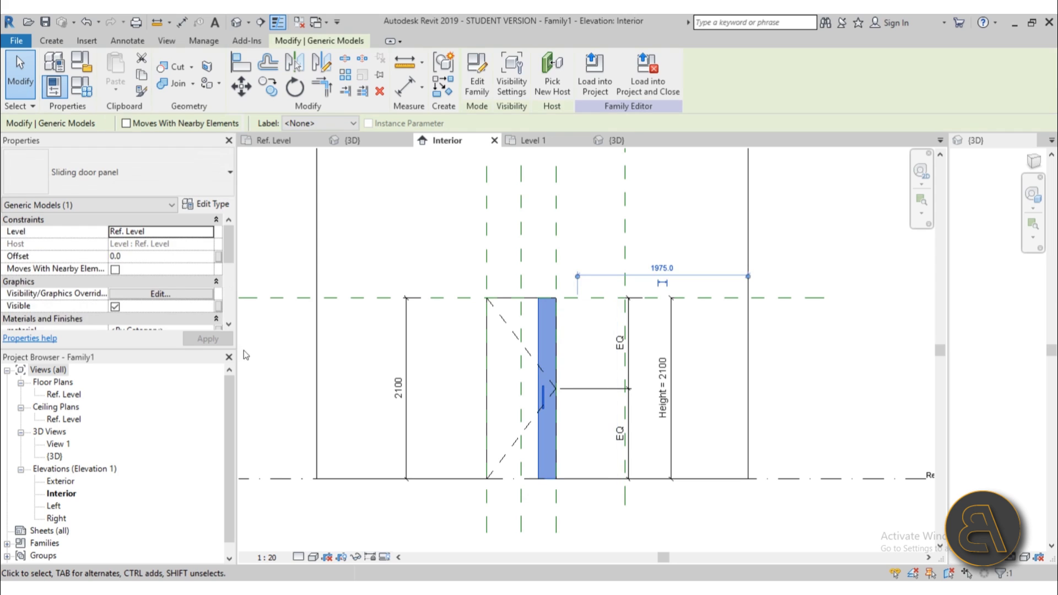
- Associate the sliding door panel's material property with the Mterial family parameter and deselect the panel
scroll(189, 310, "down", 3)
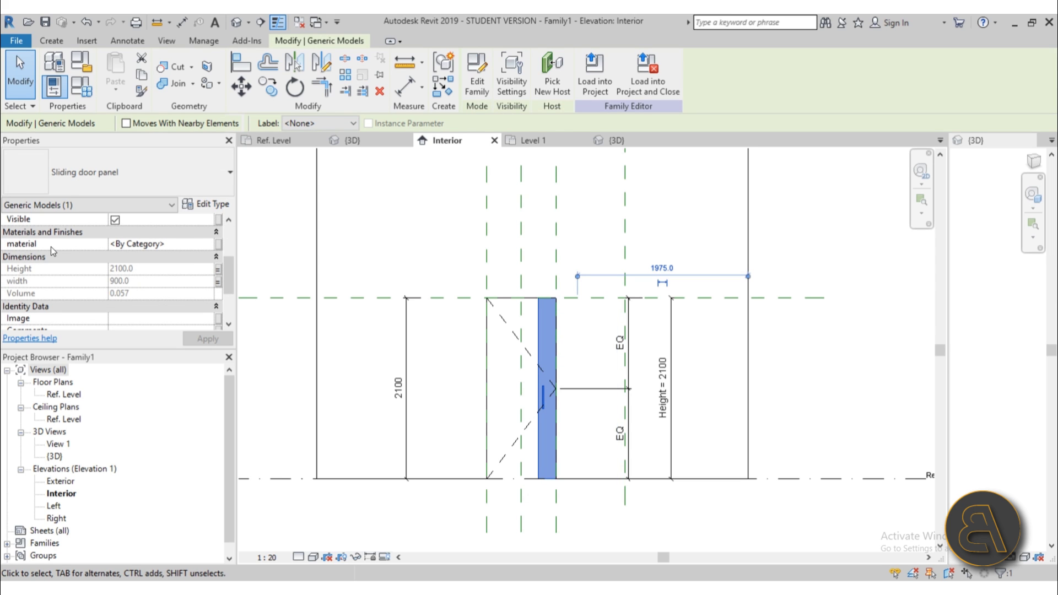
left_click(220, 245)
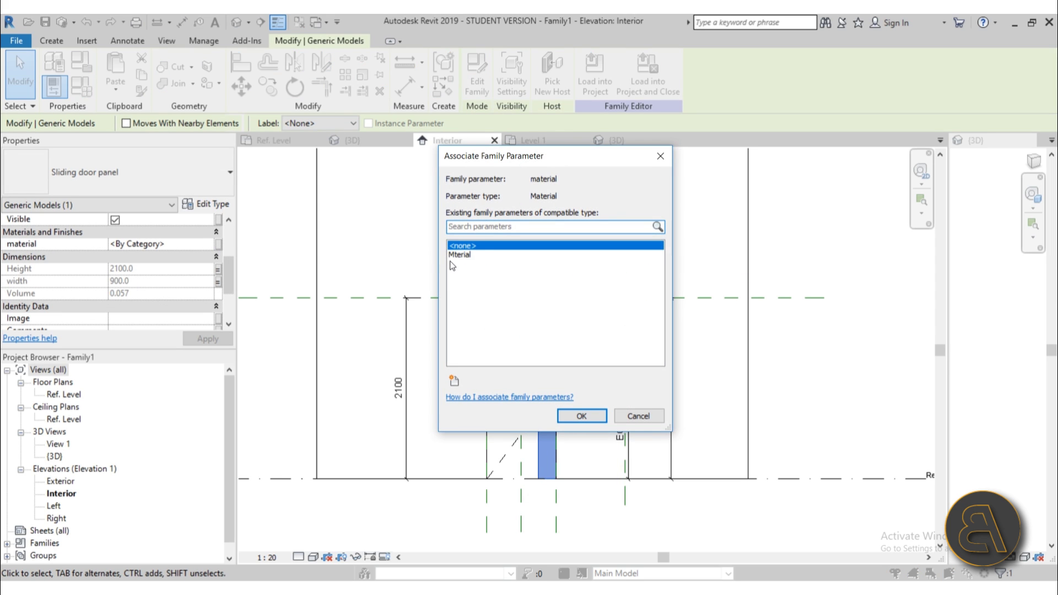
left_click(454, 255)
left_click(581, 418)
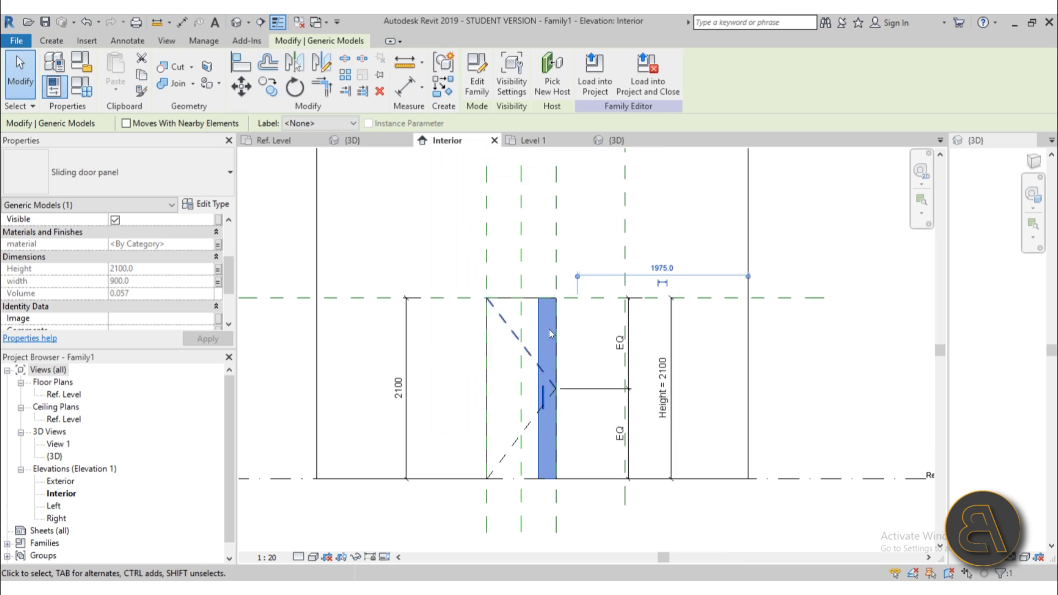
left_click(531, 377)
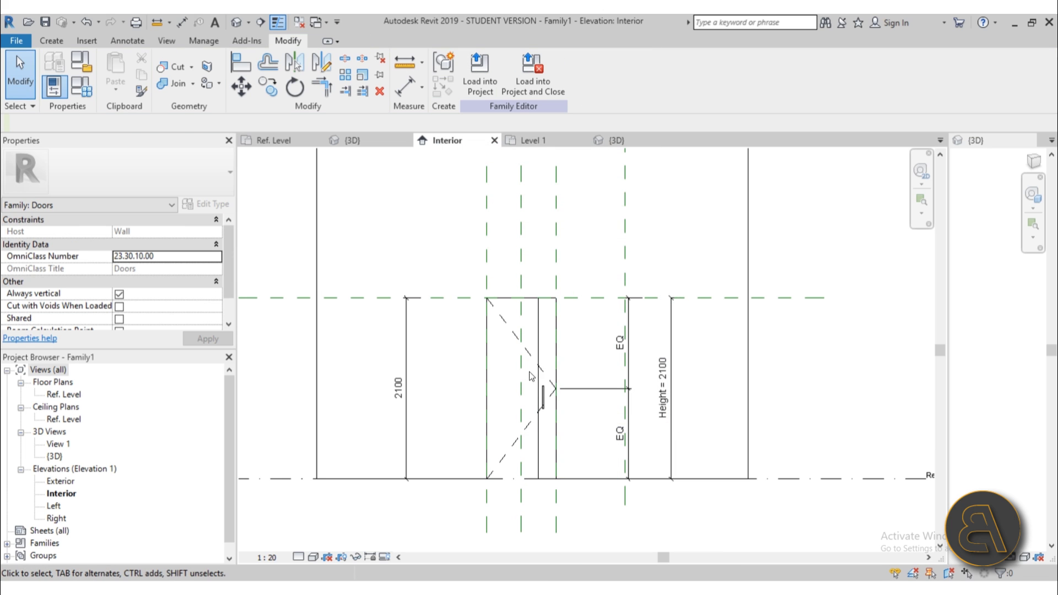
- Load the door family into Project1, overwriting the existing version and its parameter values
left_click(480, 93)
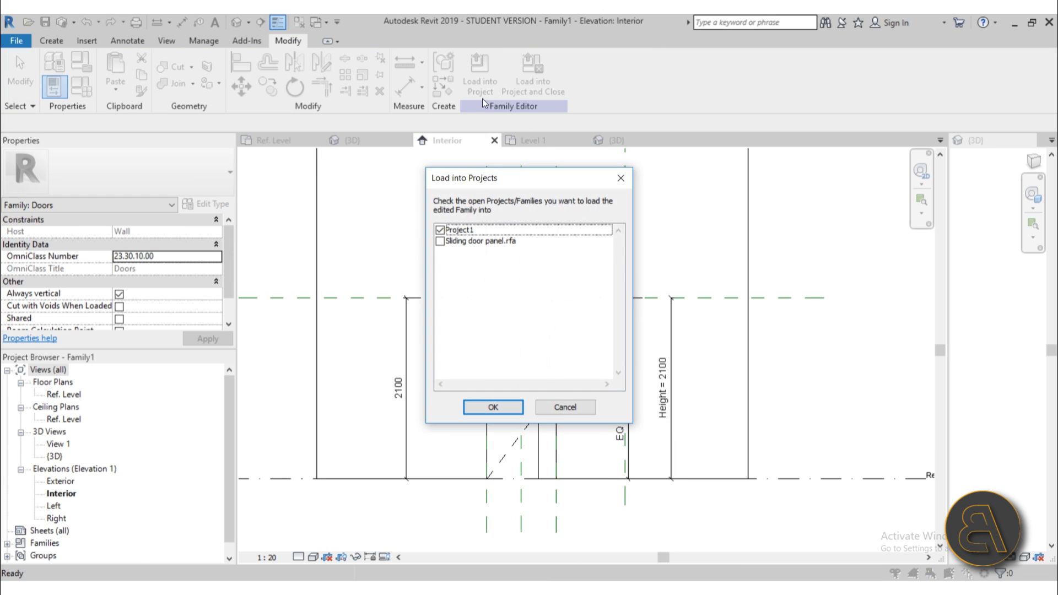
left_click(493, 408)
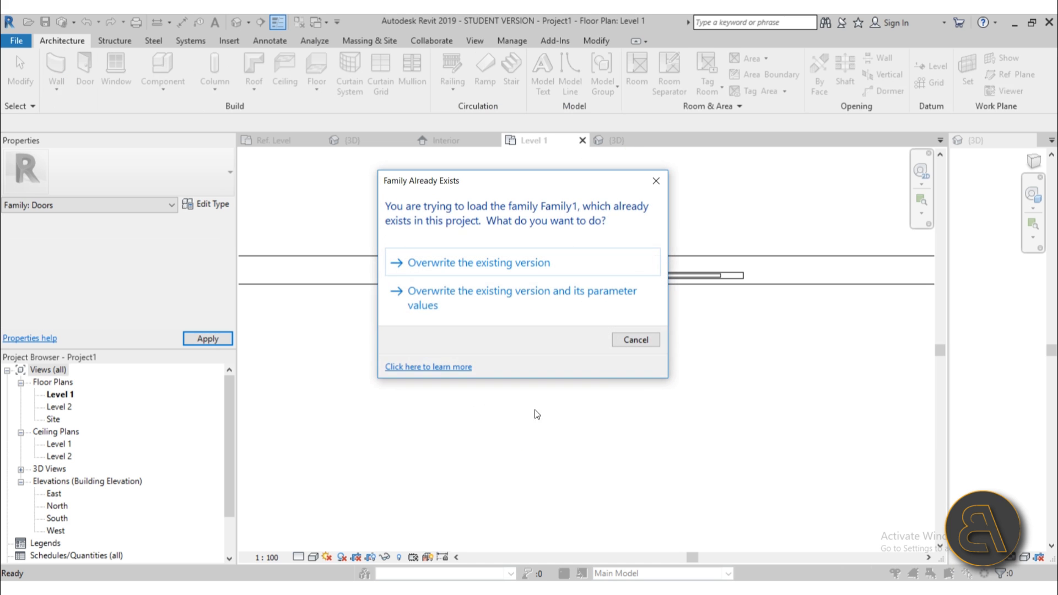
left_click(478, 294)
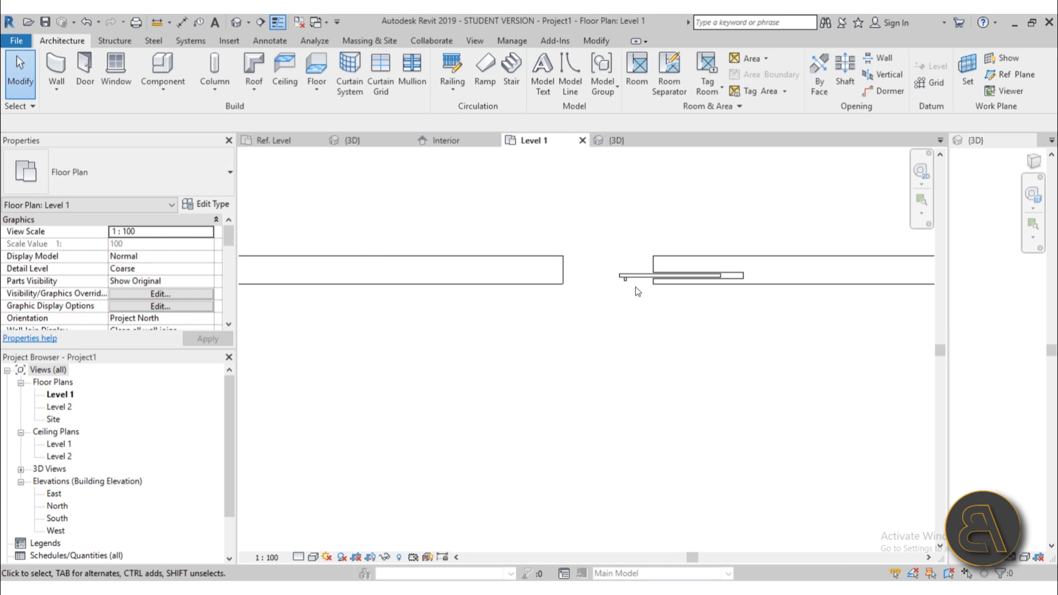
- In the project's 3D view, set the door's Mterial parameter to Birch from the AEC Materials Wood library
left_click(236, 22)
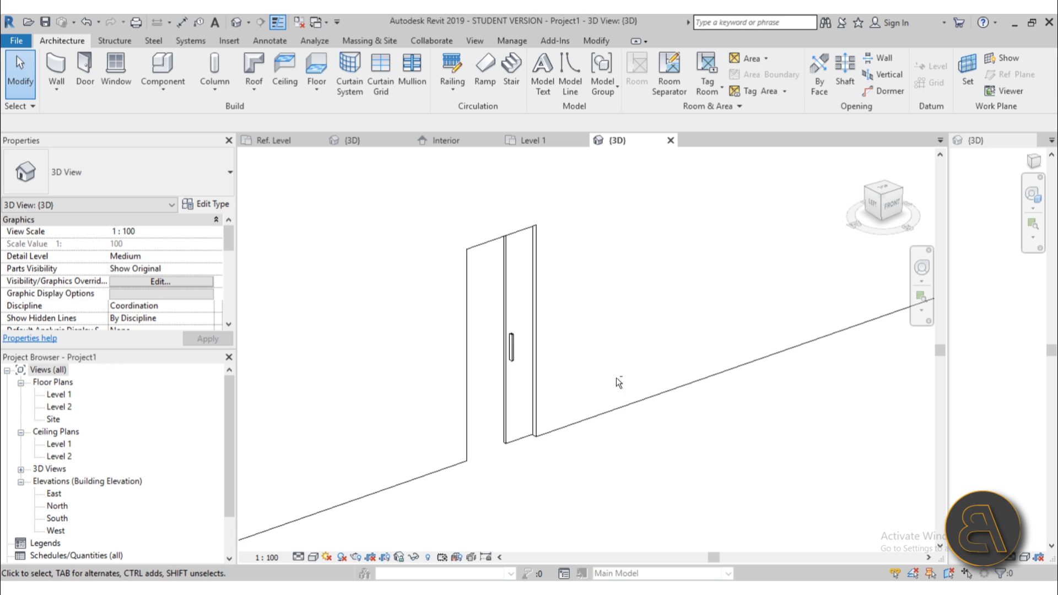
left_click(516, 438)
scroll(136, 253, "down", 2)
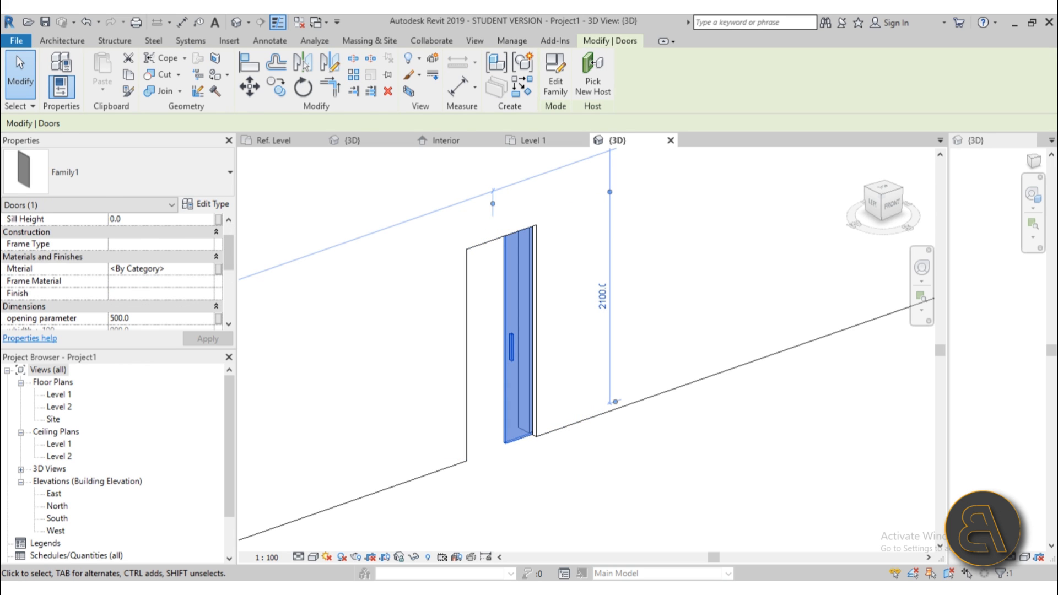
left_click(204, 270)
left_click(208, 269)
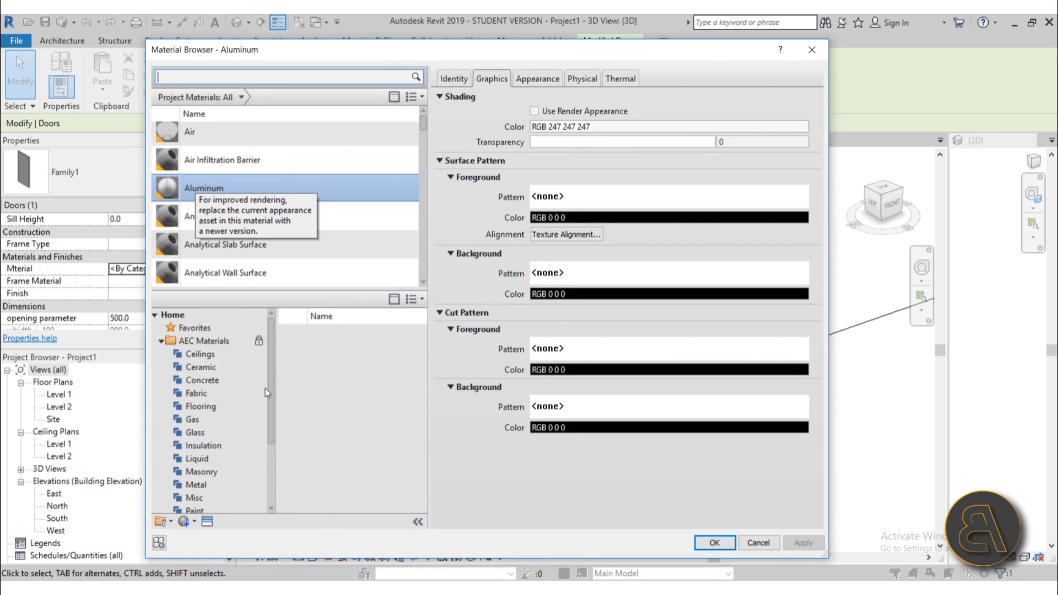
left_click(203, 392)
scroll(209, 435, "down", 2)
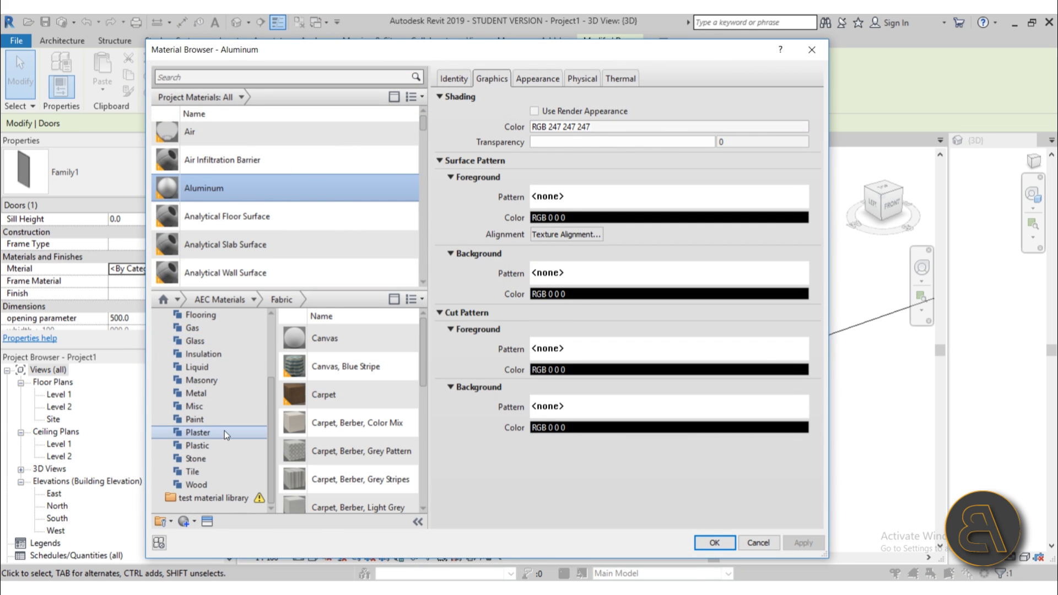
left_click(206, 484)
scroll(373, 437, "down", 3)
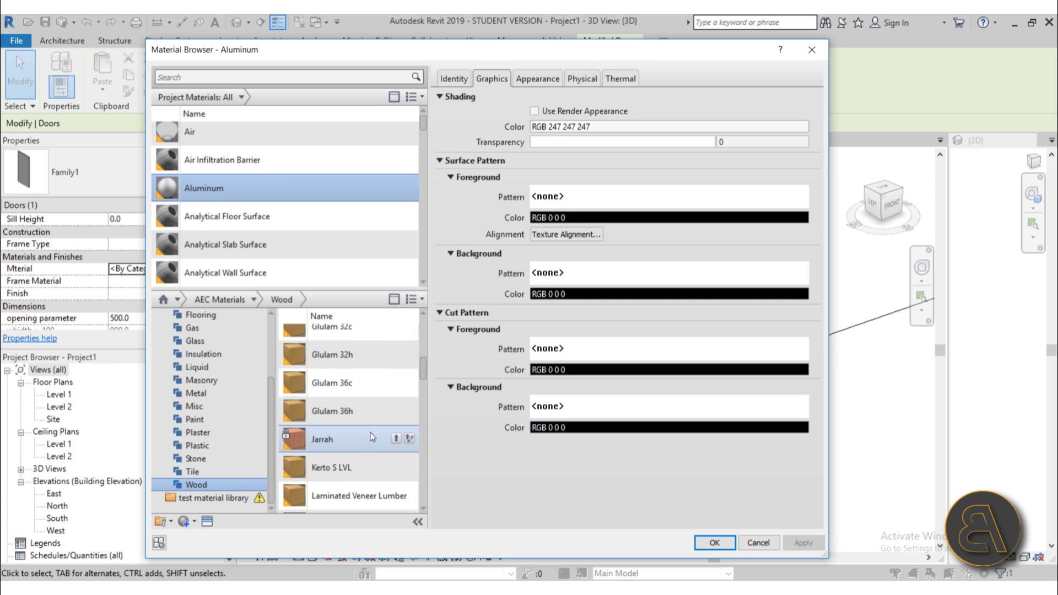
scroll(373, 437, "up", 3)
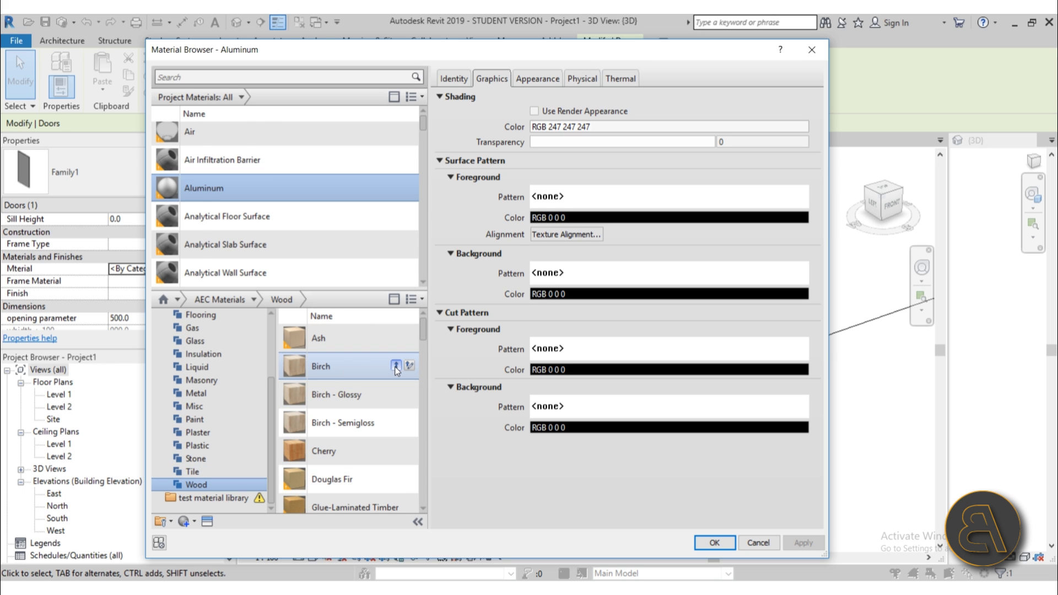
left_click(396, 366)
left_click(716, 543)
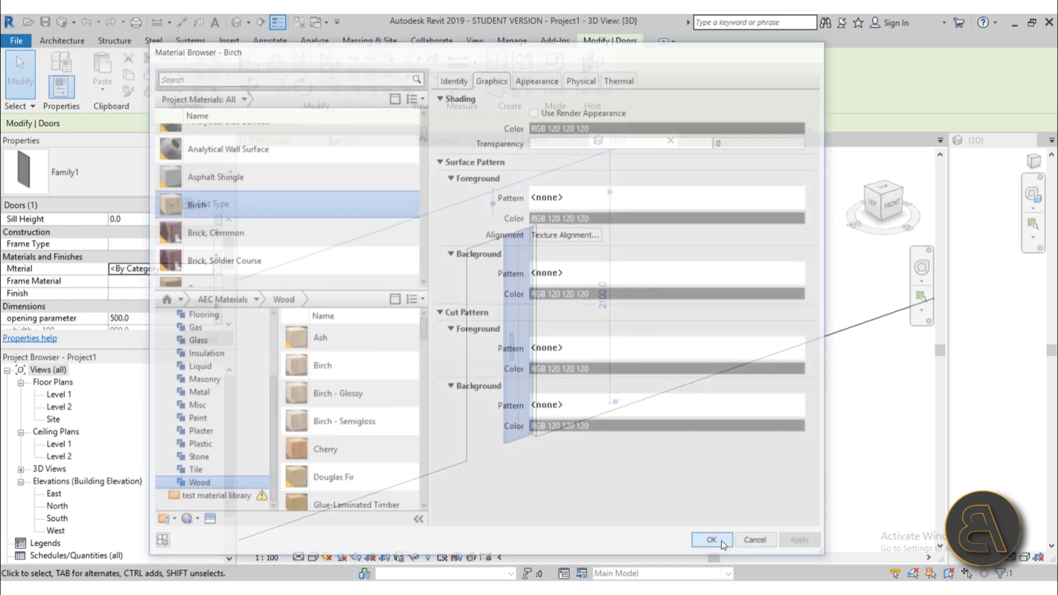
- Switch the 3D view's visual style to Realistic, leaving the door deselected
left_click(327, 557)
left_click(313, 557)
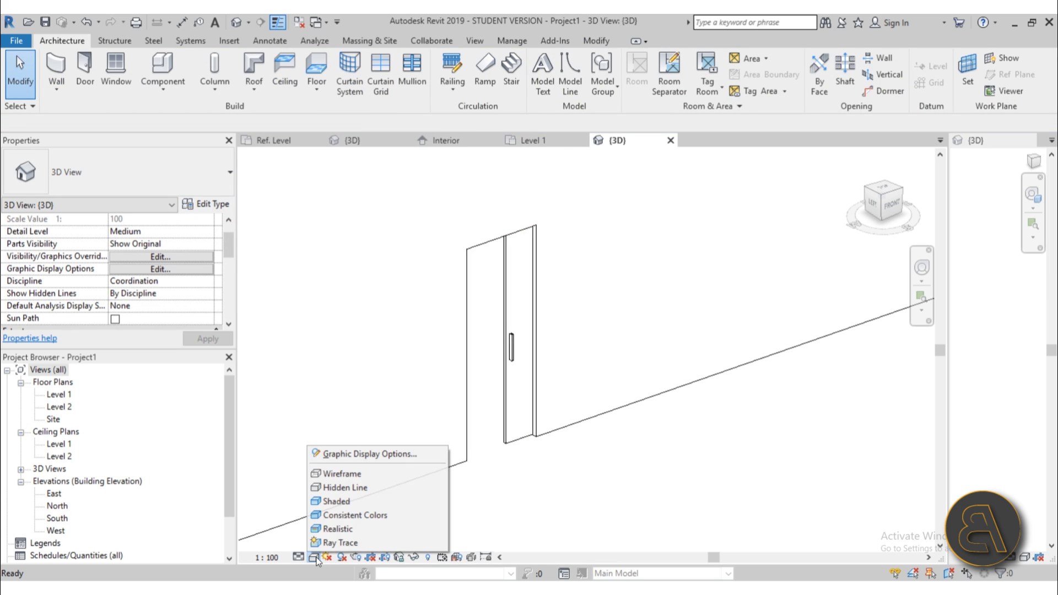
left_click(342, 526)
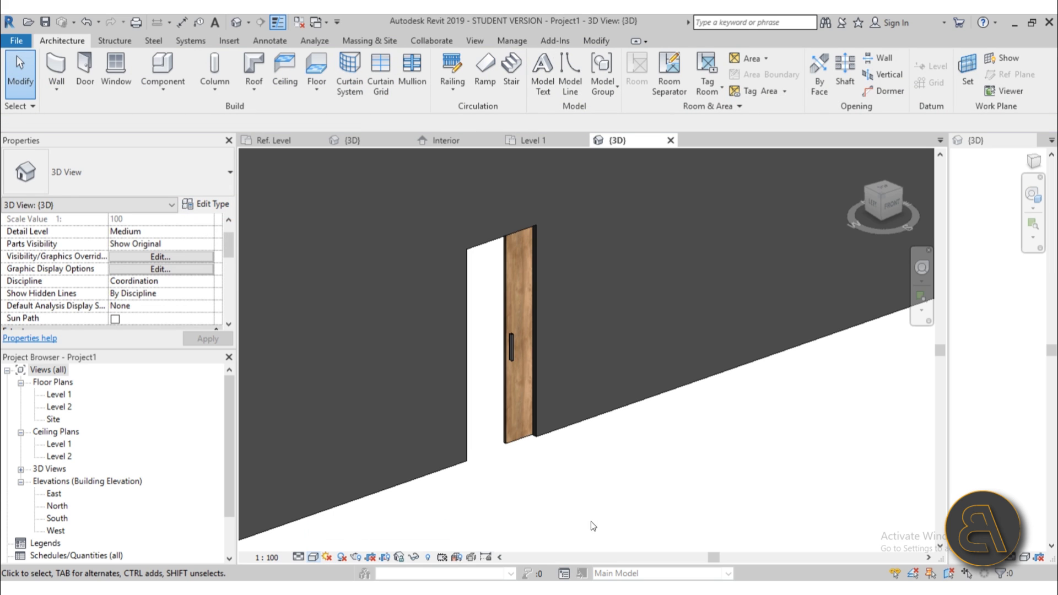
left_click(521, 441)
left_click(515, 469)
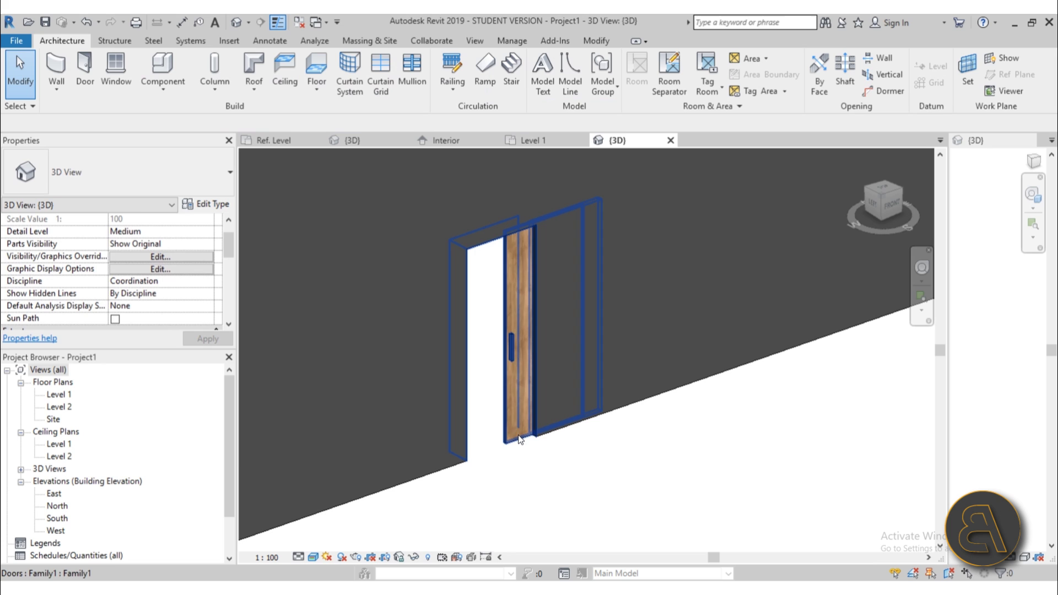
- Open the Level 1 floor plan and examine the pocket door in the wall up close
double_click(65, 395)
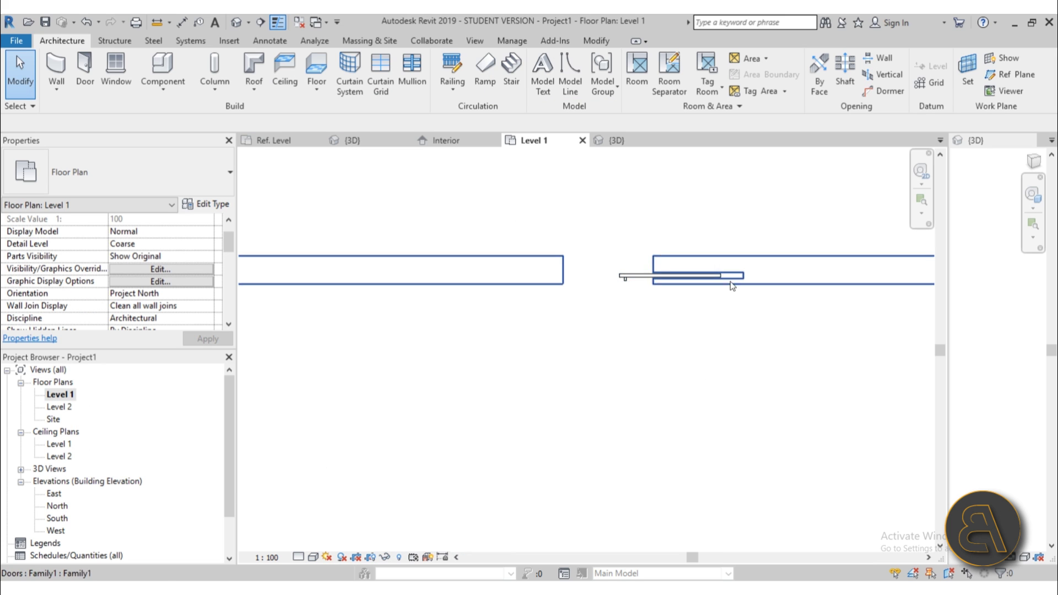
scroll(669, 383, "down", 2)
scroll(584, 364, "up", 3)
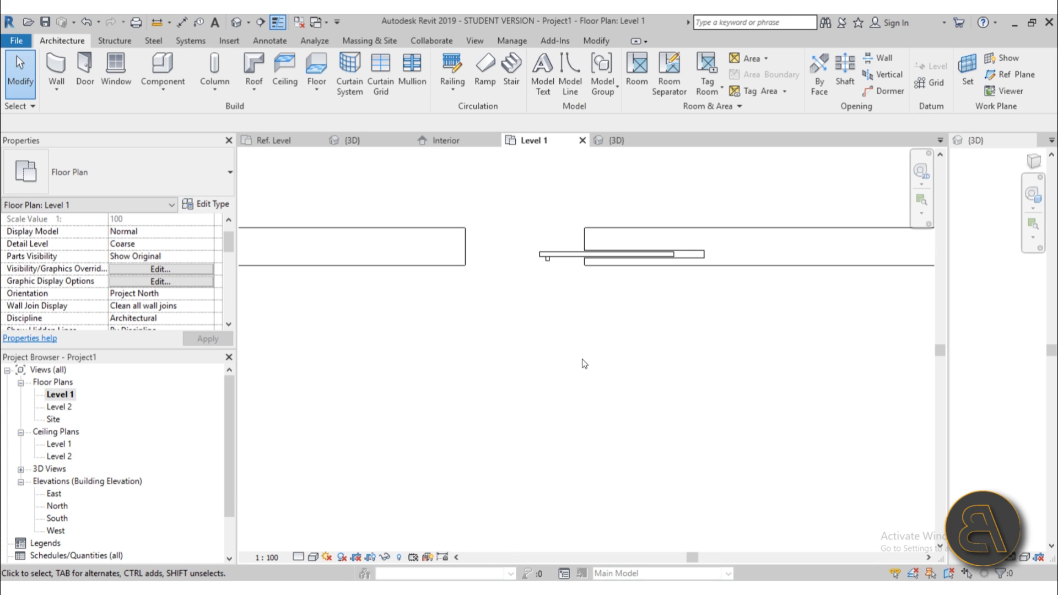